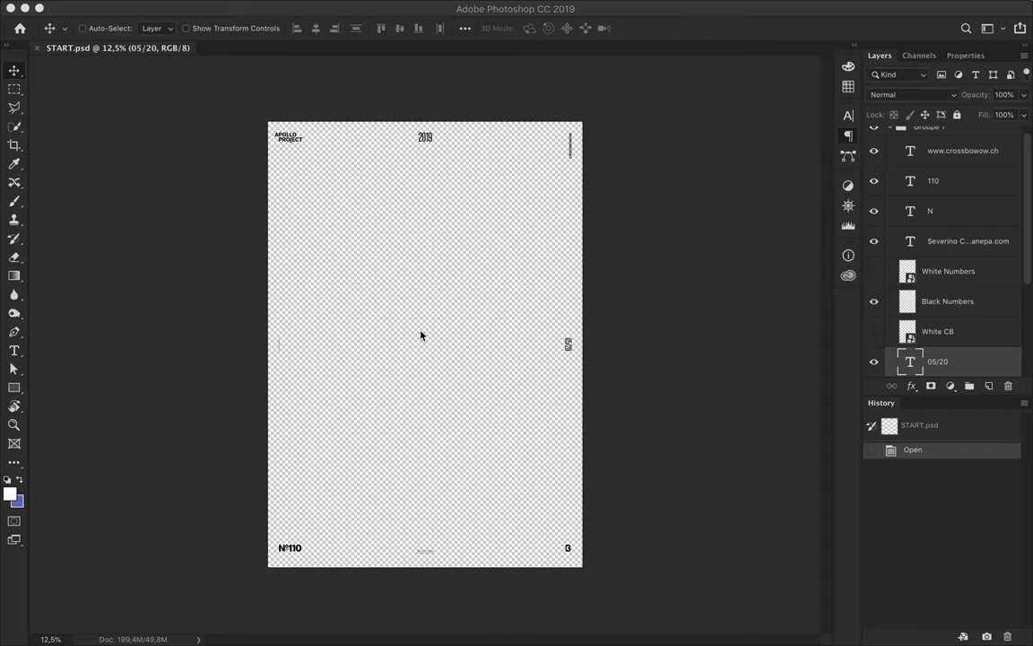
Change the poster's issue number from №110 to №133.
{"action": "scroll", "coordinate": [421, 335], "scroll_direction": "up", "scroll_amount": 5}
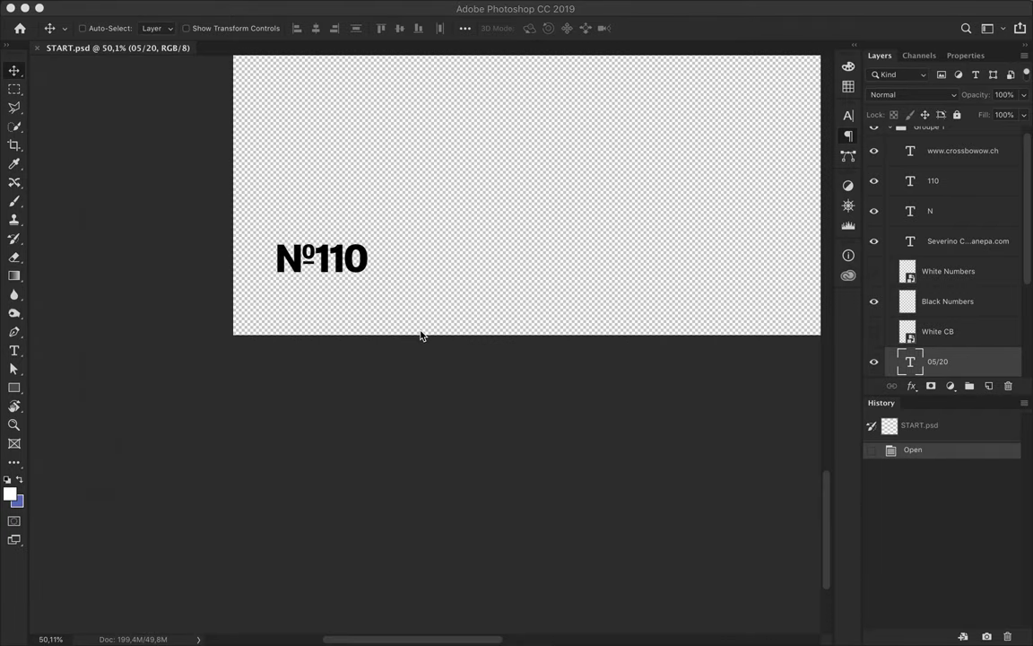
{"action": "double_click", "coordinate": [342, 260]}
{"action": "type", "text": "133"}
{"action": "scroll", "coordinate": [536, 203], "scroll_direction": "up", "scroll_amount": 2}
{"action": "left_click", "coordinate": [692, 105]}
{"action": "left_click", "coordinate": [713, 160]}
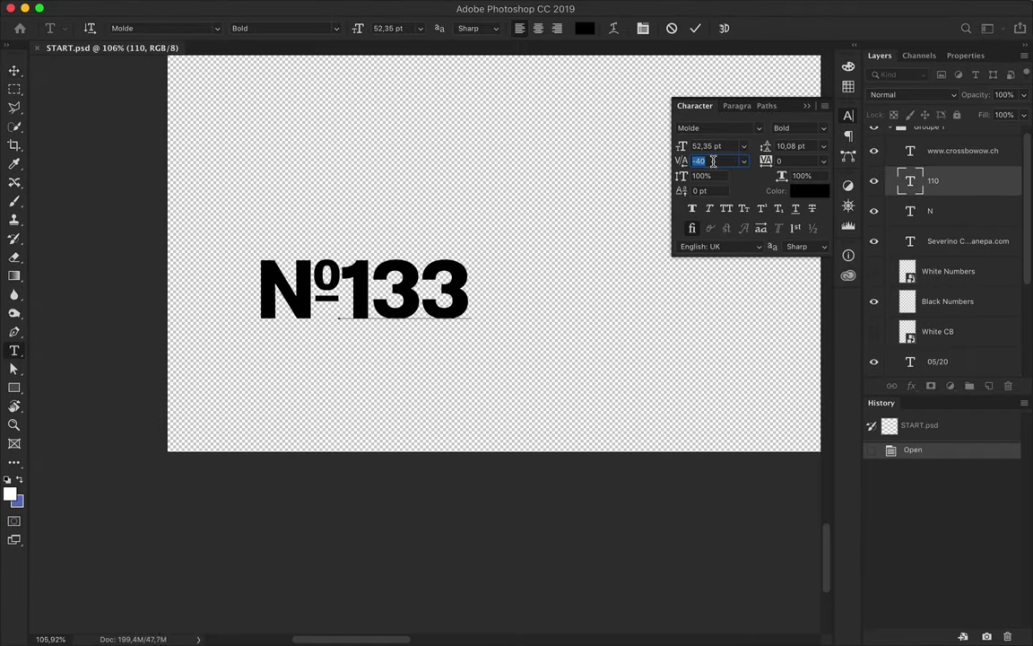
{"action": "key", "text": "super+Return"}
Change the date from 05/20 to 05/13.
{"action": "scroll", "coordinate": [438, 281], "scroll_direction": "right", "scroll_amount": 10}
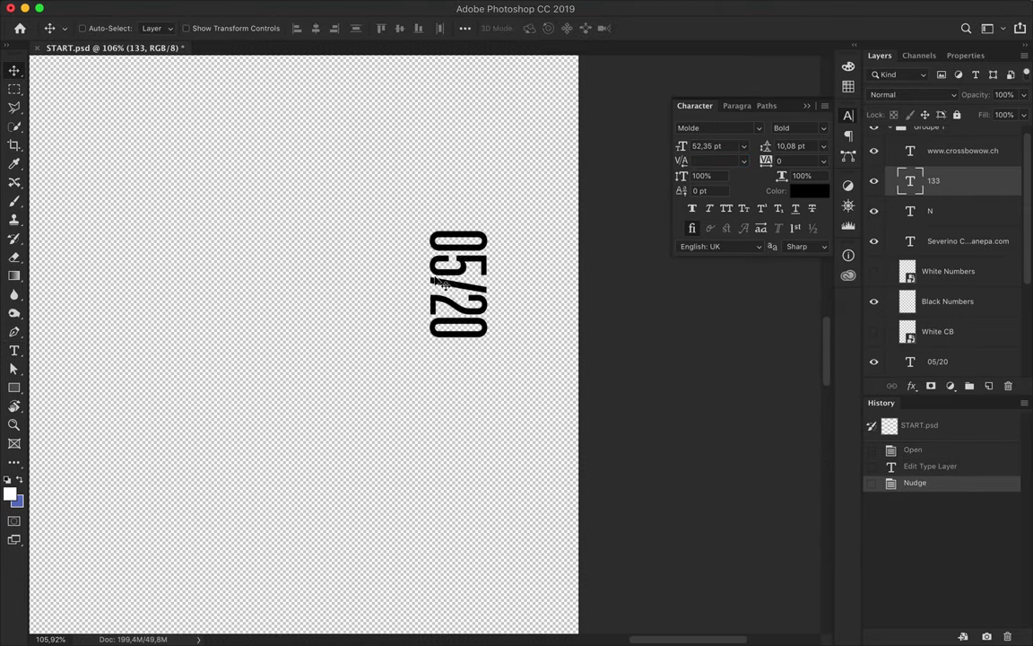
{"action": "left_click_drag", "start_coordinate": [457, 294], "coordinate": [458, 340]}
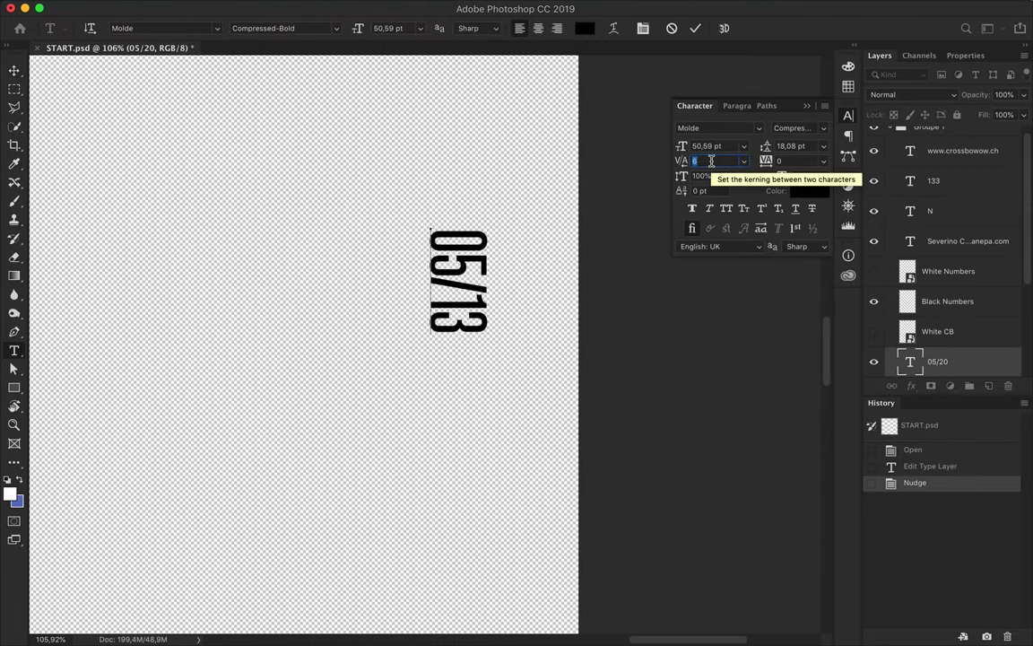
{"action": "key", "text": "super+Return"}
Set the text colour to white in the Character panel.
{"action": "key", "text": "v"}
{"action": "key", "text": "super+0"}
{"action": "scroll", "coordinate": [939, 165], "scroll_direction": "down", "scroll_amount": 5}
{"action": "left_click", "coordinate": [810, 191]}
{"action": "left_click", "coordinate": [874, 106]}
Delete the Black Numbers layer, undoing a wrong first deletion.
{"action": "key", "text": "Delete"}
{"action": "key", "text": "super+z"}
{"action": "left_click", "coordinate": [899, 203]}
{"action": "key", "text": "Delete"}
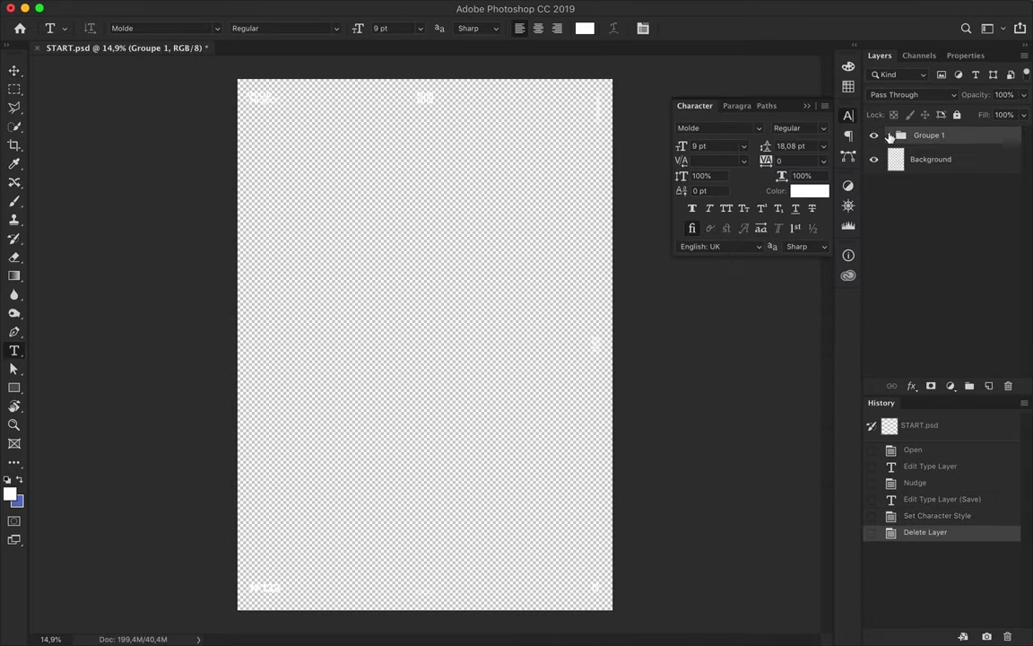
{"action": "left_click", "coordinate": [889, 136]}
Add a guide grid over the poster with View > New Guide Layout.
{"action": "key", "text": "u"}
{"action": "left_click", "coordinate": [408, 7]}
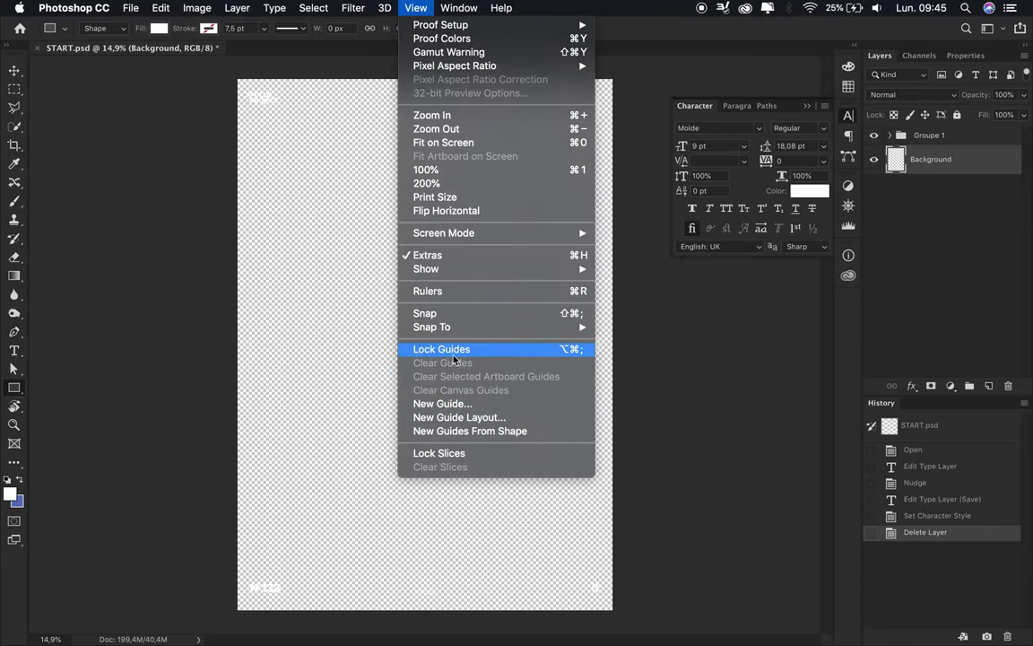
{"action": "left_click", "coordinate": [457, 418]}
{"action": "left_click", "coordinate": [802, 86]}
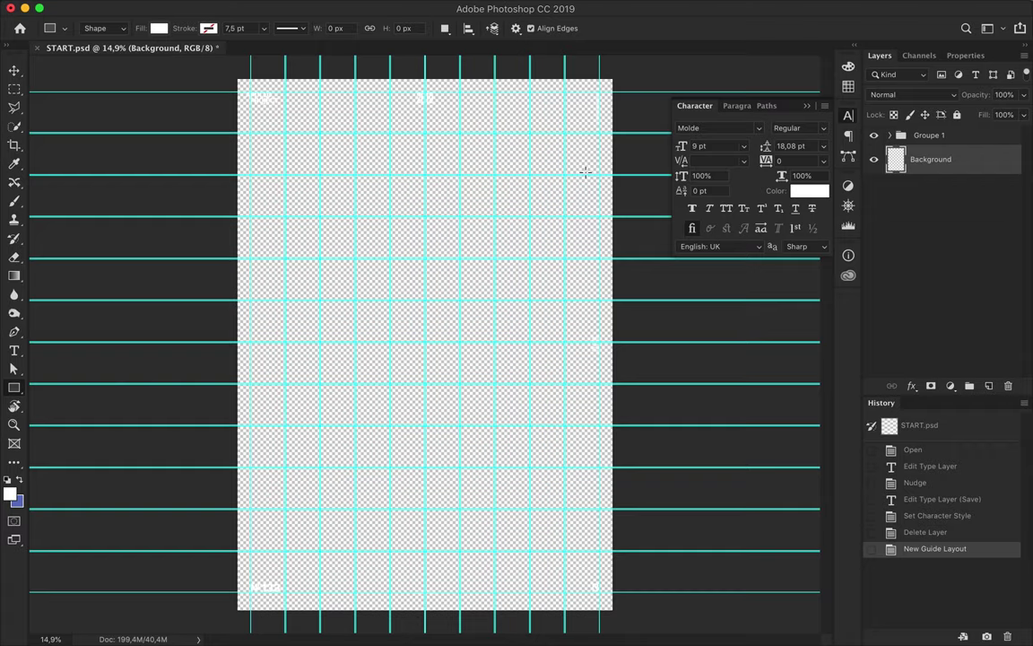
Draw gradient-filled rectangles over the upper right and down the left side.
{"action": "left_click", "coordinate": [159, 28]}
{"action": "left_click", "coordinate": [154, 57]}
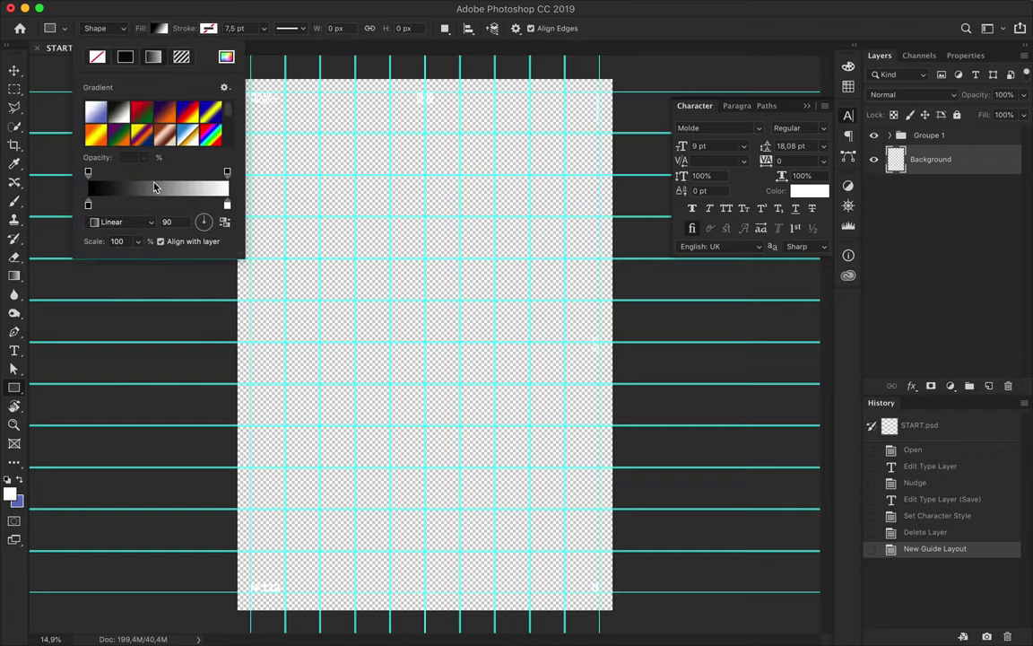
{"action": "left_click_drag", "start_coordinate": [615, 75], "coordinate": [426, 383]}
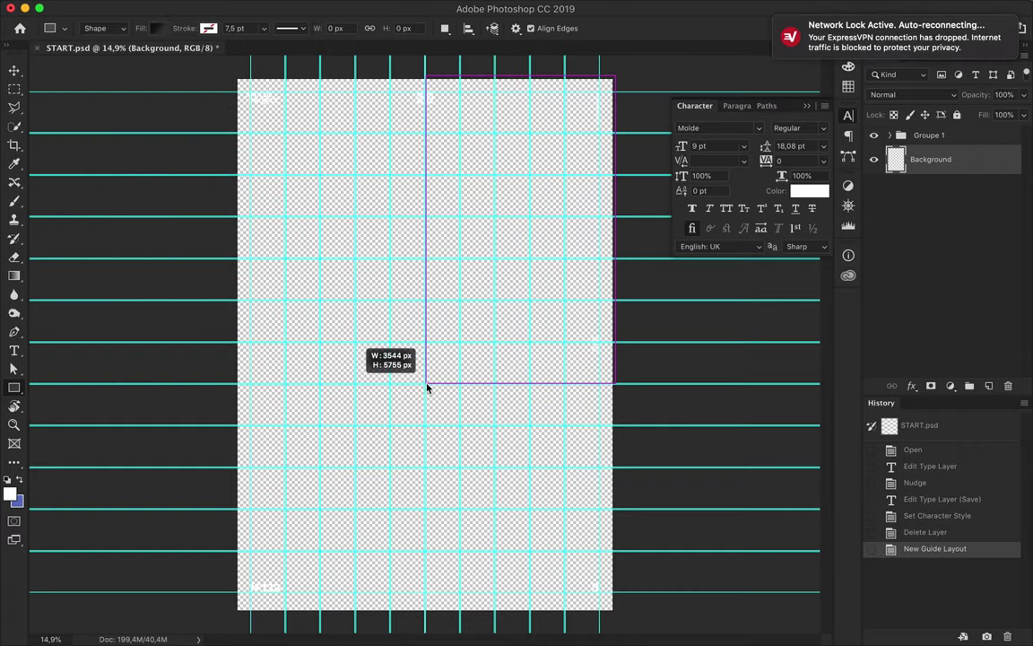
{"action": "left_click_drag", "start_coordinate": [238, 75], "coordinate": [425, 508]}
Set the rectangle's gradient angle to -90.
{"action": "key", "text": "a"}
{"action": "left_click", "coordinate": [213, 28]}
{"action": "type", "text": "-90"}
{"action": "key", "text": "Return"}
Hide the guide grid and undo an accidental guide move.
{"action": "key", "text": "v"}
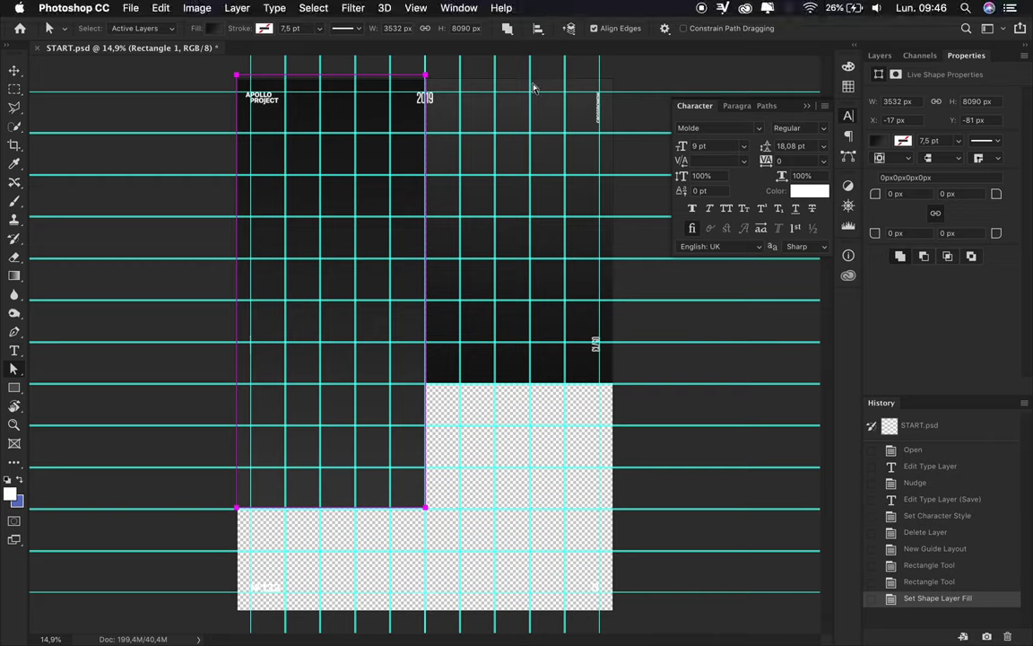
{"action": "left_click_drag", "start_coordinate": [505, 235], "coordinate": [519, 446]}
{"action": "left_click", "coordinate": [477, 7]}
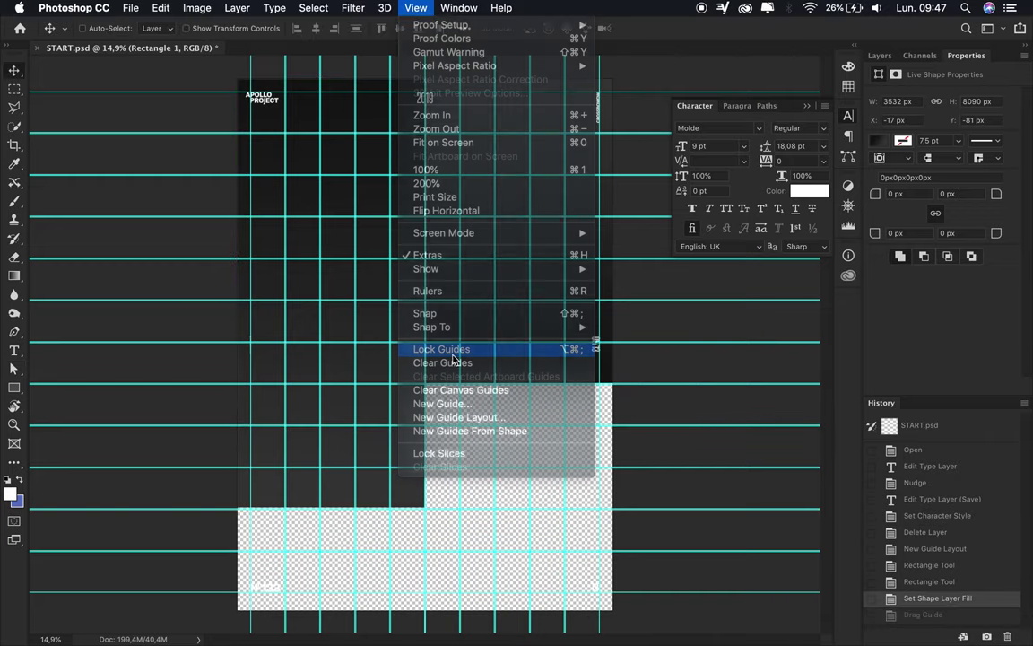
{"action": "left_click", "coordinate": [496, 349]}
{"action": "key", "text": "ctrl+z"}
{"action": "scroll", "coordinate": [455, 337], "scroll_direction": "up", "scroll_amount": 2}
Resize the right rectangle with Free Transform.
{"action": "key", "text": "ctrl+t"}
{"action": "key", "text": "Return"}
{"action": "scroll", "coordinate": [519, 371], "scroll_direction": "down", "scroll_amount": 1}
Draw lower-right and lower-left rectangles, sending the lower-left one to the back.
{"action": "key", "text": "m"}
{"action": "key", "text": "u"}
{"action": "left_click_drag", "start_coordinate": [618, 632], "coordinate": [619, 625]}
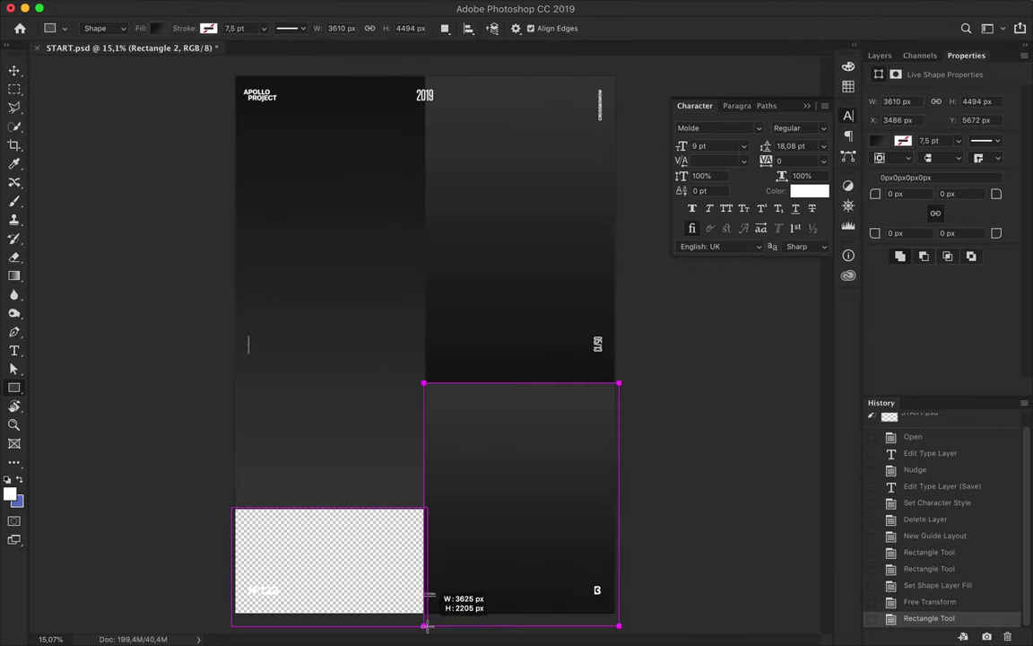
{"action": "left_click_drag", "start_coordinate": [426, 626], "coordinate": [426, 626]}
{"action": "key", "text": "v"}
{"action": "key", "text": "F7"}
{"action": "key", "text": "ctrl+shift+bracketleft"}
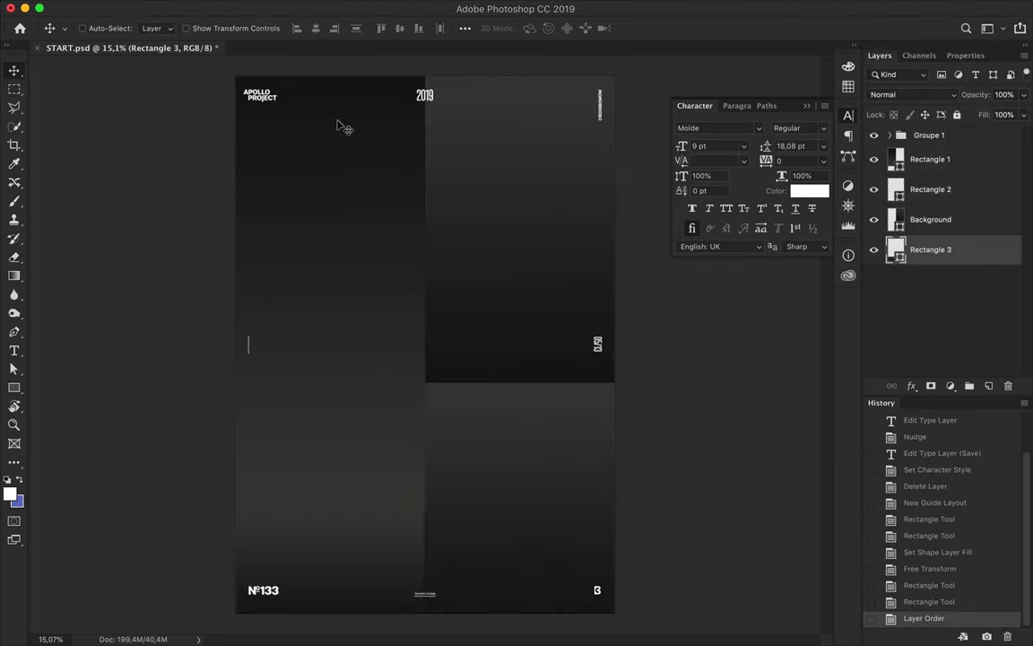
Set the lower-left rectangle's gradient angle to 45.
{"action": "key", "text": "a"}
{"action": "left_click", "coordinate": [212, 28]}
{"action": "left_click", "coordinate": [222, 222]}
{"action": "type", "text": "45"}
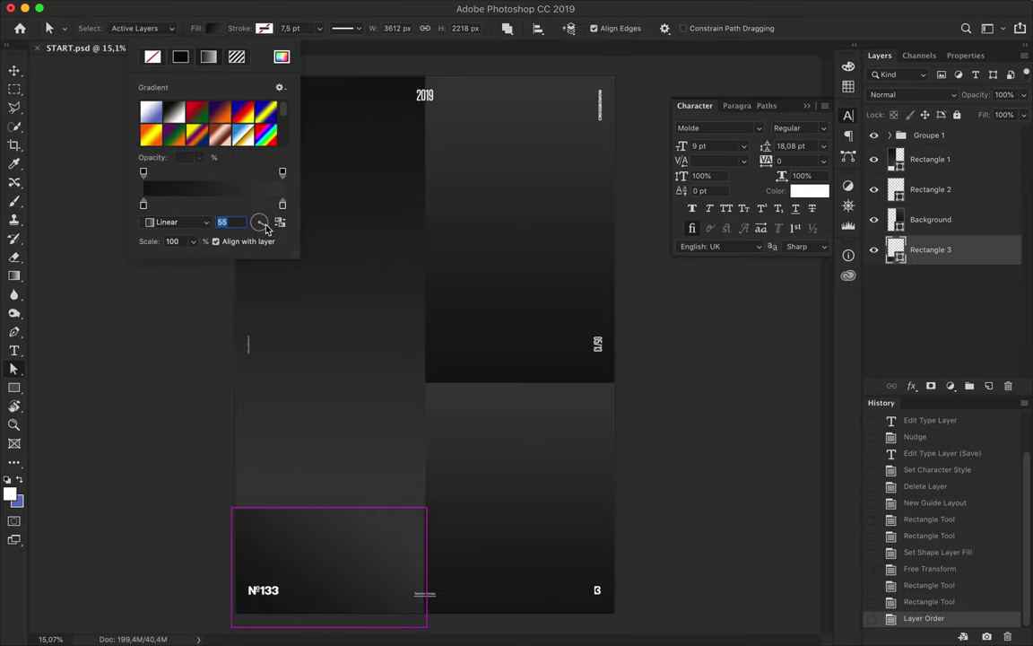
{"action": "key", "text": "Return"}
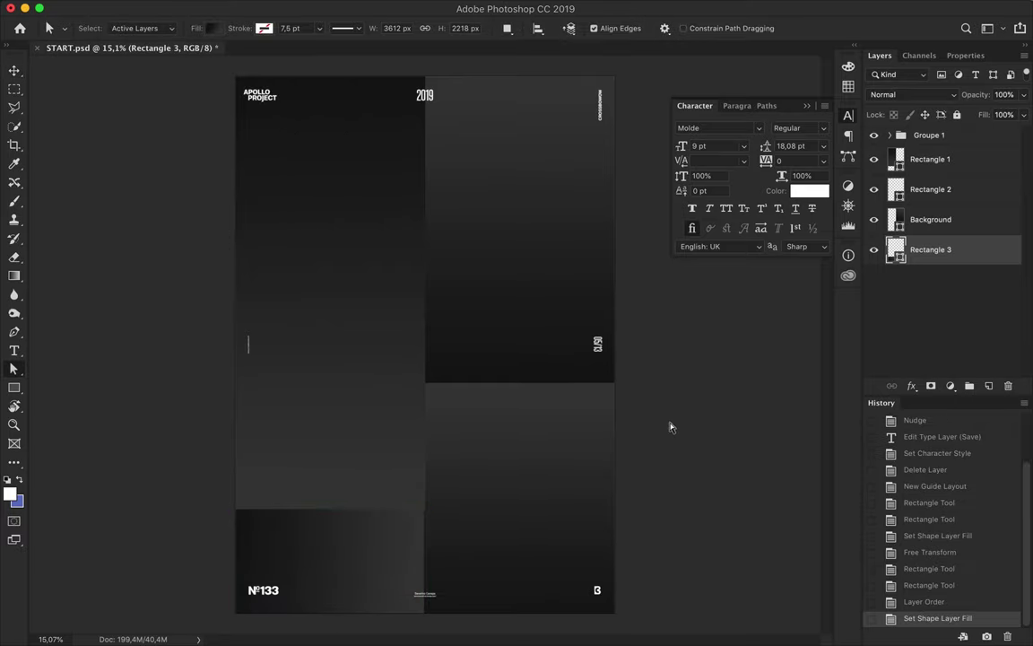
Nudge Rectangle 1's edge so it meets the right block.
{"action": "key", "text": "v"}
{"action": "left_click", "coordinate": [402, 398], "text": "ctrl"}
{"action": "key", "text": "ctrl+t"}
{"action": "left_click_drag", "start_coordinate": [425, 269], "coordinate": [423, 269]}
{"action": "key", "text": "Return"}
{"action": "left_click", "coordinate": [517, 286], "text": "ctrl"}
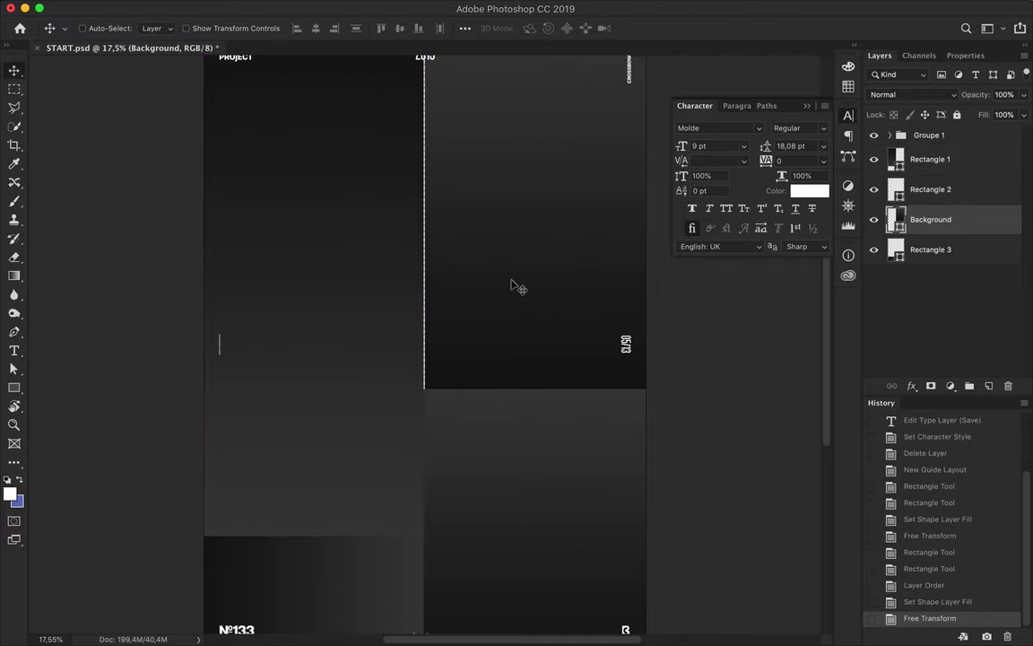
Rasterize Rectangle 1 and paint a radial gradient inside its selection.
{"action": "key", "text": "ctrl+minus"}
{"action": "scroll", "coordinate": [302, 270], "scroll_direction": "up", "scroll_amount": 2}
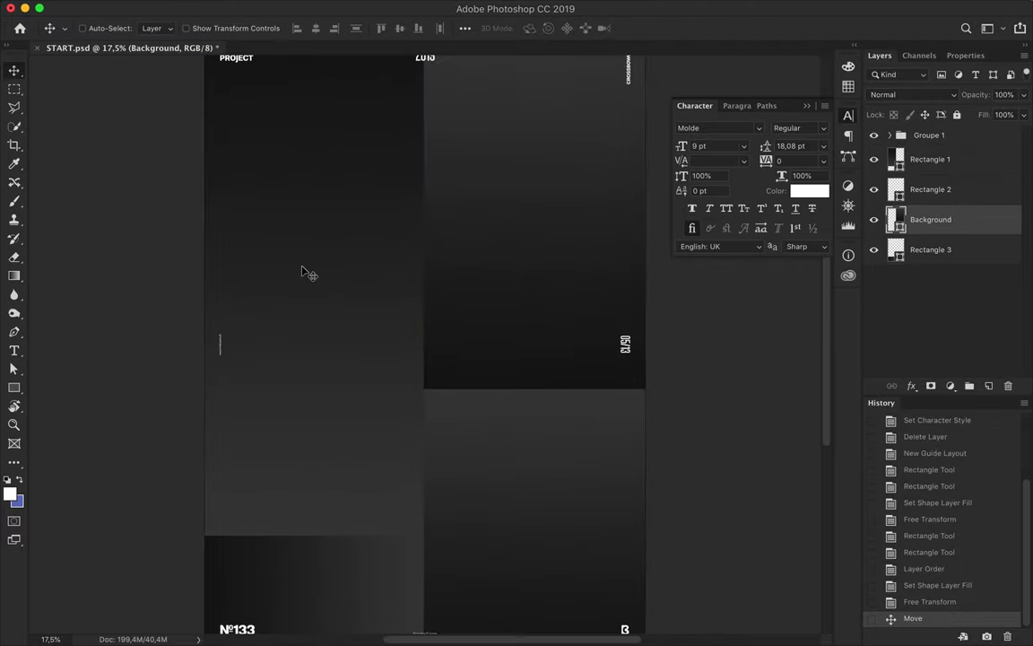
{"action": "scroll", "coordinate": [339, 277], "scroll_direction": "down", "scroll_amount": 1}
{"action": "left_click", "coordinate": [309, 252], "text": "ctrl"}
{"action": "left_click", "coordinate": [895, 159], "text": "ctrl"}
{"action": "key", "text": "g"}
{"action": "left_click", "coordinate": [108, 28]}
{"action": "left_click", "coordinate": [974, 42]}
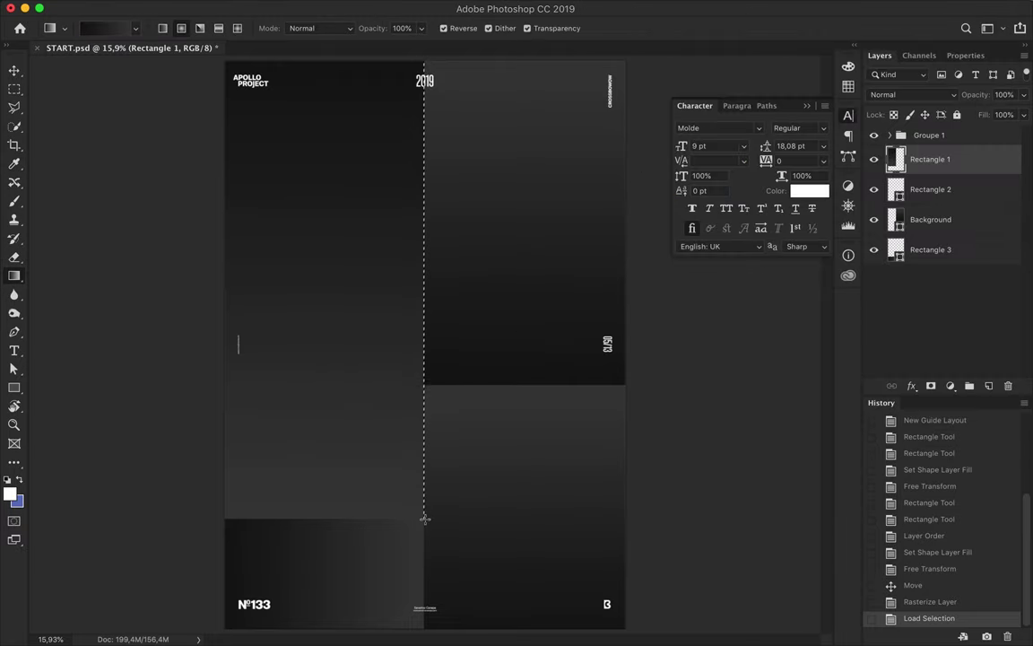
{"action": "left_click_drag", "start_coordinate": [217, 274], "coordinate": [202, 279]}
{"action": "key", "text": "m"}
{"action": "key", "text": "ctrl+d"}
{"action": "key", "text": "v"}
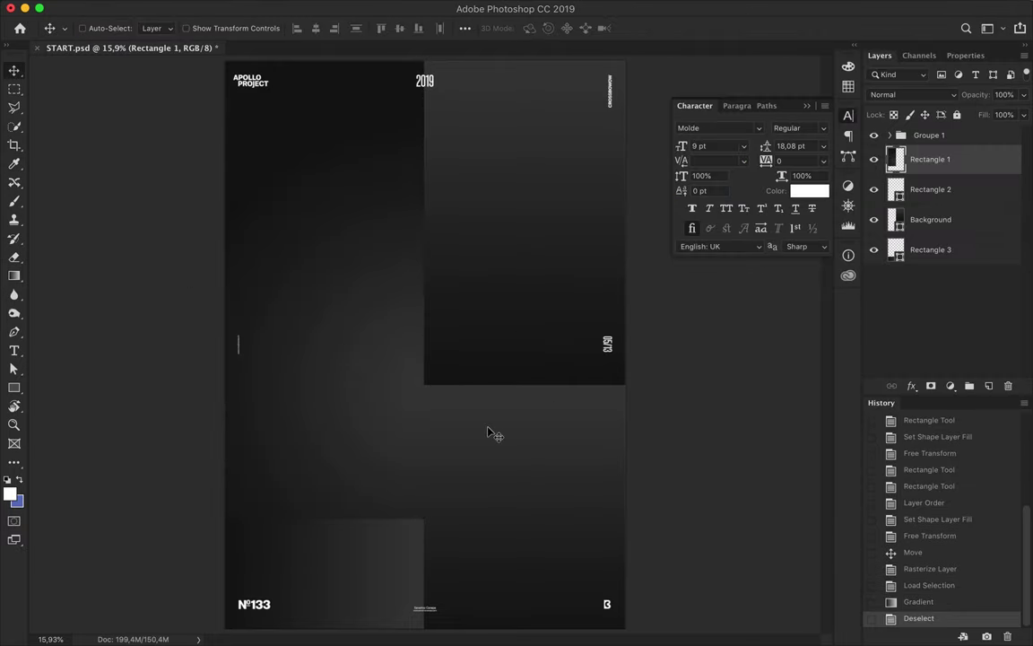
Rasterize Rectangle 2 and repaint it with a gradient.
{"action": "left_click", "coordinate": [930, 189]}
{"action": "right_click", "coordinate": [924, 190]}
{"action": "left_click", "coordinate": [799, 233]}
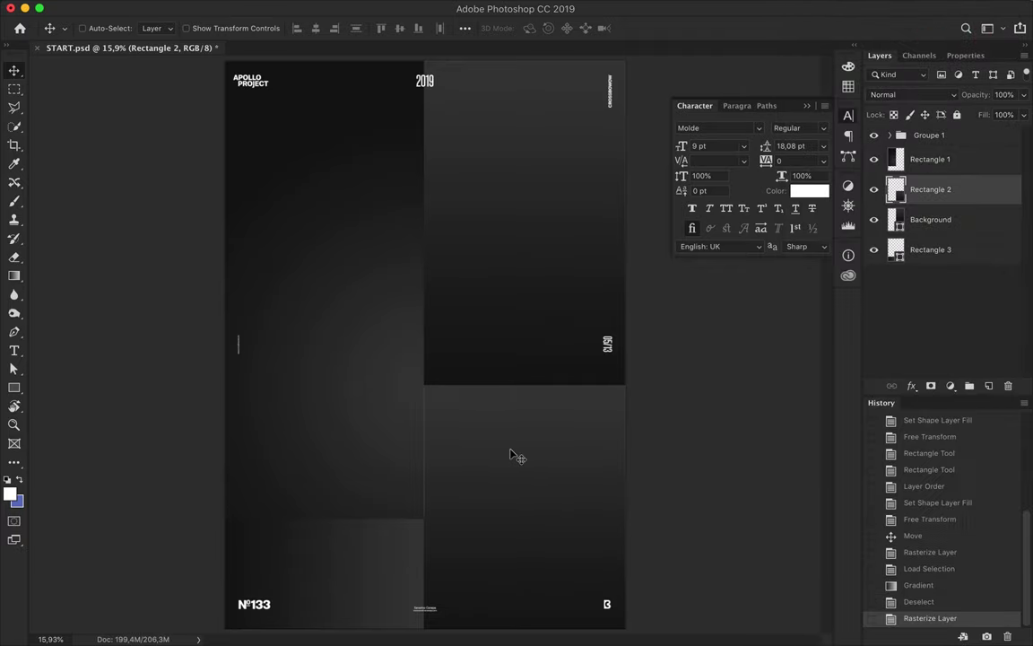
{"action": "key", "text": "g"}
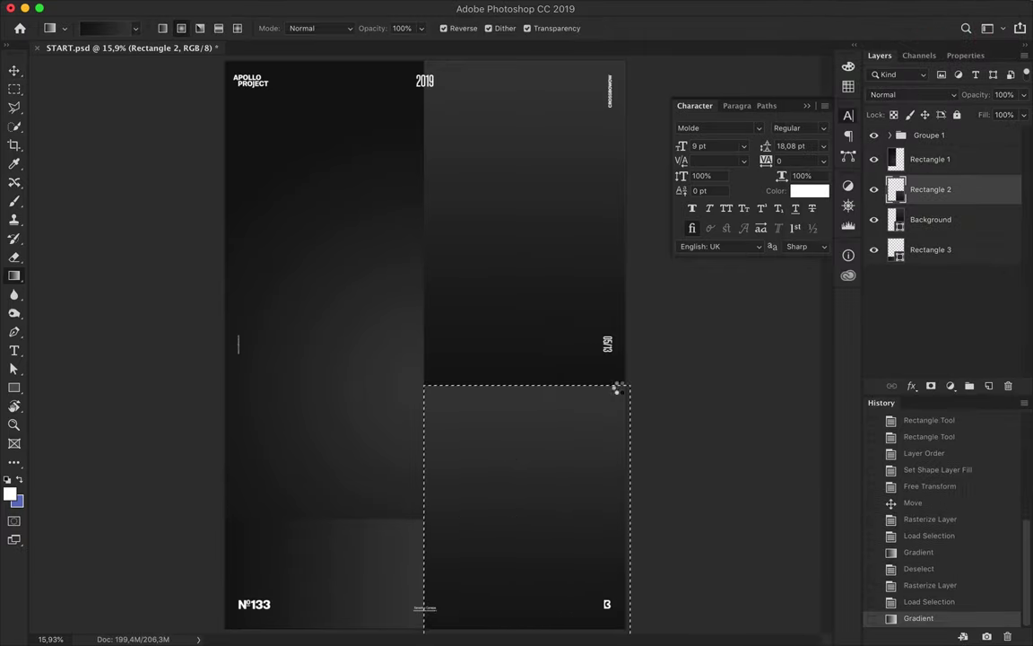
{"action": "key", "text": "v"}
{"action": "key", "text": "ctrl+d"}
Shift Rectangle 2 down to align its edge.
{"action": "scroll", "coordinate": [489, 422], "scroll_direction": "up", "scroll_amount": 3}
{"action": "left_click_drag", "start_coordinate": [530, 410], "coordinate": [530, 418]}
{"action": "scroll", "coordinate": [530, 420], "scroll_direction": "down", "scroll_amount": 3}
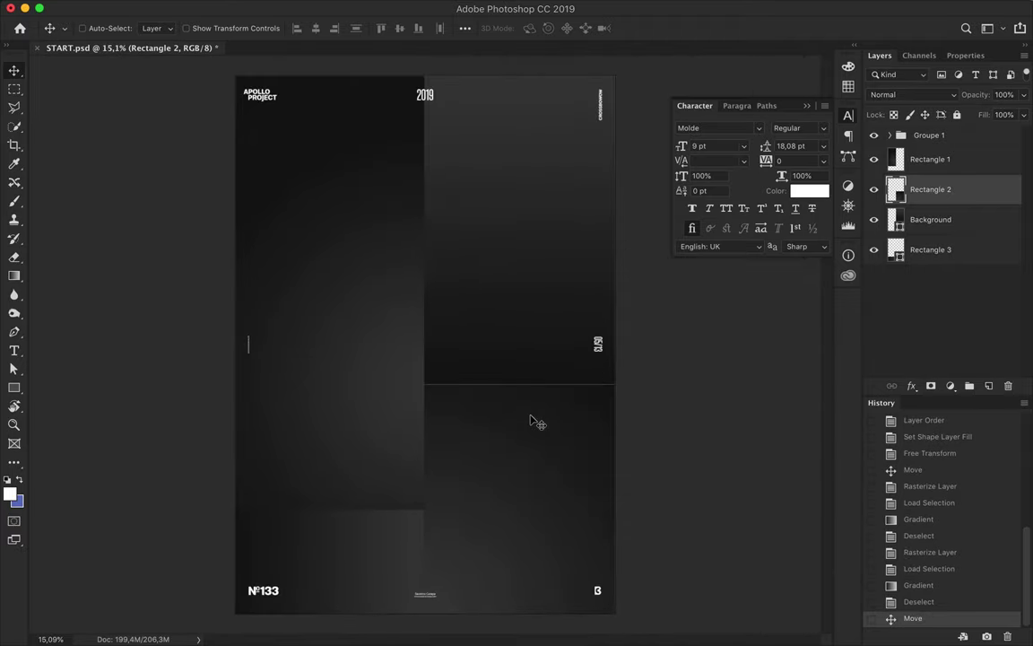
Resize the Background block with Free Transform.
{"action": "left_click", "coordinate": [566, 238]}
{"action": "key", "text": "ctrl+t"}
{"action": "left_click_drag", "start_coordinate": [617, 226], "coordinate": [619, 226]}
{"action": "key", "text": "Return"}
Duplicate the Background layer, rasterize the copy and load its selection.
{"action": "scroll", "coordinate": [501, 475], "scroll_direction": "up", "scroll_amount": 1}
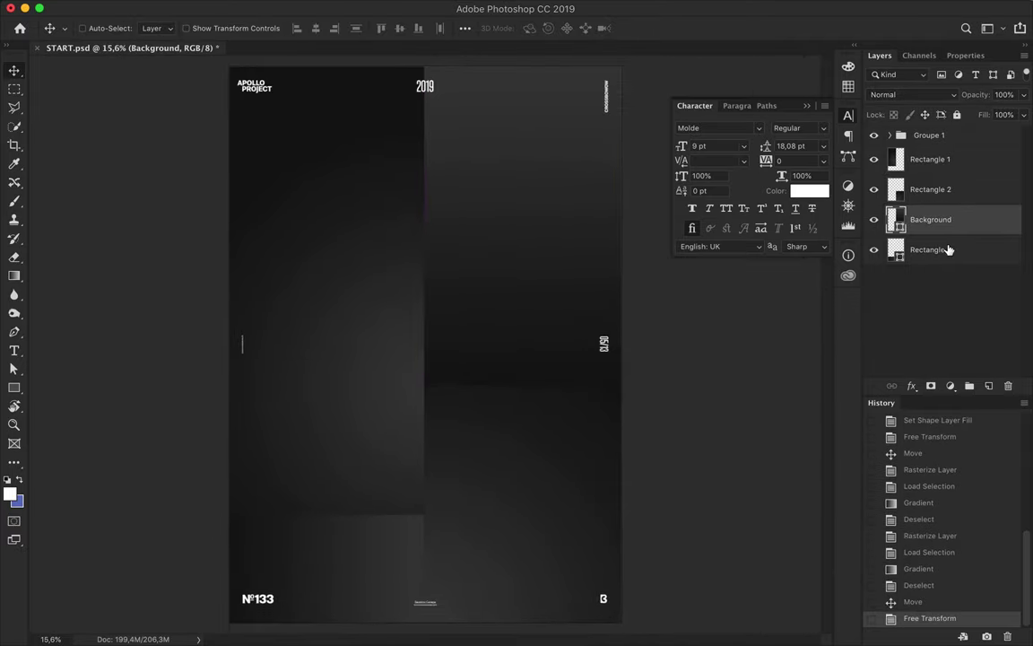
{"action": "left_click_drag", "start_coordinate": [940, 216], "coordinate": [945, 198]}
{"action": "left_click", "coordinate": [874, 220]}
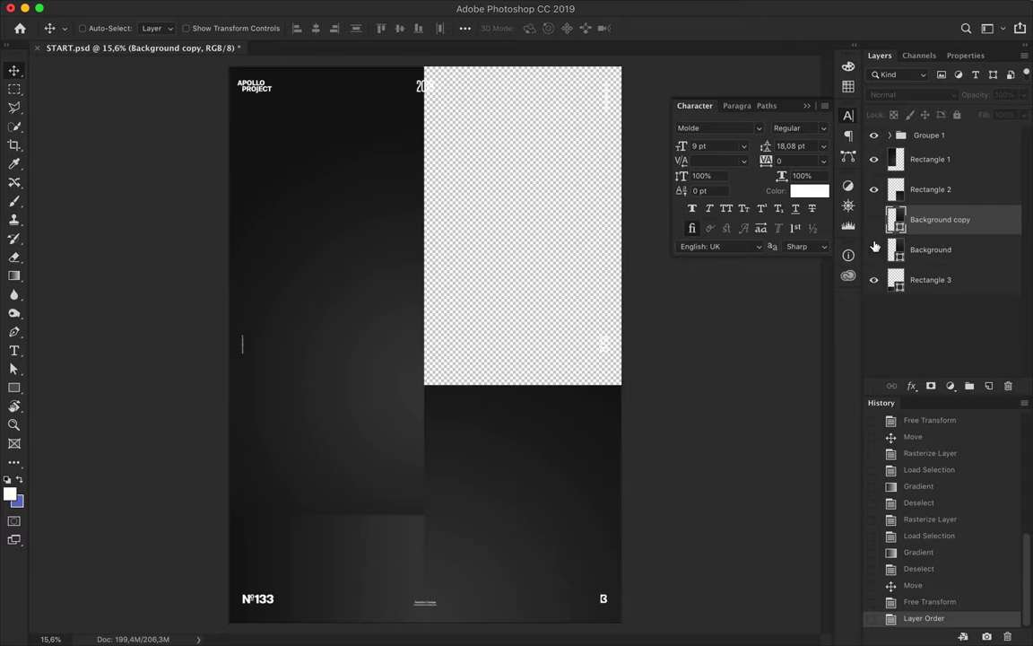
{"action": "right_click", "coordinate": [937, 235]}
{"action": "left_click", "coordinate": [861, 233]}
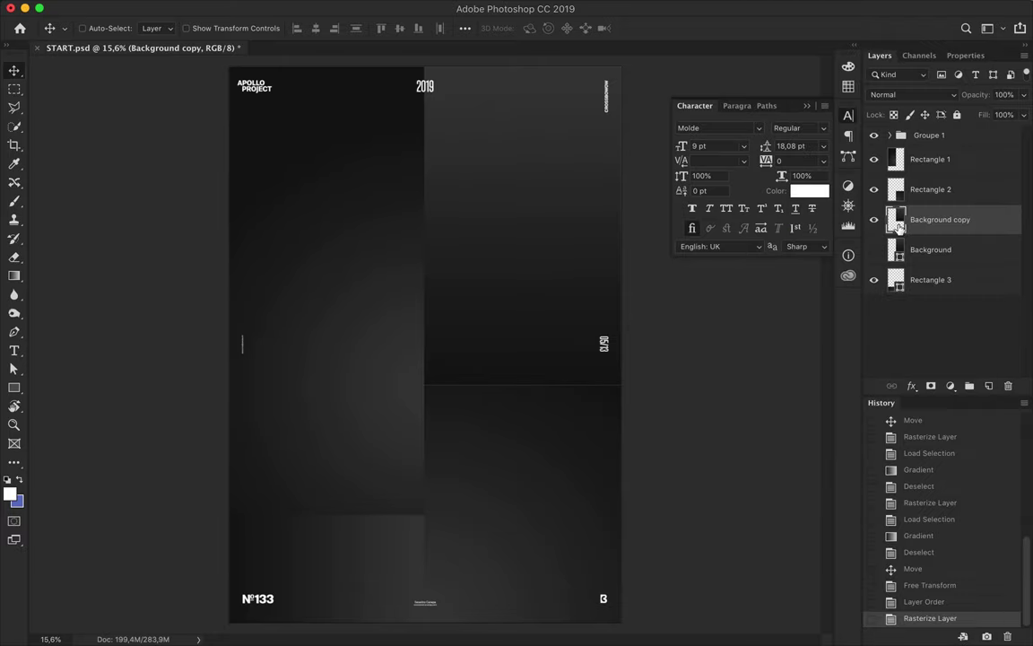
{"action": "left_click", "coordinate": [896, 220], "text": "ctrl"}
Paint horizontal dark gradients across the Background copy's selected area.
{"action": "key", "text": "g"}
{"action": "left_click_drag", "start_coordinate": [426, 219], "coordinate": [423, 218]}
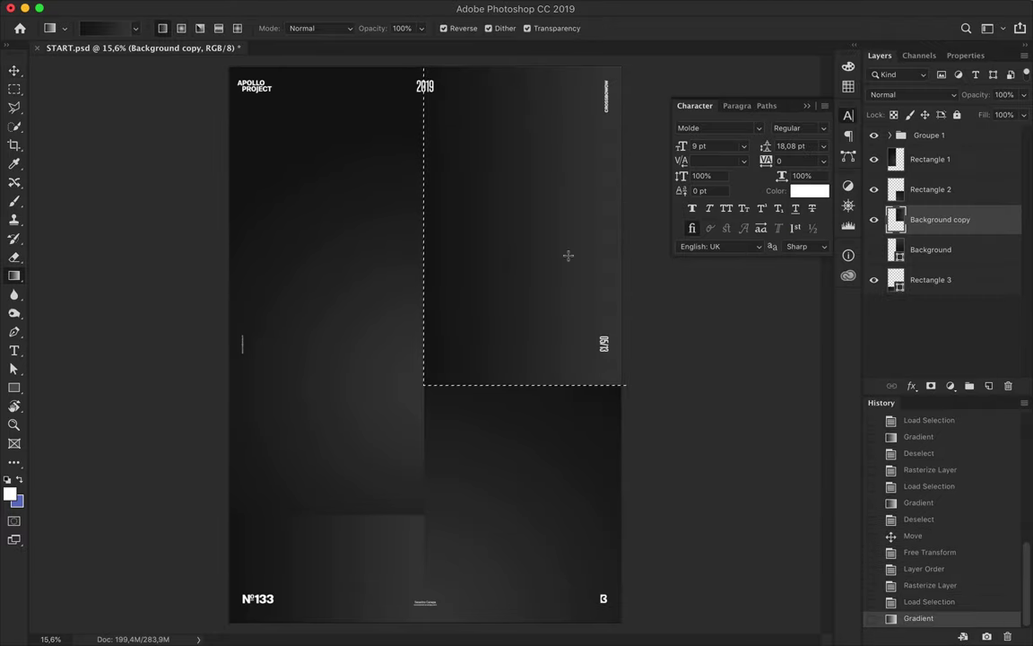
{"action": "left_click_drag", "start_coordinate": [624, 222], "coordinate": [626, 224]}
{"action": "key", "text": "ctrl+d"}
{"action": "key", "text": "m"}
{"action": "key", "text": "ctrl+0"}
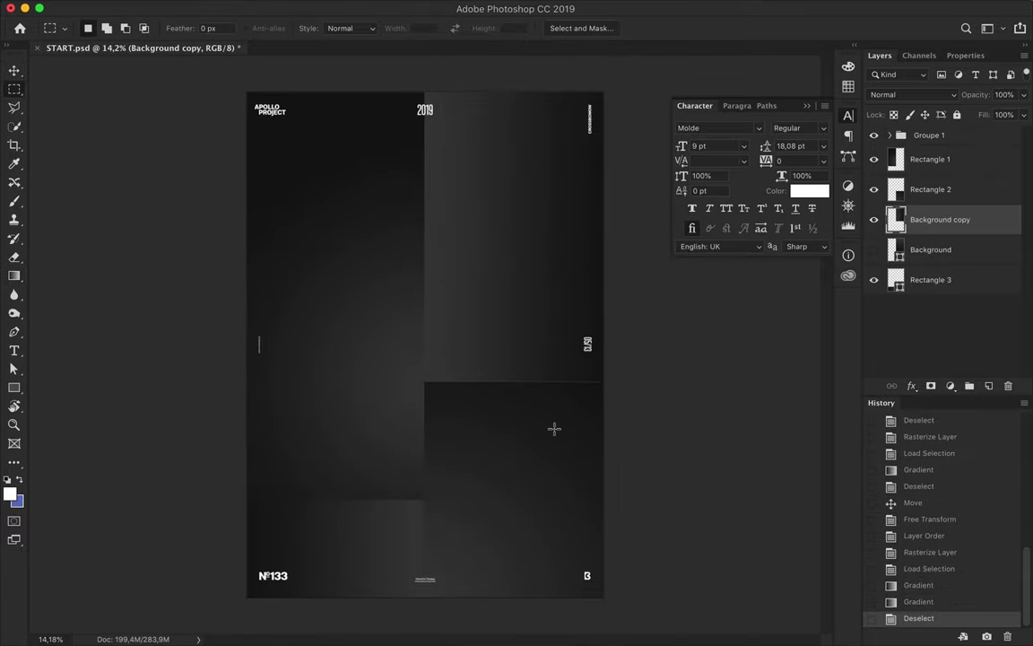
{"action": "key", "text": "v"}
Select Rectangle 3, then revert history to the guide layout state.
{"action": "scroll", "coordinate": [630, 421], "scroll_direction": "up", "scroll_amount": 2}
{"action": "scroll", "coordinate": [637, 413], "scroll_direction": "down", "scroll_amount": 1}
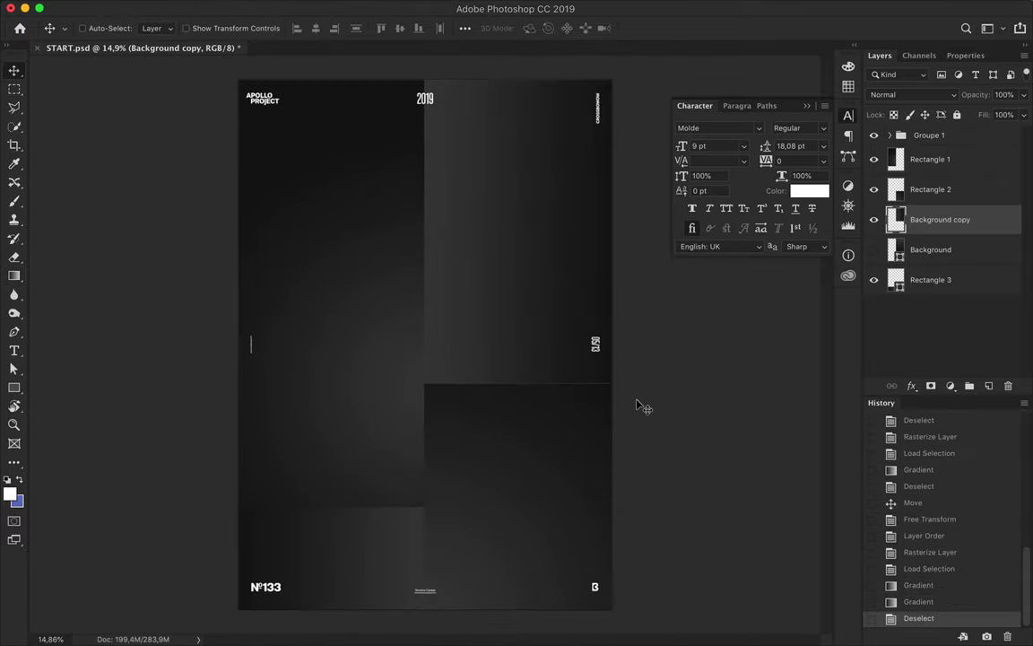
{"action": "left_click", "coordinate": [932, 268]}
{"action": "scroll", "coordinate": [931, 512], "scroll_direction": "up", "scroll_amount": 10}
{"action": "scroll", "coordinate": [928, 478], "scroll_direction": "down", "scroll_amount": 2}
{"action": "left_click", "coordinate": [921, 474]}
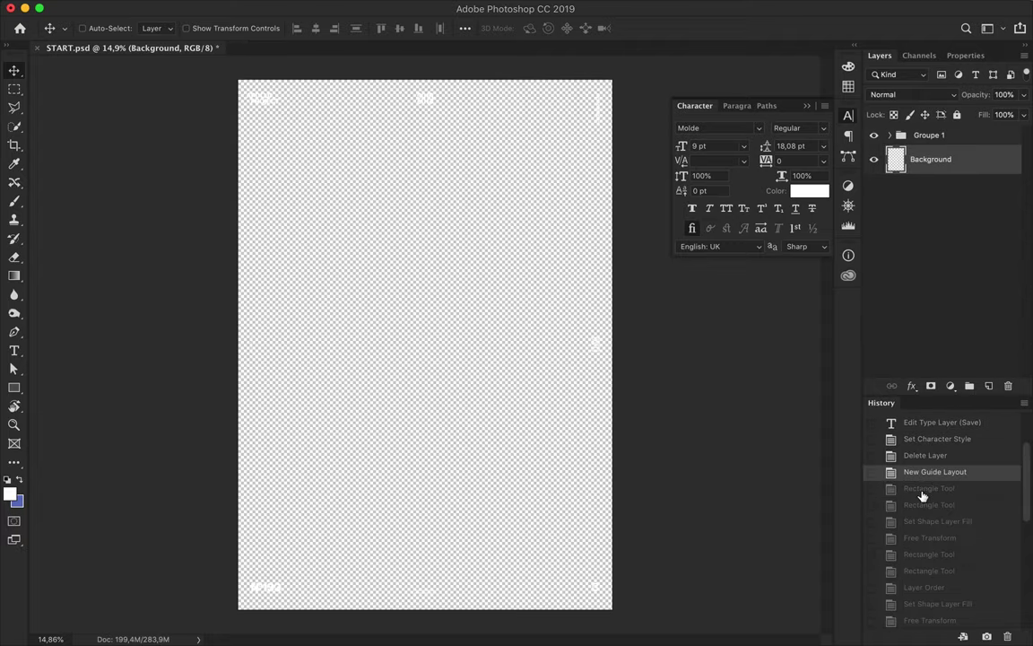
Stretch the rectangle to cover the whole poster.
{"action": "key", "text": "ctrl+t"}
{"action": "left_click_drag", "start_coordinate": [424, 383], "coordinate": [236, 613]}
{"action": "key", "text": "Return"}
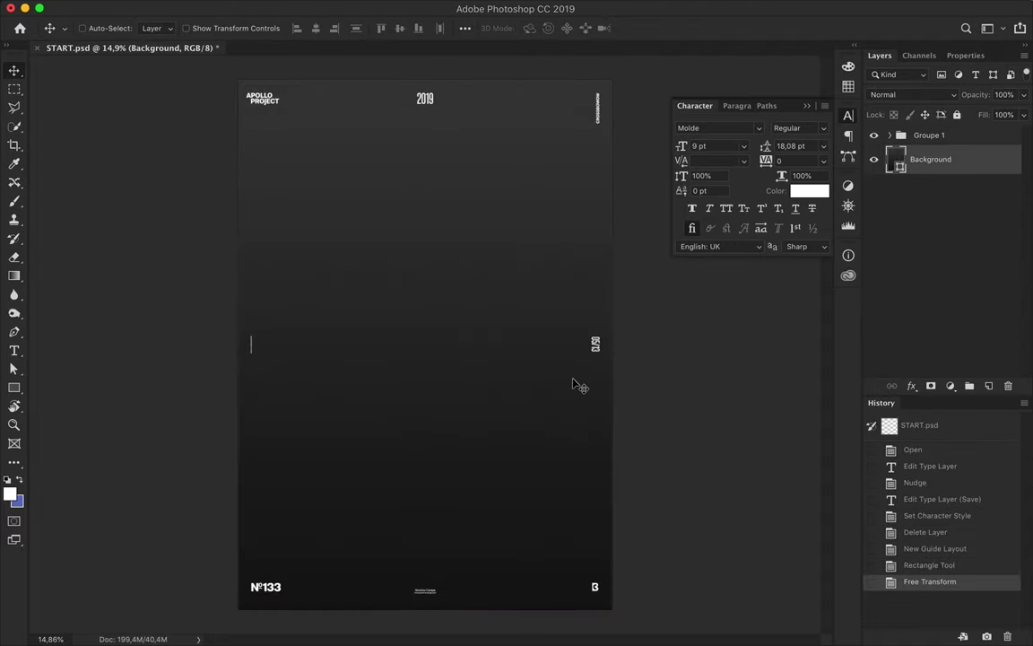
{"action": "scroll", "coordinate": [574, 269], "scroll_direction": "down", "scroll_amount": 3}
Rasterize the Background, fill it with a dark gradient, and begin a text layer.
{"action": "key", "text": "g"}
{"action": "right_click", "coordinate": [895, 159]}
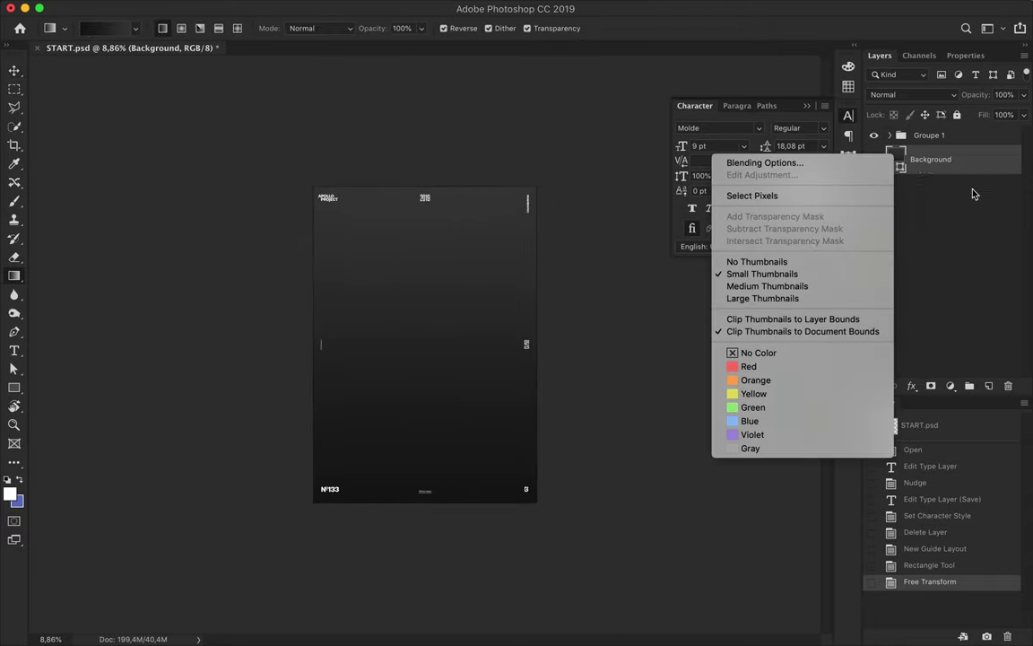
{"action": "left_click", "coordinate": [859, 236]}
{"action": "left_click_drag", "start_coordinate": [412, 532], "coordinate": [413, 534]}
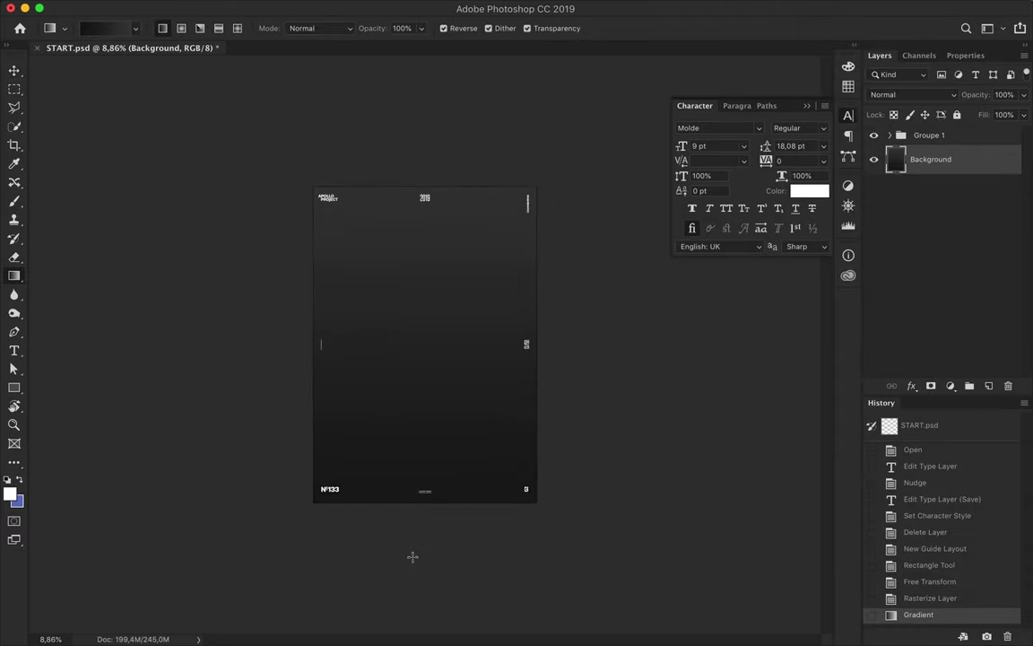
{"action": "key", "text": "v"}
{"action": "scroll", "coordinate": [511, 353], "scroll_direction": "up", "scroll_amount": 3}
{"action": "key", "text": "t"}
{"action": "left_click", "coordinate": [357, 234]}
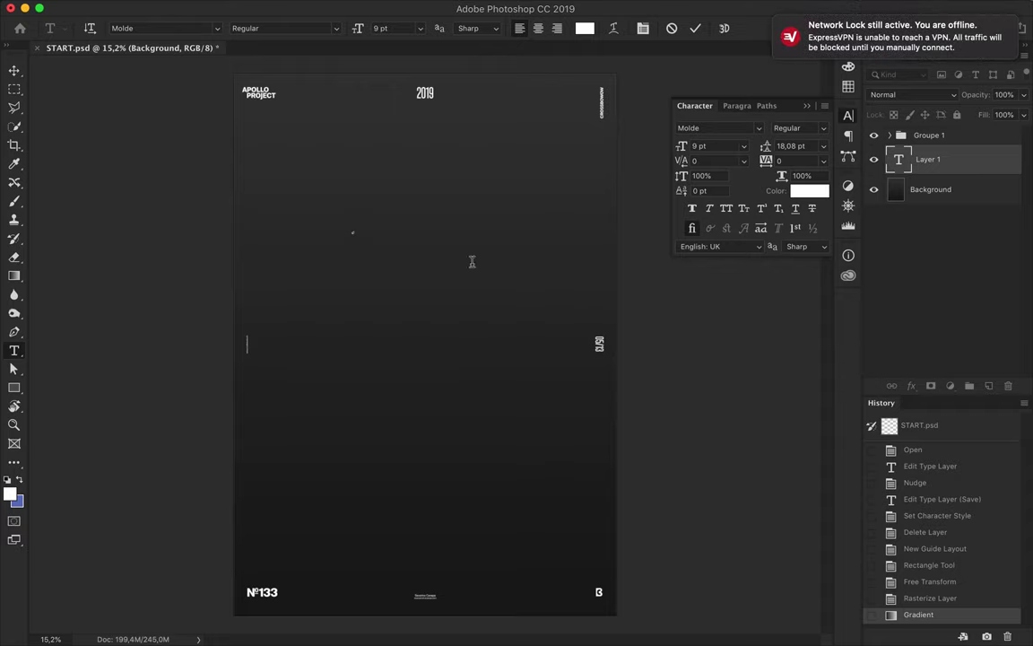
Type GRADIENT and scale it up across the poster.
{"action": "type", "text": "GRADIENT"}
{"action": "key", "text": "ctrl+Return"}
{"action": "key", "text": "ctrl+t"}
{"action": "mouse_move", "coordinate": [369, 233]}
{"action": "left_mouse_down"}
{"action": "mouse_move", "coordinate": [544, 205]}
{"action": "mouse_move", "coordinate": [463, 207]}
{"action": "left_mouse_up"}
{"action": "key", "text": "Return"}
Duplicate the title line into STRATUM and #6 lines below it.
{"action": "key", "text": "v"}
{"action": "left_click_drag", "start_coordinate": [463, 205], "coordinate": [454, 351], "text": "alt"}
{"action": "double_click", "coordinate": [456, 283]}
{"action": "type", "text": "STRATU"}
{"action": "key", "text": "ctrl+Return"}
{"action": "double_click", "coordinate": [454, 350]}
{"action": "type", "text": "#"}
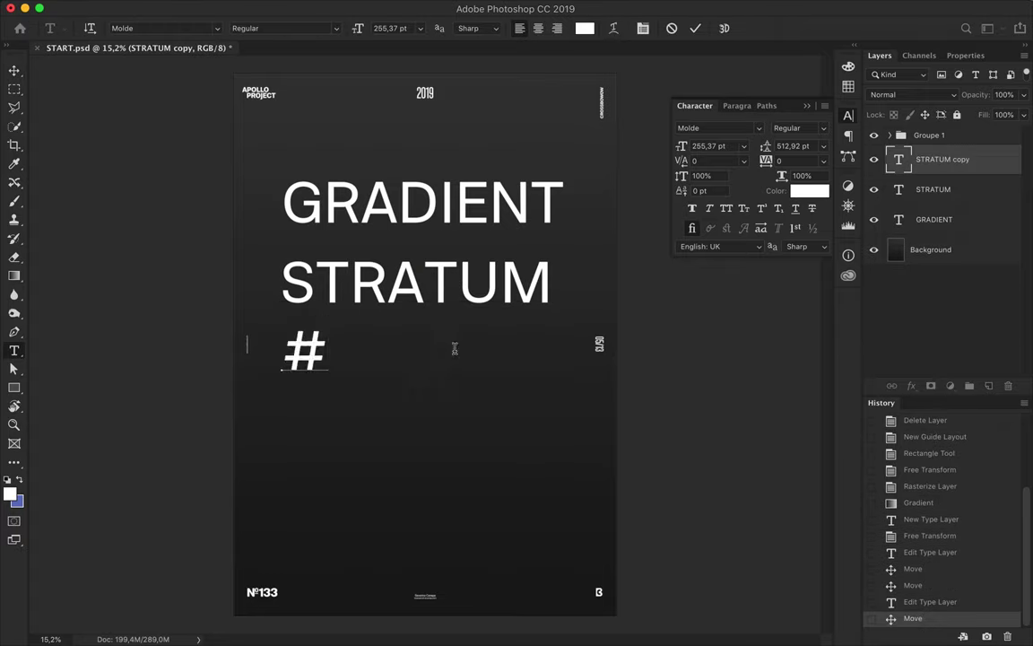
{"action": "type", "text": "6"}
{"action": "key", "text": "ctrl+Return"}
Make the titles Semibold, tighten STRATUM's letter spacing, and move GRADIENT up-left.
{"action": "key", "text": "Down"}
{"action": "key", "text": "Down"}
{"action": "key", "text": "Down"}
{"action": "key", "text": "Down"}
{"action": "double_click", "coordinate": [446, 282]}
{"action": "left_click", "coordinate": [700, 161]}
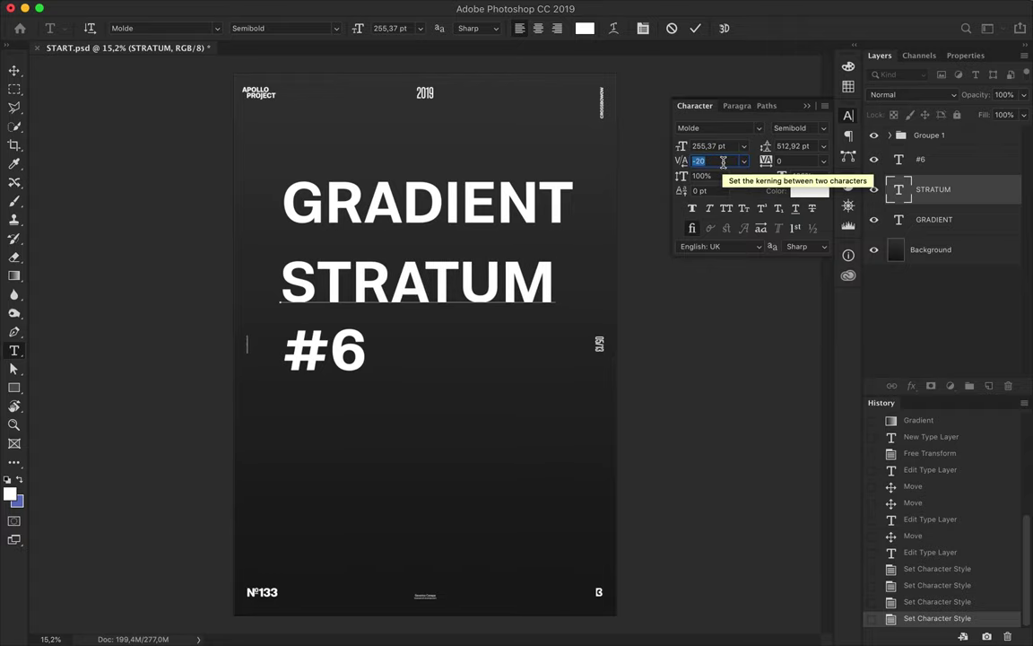
{"action": "left_click", "coordinate": [15, 70]}
{"action": "left_click_drag", "start_coordinate": [395, 215], "coordinate": [363, 184]}
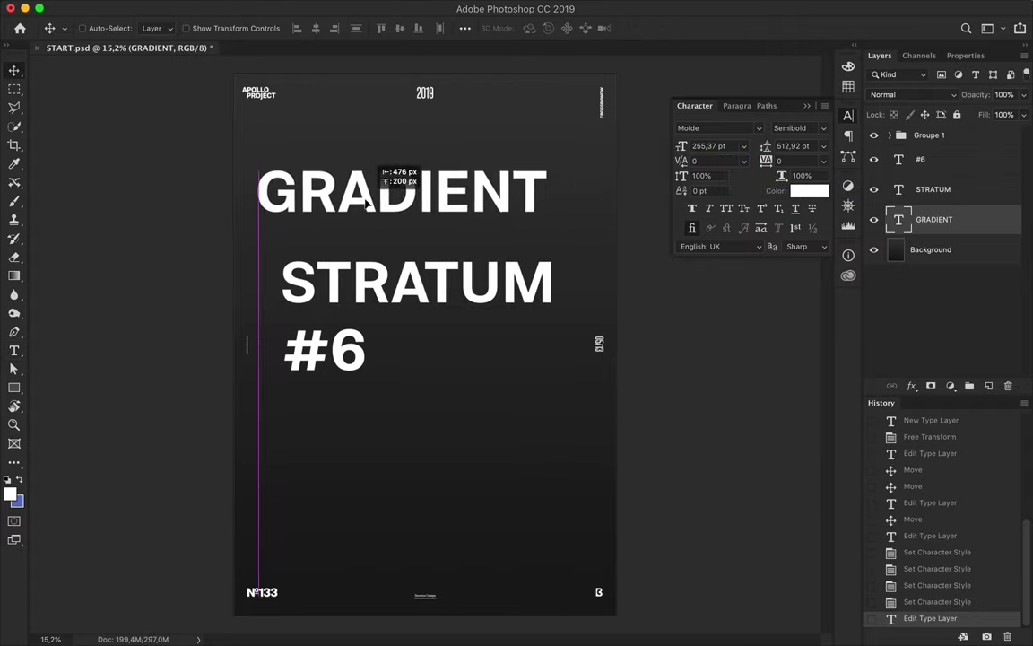
Hide the GRADIENT, STRATUM and #6 layers and choose a gradient rectangle fill.
{"action": "left_click_drag", "start_coordinate": [875, 159], "coordinate": [874, 219]}
{"action": "left_click", "coordinate": [931, 249]}
{"action": "key", "text": "u"}
{"action": "left_click", "coordinate": [159, 28]}
{"action": "left_click", "coordinate": [415, 7]}
Show the layout guides, draw the gradient square in the upper poster, and nudge it into place.
{"action": "left_click", "coordinate": [420, 7]}
{"action": "left_click", "coordinate": [433, 259]}
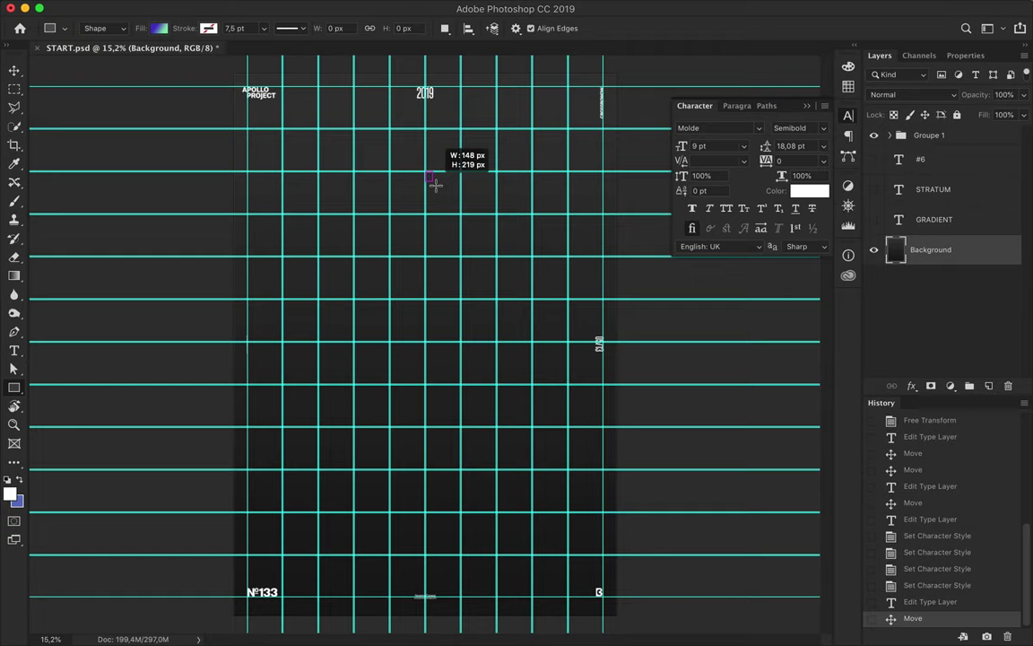
{"action": "left_click_drag", "start_coordinate": [561, 321], "coordinate": [556, 305]}
{"action": "key", "text": "v"}
{"action": "key", "text": "ctrl+semicolon"}
{"action": "left_click_drag", "start_coordinate": [476, 220], "coordinate": [473, 228]}
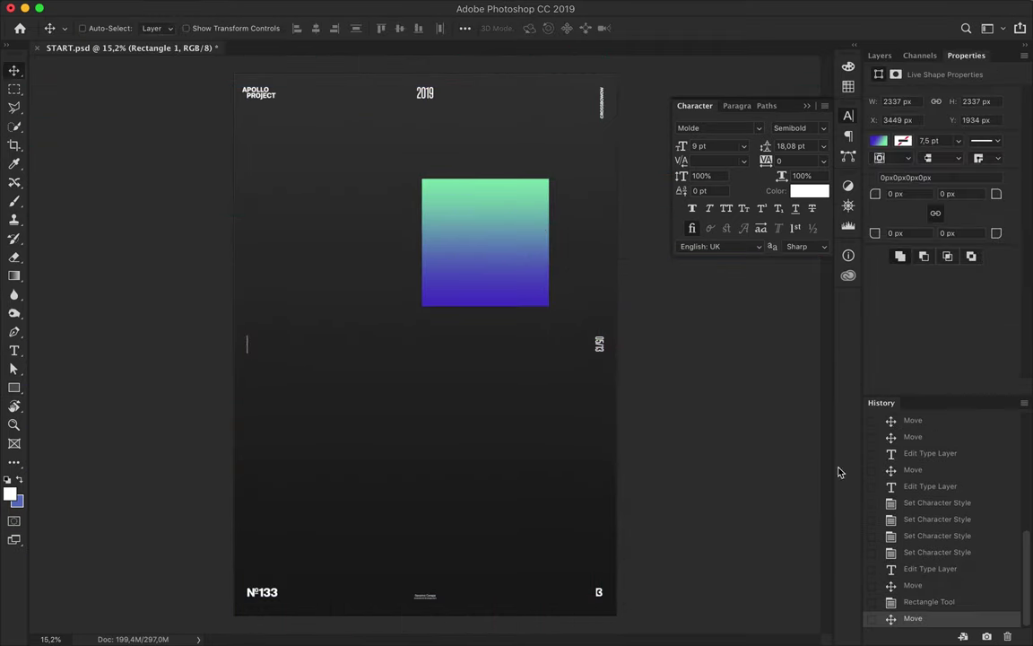
Duplicate the square and apply a 132,5 Gaussian Blur to the copy as a Smart Object.
{"action": "key", "text": "ctrl+j"}
{"action": "left_click", "coordinate": [353, 7]}
{"action": "left_click", "coordinate": [586, 233]}
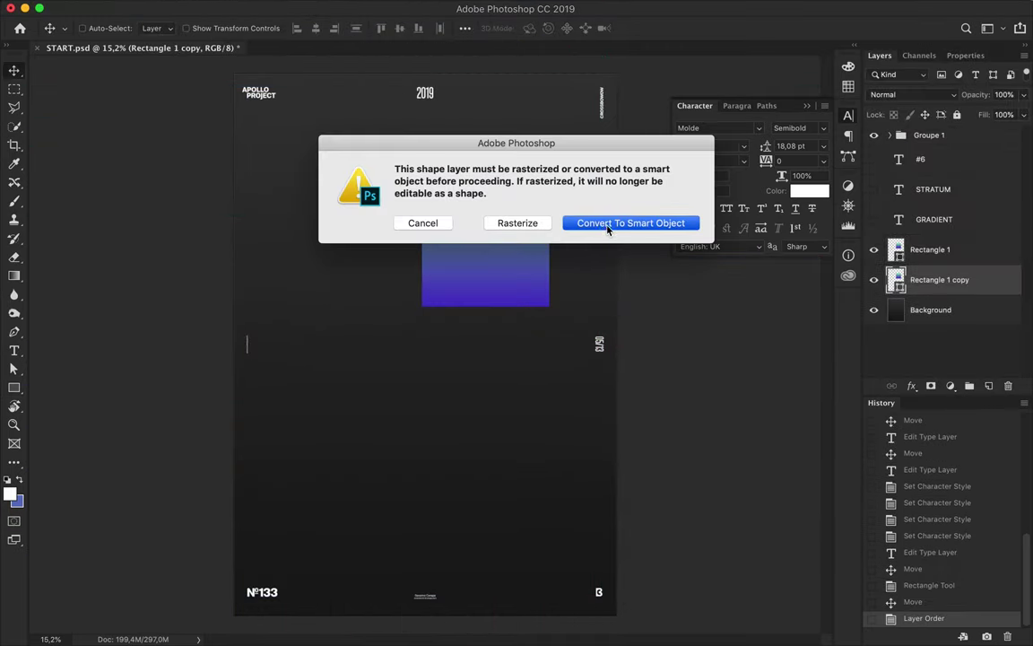
{"action": "left_click", "coordinate": [623, 223]}
{"action": "left_click_drag", "start_coordinate": [765, 336], "coordinate": [737, 337]}
{"action": "left_click", "coordinate": [833, 151]}
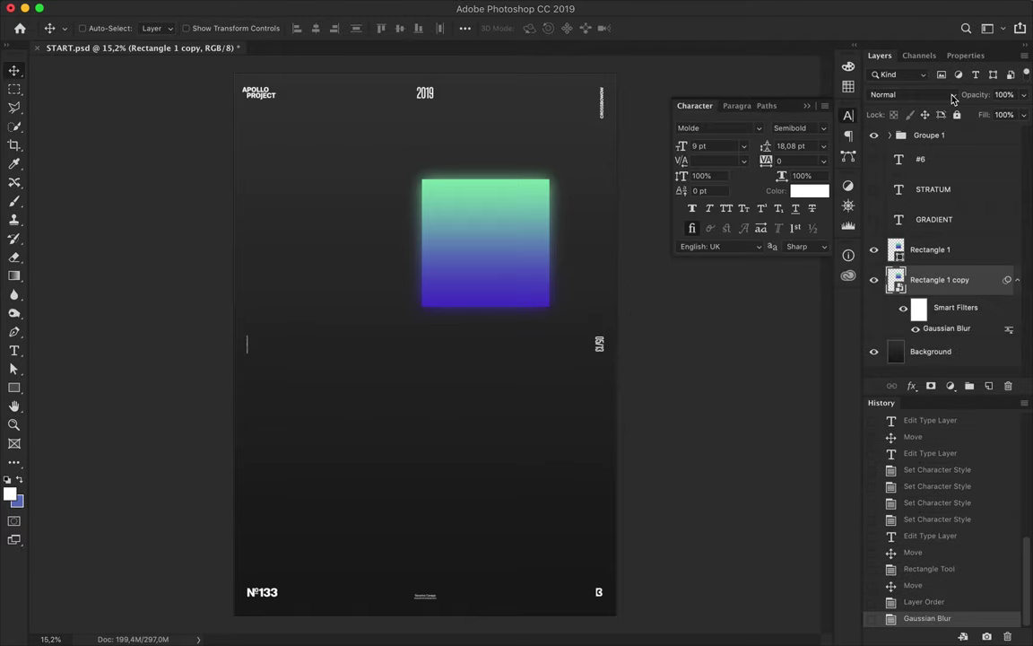
Set the blurred copy to Color Burn, place it below the square, and lower its fill to 13%.
{"action": "left_click", "coordinate": [897, 94]}
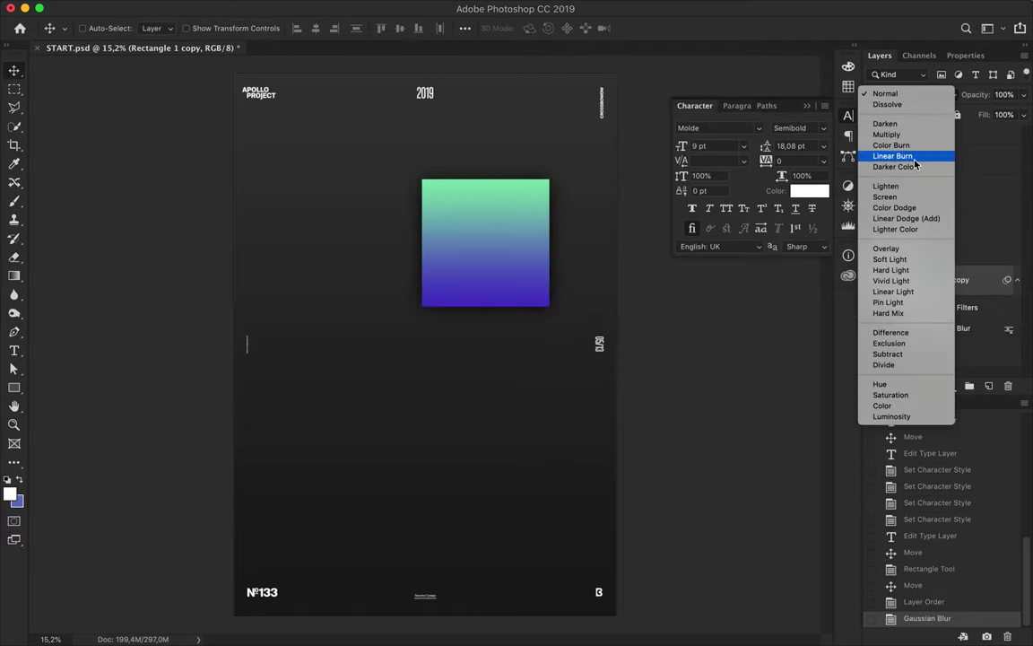
{"action": "left_click", "coordinate": [913, 149]}
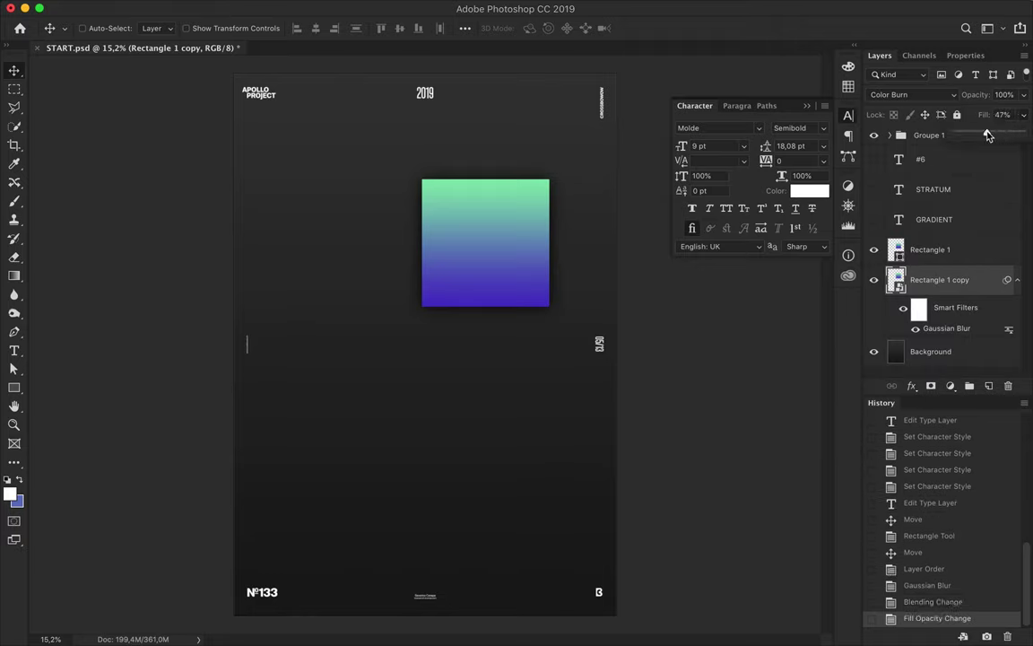
{"action": "left_click_drag", "start_coordinate": [940, 279], "coordinate": [939, 244]}
{"action": "mouse_move", "coordinate": [1024, 115]}
{"action": "left_mouse_down"}
{"action": "mouse_move", "coordinate": [1022, 133]}
{"action": "mouse_move", "coordinate": [908, 133]}
{"action": "left_mouse_up"}
{"action": "key", "text": "Delete"}
{"action": "scroll", "coordinate": [499, 215], "scroll_direction": "up", "scroll_amount": 5}
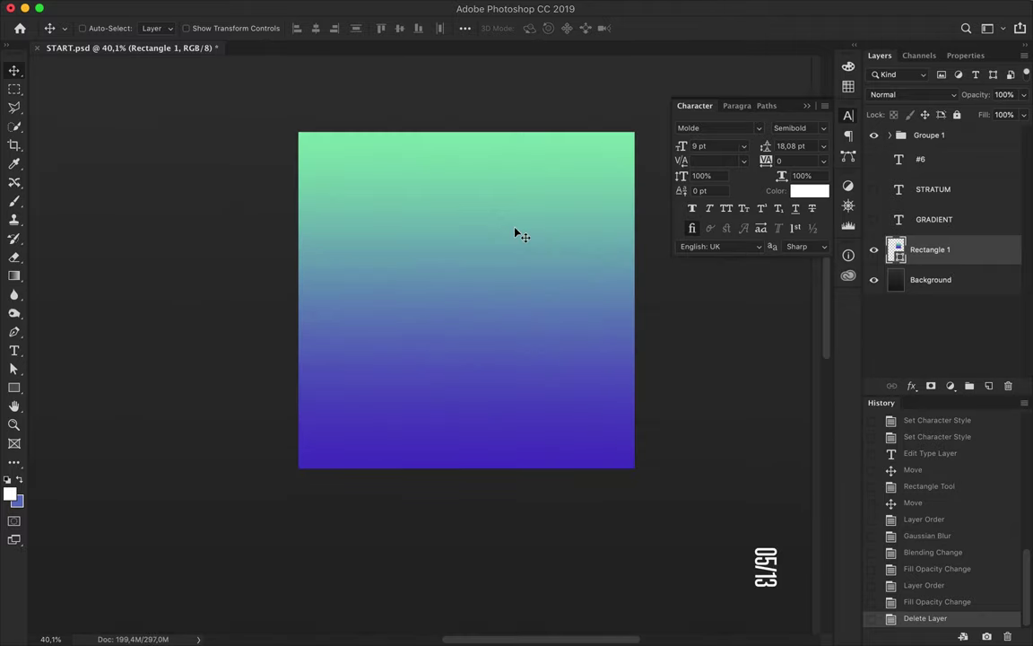
{"action": "key", "text": "ctrl+z"}
{"action": "left_click_drag", "start_coordinate": [934, 339], "coordinate": [934, 346]}
{"action": "left_click_drag", "start_coordinate": [1023, 115], "coordinate": [969, 135]}
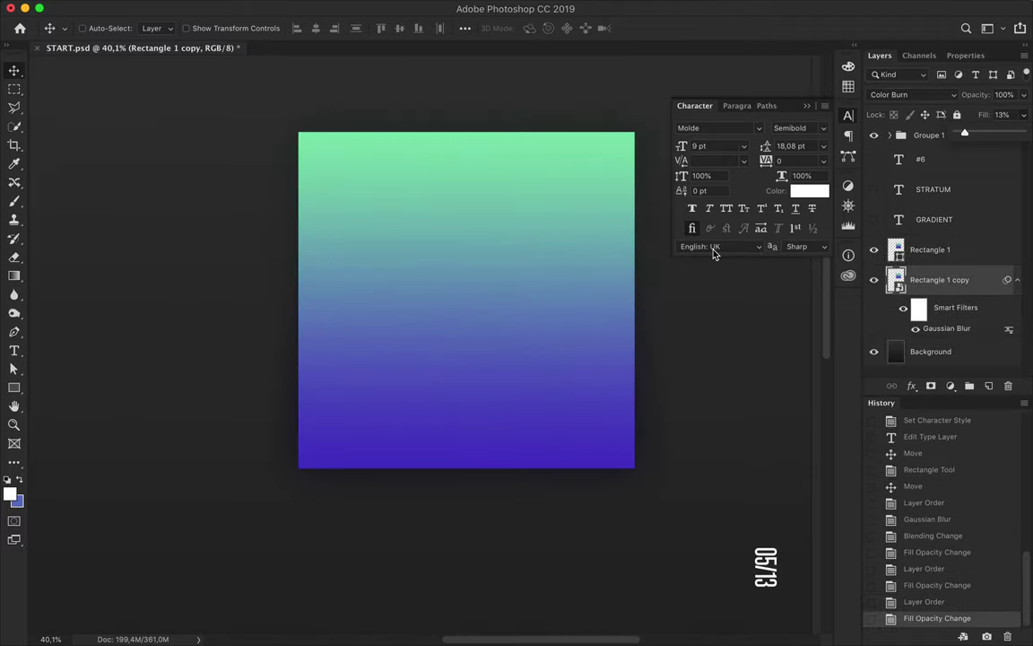
{"action": "scroll", "coordinate": [682, 314], "scroll_direction": "down", "scroll_amount": 5}
Group both square layers into SQUARE and expand the group.
{"action": "left_click", "coordinate": [932, 251], "text": "shift"}
{"action": "key", "text": "ctrl+g"}
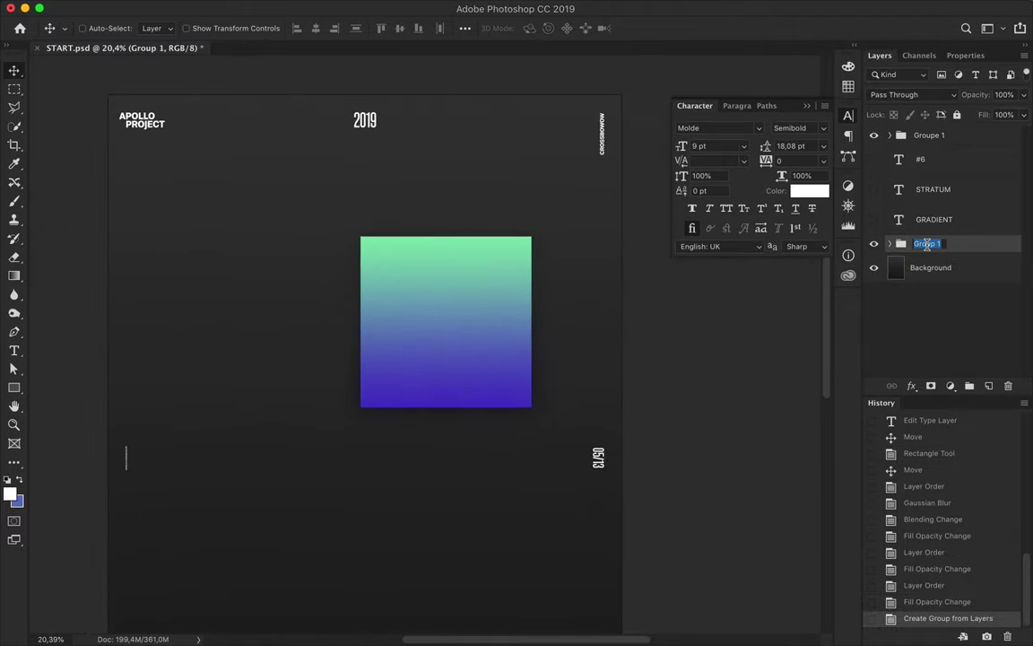
{"action": "left_click", "coordinate": [890, 243]}
{"action": "scroll", "coordinate": [588, 293], "scroll_direction": "down", "scroll_amount": 2}
{"action": "scroll", "coordinate": [491, 224], "scroll_direction": "up", "scroll_amount": 2}
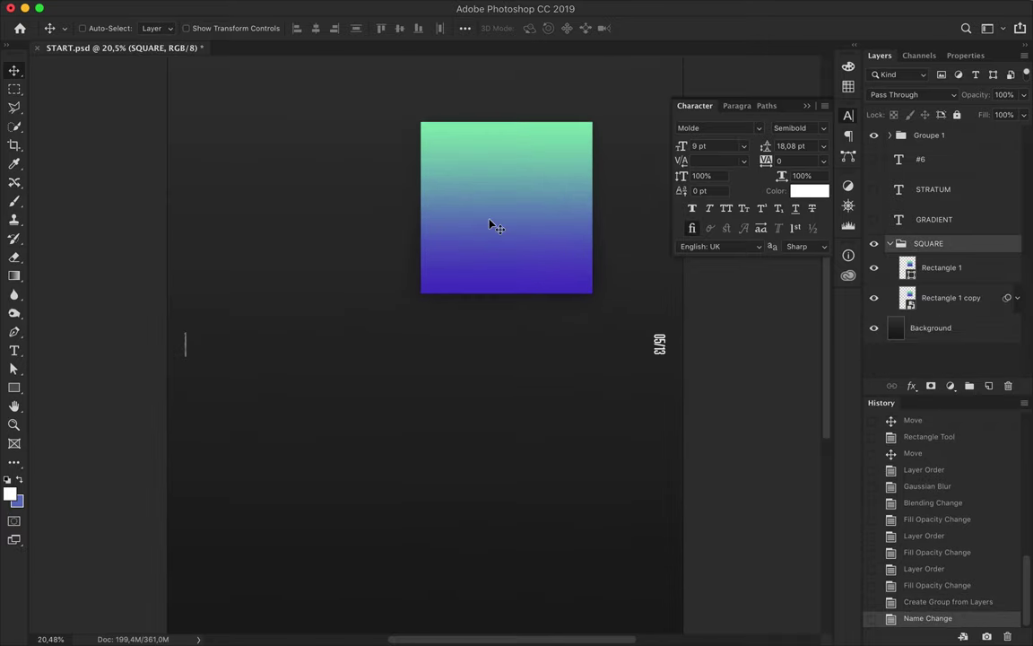
Unhide the #6, STRATUM and GRADIENT text, nudge GRADIENT down, and drag in Illustrator's black brush stroke.
{"action": "scroll", "coordinate": [492, 224], "scroll_direction": "down", "scroll_amount": 1}
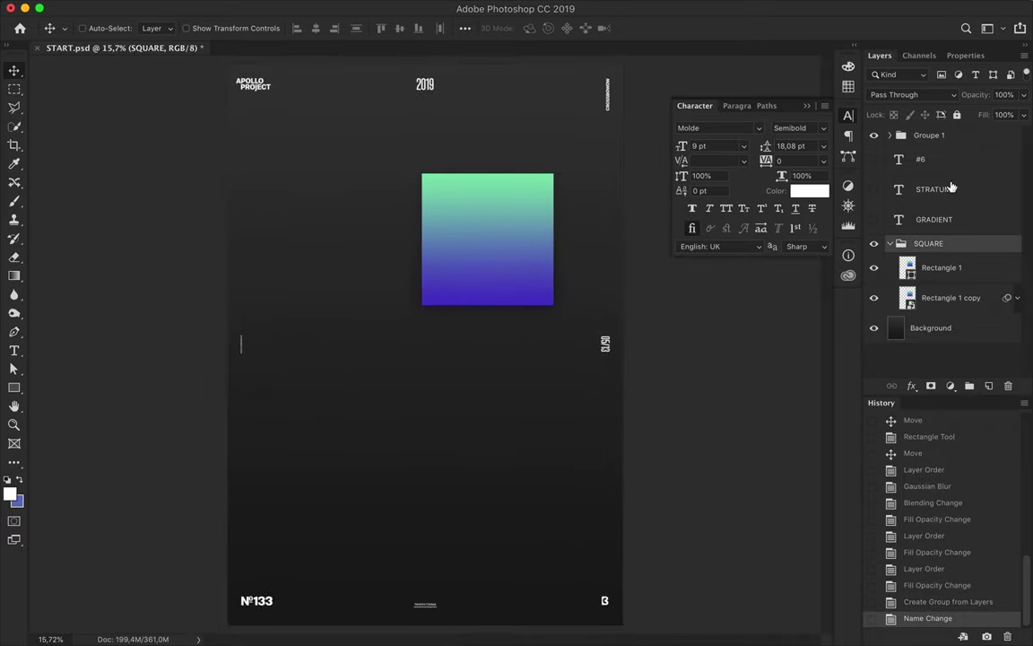
{"action": "left_click_drag", "start_coordinate": [874, 158], "coordinate": [875, 219]}
{"action": "left_click", "coordinate": [375, 189], "text": "ctrl"}
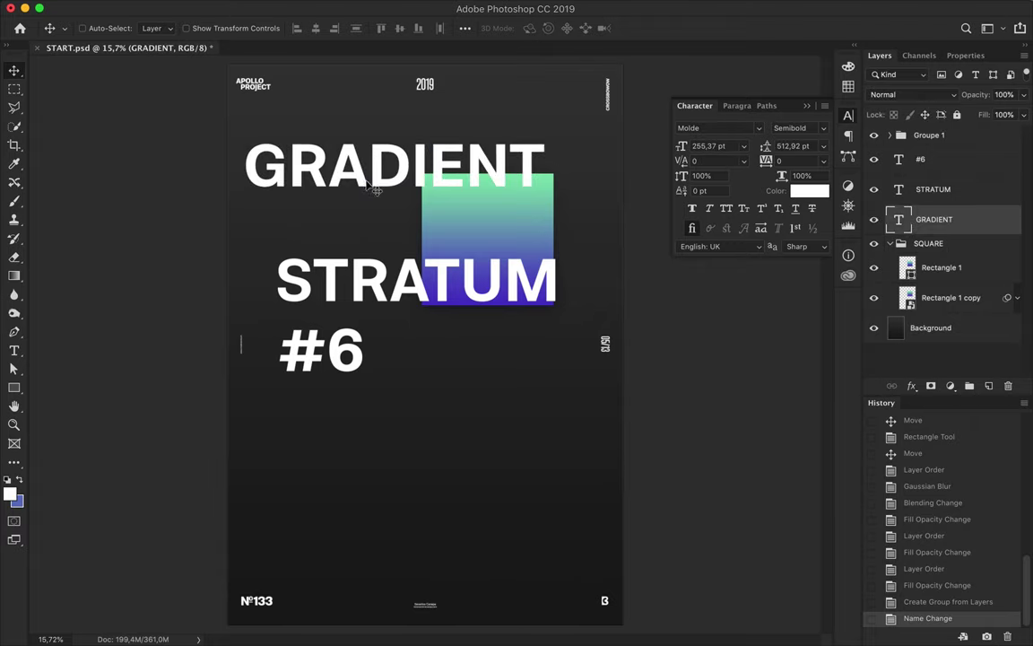
{"action": "left_click_drag", "start_coordinate": [362, 184], "coordinate": [362, 205]}
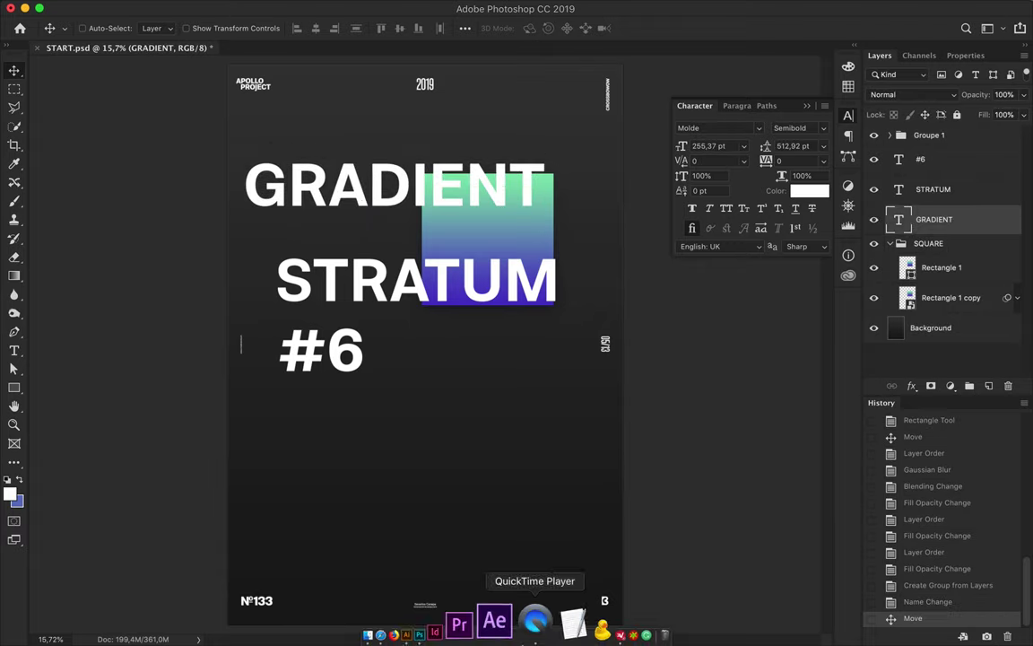
{"action": "left_click", "coordinate": [574, 627]}
{"action": "mouse_move", "coordinate": [846, 426]}
{"action": "left_mouse_down"}
{"action": "mouse_move", "coordinate": [432, 445]}
{"action": "mouse_move", "coordinate": [439, 427]}
{"action": "left_mouse_up"}
Rasterize the brush stroke layer and load its shape as a selection.
{"action": "right_click", "coordinate": [946, 219]}
{"action": "left_click", "coordinate": [789, 296]}
{"action": "left_click", "coordinate": [238, 7]}
{"action": "left_click", "coordinate": [63, 141]}
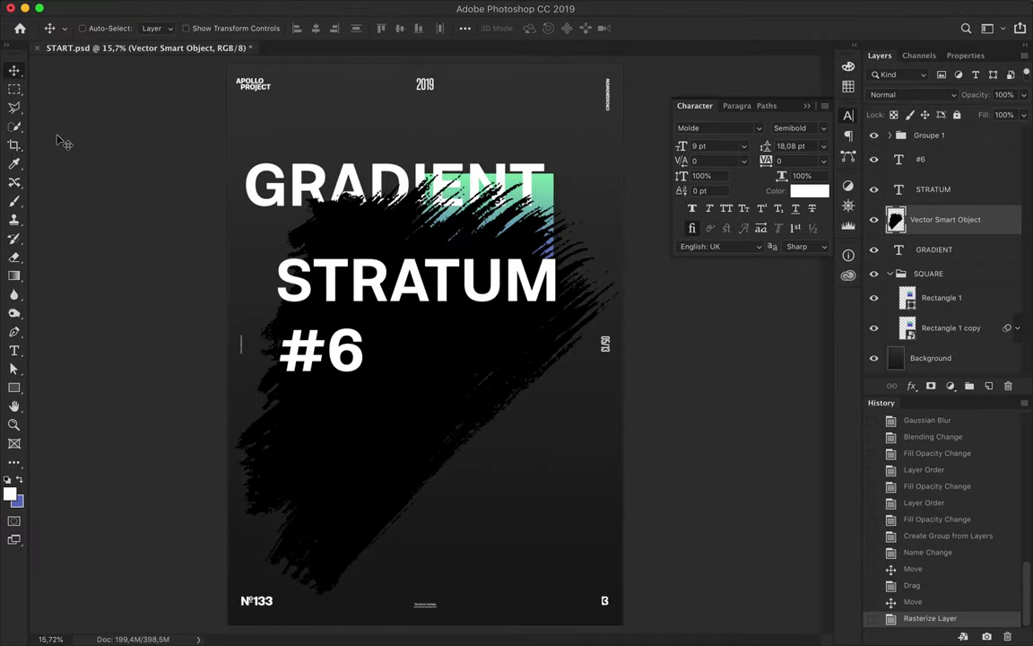
{"action": "left_click", "coordinate": [896, 219], "text": "super"}
Fill the brush stroke selection with the green-to-purple gradient and deselect.
{"action": "key", "text": "g"}
{"action": "left_click", "coordinate": [106, 27]}
{"action": "left_click", "coordinate": [971, 39]}
{"action": "left_click_drag", "start_coordinate": [571, 217], "coordinate": [239, 511]}
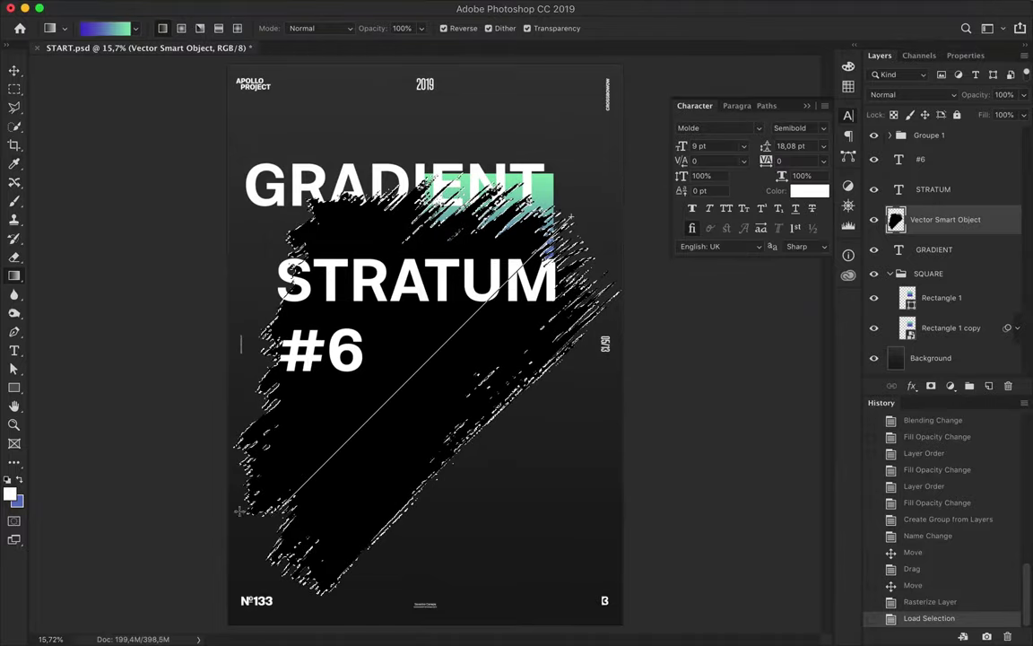
{"action": "key", "text": "m"}
{"action": "key", "text": "super+d"}
Scale, rotate and reposition the gradient brush stroke, then move GRADIENT up toward the top.
{"action": "mouse_move", "coordinate": [352, 392]}
{"action": "left_mouse_down"}
{"action": "mouse_move", "coordinate": [455, 469]}
{"action": "mouse_move", "coordinate": [440, 430]}
{"action": "left_mouse_up"}
{"action": "key", "text": "super+t"}
{"action": "left_click_drag", "start_coordinate": [231, 589], "coordinate": [295, 530]}
{"action": "mouse_move", "coordinate": [361, 385]}
{"action": "left_mouse_down"}
{"action": "mouse_move", "coordinate": [449, 352]}
{"action": "mouse_move", "coordinate": [433, 417]}
{"action": "mouse_move", "coordinate": [450, 408]}
{"action": "left_mouse_up"}
{"action": "key", "text": "Return"}
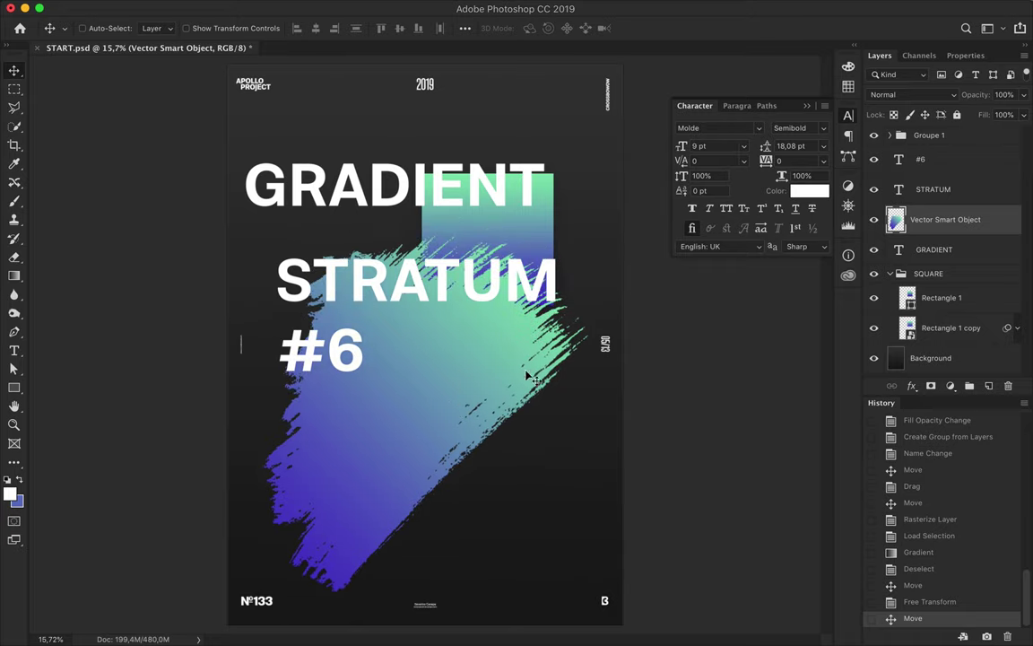
{"action": "key", "text": "super+t"}
{"action": "mouse_move", "coordinate": [628, 422]}
{"action": "left_mouse_down"}
{"action": "mouse_move", "coordinate": [431, 373]}
{"action": "mouse_move", "coordinate": [449, 392]}
{"action": "mouse_move", "coordinate": [444, 375]}
{"action": "left_mouse_up"}
{"action": "key", "text": "Return"}
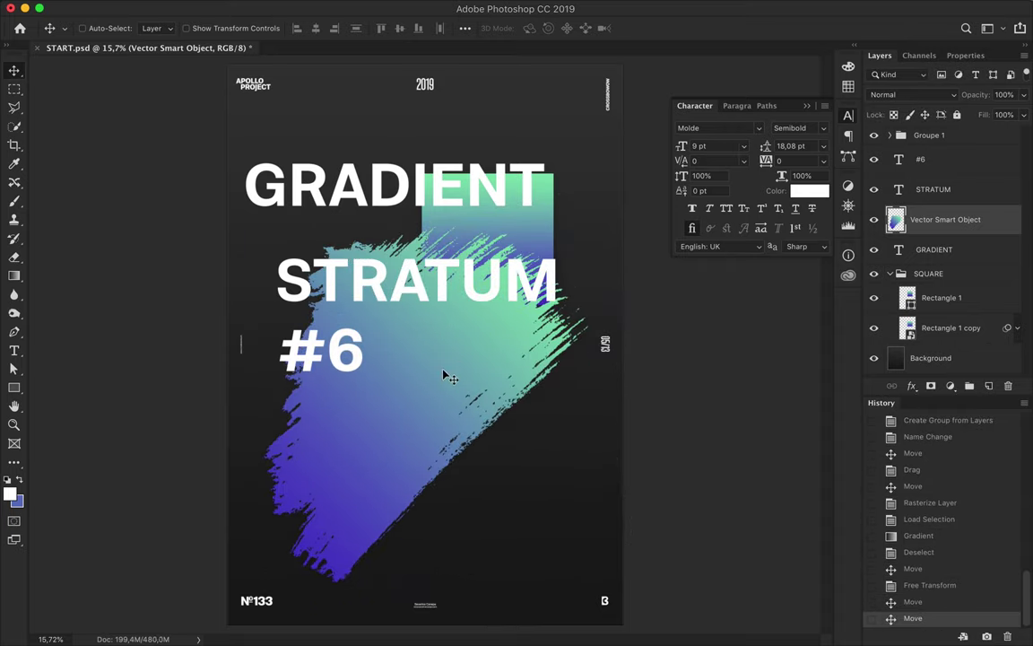
{"action": "left_click_drag", "start_coordinate": [363, 189], "coordinate": [374, 141]}
Stack STRATUM and #6 tightly under GRADIENT, with the title layers above the brush stroke.
{"action": "key", "text": "t"}
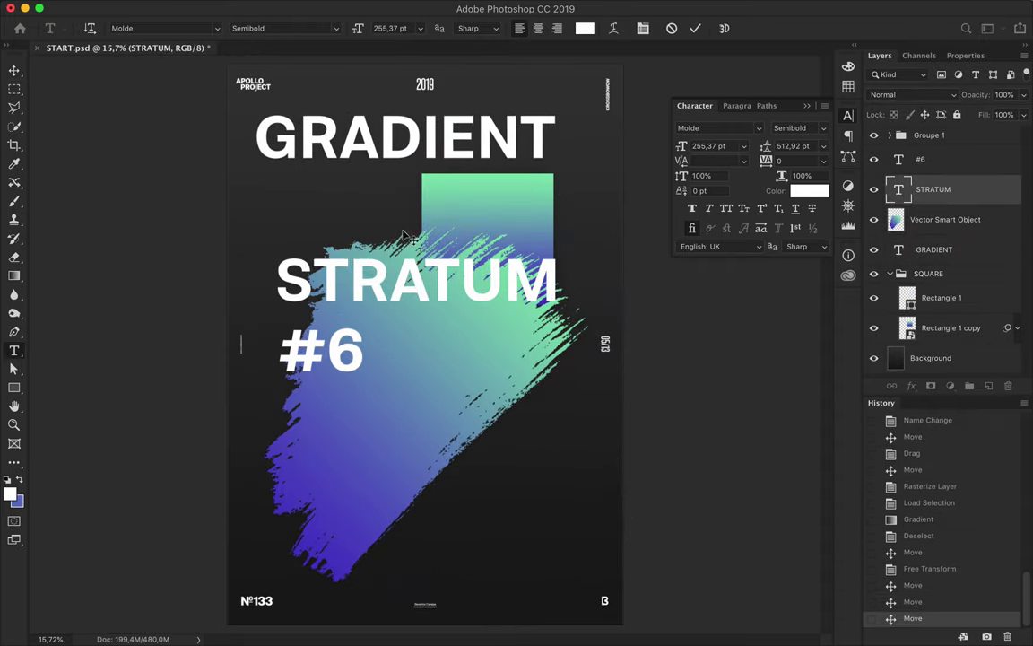
{"action": "key", "text": "v"}
{"action": "left_click_drag", "start_coordinate": [400, 220], "coordinate": [401, 133]}
{"action": "left_click_drag", "start_coordinate": [363, 362], "coordinate": [340, 264]}
{"action": "mouse_move", "coordinate": [932, 249]}
{"action": "left_mouse_down"}
{"action": "mouse_move", "coordinate": [904, 251]}
{"action": "mouse_move", "coordinate": [933, 208]}
{"action": "left_mouse_up"}
{"action": "left_click", "coordinate": [924, 158], "text": "shift"}
Group the three title layers as Title and rename Groupe 1 to Layout.
{"action": "left_click", "coordinate": [810, 190]}
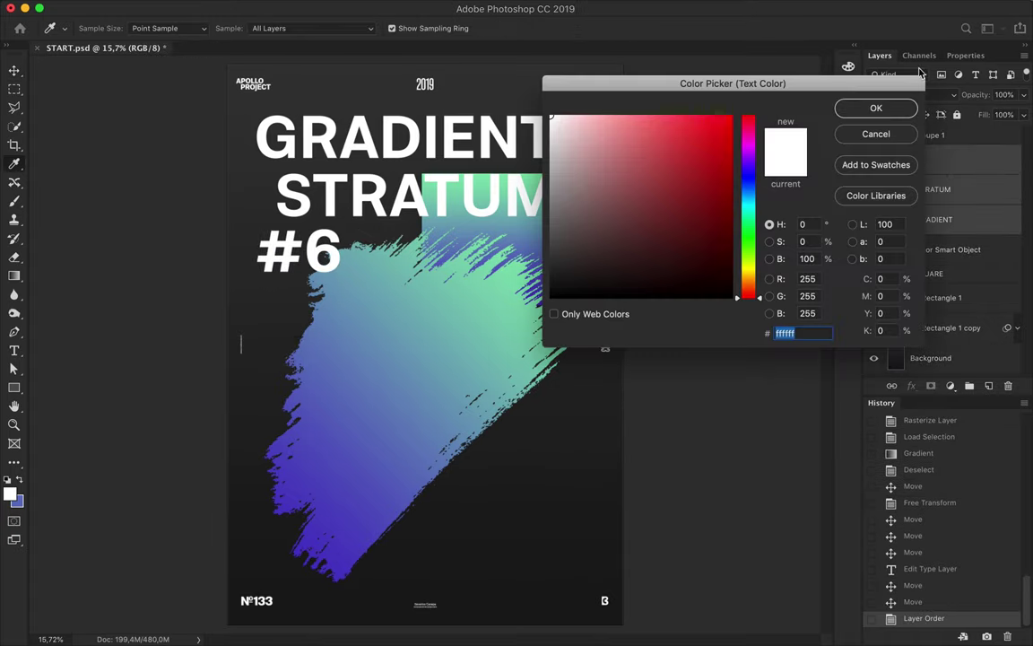
{"action": "key", "text": "Return"}
{"action": "key", "text": "ctrl+g"}
{"action": "double_click", "coordinate": [919, 153]}
{"action": "type", "text": "Tit"}
{"action": "double_click", "coordinate": [924, 135]}
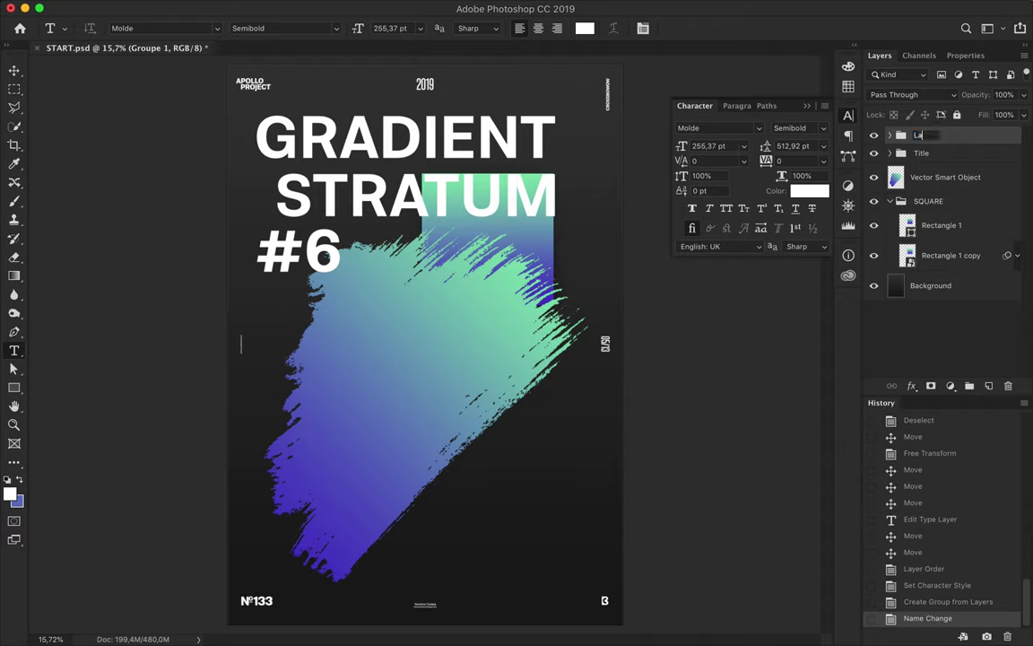
{"action": "type", "text": "Layout"}
{"action": "key", "text": "Return"}
{"action": "left_click", "coordinate": [889, 154]}
Duplicate the title text layers and rasterize the copies.
{"action": "left_click_drag", "start_coordinate": [946, 207], "coordinate": [987, 184]}
{"action": "right_click", "coordinate": [986, 184]}
{"action": "left_click", "coordinate": [762, 459]}
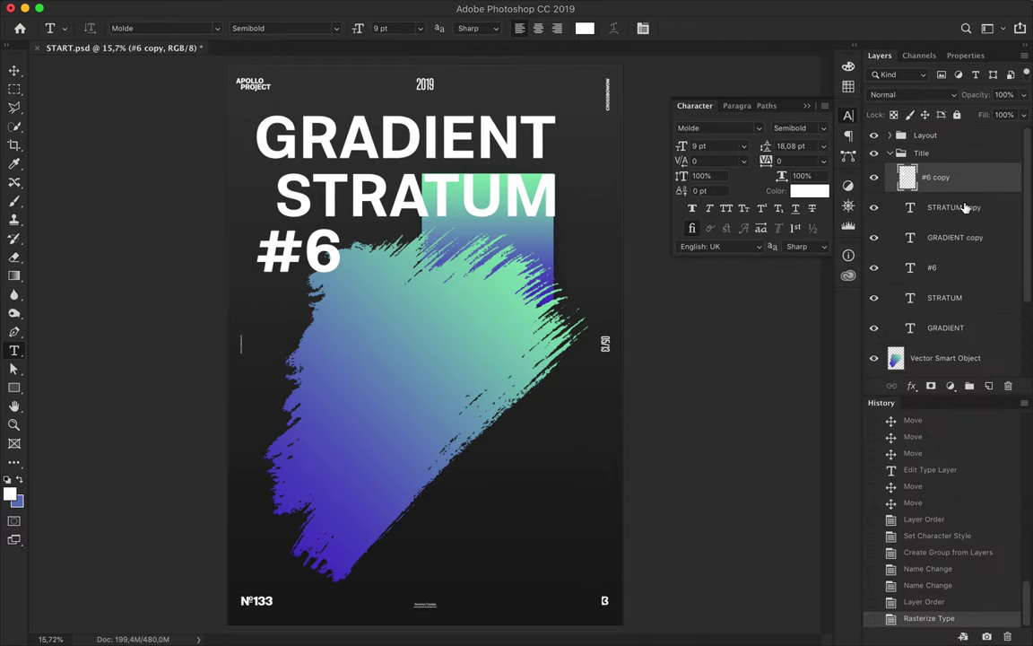
{"action": "left_click", "coordinate": [967, 238], "text": "shift"}
{"action": "right_click", "coordinate": [967, 237]}
{"action": "left_click", "coordinate": [762, 459]}
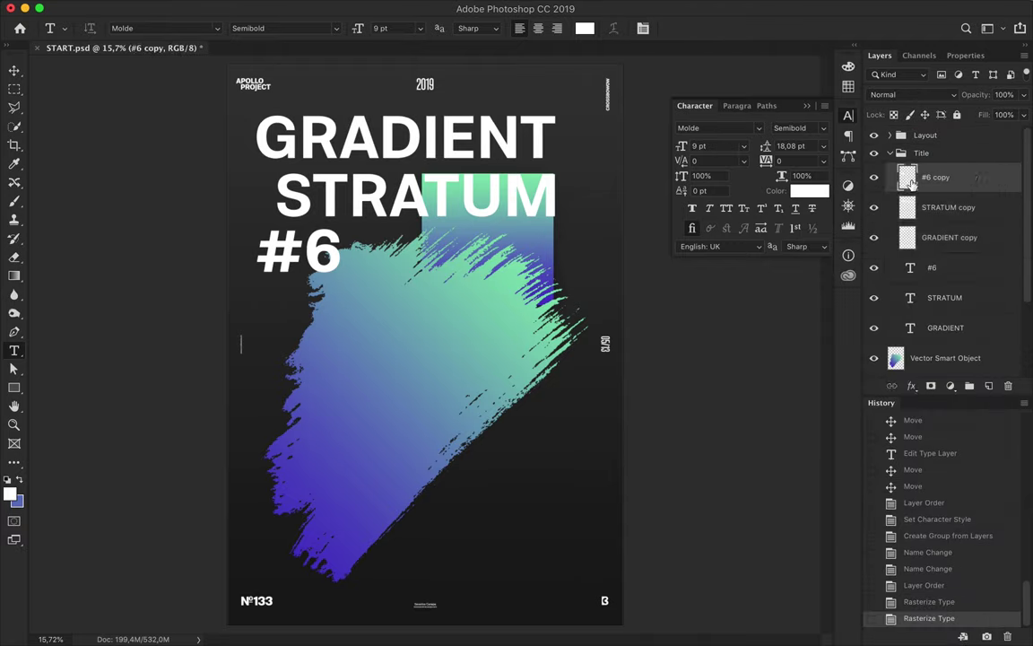
Fill the #6 and STRATUM rasterized copies with a dark gradient.
{"action": "key", "text": "g"}
{"action": "left_click", "coordinate": [135, 27]}
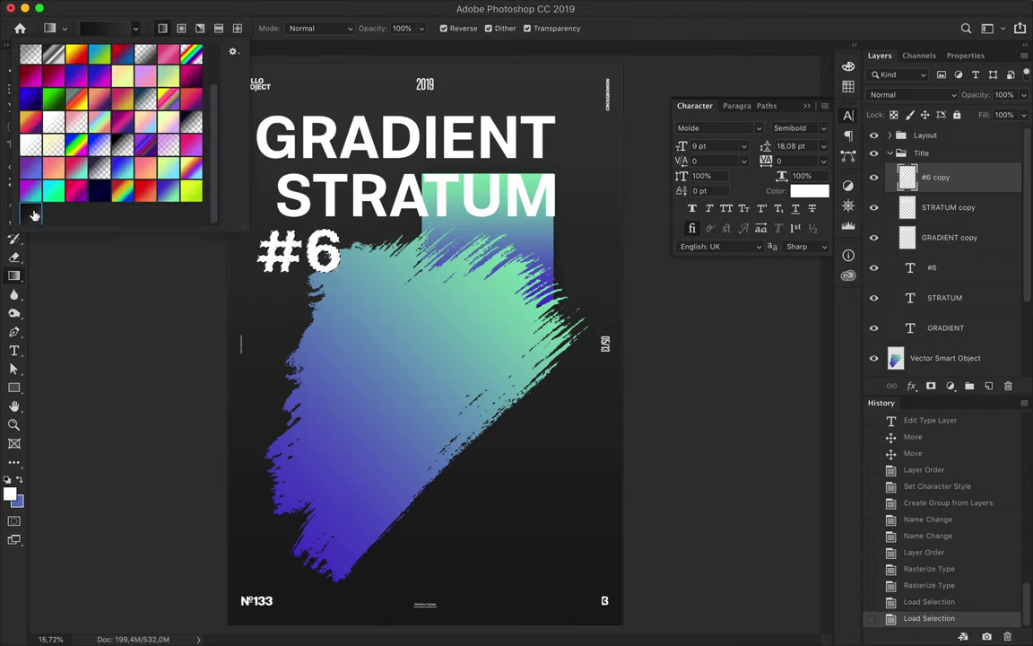
{"action": "left_click_drag", "start_coordinate": [285, 274], "coordinate": [325, 257]}
{"action": "left_click", "coordinate": [908, 207], "text": "ctrl"}
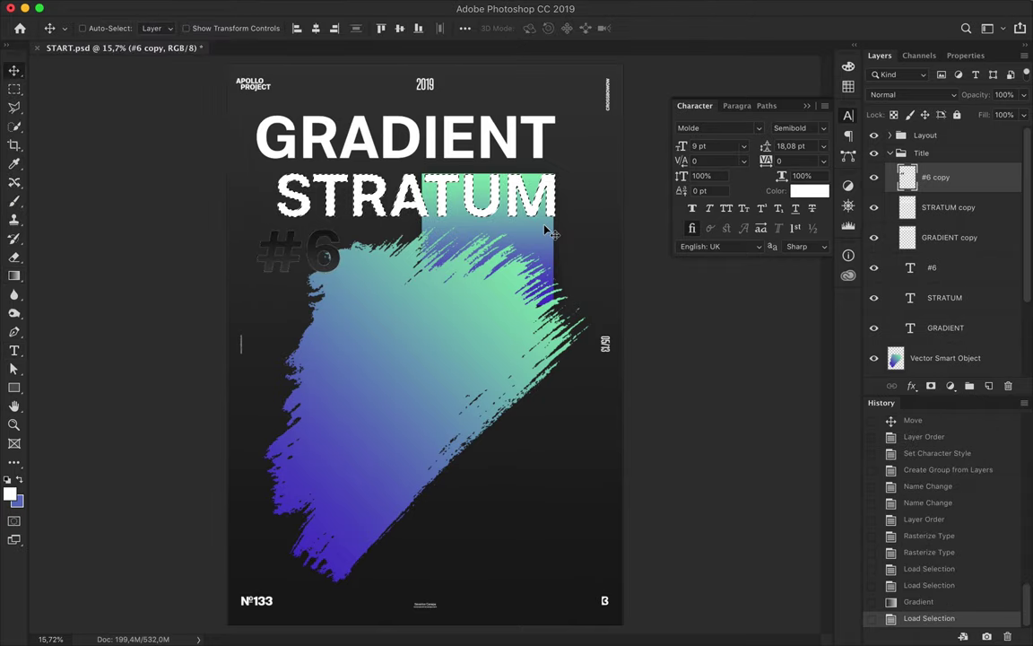
{"action": "left_click_drag", "start_coordinate": [425, 176], "coordinate": [427, 220]}
{"action": "left_click", "coordinate": [948, 207]}
{"action": "left_click_drag", "start_coordinate": [425, 176], "coordinate": [427, 220]}
Fill the GRADIENT copy with the dark gradient, shift the copies, and clear part of #6 copy.
{"action": "left_click", "coordinate": [949, 237]}
{"action": "left_click", "coordinate": [908, 237], "text": "ctrl"}
{"action": "key", "text": "ctrl+d"}
{"action": "key", "text": "v"}
{"action": "mouse_move", "coordinate": [397, 112]}
{"action": "left_mouse_down"}
{"action": "mouse_move", "coordinate": [400, 159]}
{"action": "mouse_move", "coordinate": [446, 158]}
{"action": "left_mouse_up"}
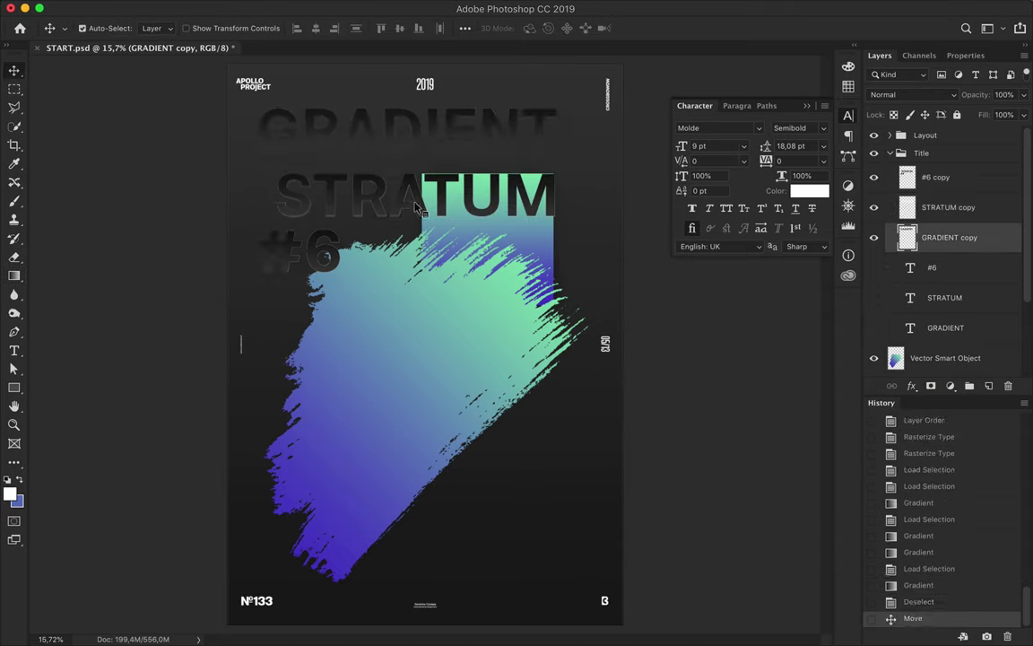
{"action": "left_click", "coordinate": [936, 177]}
{"action": "mouse_move", "coordinate": [499, 224]}
{"action": "left_mouse_down"}
{"action": "mouse_move", "coordinate": [504, 205]}
{"action": "mouse_move", "coordinate": [567, 224]}
{"action": "left_mouse_up"}
{"action": "key", "text": "Delete"}
Refill the STRATUM selection with the dark gradient and erase the gradient from the copy layers.
{"action": "left_click", "coordinate": [907, 209], "text": "ctrl"}
{"action": "key", "text": "g"}
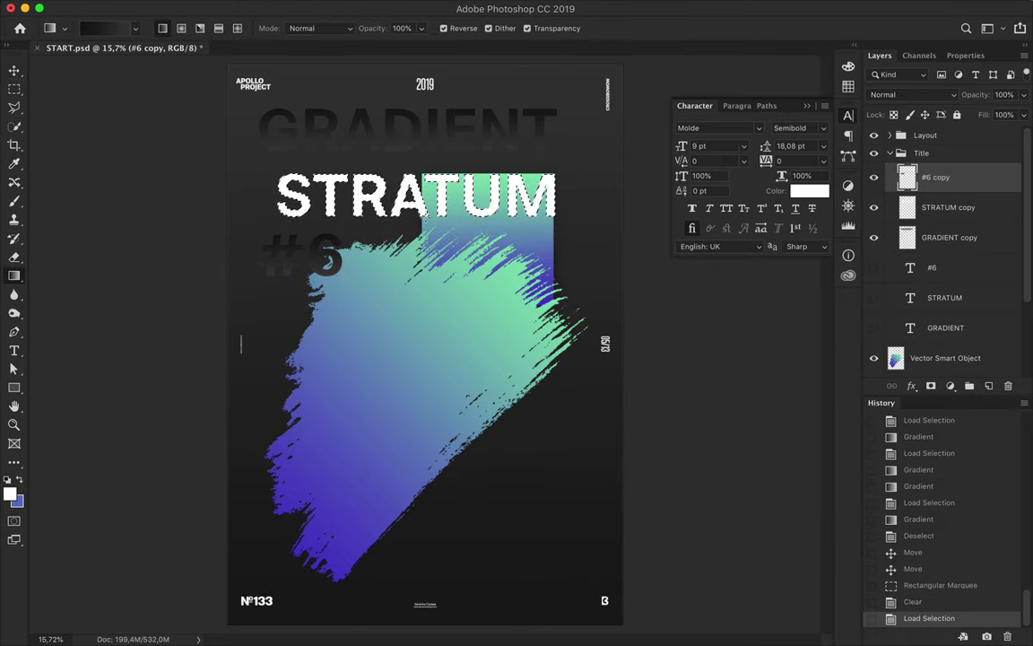
{"action": "left_click_drag", "start_coordinate": [413, 170], "coordinate": [413, 225]}
{"action": "key", "text": "v"}
{"action": "key", "text": "ctrl+d"}
{"action": "key", "text": "ctrl+z"}
{"action": "left_click", "coordinate": [965, 216]}
{"action": "key", "text": "Delete"}
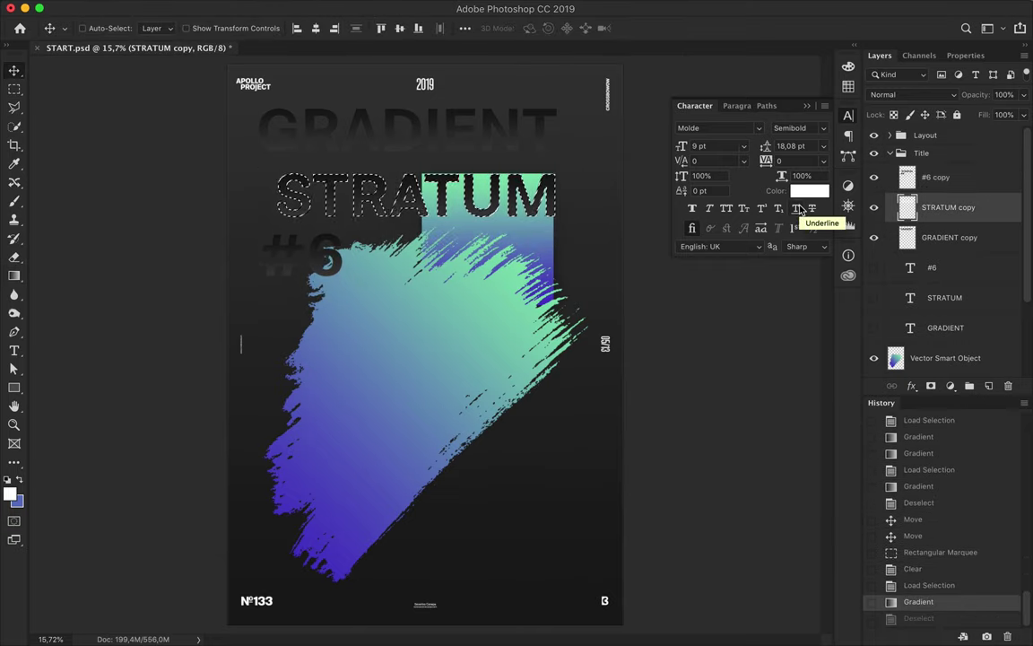
{"action": "left_click", "coordinate": [942, 176]}
{"action": "key", "text": "Delete"}
Reapply the dark gradient to the STRATUM copy and shift it slightly.
{"action": "left_click", "coordinate": [969, 207]}
{"action": "key", "text": "g"}
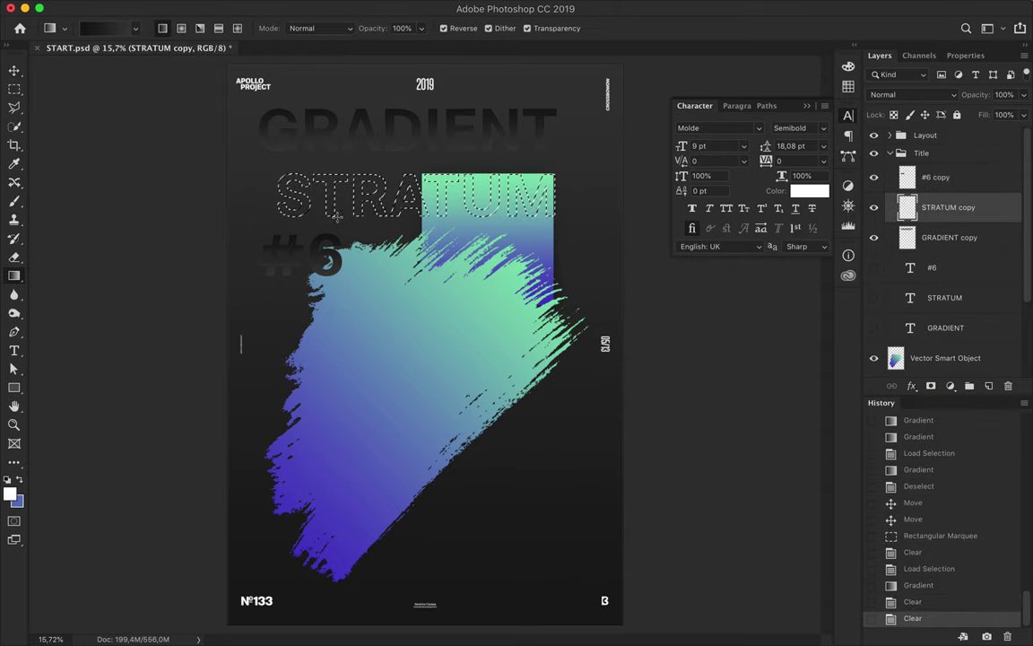
{"action": "left_click_drag", "start_coordinate": [269, 175], "coordinate": [278, 215]}
{"action": "key", "text": "v"}
{"action": "key", "text": "ctrl+d"}
{"action": "left_click_drag", "start_coordinate": [519, 195], "coordinate": [511, 213]}
Delete the gradient copy layers and restore the original white GRADIENT, STRATUM and #6 layers.
{"action": "left_click", "coordinate": [949, 237], "text": "shift"}
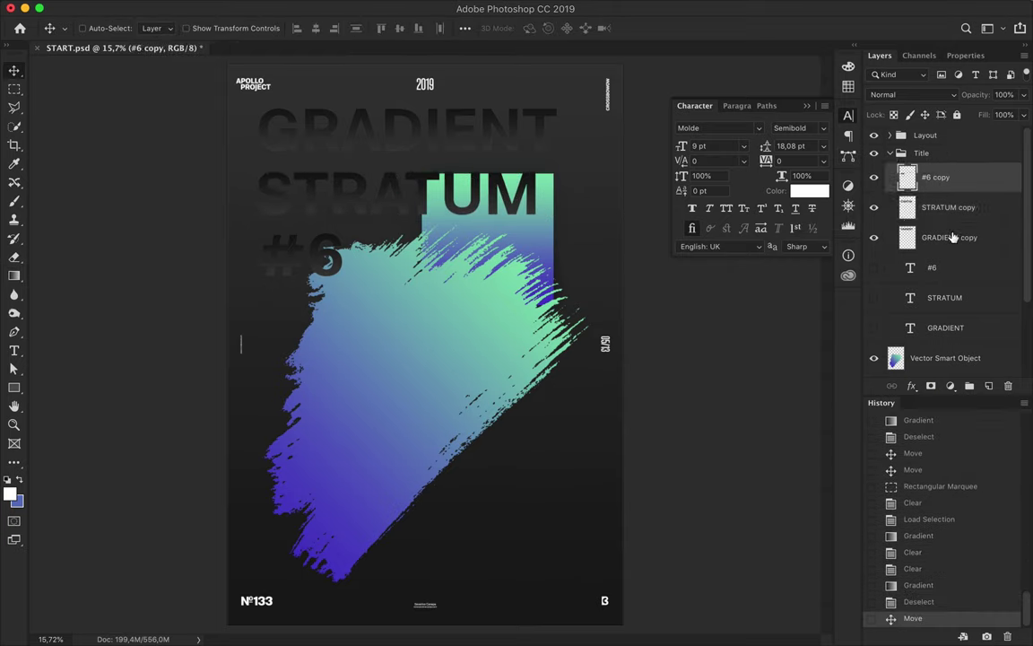
{"action": "key", "text": "Delete"}
{"action": "left_click_drag", "start_coordinate": [875, 177], "coordinate": [875, 237]}
{"action": "left_click", "coordinate": [82, 28]}
{"action": "left_click", "coordinate": [482, 140]}
{"action": "left_click", "coordinate": [932, 177], "text": "shift"}
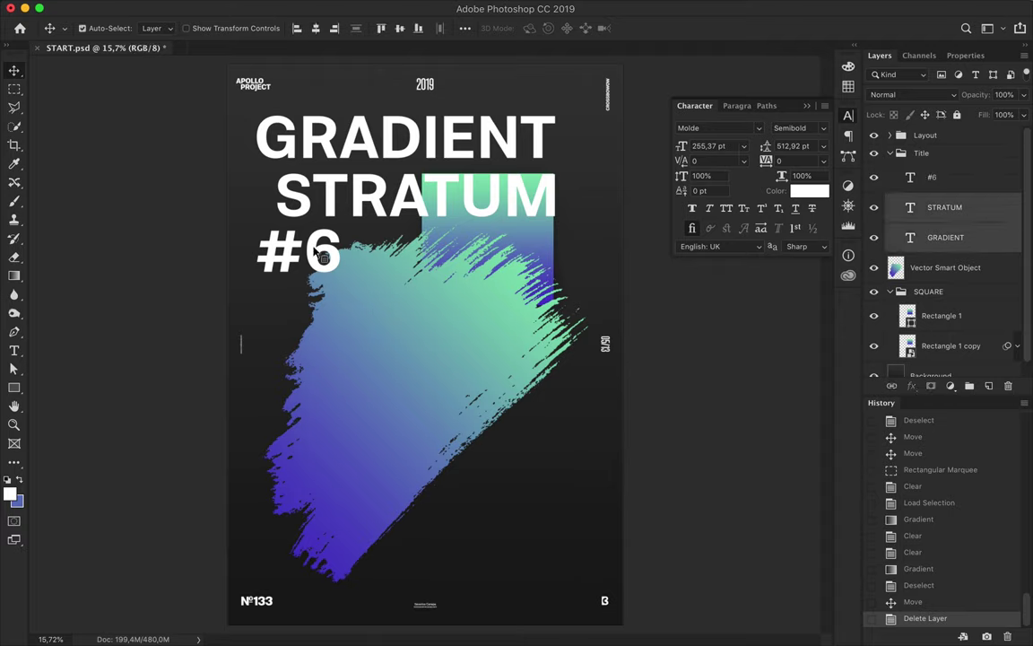
Scale the white title block down and move it up and to the left.
{"action": "key", "text": "ctrl+t"}
{"action": "mouse_move", "coordinate": [255, 115]}
{"action": "left_mouse_down"}
{"action": "mouse_move", "coordinate": [330, 161]}
{"action": "mouse_move", "coordinate": [328, 153]}
{"action": "left_mouse_up"}
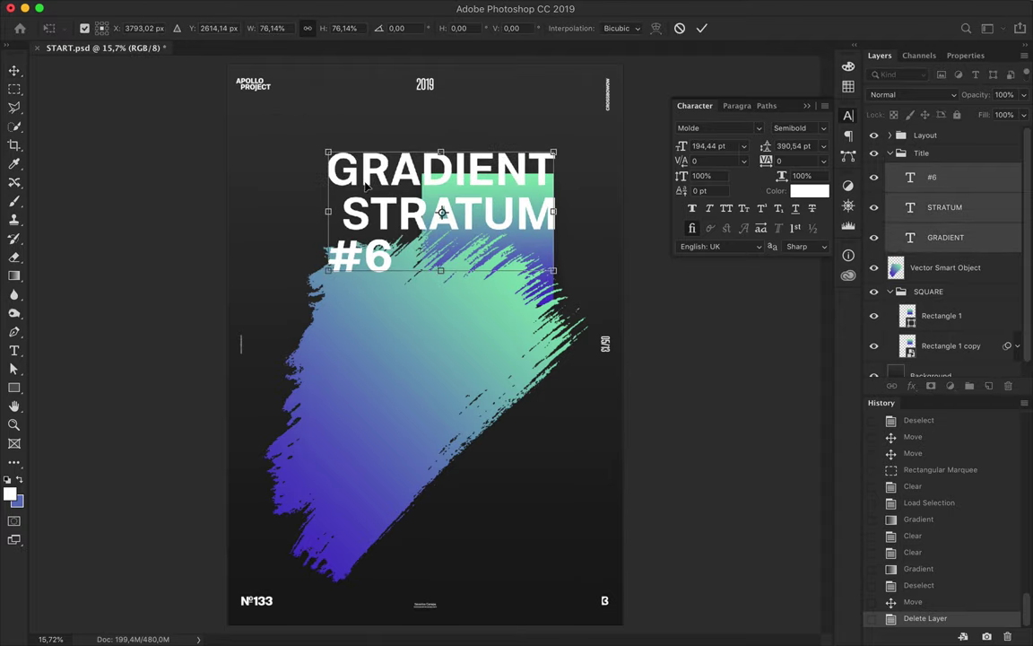
{"action": "key", "text": "Return"}
{"action": "left_click_drag", "start_coordinate": [414, 182], "coordinate": [361, 162]}
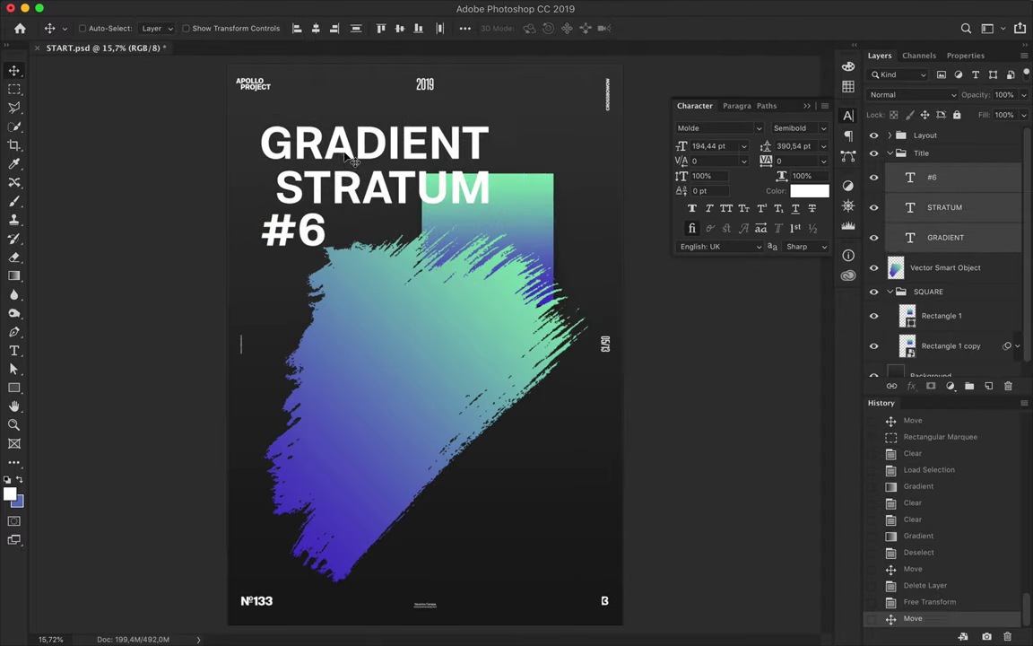
Fill the Background layer with a new light grey gradient from the Gradient Editor.
{"action": "left_click", "coordinate": [478, 190], "text": "ctrl"}
{"action": "left_click", "coordinate": [552, 163], "text": "ctrl"}
{"action": "key", "text": "g"}
{"action": "left_click", "coordinate": [94, 28]}
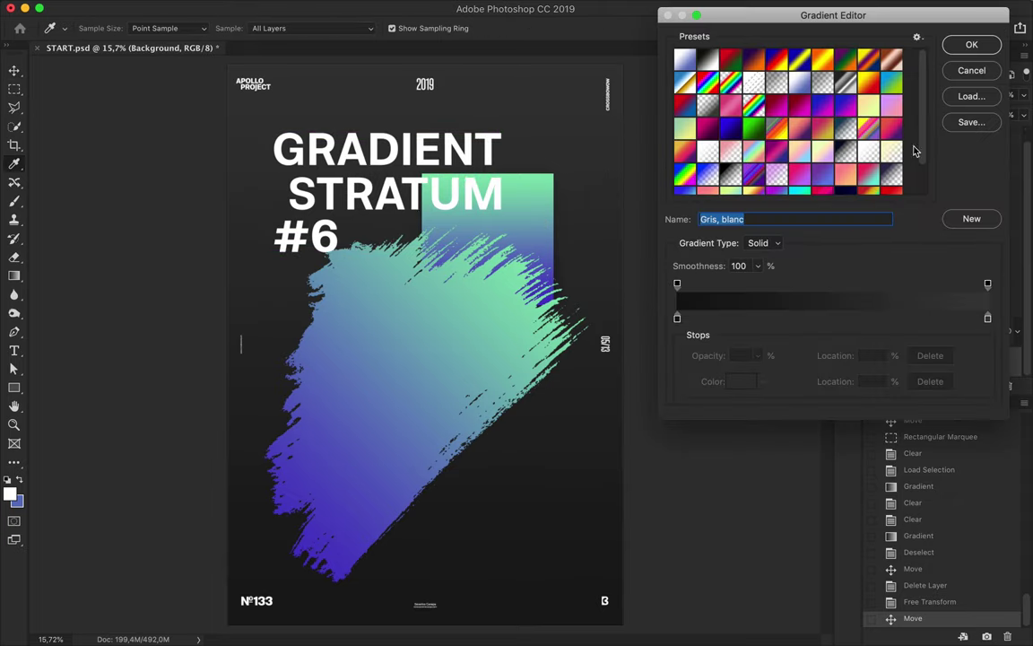
{"action": "double_click", "coordinate": [677, 317]}
{"action": "left_click", "coordinate": [876, 108]}
{"action": "left_click", "coordinate": [987, 318]}
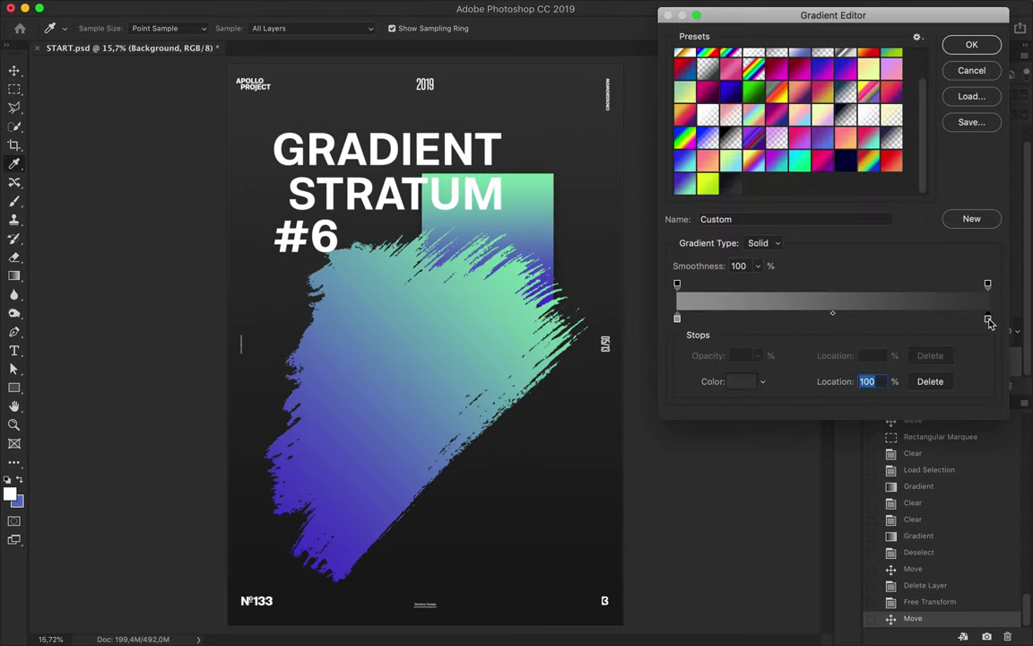
{"action": "double_click", "coordinate": [987, 318]}
{"action": "left_click", "coordinate": [876, 108]}
{"action": "left_click", "coordinate": [971, 44]}
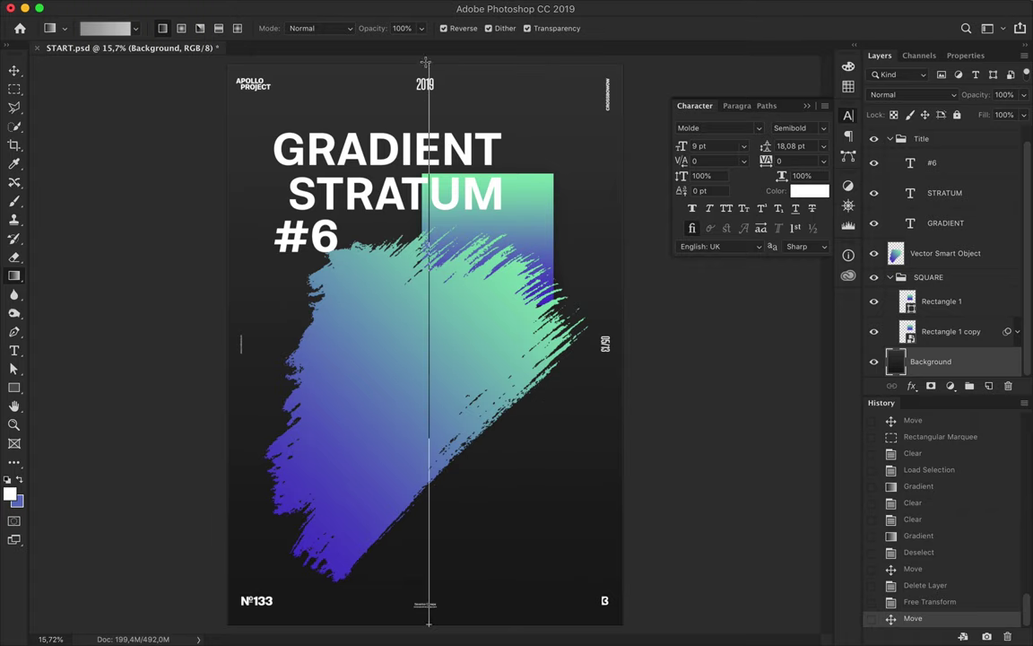
{"action": "left_click_drag", "start_coordinate": [426, 63], "coordinate": [426, 63]}
Select the brush stroke layer with the Move tool.
{"action": "key", "text": "v"}
{"action": "left_click", "coordinate": [421, 363], "text": "ctrl"}
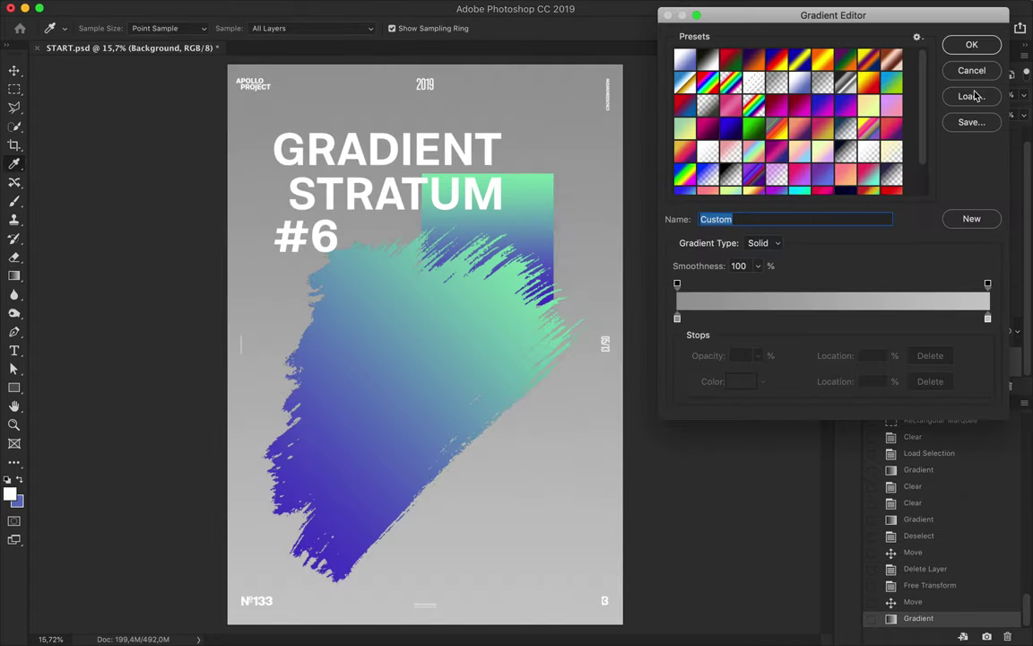
{"action": "left_click", "coordinate": [458, 321]}
Undo the grey background gradient, nudge the brush stroke down-right, and review the Illustrator texture files.
{"action": "key", "text": "super+z"}
{"action": "mouse_move", "coordinate": [461, 323]}
{"action": "left_mouse_down"}
{"action": "mouse_move", "coordinate": [471, 415]}
{"action": "mouse_move", "coordinate": [423, 368]}
{"action": "left_mouse_up"}
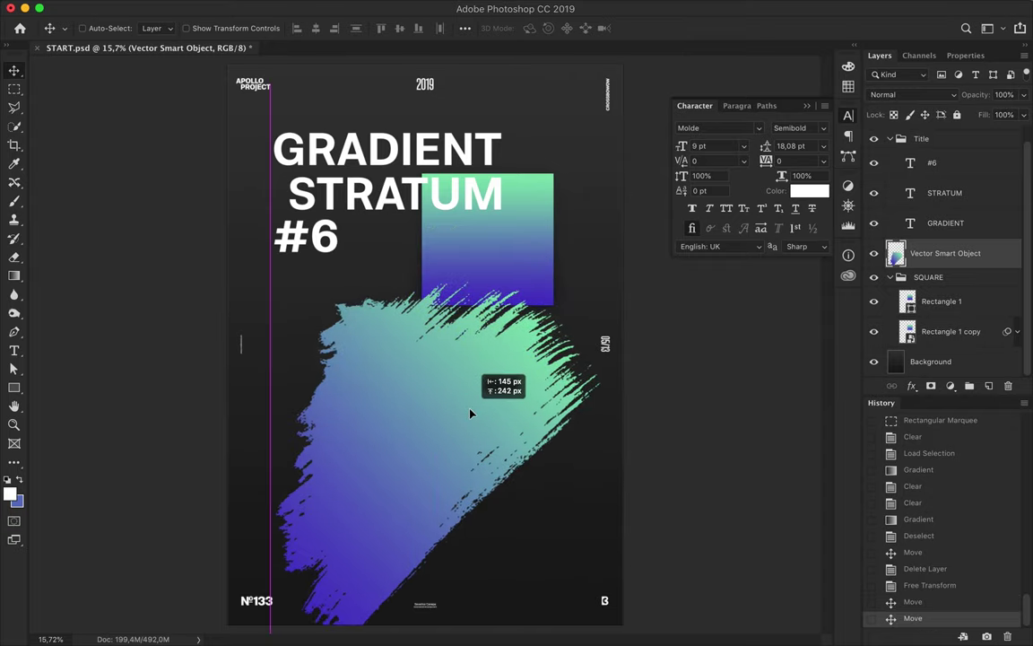
{"action": "left_click", "coordinate": [464, 620]}
{"action": "left_click", "coordinate": [527, 157]}
{"action": "left_click", "coordinate": [350, 157]}
{"action": "left_click", "coordinate": [247, 158]}
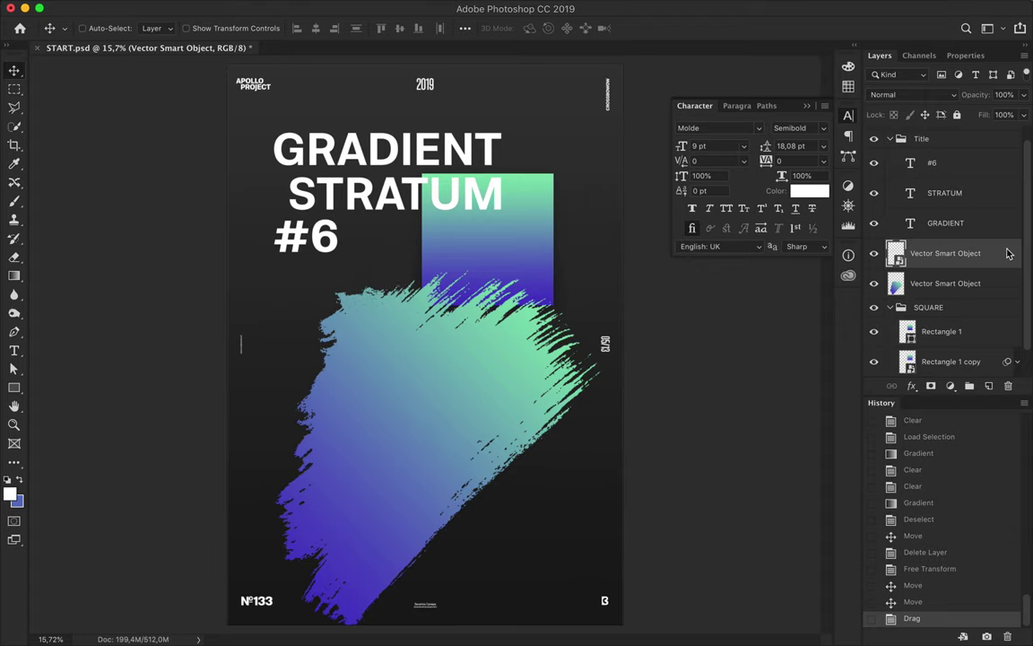
Rasterize the duplicated brush stroke layer.
{"action": "right_click", "coordinate": [1007, 254]}
{"action": "left_click", "coordinate": [807, 242]}
{"action": "left_click", "coordinate": [896, 253], "text": "ctrl"}
Paint the rasterized layer into a speckle with a large brush, deselect, and move it upper right.
{"action": "key", "text": "b"}
{"action": "left_click", "coordinate": [90, 28]}
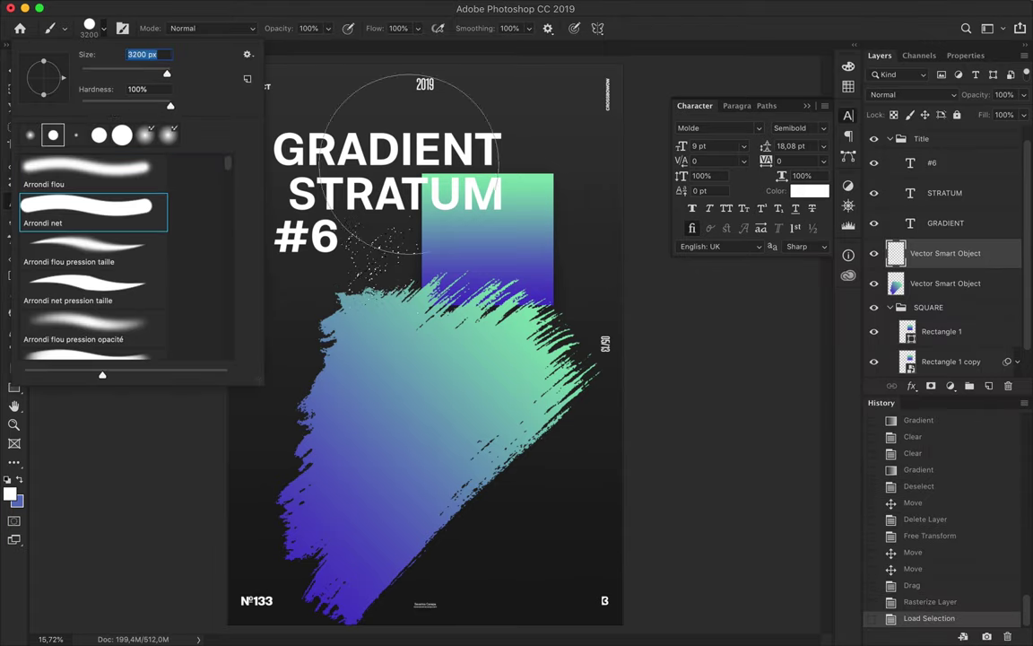
{"action": "key", "text": "Return"}
{"action": "left_click", "coordinate": [413, 233]}
{"action": "left_click", "coordinate": [431, 385]}
{"action": "key", "text": "ctrl+d"}
{"action": "key", "text": "v"}
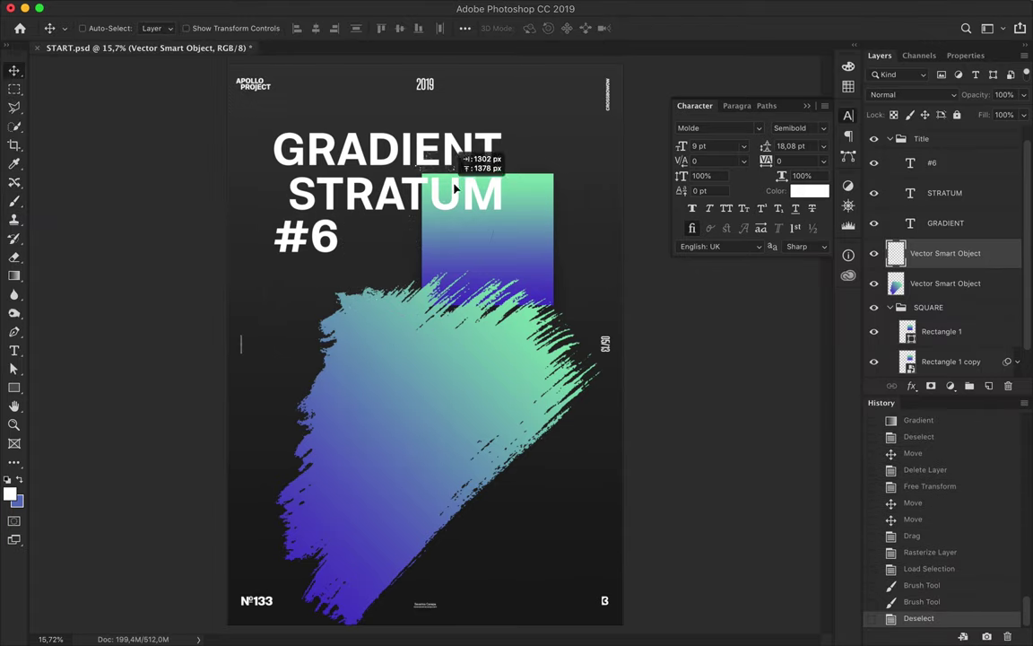
{"action": "left_click_drag", "start_coordinate": [455, 189], "coordinate": [576, 153]}
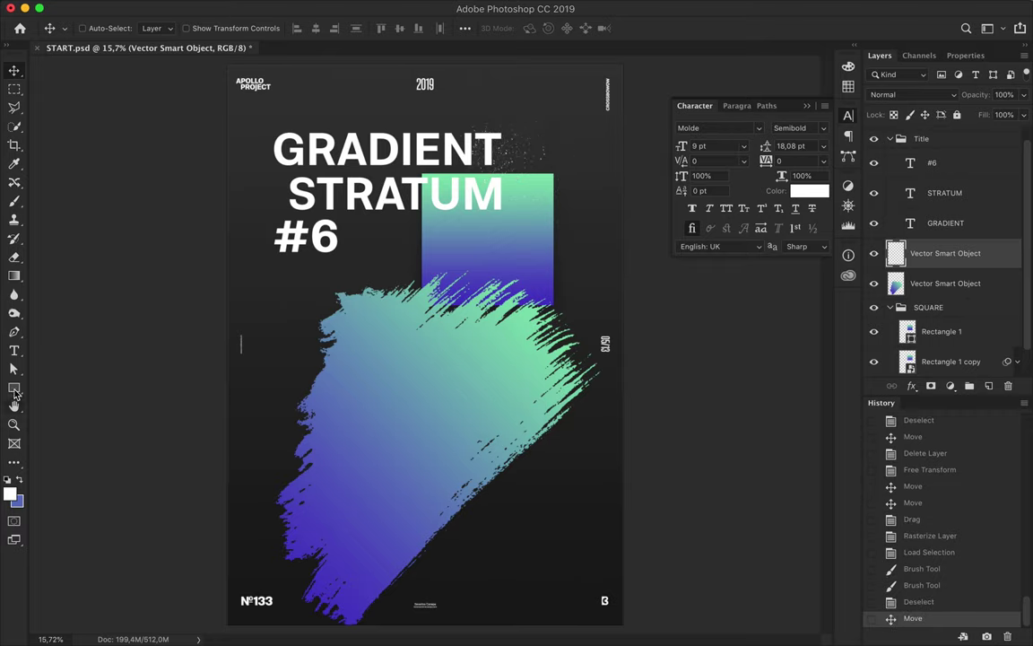
Draw a dark solid-filled square and Alt-drag two offset copies of it.
{"action": "left_click", "coordinate": [15, 388]}
{"action": "left_click", "coordinate": [152, 28]}
{"action": "left_click", "coordinate": [175, 56]}
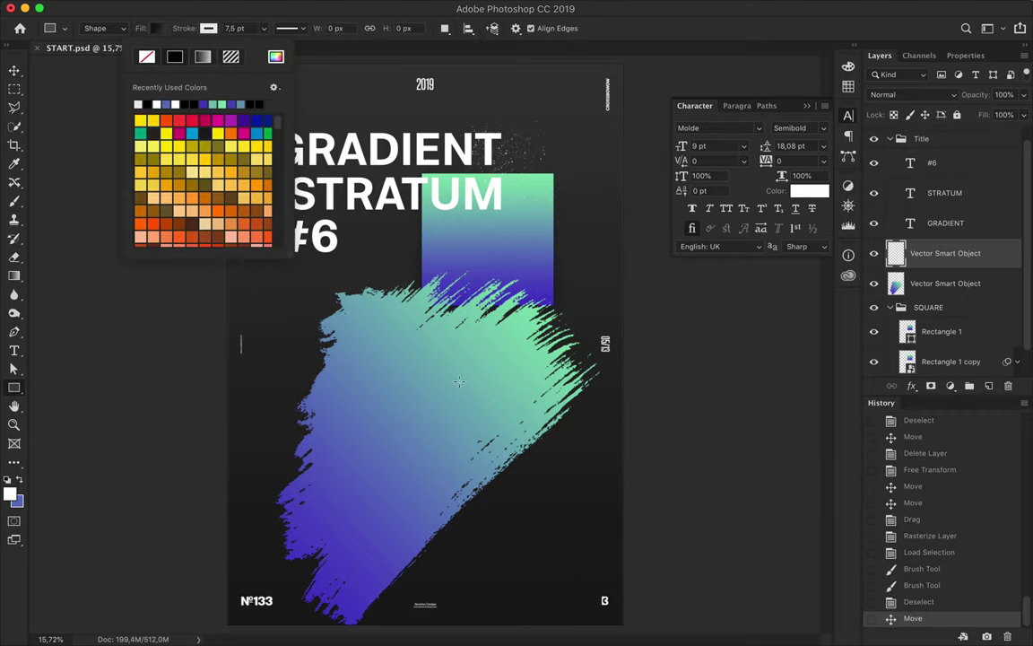
{"action": "left_click_drag", "start_coordinate": [458, 381], "coordinate": [607, 527]}
{"action": "key", "text": "v"}
{"action": "mouse_move", "coordinate": [526, 480]}
{"action": "left_mouse_down"}
{"action": "mouse_move", "coordinate": [406, 456]}
{"action": "mouse_move", "coordinate": [425, 463]}
{"action": "left_mouse_up"}
{"action": "left_click_drag", "start_coordinate": [425, 464], "coordinate": [444, 477]}
Move one square copy up over the title and shift GRADIENT left toward the edge.
{"action": "mouse_move", "coordinate": [465, 436]}
{"action": "left_mouse_down"}
{"action": "mouse_move", "coordinate": [377, 179]}
{"action": "mouse_move", "coordinate": [579, 198]}
{"action": "left_mouse_up"}
{"action": "key", "text": "ctrl+t"}
{"action": "key", "text": "Return"}
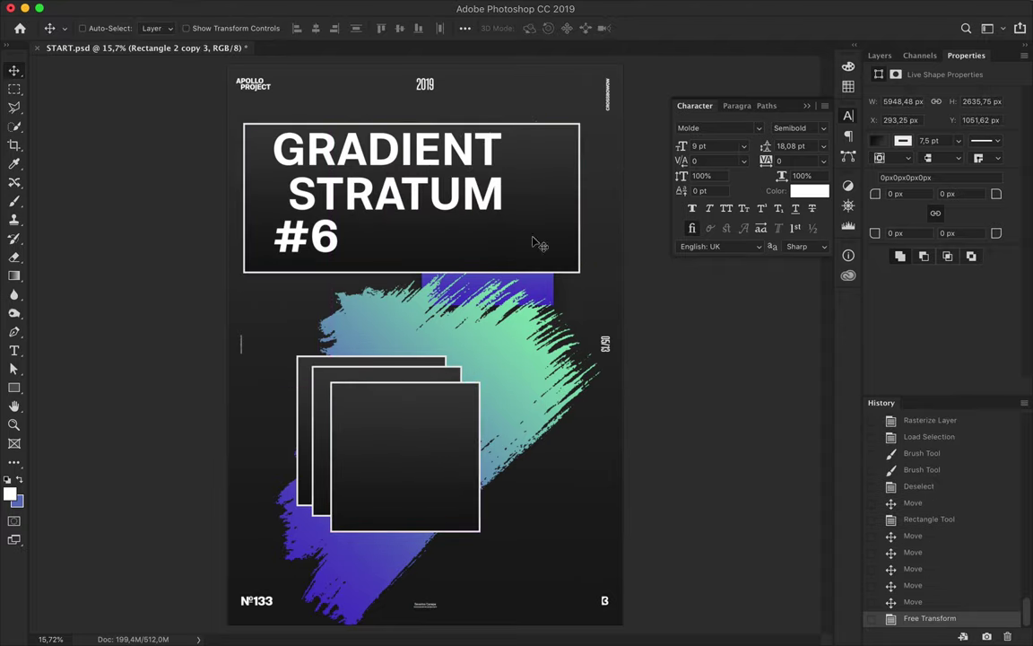
{"action": "left_click_drag", "start_coordinate": [409, 161], "coordinate": [366, 168]}
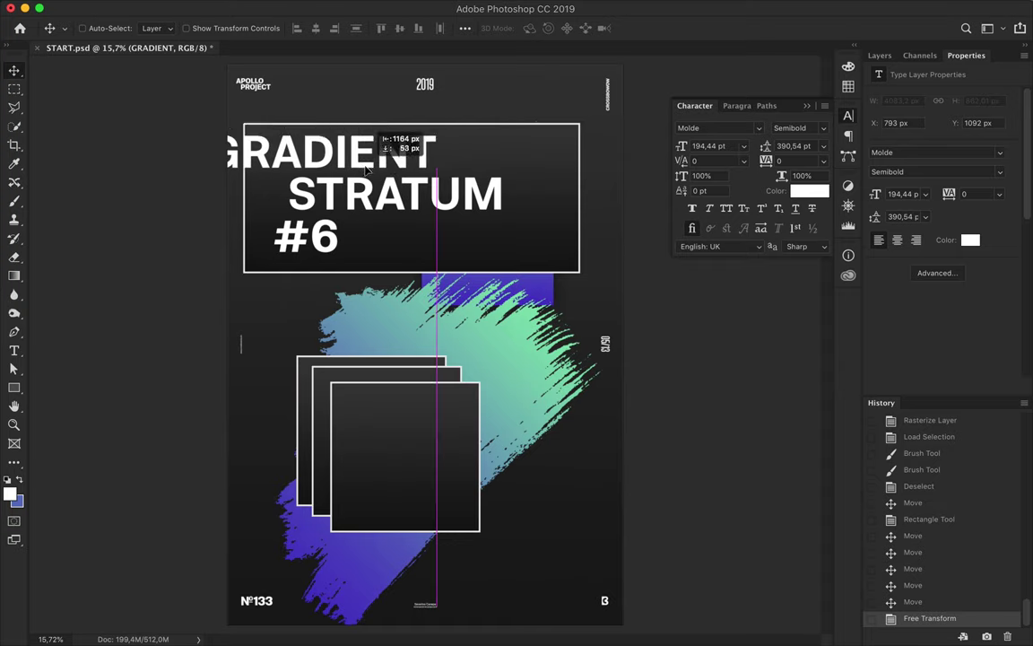
Squash that copy into a thin wide bar across the squares, behind the front one.
{"action": "left_click_drag", "start_coordinate": [366, 167], "coordinate": [372, 133]}
{"action": "left_click_drag", "start_coordinate": [507, 134], "coordinate": [531, 412]}
{"action": "key", "text": "ctrl+t"}
{"action": "left_click_drag", "start_coordinate": [437, 401], "coordinate": [436, 507]}
{"action": "left_click_drag", "start_coordinate": [438, 524], "coordinate": [443, 461]}
{"action": "key", "text": "Return"}
{"action": "left_click", "coordinate": [880, 56]}
{"action": "left_click_drag", "start_coordinate": [942, 253], "coordinate": [942, 302]}
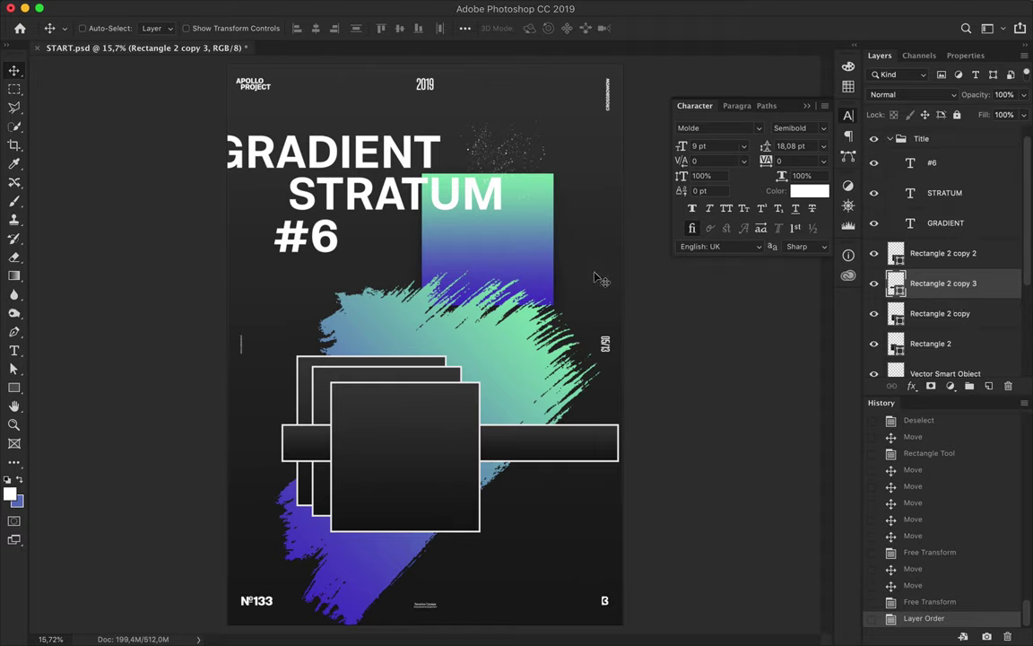
Place GRADIENT and STRATUM copies bleeding off the right and left edges, then lighten the font weight.
{"action": "left_click_drag", "start_coordinate": [371, 166], "coordinate": [619, 139]}
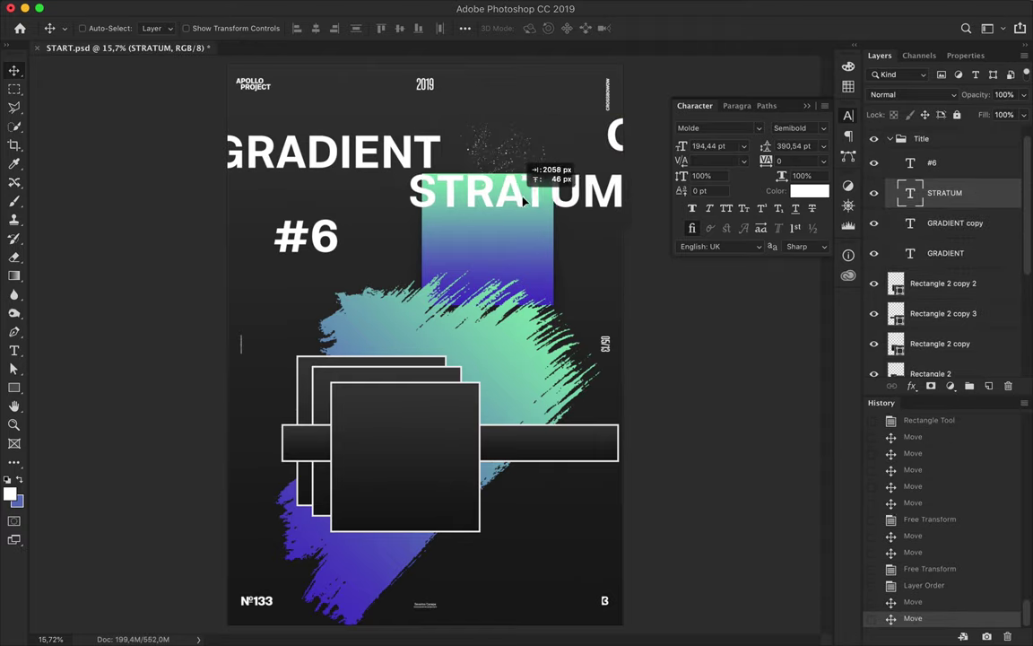
{"action": "mouse_move", "coordinate": [403, 206]}
{"action": "left_mouse_down"}
{"action": "mouse_move", "coordinate": [538, 201]}
{"action": "mouse_move", "coordinate": [144, 244]}
{"action": "left_mouse_up"}
{"action": "mouse_move", "coordinate": [305, 236]}
{"action": "left_mouse_down"}
{"action": "mouse_move", "coordinate": [540, 517]}
{"action": "mouse_move", "coordinate": [328, 305]}
{"action": "left_mouse_up"}
{"action": "left_click", "coordinate": [813, 127]}
{"action": "key", "text": "Up"}
{"action": "key", "text": "Up"}
{"action": "key", "text": "Up"}
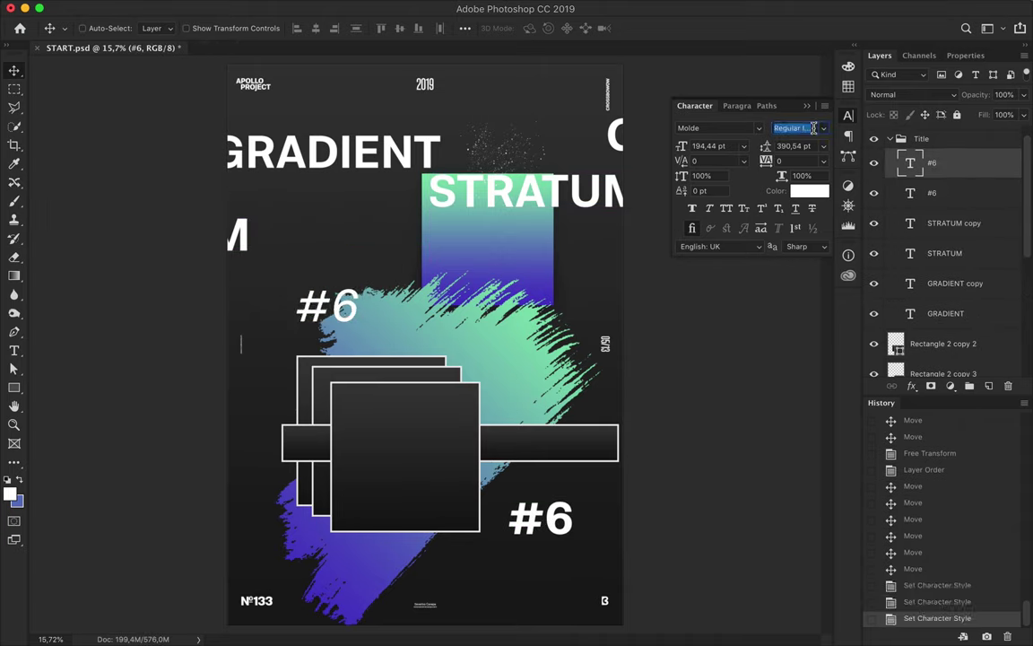
Turn the #6 copy into a Light APOLLO row and duplicate it as a 365° row.
{"action": "key", "text": "Up"}
{"action": "key", "text": "Up"}
{"action": "key", "text": "Up"}
{"action": "double_click", "coordinate": [329, 305]}
{"action": "left_click_drag", "start_coordinate": [357, 311], "coordinate": [452, 350]}
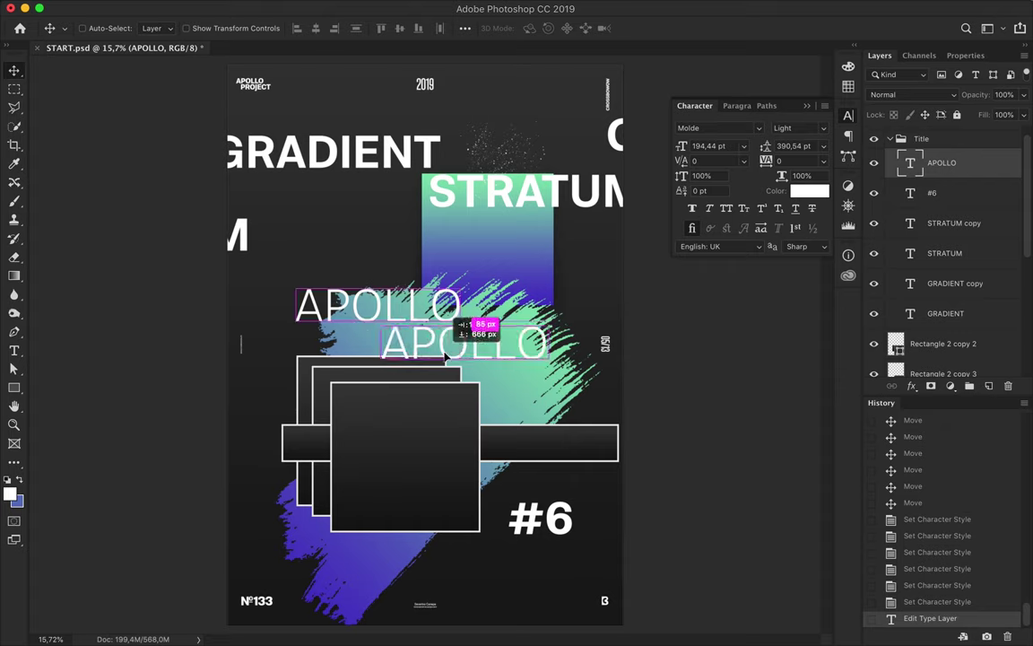
{"action": "double_click", "coordinate": [452, 344]}
{"action": "type", "text": "36"}
{"action": "left_click", "coordinate": [14, 70]}
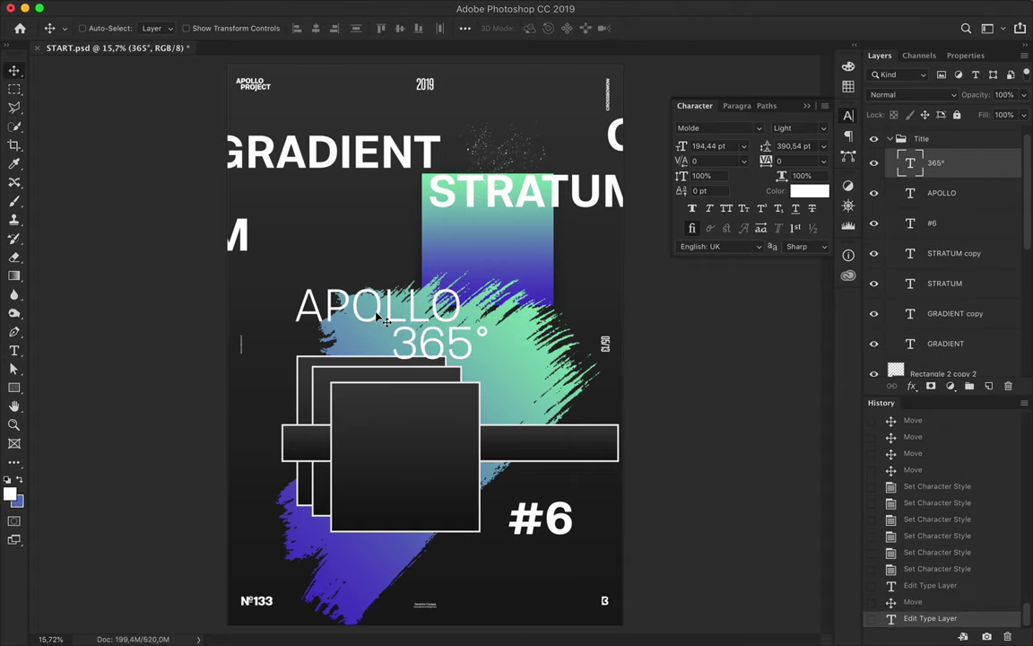
{"action": "left_click_drag", "start_coordinate": [422, 343], "coordinate": [476, 350]}
Move APOLLO and 365° lower in the layer stack and scale both to about 211%.
{"action": "left_click", "coordinate": [938, 193], "text": "shift"}
{"action": "mouse_move", "coordinate": [937, 193]}
{"action": "left_mouse_down"}
{"action": "mouse_move", "coordinate": [959, 386]}
{"action": "mouse_move", "coordinate": [933, 330]}
{"action": "left_mouse_up"}
{"action": "key", "text": "ctrl+t"}
{"action": "key", "text": "Return"}
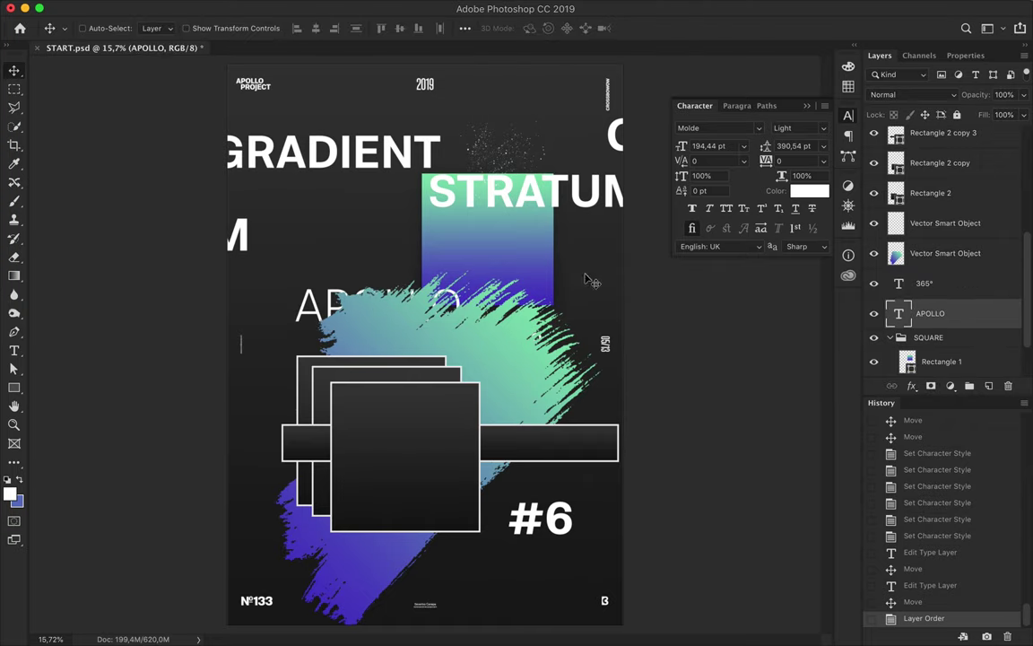
{"action": "left_click", "coordinate": [924, 283], "text": "shift"}
{"action": "key", "text": "ctrl+t"}
{"action": "left_click_drag", "start_coordinate": [296, 285], "coordinate": [160, 289]}
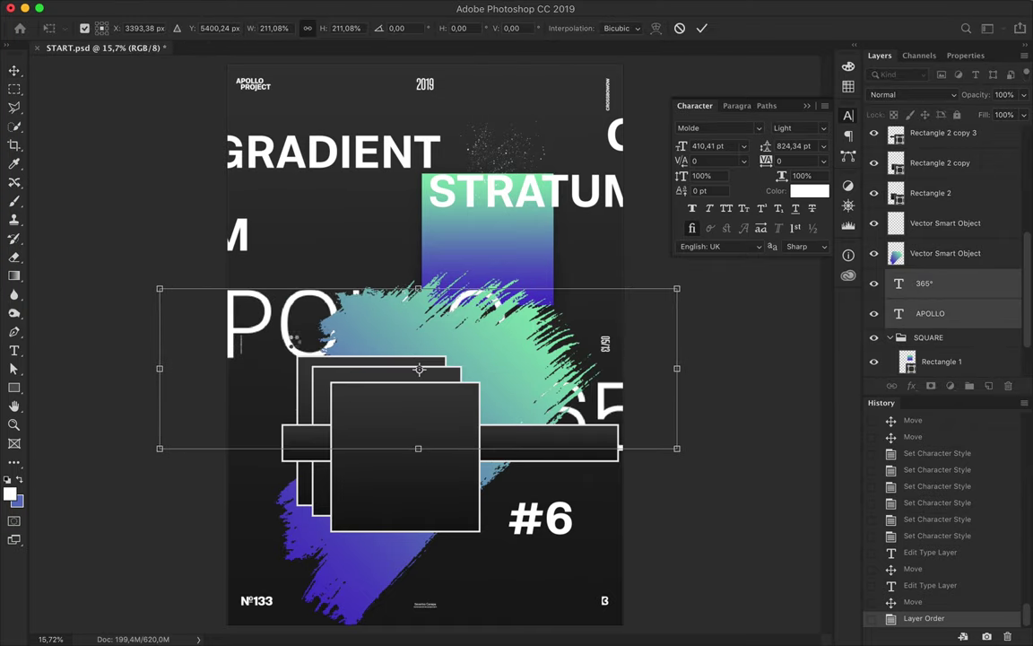
{"action": "key", "text": "Return"}
{"action": "left_click_drag", "start_coordinate": [309, 309], "coordinate": [309, 284]}
Set the rows to Thin, bleed APOLLO and 365° off the edges, add a bottom-left 365° copy behind the stroke.
{"action": "key", "text": "Up"}
{"action": "key", "text": "Up"}
{"action": "key", "text": "Up"}
{"action": "key", "text": "Up"}
{"action": "left_click_drag", "start_coordinate": [291, 271], "coordinate": [700, 271]}
{"action": "key", "text": "ctrl+z"}
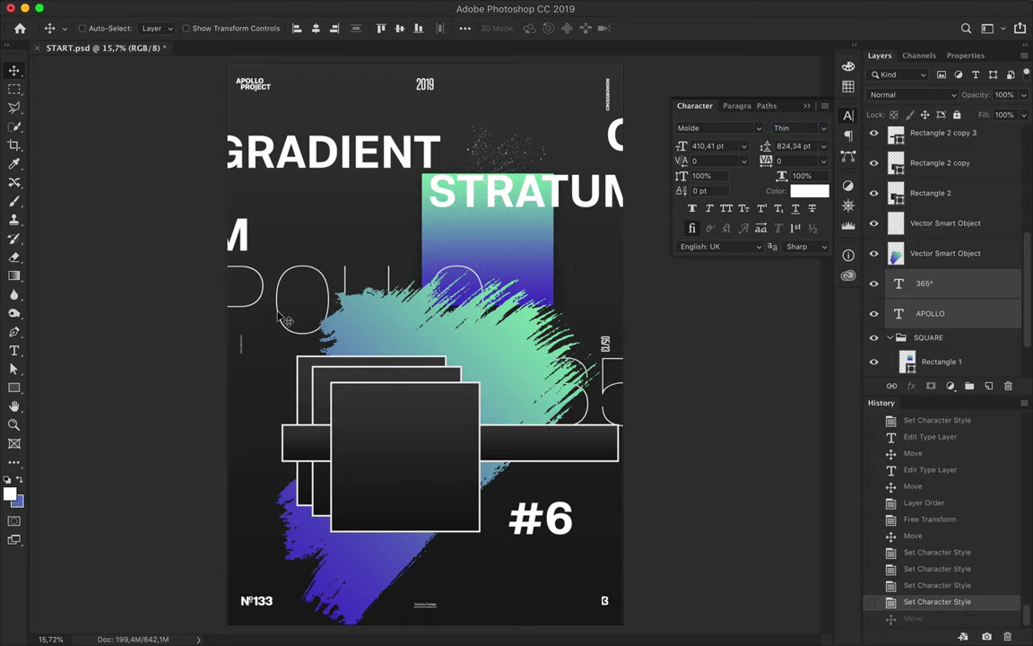
{"action": "mouse_move", "coordinate": [282, 314]}
{"action": "left_mouse_down"}
{"action": "mouse_move", "coordinate": [677, 268]}
{"action": "mouse_move", "coordinate": [637, 261]}
{"action": "left_mouse_up"}
{"action": "left_click_drag", "start_coordinate": [606, 392], "coordinate": [683, 386]}
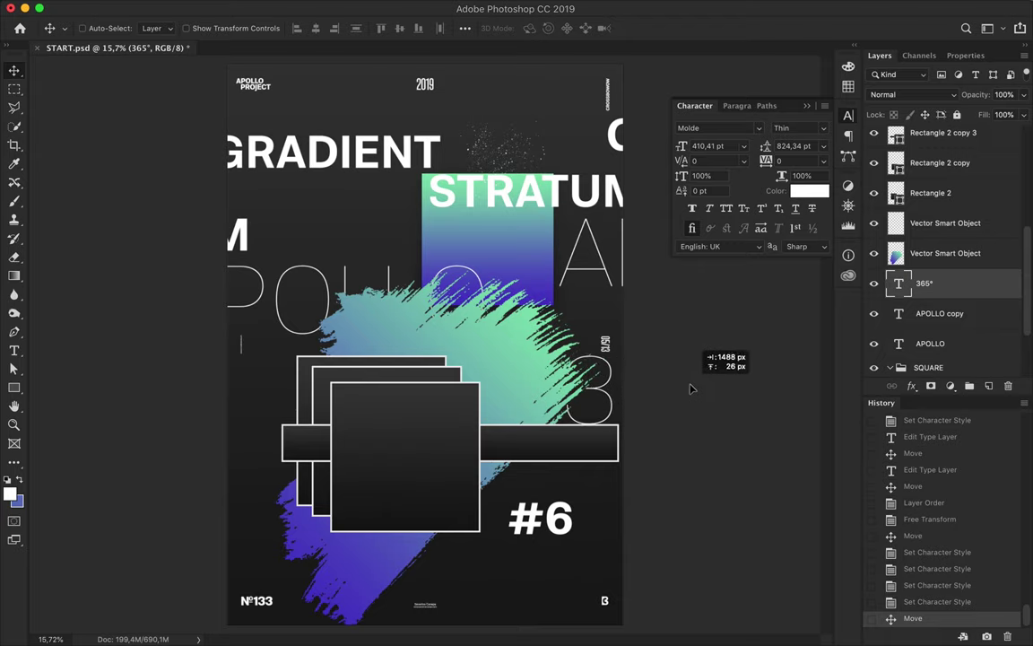
{"action": "left_click_drag", "start_coordinate": [691, 388], "coordinate": [285, 560]}
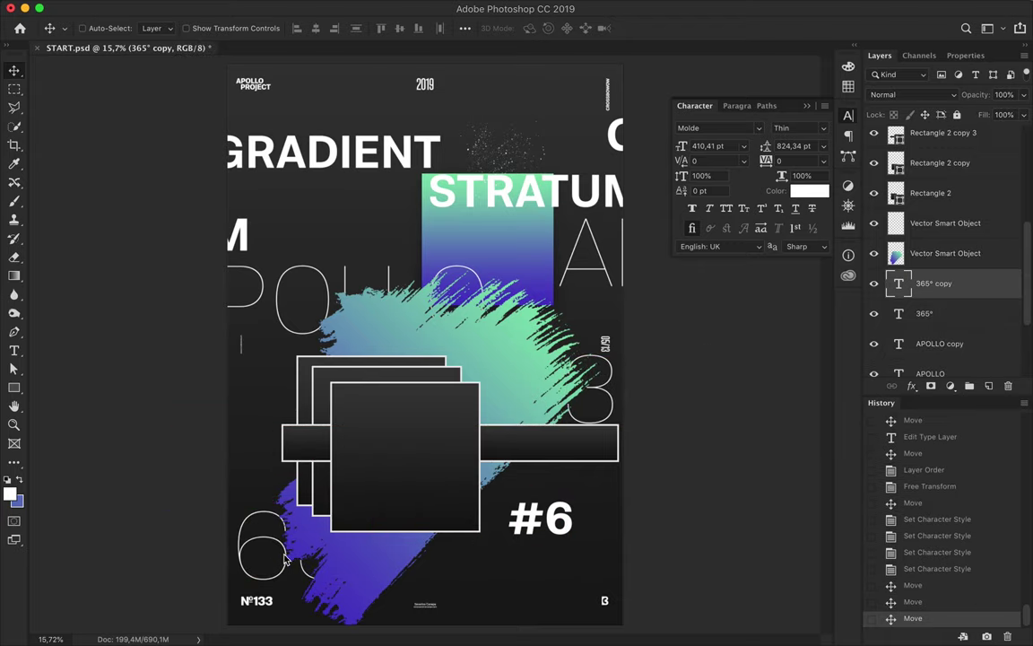
{"action": "left_click_drag", "start_coordinate": [942, 284], "coordinate": [970, 241]}
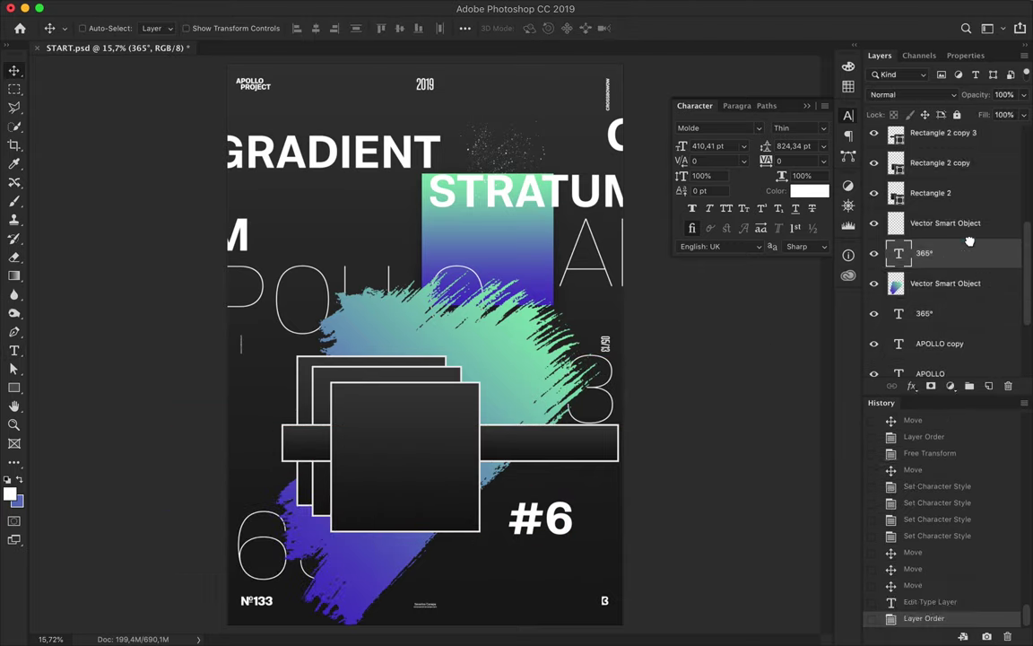
Delete the thin horizontal bar layer.
{"action": "left_click", "coordinate": [588, 440], "text": "ctrl"}
{"action": "key", "text": "Delete"}
{"action": "left_click_drag", "start_coordinate": [482, 235], "coordinate": [484, 237]}
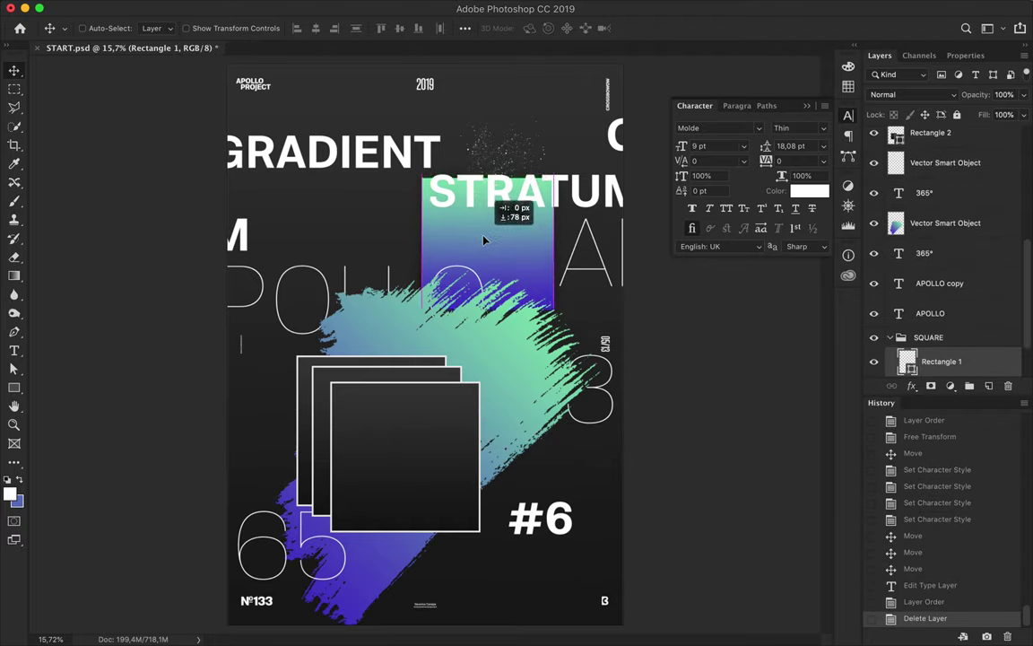
Shrink a gradient square to about 47% beneath STRATUM and move another to the upper left.
{"action": "key", "text": "ctrl+z"}
{"action": "key", "text": "ctrl+t"}
{"action": "left_click_drag", "start_coordinate": [421, 305], "coordinate": [473, 238]}
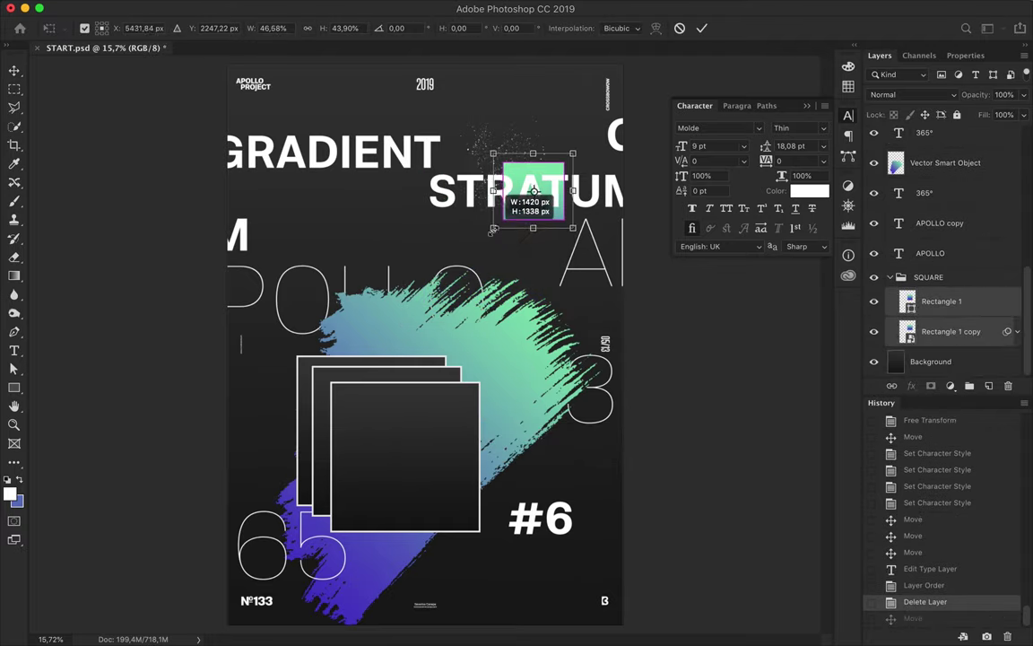
{"action": "left_click_drag", "start_coordinate": [511, 206], "coordinate": [451, 192]}
{"action": "key", "text": "Return"}
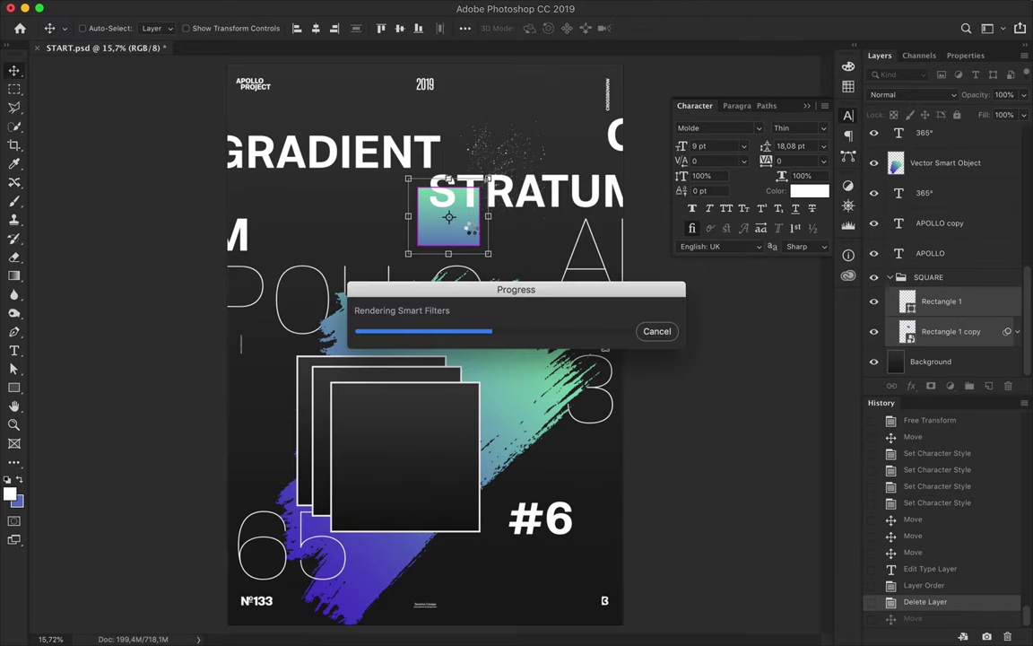
{"action": "mouse_move", "coordinate": [448, 215]}
{"action": "left_mouse_down"}
{"action": "mouse_move", "coordinate": [239, 155]}
{"action": "mouse_move", "coordinate": [592, 114]}
{"action": "left_mouse_up"}
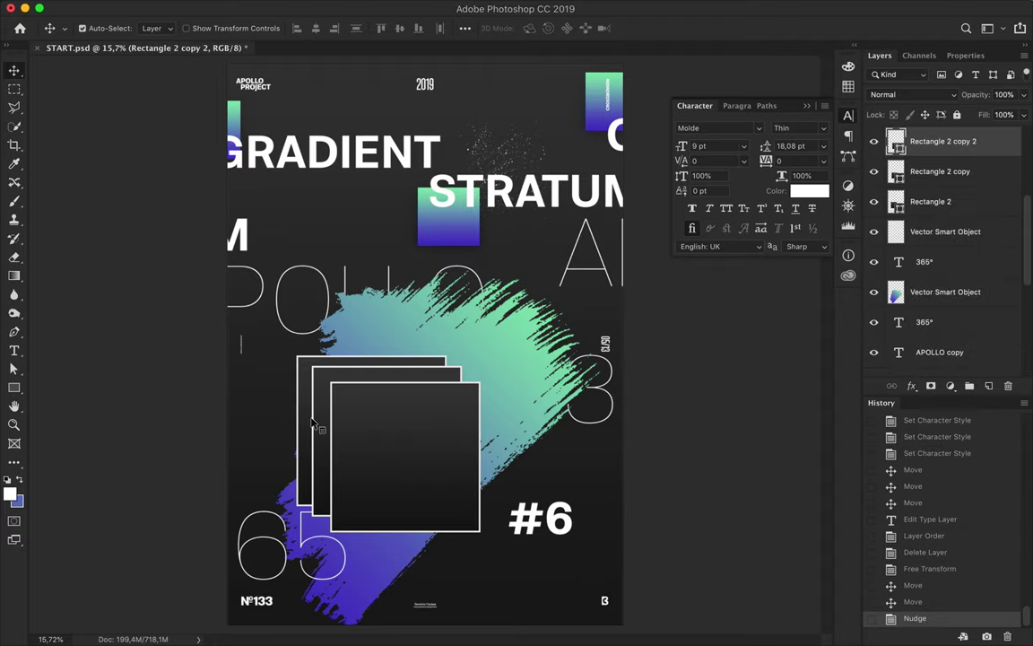
Scale the three stacked squares down and move them left and slightly up.
{"action": "key", "text": "ctrl+t"}
{"action": "left_click_drag", "start_coordinate": [297, 356], "coordinate": [403, 459]}
{"action": "key", "text": "Return"}
{"action": "left_click_drag", "start_coordinate": [468, 489], "coordinate": [365, 476]}
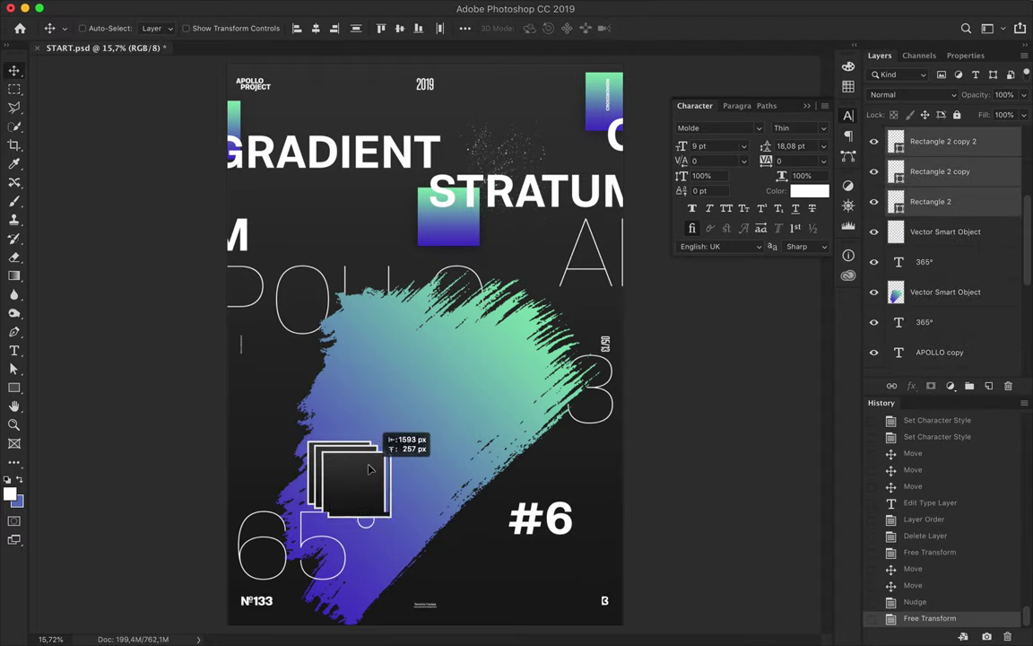
{"action": "left_click", "coordinate": [527, 375]}
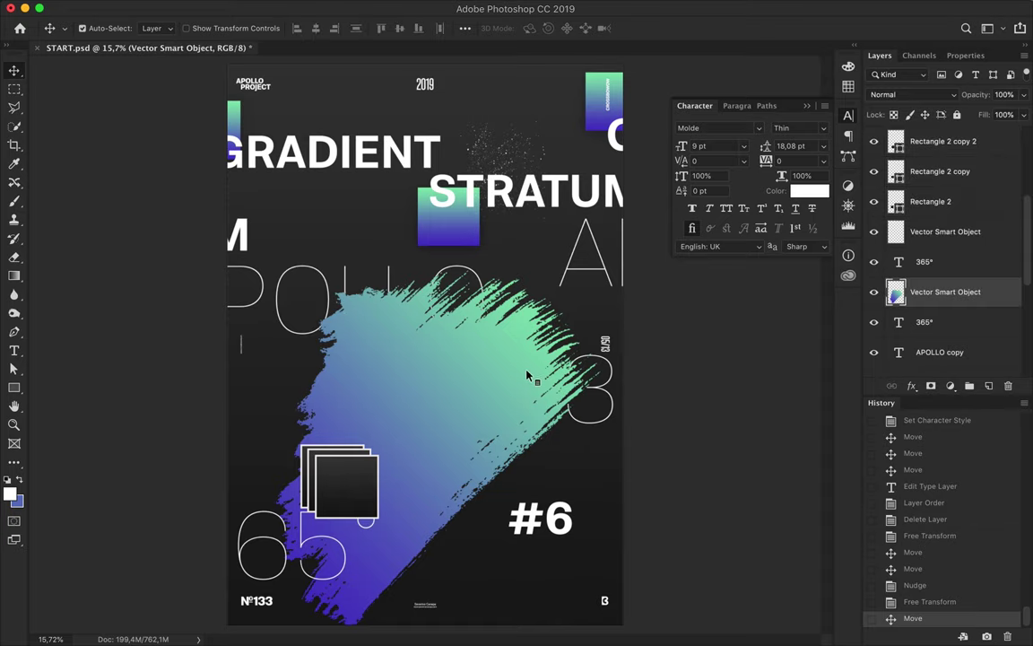
Add Bevel & Emboss to the brush stroke with a light green highlight and dark purple shadow.
{"action": "double_click", "coordinate": [994, 295]}
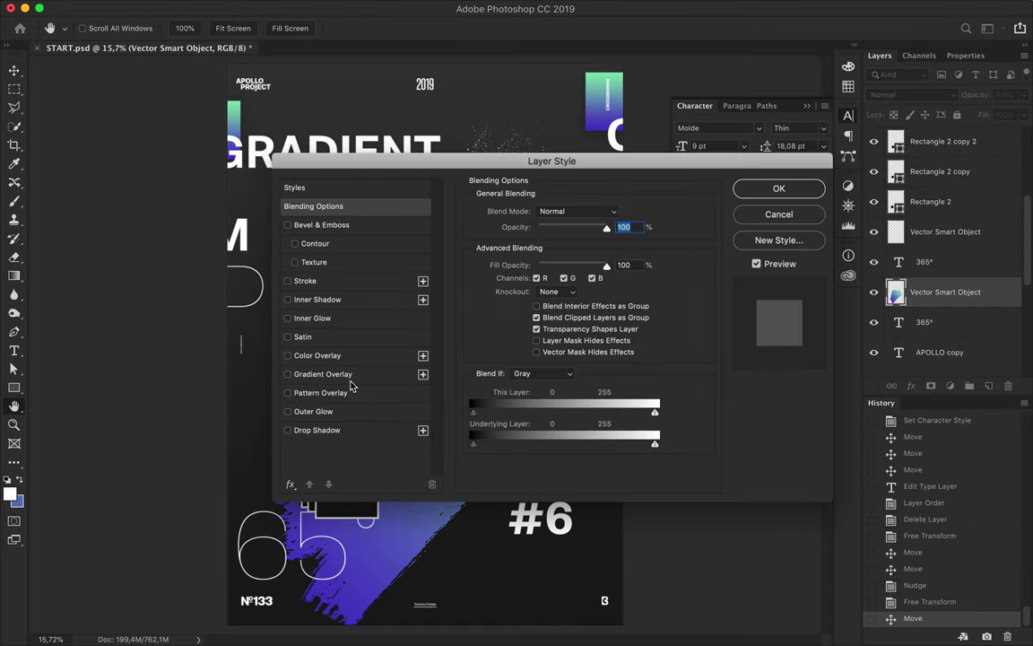
{"action": "left_click_drag", "start_coordinate": [322, 162], "coordinate": [604, 7]}
{"action": "left_click", "coordinate": [601, 72]}
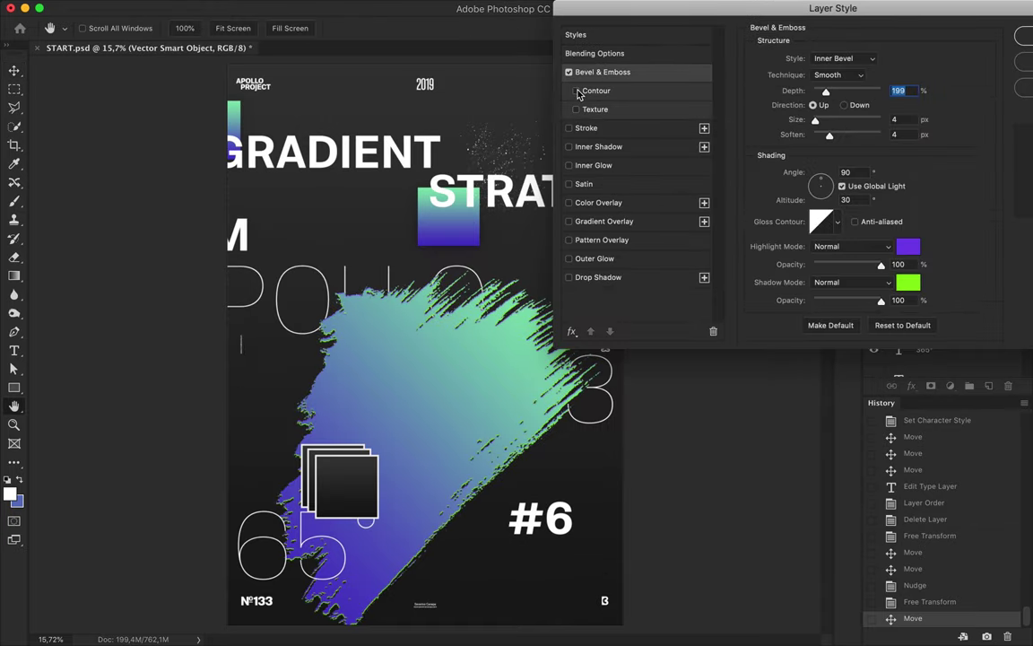
{"action": "left_click", "coordinate": [908, 285]}
{"action": "left_click", "coordinate": [341, 557]}
{"action": "left_click", "coordinate": [876, 106]}
{"action": "left_click", "coordinate": [907, 246]}
{"action": "left_click", "coordinate": [526, 334]}
{"action": "left_click", "coordinate": [875, 108]}
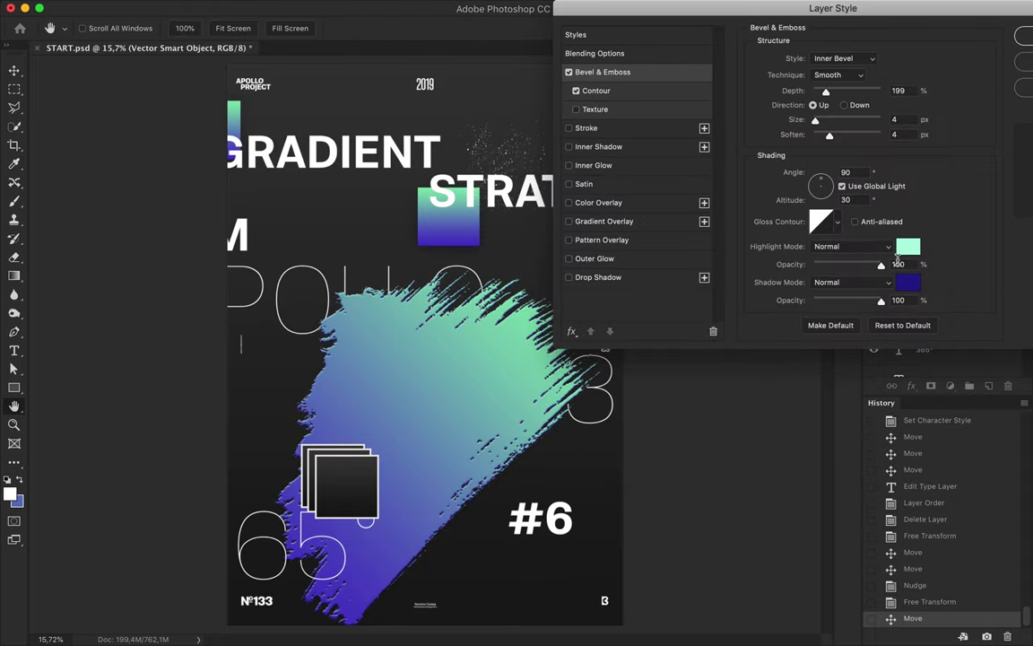
{"action": "left_click", "coordinate": [850, 246]}
{"action": "left_click", "coordinate": [861, 360]}
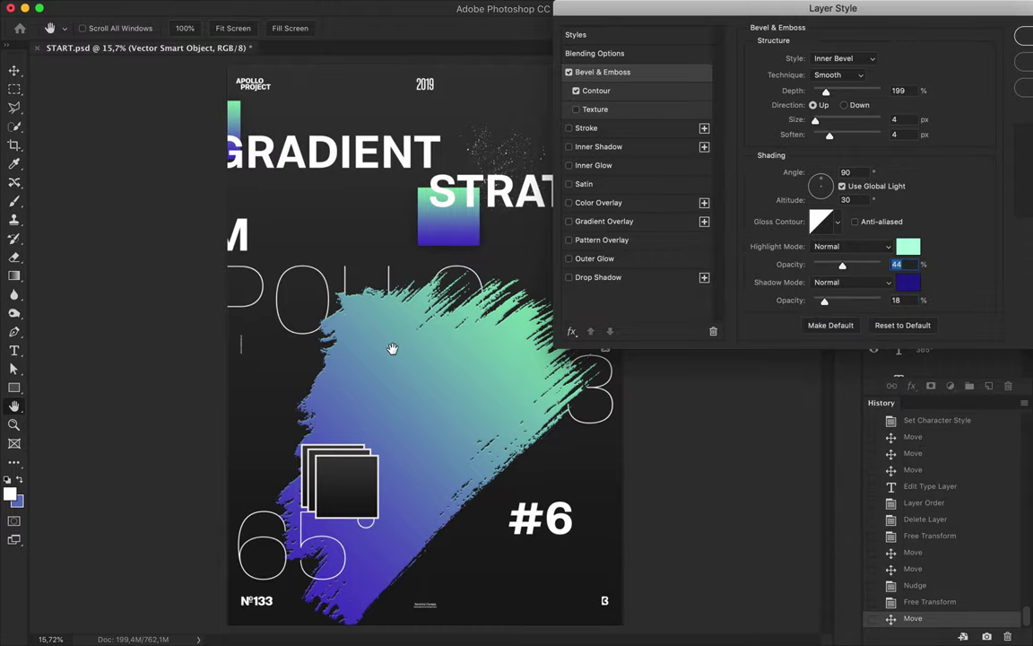
Fine-tune the bevel's highlight and shadow opacity and enable a Satin effect.
{"action": "key", "text": "Return"}
{"action": "scroll", "coordinate": [419, 421], "scroll_direction": "up", "scroll_amount": 2}
{"action": "scroll", "coordinate": [418, 421], "scroll_direction": "up", "scroll_amount": 3}
{"action": "scroll", "coordinate": [419, 422], "scroll_direction": "up", "scroll_amount": 2}
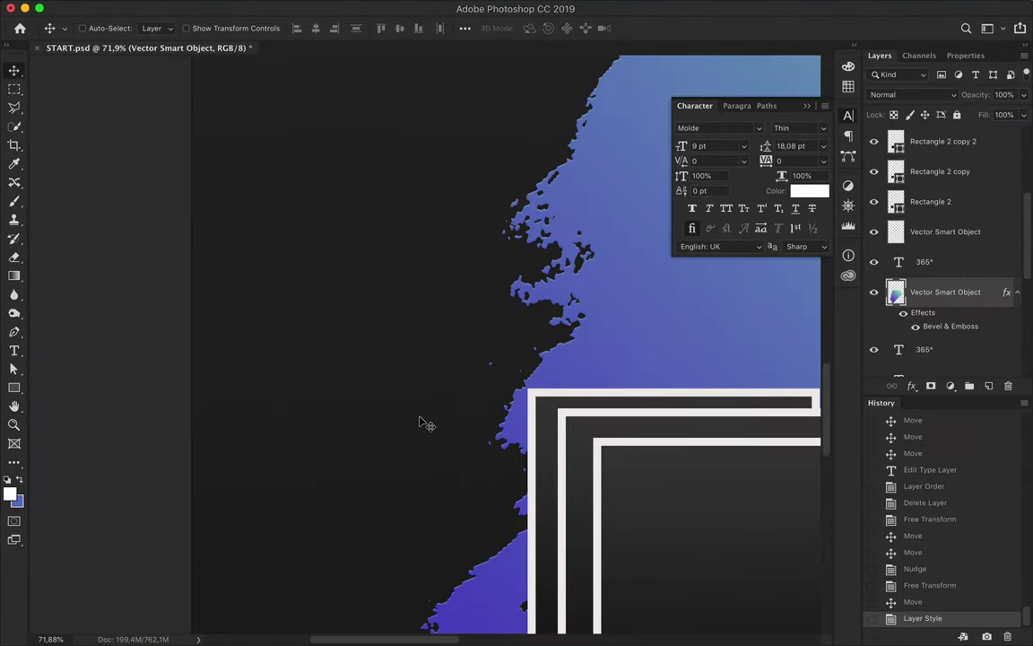
{"action": "scroll", "coordinate": [419, 422], "scroll_direction": "up", "scroll_amount": 3}
{"action": "scroll", "coordinate": [419, 421], "scroll_direction": "up", "scroll_amount": 2}
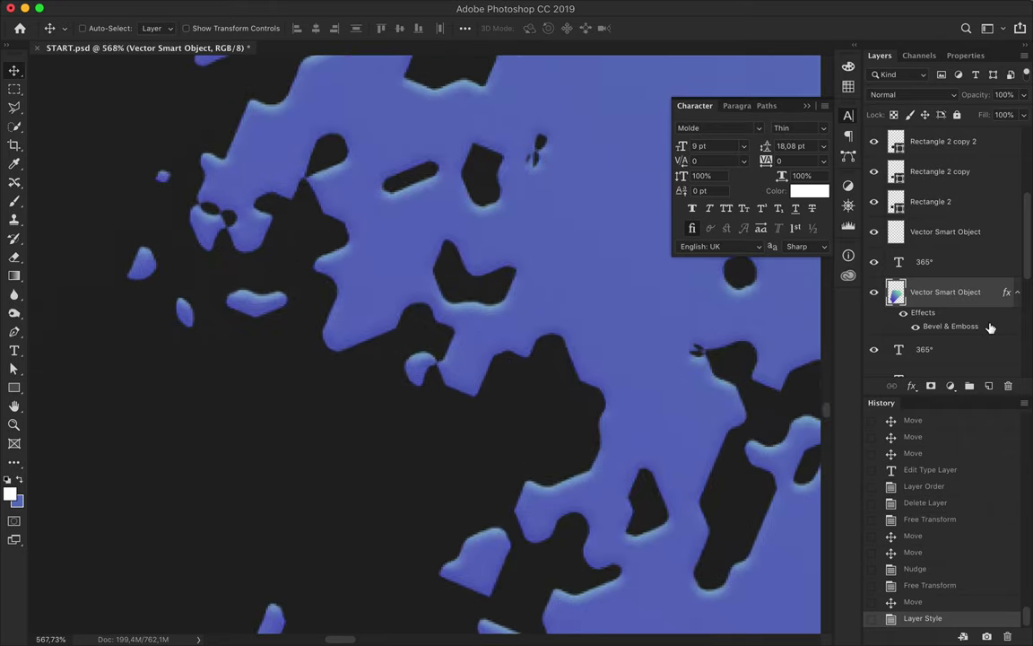
{"action": "double_click", "coordinate": [987, 326]}
{"action": "left_click", "coordinate": [533, 73]}
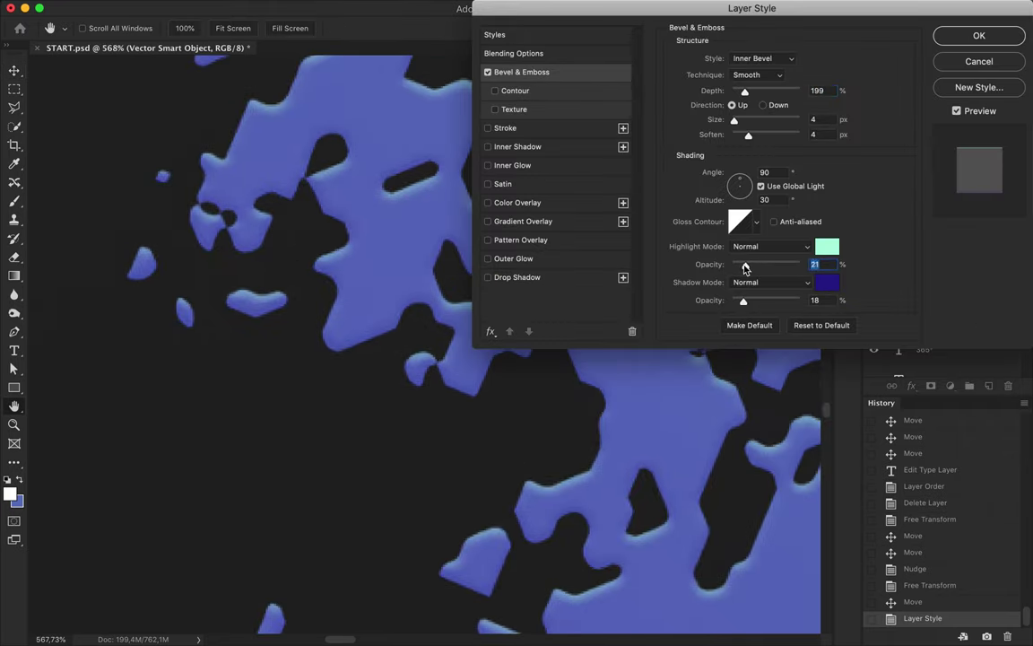
{"action": "key", "text": "Down"}
{"action": "key", "text": "Down"}
{"action": "key", "text": "Down"}
{"action": "key", "text": "Up"}
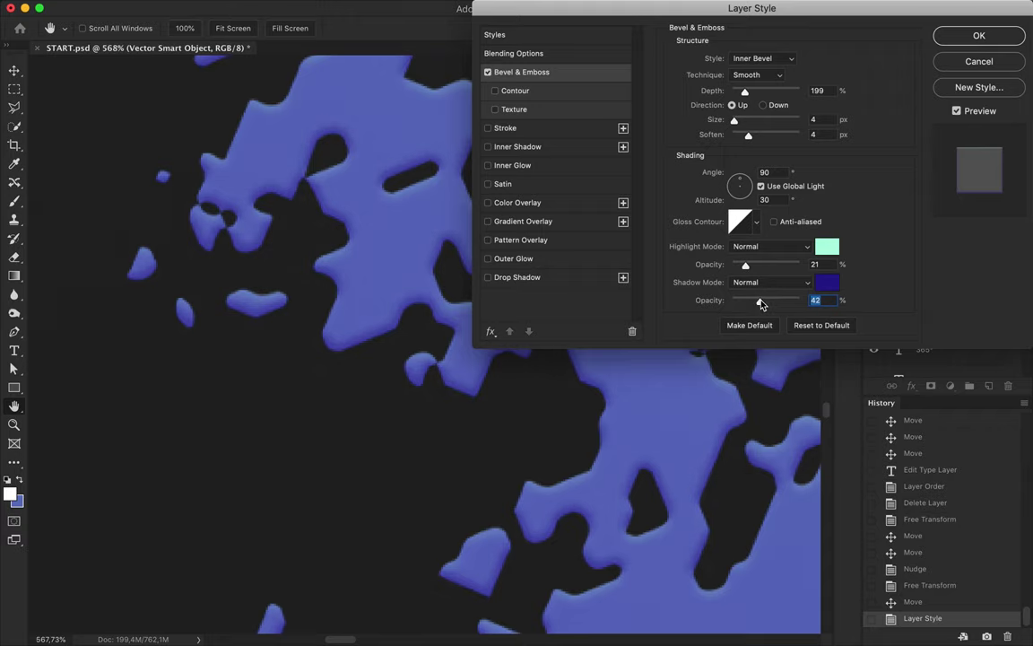
{"action": "left_click", "coordinate": [503, 184]}
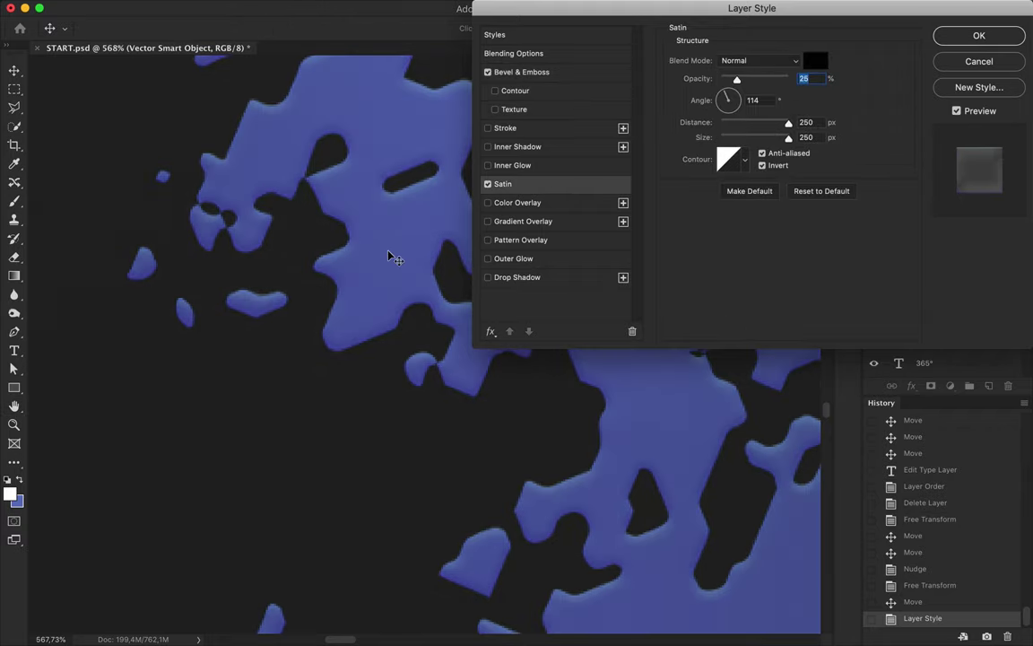
{"action": "left_click", "coordinate": [979, 36]}
Make the Satin bright blue in Overlay mode, then add a new layer clipped to the stroke.
{"action": "scroll", "coordinate": [545, 323], "scroll_direction": "down", "scroll_amount": 5}
{"action": "scroll", "coordinate": [545, 323], "scroll_direction": "down", "scroll_amount": 5}
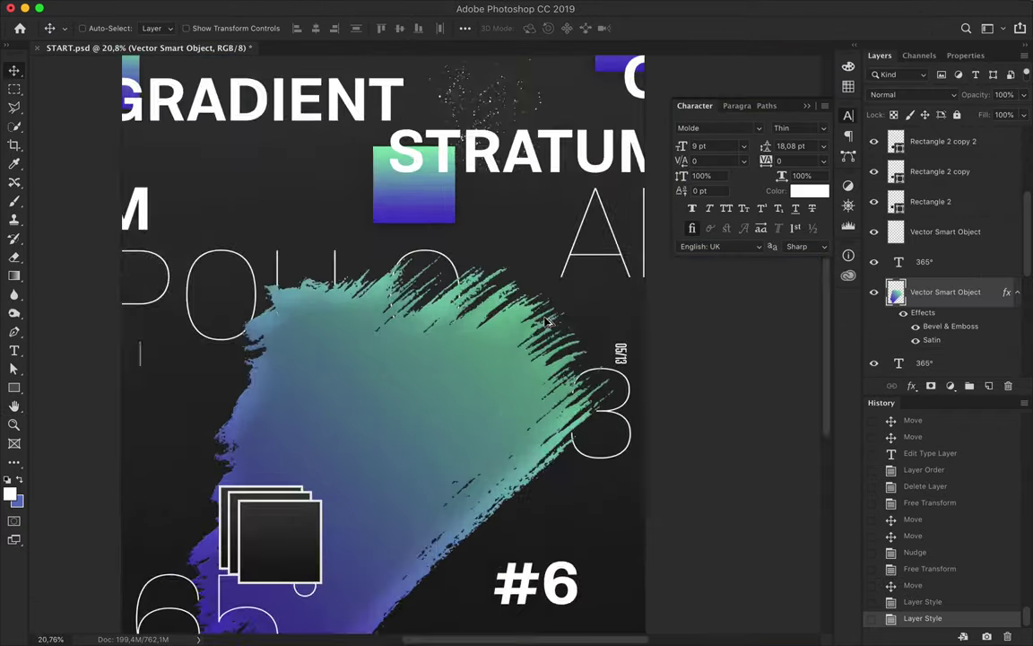
{"action": "scroll", "coordinate": [544, 323], "scroll_direction": "down", "scroll_amount": 2}
{"action": "double_click", "coordinate": [977, 340]}
{"action": "left_click", "coordinate": [816, 60]}
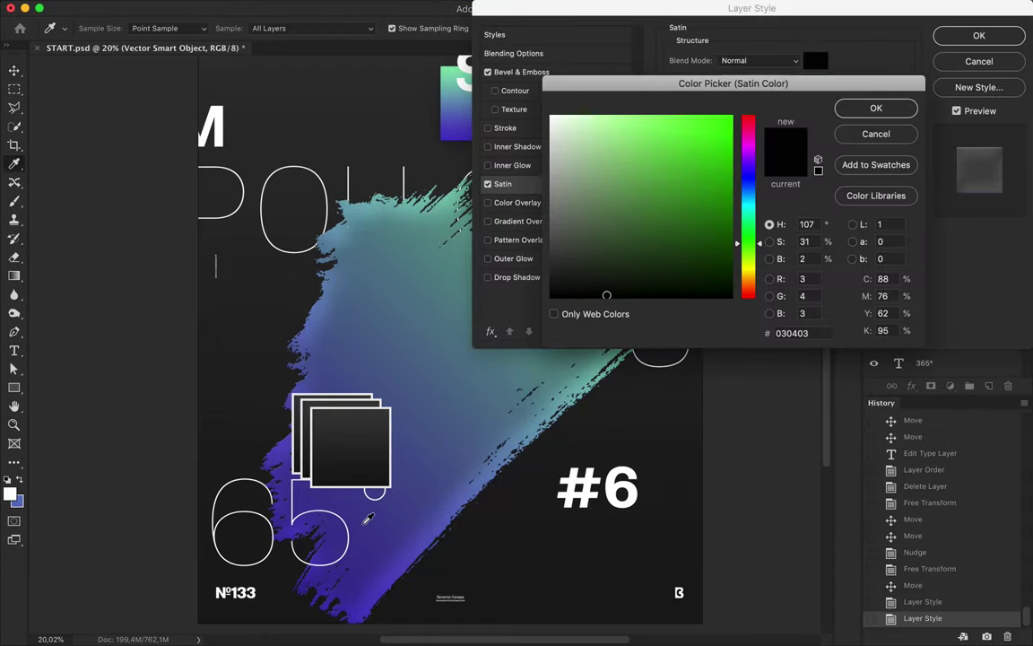
{"action": "left_click", "coordinate": [707, 126]}
{"action": "left_click", "coordinate": [877, 108]}
{"action": "left_click", "coordinate": [761, 61]}
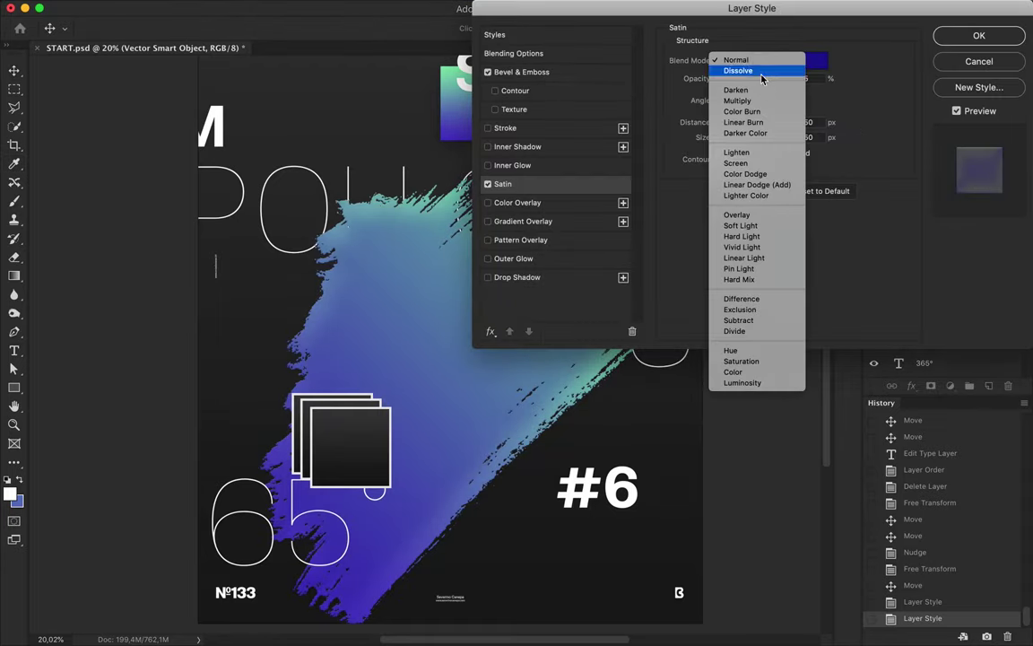
{"action": "left_click", "coordinate": [762, 216]}
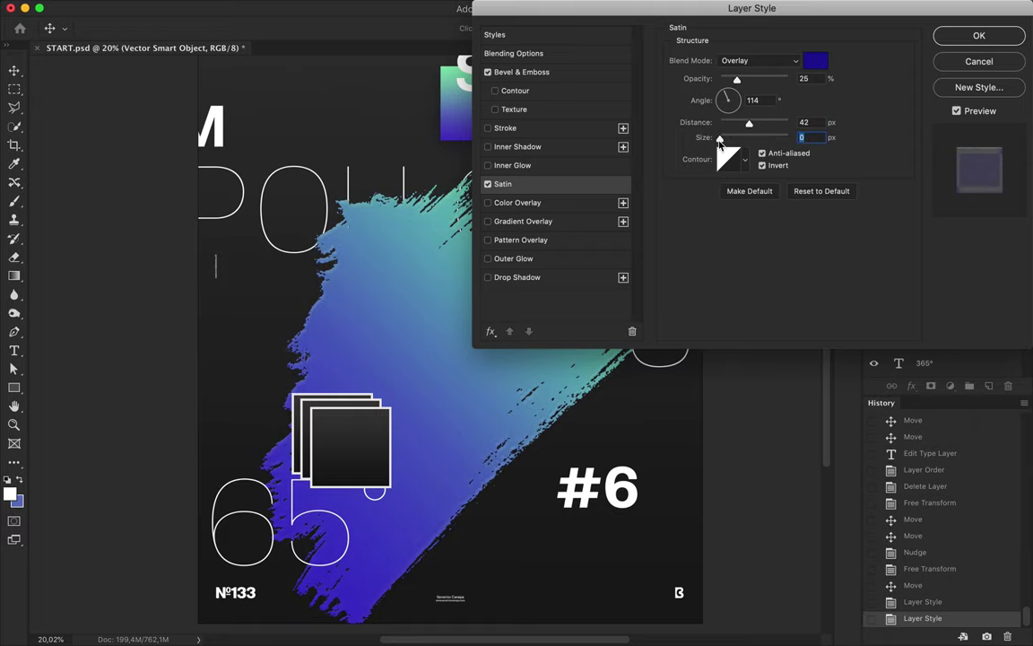
{"action": "left_click", "coordinate": [978, 37]}
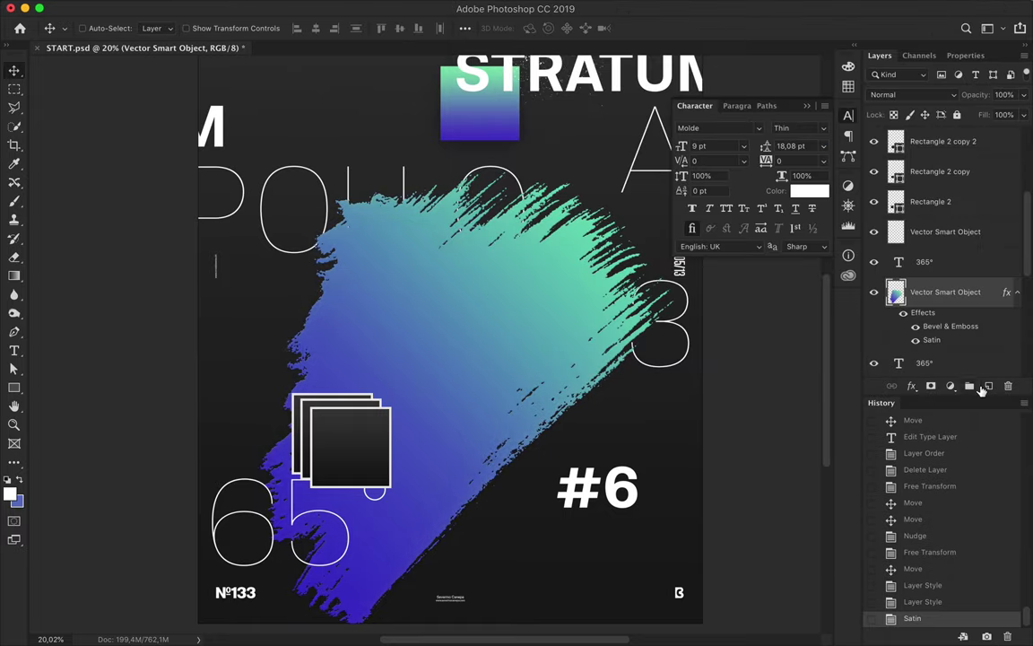
{"action": "left_click", "coordinate": [988, 386]}
{"action": "key", "text": "ctrl+alt+g"}
Brush a soft Linear Dodge (Add) glow across the stroke on the clipped layer.
{"action": "key", "text": "b"}
{"action": "left_click", "coordinate": [100, 28]}
{"action": "left_click", "coordinate": [188, 27]}
{"action": "left_click", "coordinate": [206, 173]}
{"action": "left_click_drag", "start_coordinate": [412, 269], "coordinate": [457, 296]}
{"action": "key", "text": "ctrl+z"}
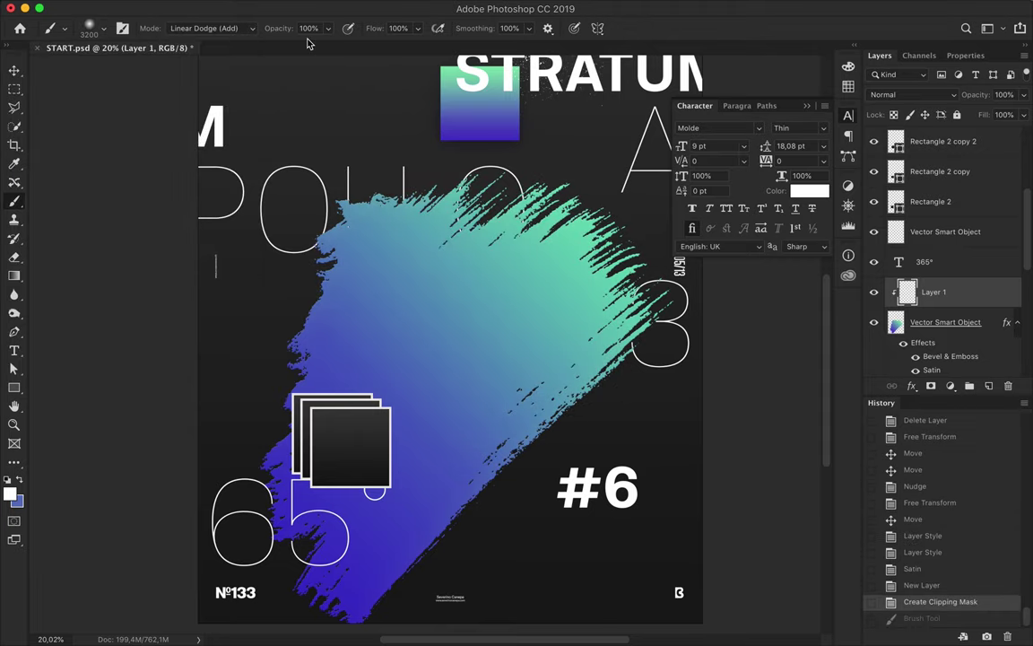
{"action": "type", "text": "21"}
{"action": "key", "text": "ctrl+shift+z"}
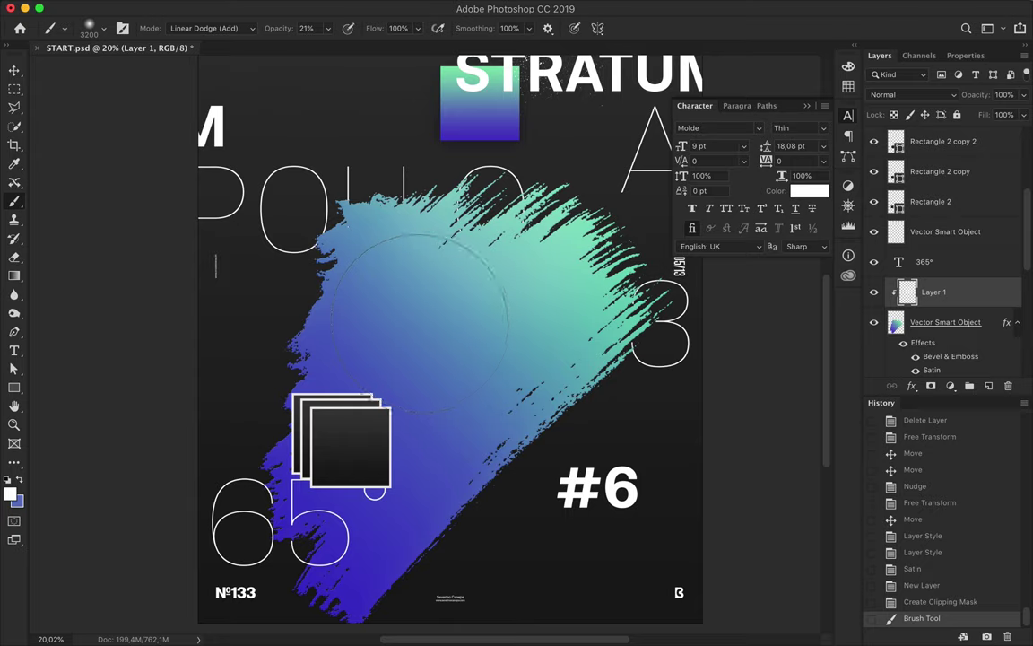
{"action": "left_click_drag", "start_coordinate": [418, 321], "coordinate": [394, 300]}
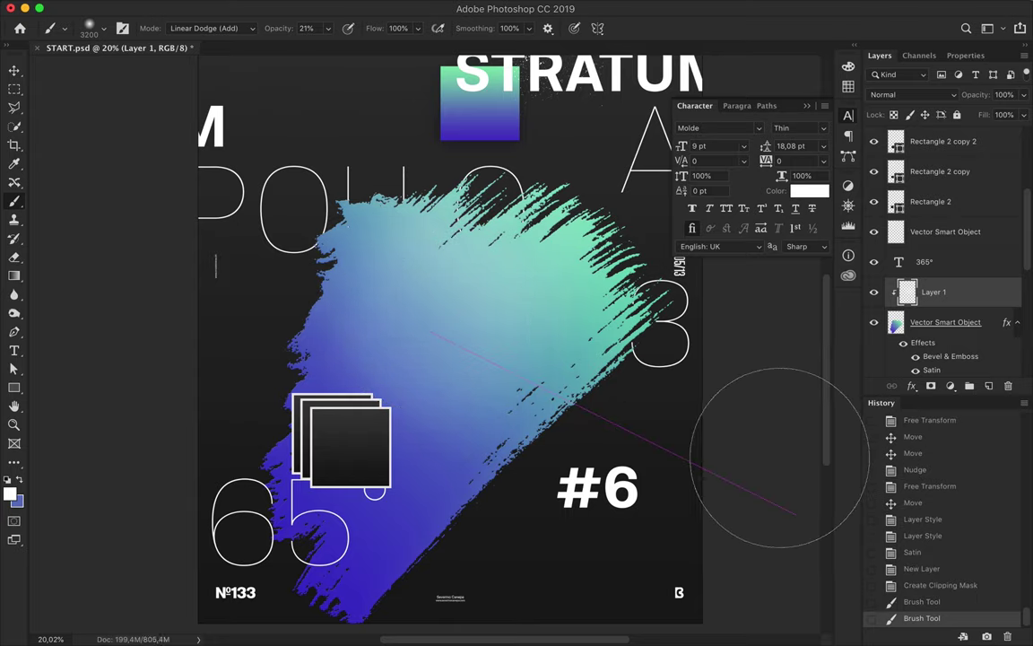
Delete the glow layer and clear the brush stroke's layer style.
{"action": "key", "text": "v"}
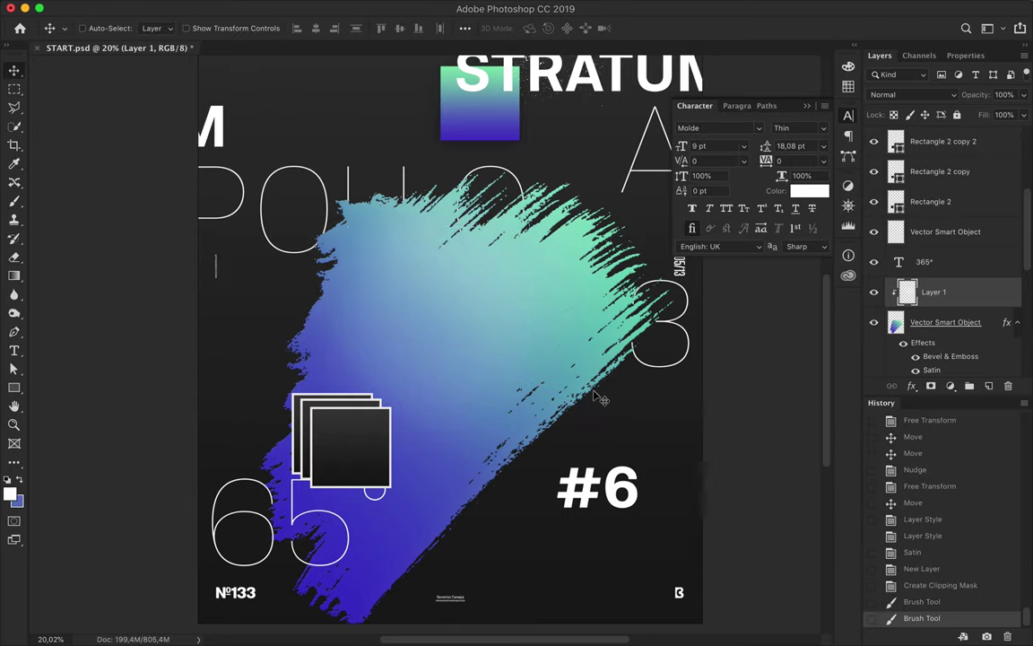
{"action": "key", "text": "Delete"}
{"action": "right_click", "coordinate": [980, 292]}
{"action": "left_click", "coordinate": [933, 368]}
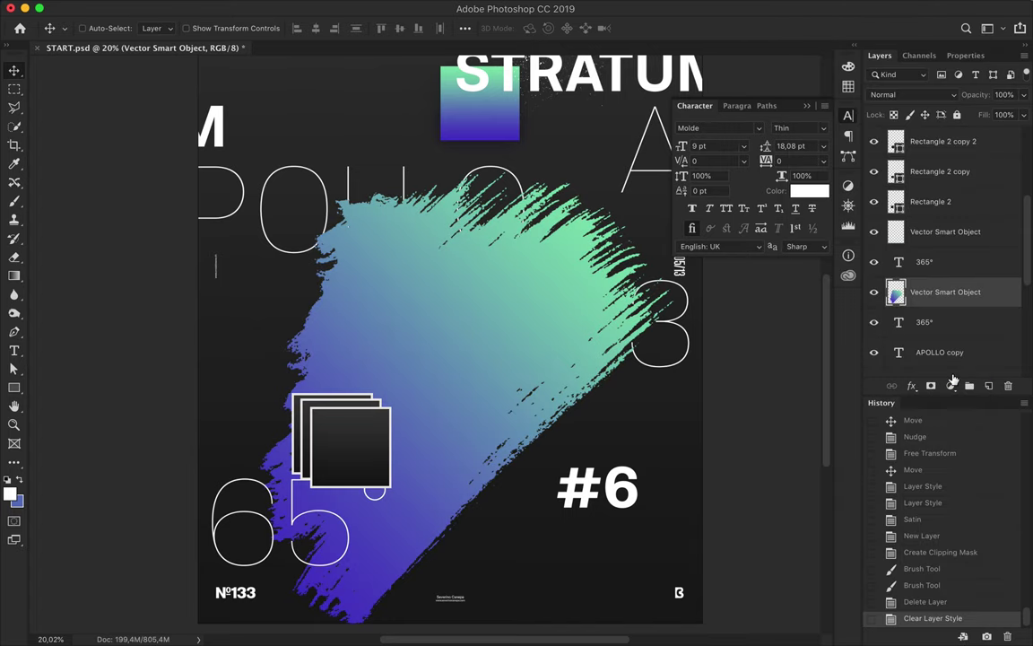
Scale the brush stroke down to about 75%.
{"action": "key", "text": "ctrl+minus"}
{"action": "key", "text": "ctrl+t"}
{"action": "left_click_drag", "start_coordinate": [415, 554], "coordinate": [452, 373]}
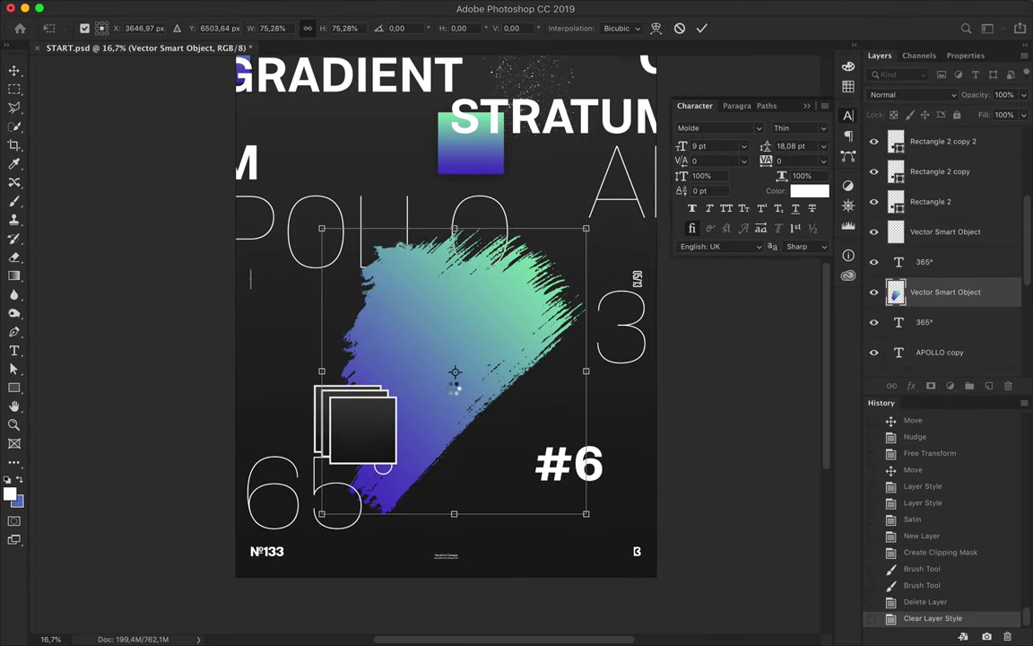
{"action": "key", "text": "Return"}
{"action": "key", "text": "ctrl+0"}
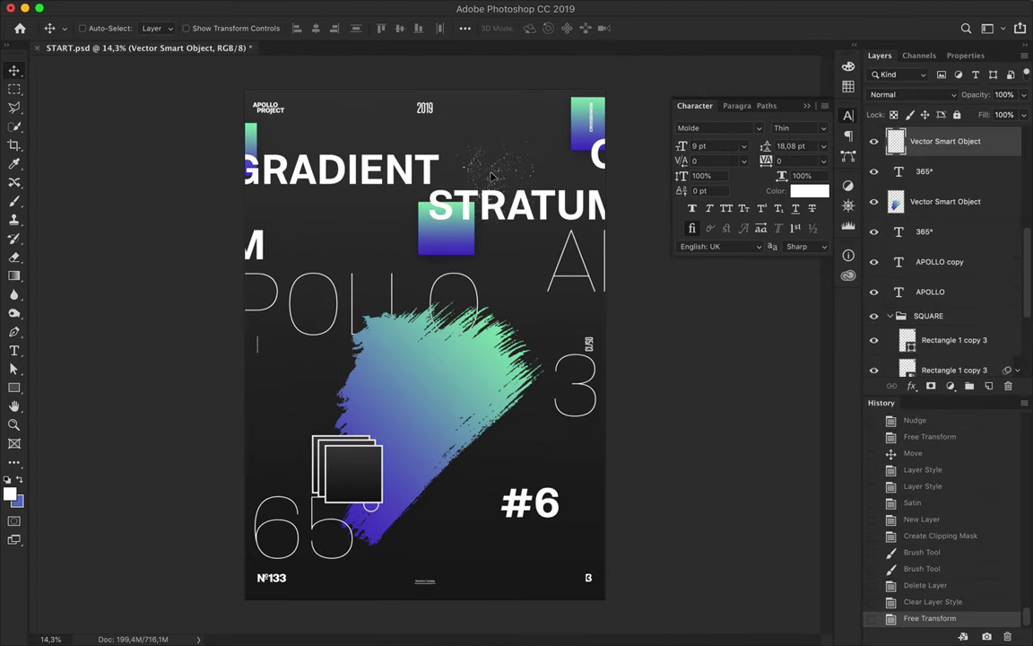
Delete the spare speckle smart object and move the #6 up toward the right edge.
{"action": "left_click_drag", "start_coordinate": [446, 211], "coordinate": [446, 210]}
{"action": "key", "text": "Delete"}
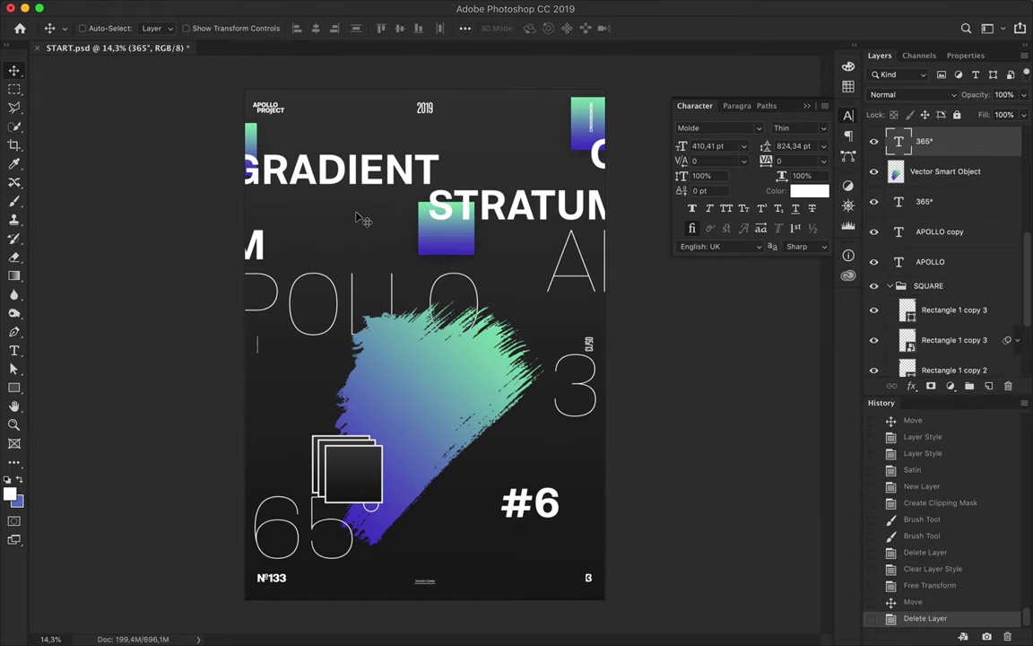
{"action": "scroll", "coordinate": [269, 162], "scroll_direction": "up", "scroll_amount": 3}
{"action": "left_click", "coordinate": [136, 101]}
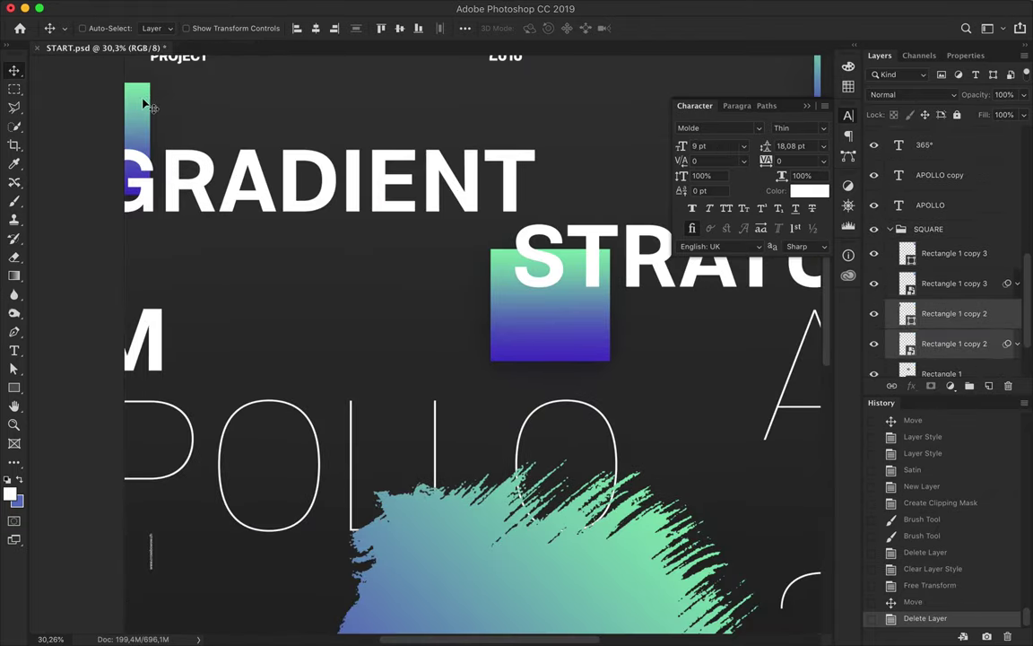
{"action": "scroll", "coordinate": [368, 347], "scroll_direction": "down", "scroll_amount": 5}
{"action": "left_click", "coordinate": [368, 465]}
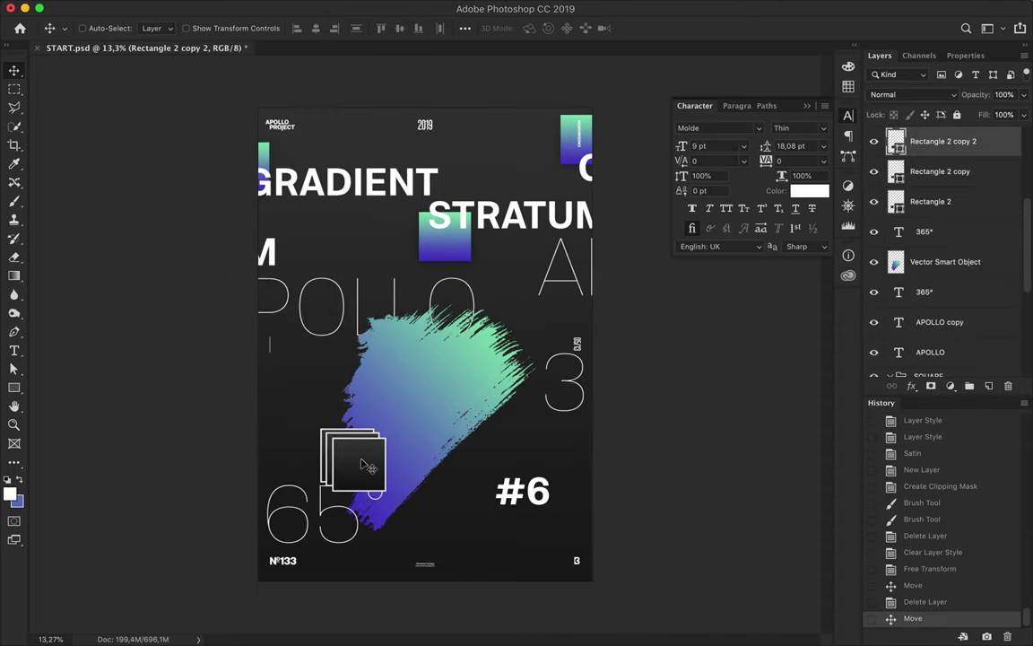
{"action": "left_click_drag", "start_coordinate": [541, 494], "coordinate": [574, 451]}
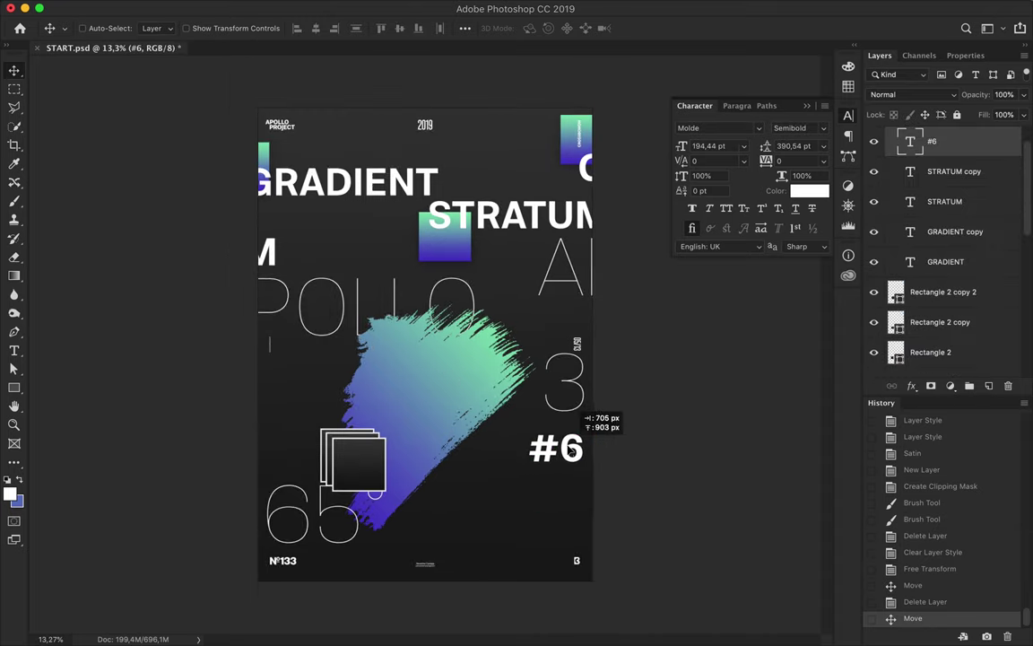
Duplicate a gradient square beside STRATUM and hide the brush-stroke shape.
{"action": "left_click", "coordinate": [430, 235]}
{"action": "left_click_drag", "start_coordinate": [456, 260], "coordinate": [469, 234]}
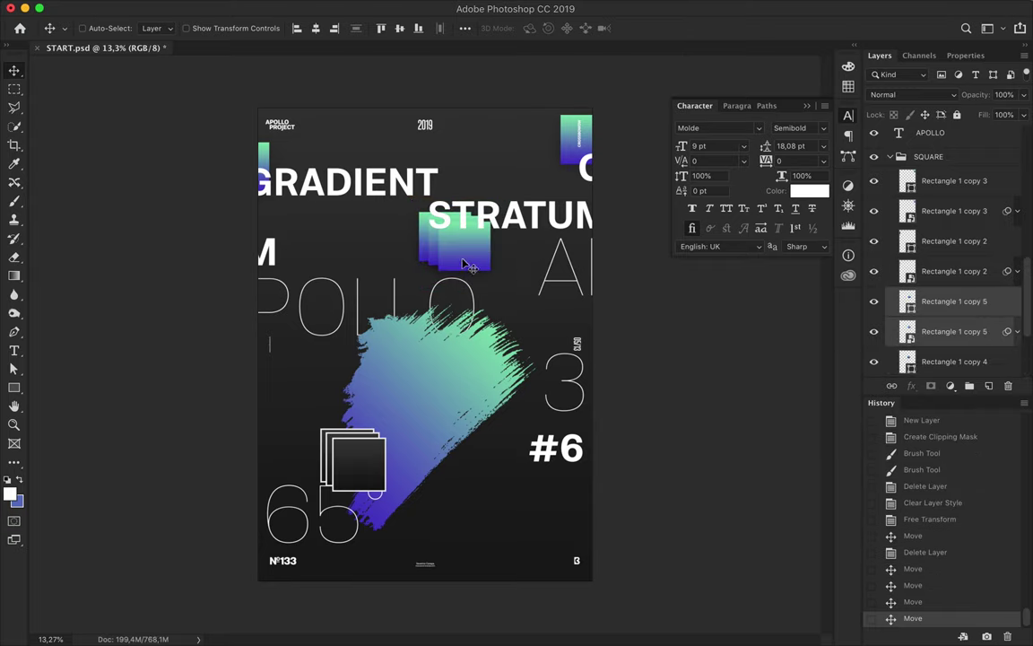
{"action": "left_click", "coordinate": [463, 428], "text": "ctrl"}
{"action": "key", "text": "ctrl+comma"}
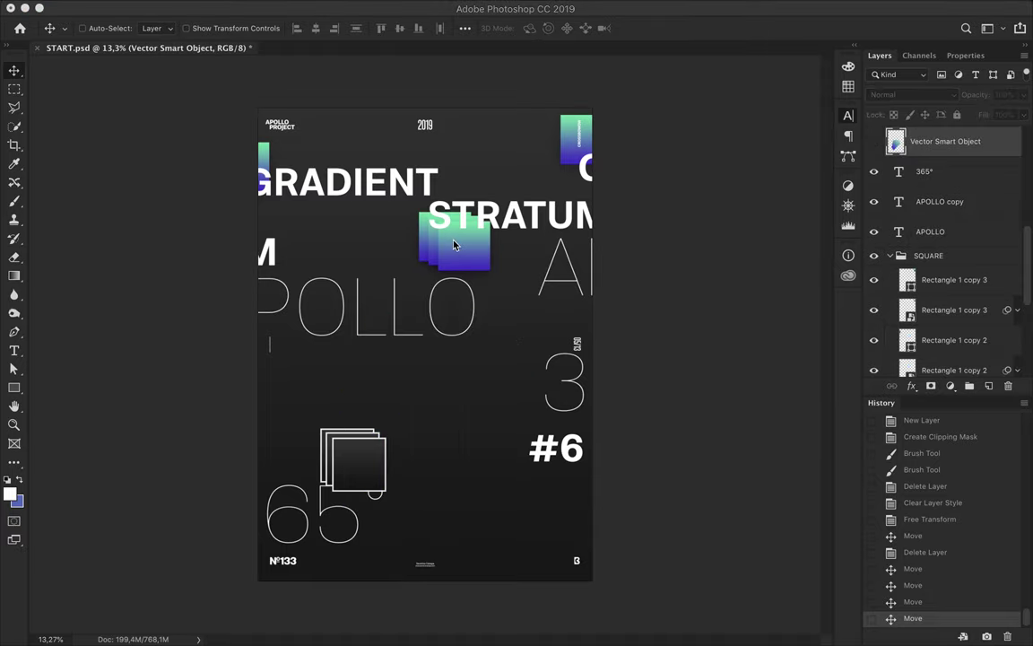
{"action": "scroll", "coordinate": [504, 296], "scroll_direction": "up", "scroll_amount": 2}
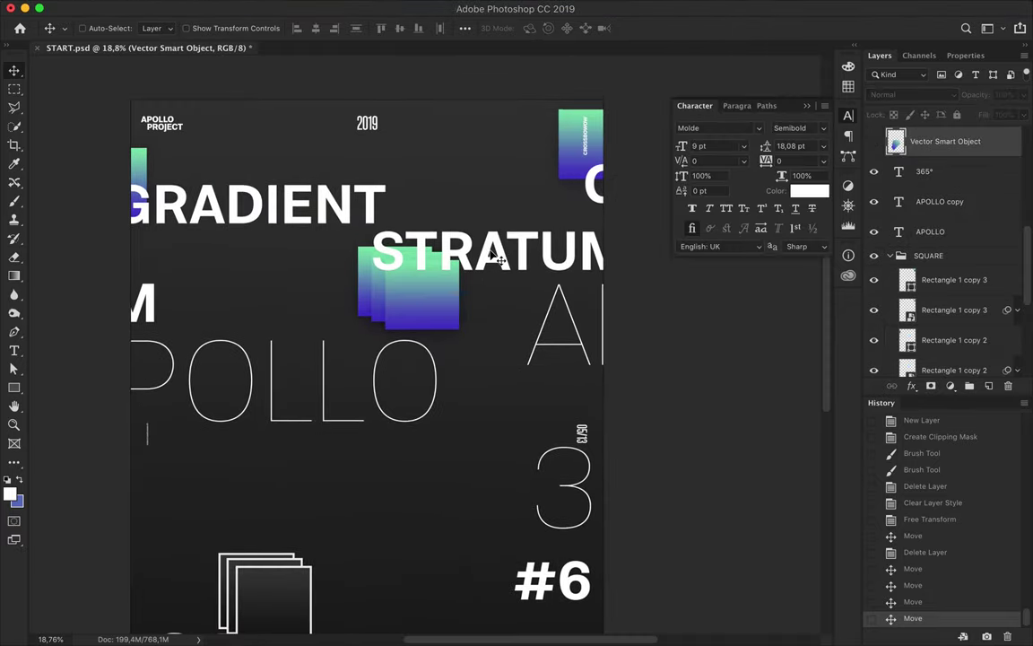
Duplicate the STRATUM text layer and nudge the copy into place.
{"action": "left_click", "coordinate": [494, 256], "text": "ctrl"}
{"action": "left_click", "coordinate": [375, 386], "text": "ctrl"}
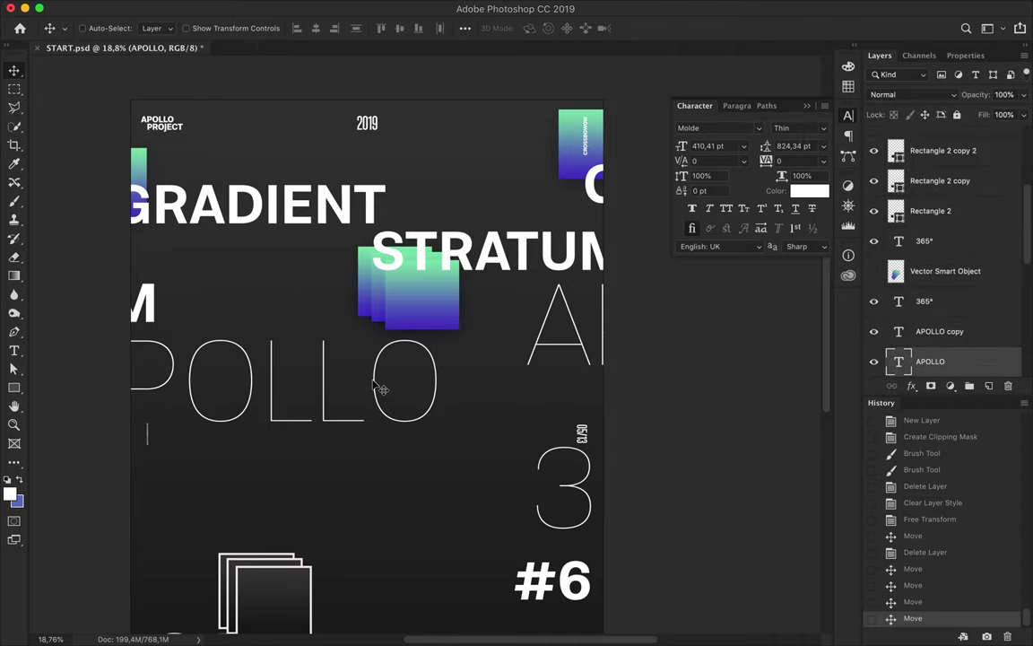
{"action": "scroll", "coordinate": [392, 259], "scroll_direction": "down", "scroll_amount": 1}
{"action": "key", "text": "ctrl+j"}
{"action": "mouse_move", "coordinate": [148, 260]}
{"action": "left_mouse_down"}
{"action": "mouse_move", "coordinate": [154, 278]}
{"action": "mouse_move", "coordinate": [154, 260]}
{"action": "left_mouse_up"}
{"action": "scroll", "coordinate": [400, 281], "scroll_direction": "up", "scroll_amount": 3}
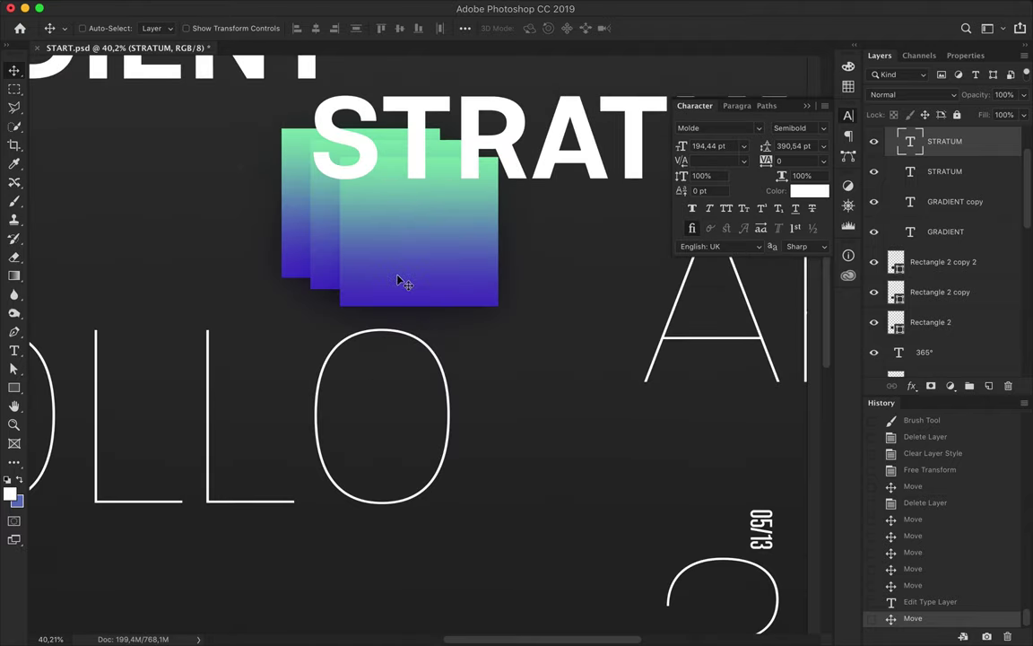
Reposition the front gradient square within the stacked squares.
{"action": "left_click_drag", "start_coordinate": [453, 248], "coordinate": [426, 231]}
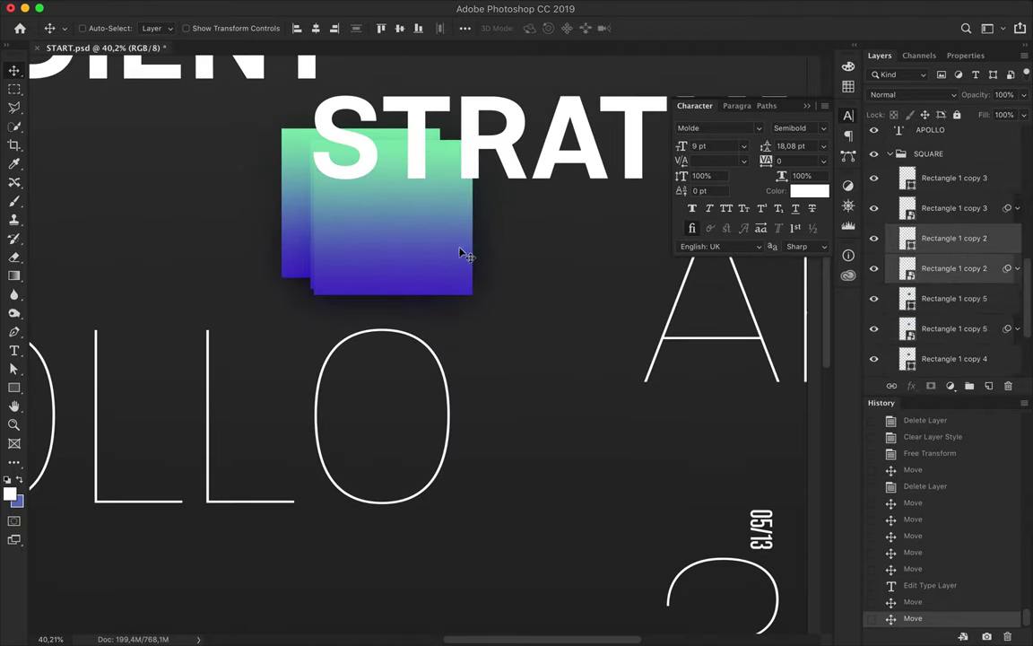
{"action": "key", "text": "ctrl+z"}
{"action": "left_click_drag", "start_coordinate": [393, 229], "coordinate": [427, 231]}
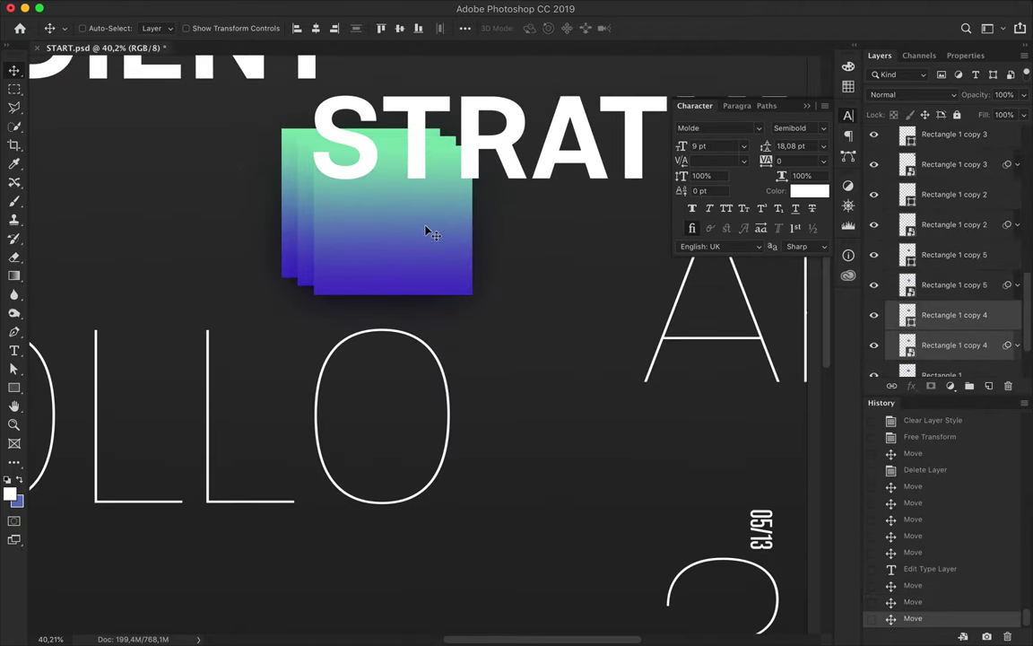
{"action": "scroll", "coordinate": [427, 226], "scroll_direction": "down", "scroll_amount": 3}
{"action": "scroll", "coordinate": [359, 264], "scroll_direction": "down", "scroll_amount": 2}
Duplicate the Rectangle square stack toward the lower right, undoing a first resize attempt.
{"action": "left_click", "coordinate": [954, 256]}
{"action": "left_click", "coordinate": [955, 344], "text": "shift"}
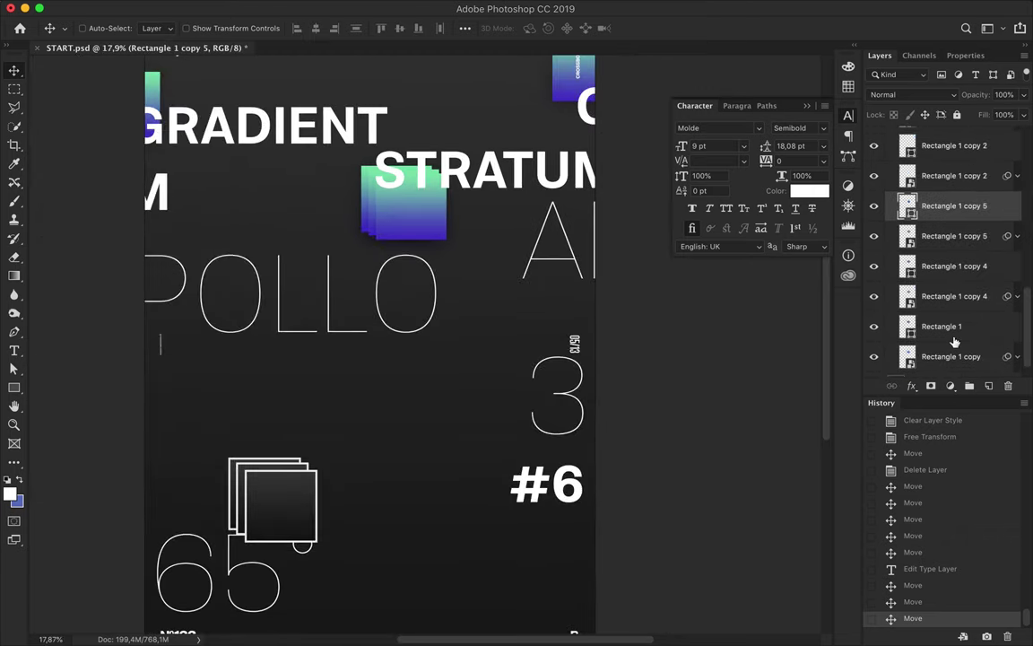
{"action": "left_click_drag", "start_coordinate": [403, 206], "coordinate": [457, 395]}
{"action": "key", "text": "ctrl+t"}
{"action": "mouse_move", "coordinate": [496, 435]}
{"action": "left_mouse_down"}
{"action": "mouse_move", "coordinate": [463, 398]}
{"action": "mouse_move", "coordinate": [475, 397]}
{"action": "left_mouse_up"}
{"action": "key", "text": "Return"}
{"action": "key", "text": "ctrl+z"}
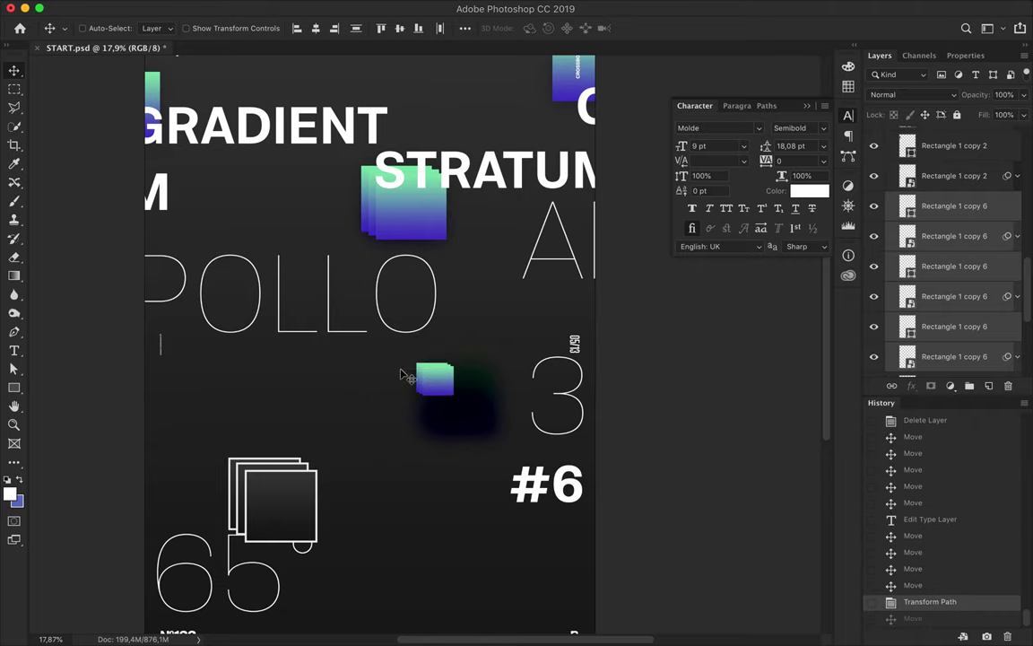
{"action": "key", "text": "ctrl+z"}
Rasterize the copied squares and shrink them into a small stack beside GRADIENT.
{"action": "right_click", "coordinate": [953, 220]}
{"action": "left_click", "coordinate": [933, 234]}
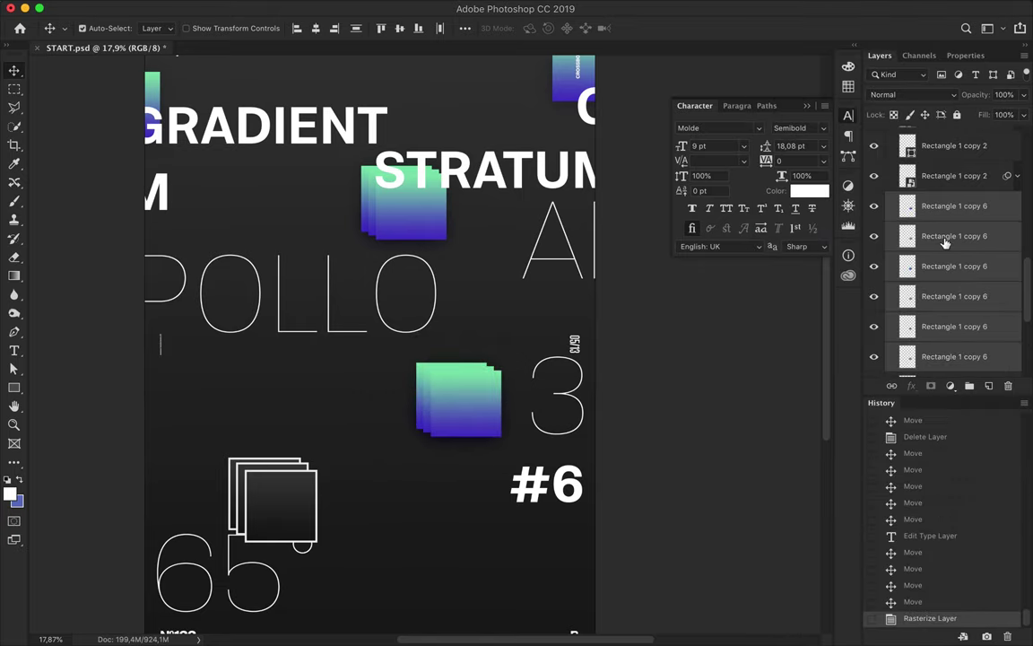
{"action": "key", "text": "ctrl+t"}
{"action": "mouse_move", "coordinate": [519, 444]}
{"action": "left_mouse_down"}
{"action": "mouse_move", "coordinate": [438, 381]}
{"action": "mouse_move", "coordinate": [530, 235]}
{"action": "mouse_move", "coordinate": [388, 113]}
{"action": "left_mouse_up"}
{"action": "key", "text": "Return"}
{"action": "scroll", "coordinate": [305, 216], "scroll_direction": "up", "scroll_amount": 2}
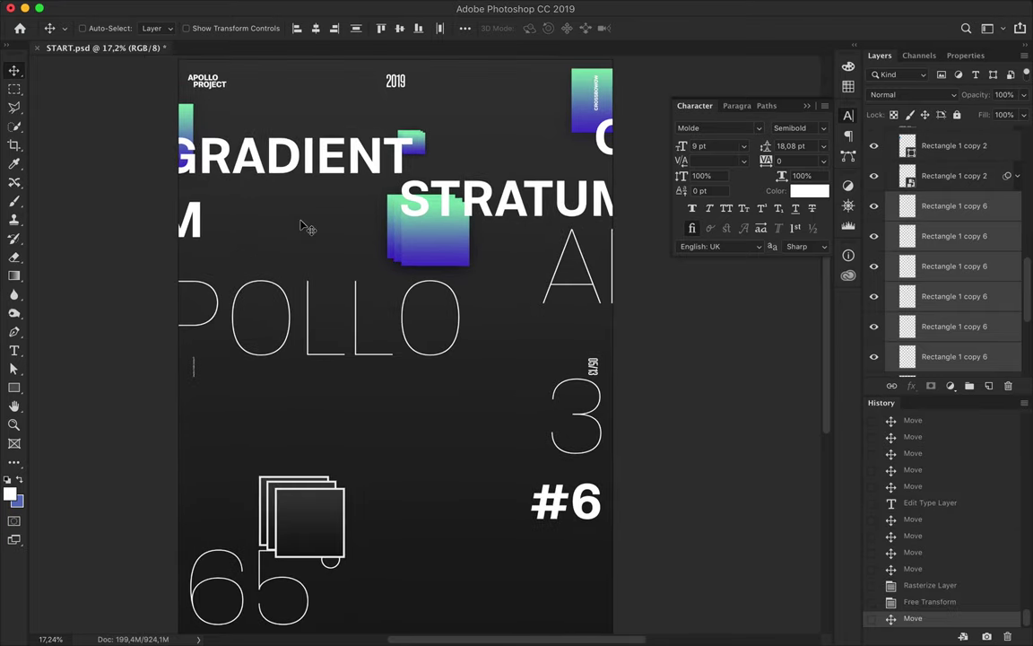
Select the 365° and APOLLO text layers and try SemiCondensed Thin, UltraLight and Semibold styles.
{"action": "left_click", "coordinate": [290, 312]}
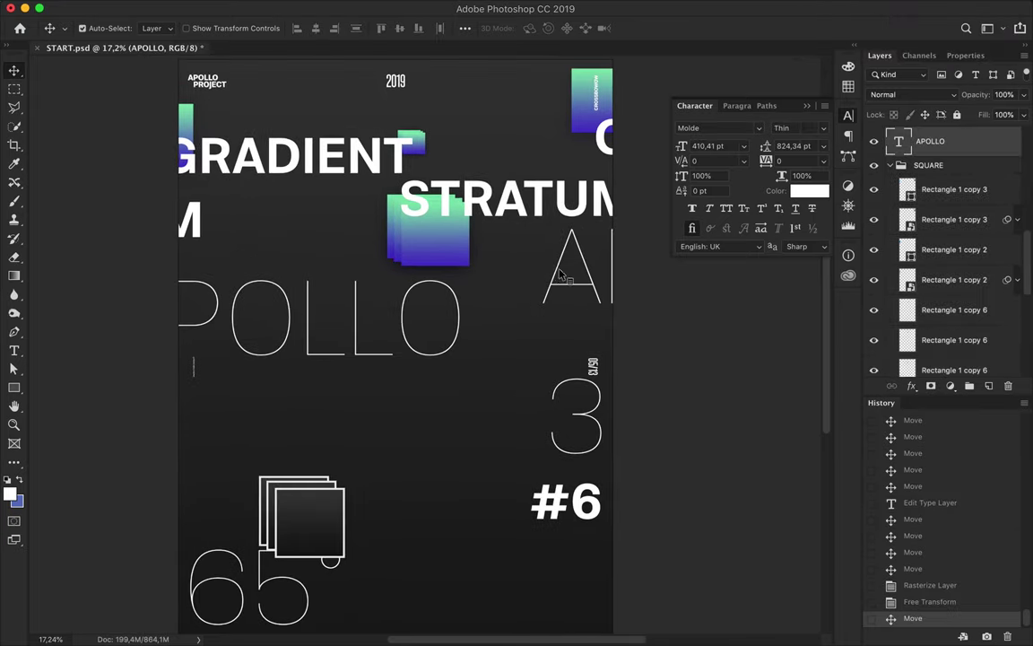
{"action": "left_click", "coordinate": [924, 184]}
{"action": "left_click", "coordinate": [930, 244], "text": "shift"}
{"action": "key", "text": "t"}
{"action": "left_click", "coordinate": [799, 128]}
{"action": "left_click", "coordinate": [816, 75]}
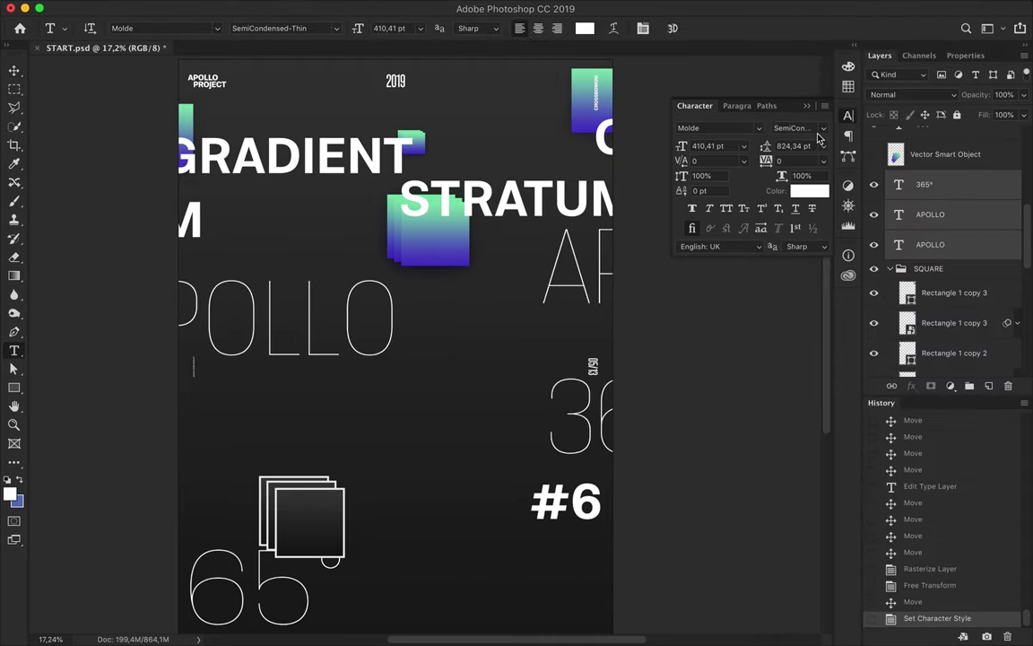
{"action": "key", "text": "Down"}
{"action": "key", "text": "Down"}
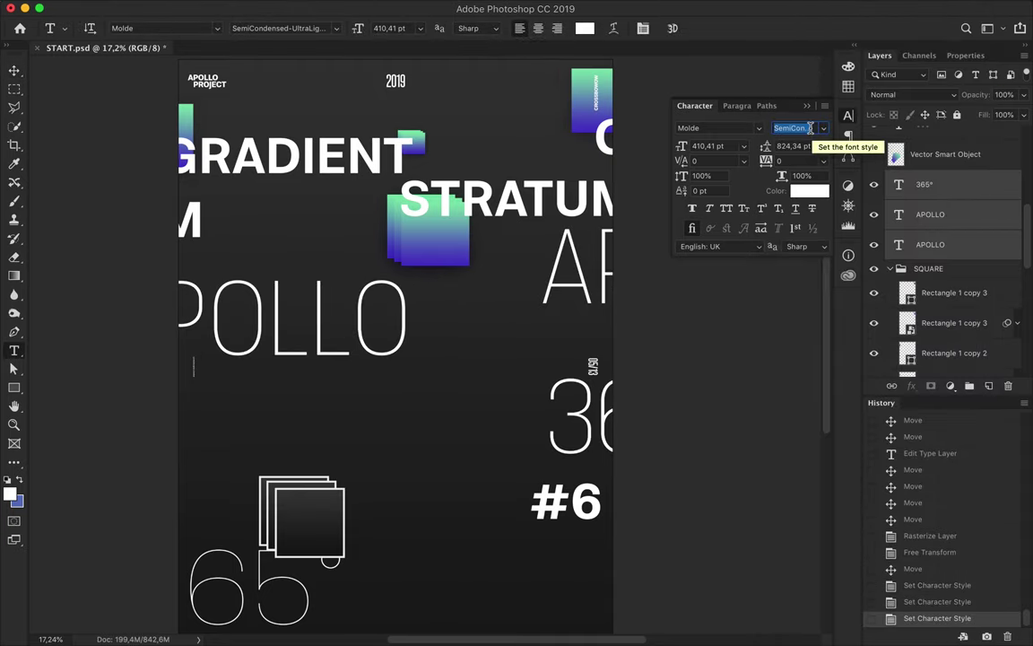
{"action": "left_click", "coordinate": [823, 128]}
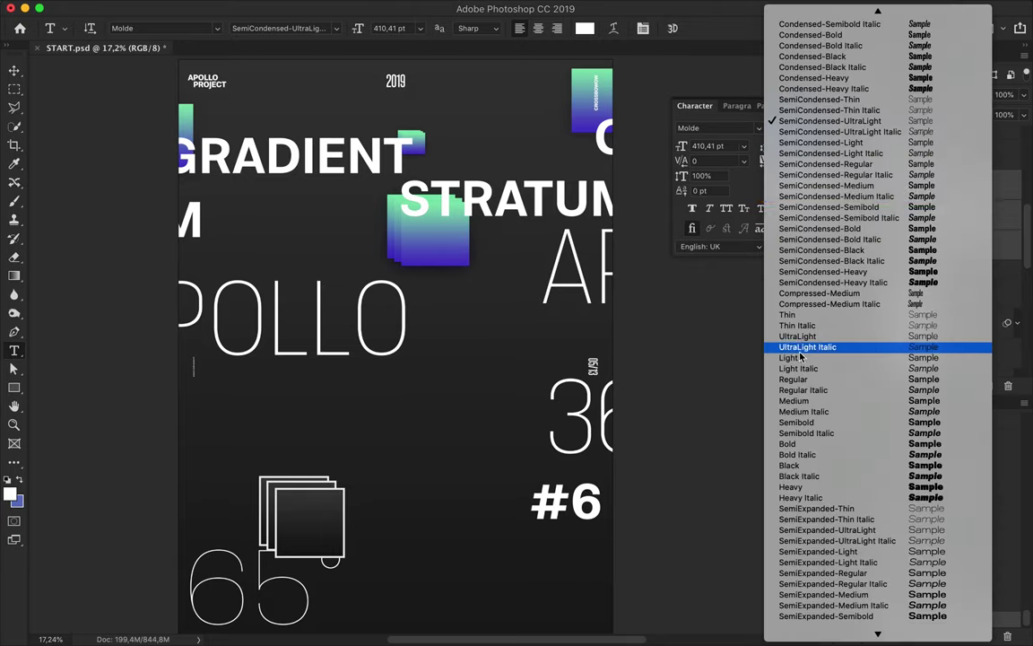
{"action": "left_click", "coordinate": [798, 422]}
Reduce the text to 360,41 pt and set the font weight to Light.
{"action": "scroll", "coordinate": [799, 422], "scroll_direction": "up", "scroll_amount": 2}
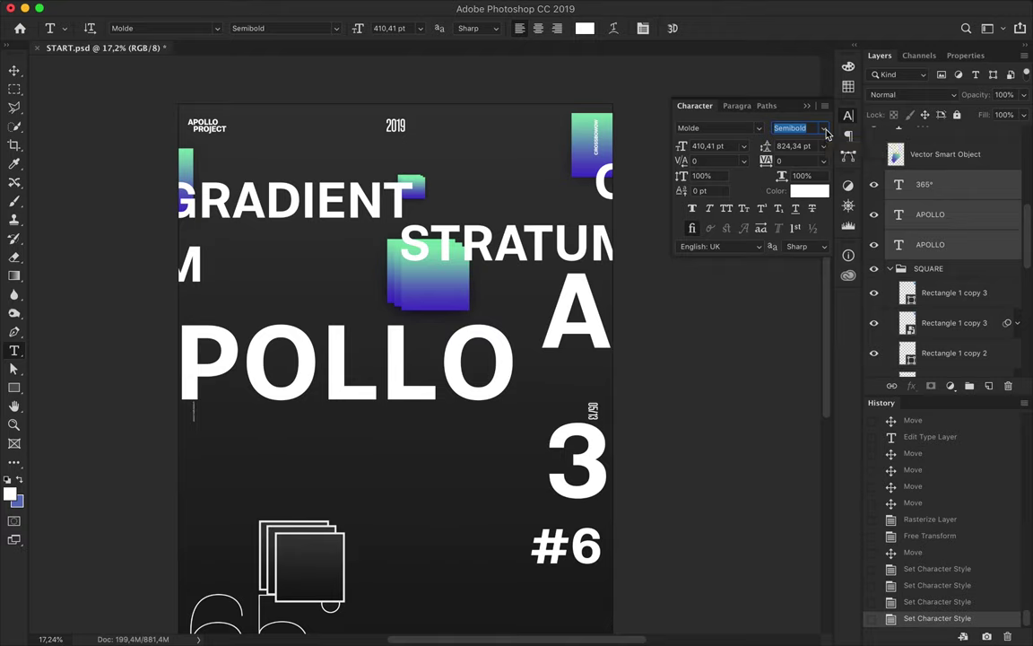
{"action": "key", "text": "shift+Down"}
{"action": "key", "text": "shift+Down"}
{"action": "key", "text": "shift+Down"}
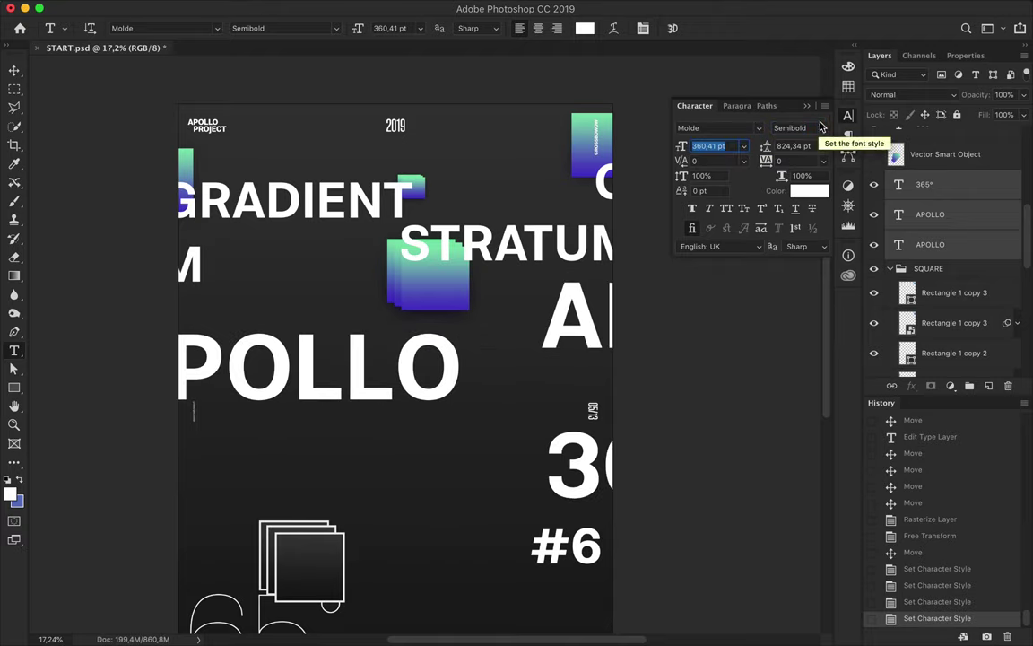
{"action": "left_click", "coordinate": [823, 127]}
{"action": "left_click", "coordinate": [808, 111]}
{"action": "left_click", "coordinate": [824, 127]}
{"action": "left_click", "coordinate": [803, 112]}
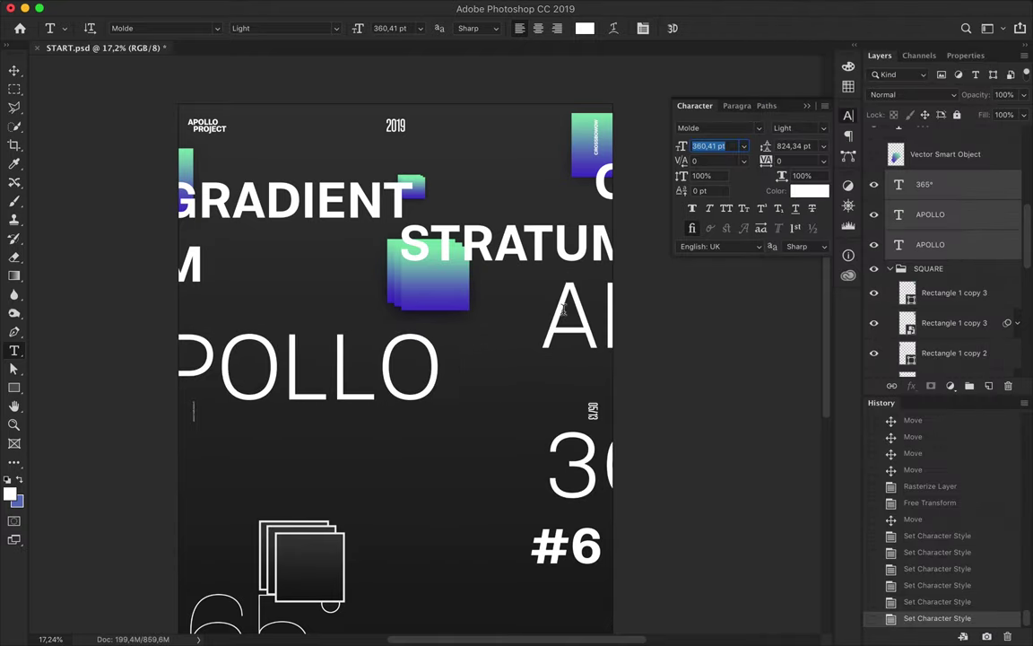
Scale the APOLLO and 365° text layers down to about 47%.
{"action": "key", "text": "v"}
{"action": "scroll", "coordinate": [942, 269], "scroll_direction": "up", "scroll_amount": 3}
{"action": "left_click_drag", "start_coordinate": [946, 270], "coordinate": [918, 232]}
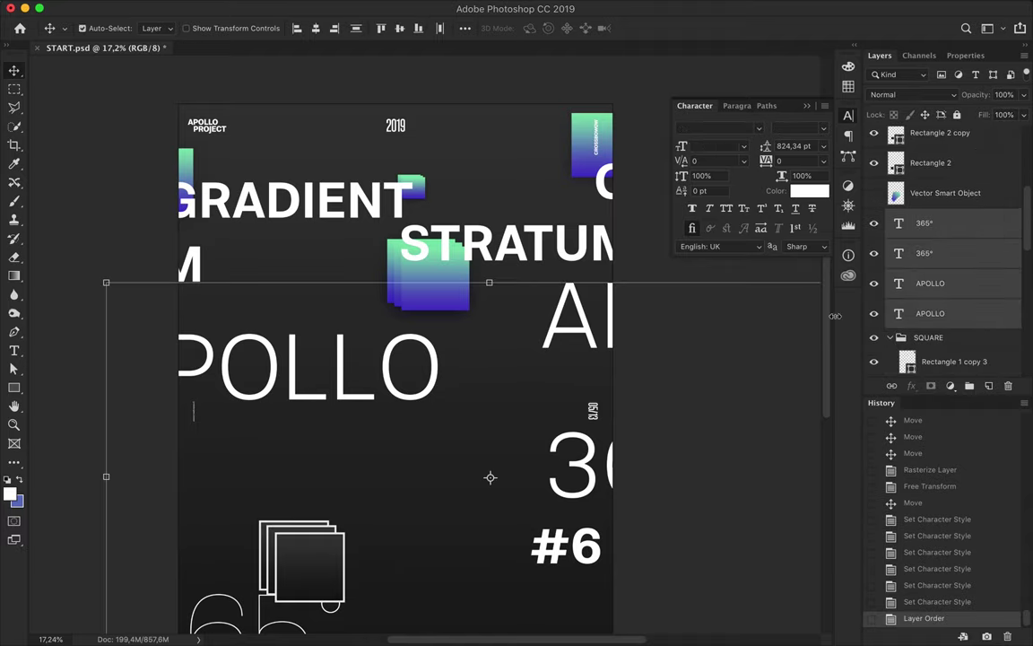
{"action": "key", "text": "ctrl+t"}
{"action": "scroll", "coordinate": [542, 315], "scroll_direction": "down", "scroll_amount": 4}
{"action": "mouse_move", "coordinate": [489, 488]}
{"action": "left_mouse_down"}
{"action": "mouse_move", "coordinate": [489, 102]}
{"action": "mouse_move", "coordinate": [489, 162]}
{"action": "mouse_move", "coordinate": [401, 168]}
{"action": "left_mouse_up"}
{"action": "key", "text": "Return"}
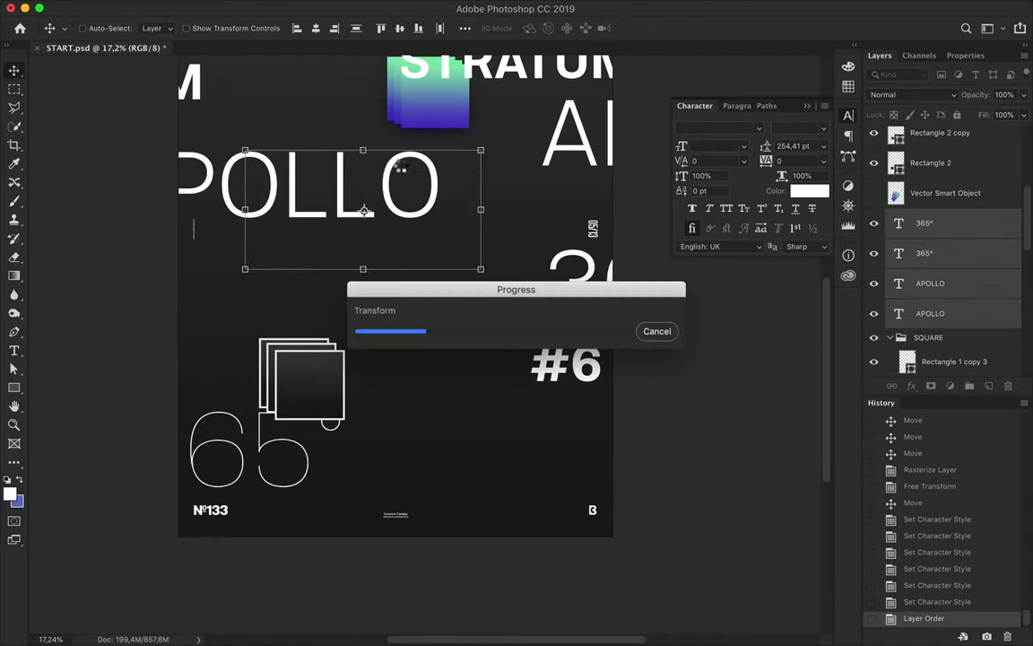
{"action": "scroll", "coordinate": [404, 270], "scroll_direction": "up", "scroll_amount": 3}
{"action": "double_click", "coordinate": [898, 282]}
{"action": "type", "text": "2700"}
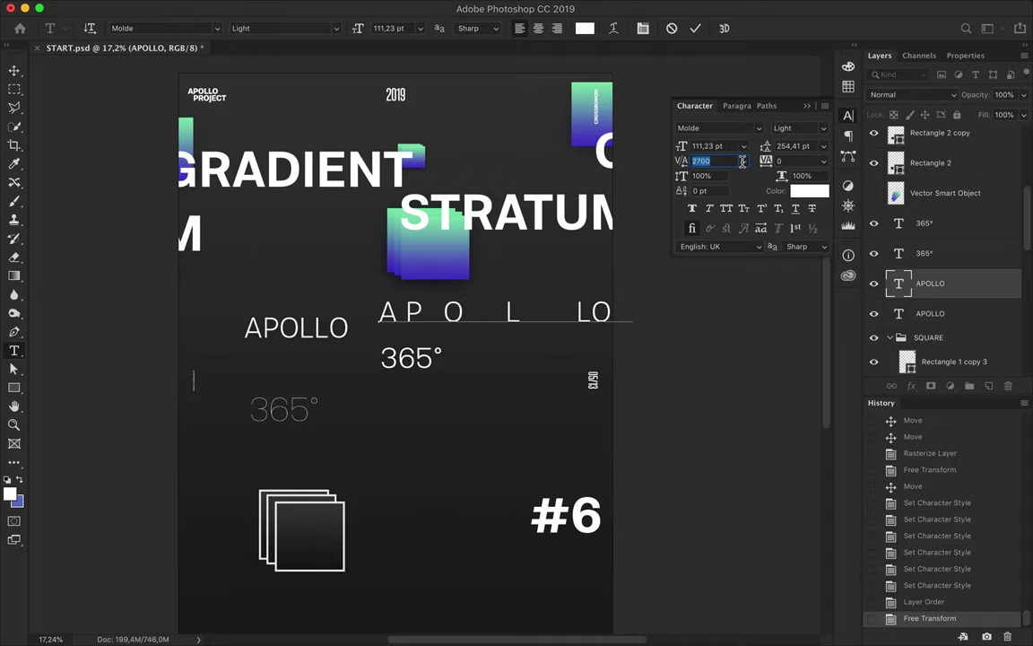
Move the widely spaced APOLLO line to the upper left and adjust its size and tracking.
{"action": "key", "text": "ctrl+Return"}
{"action": "key", "text": "v"}
{"action": "scroll", "coordinate": [314, 269], "scroll_direction": "right", "scroll_amount": 10}
{"action": "left_click_drag", "start_coordinate": [314, 271], "coordinate": [521, 319]}
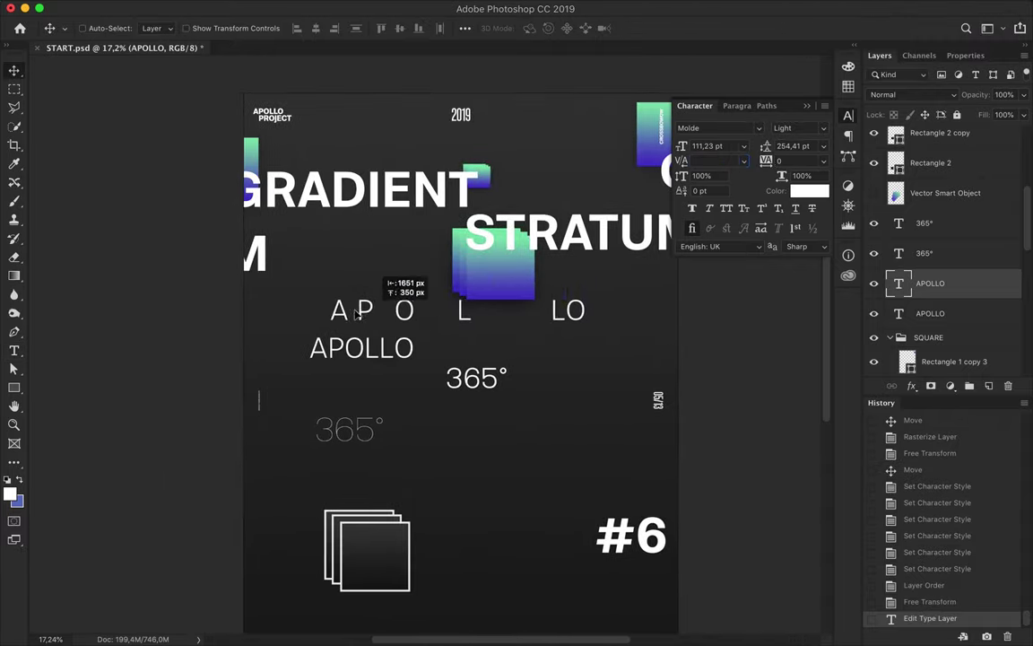
{"action": "left_click_drag", "start_coordinate": [681, 146], "coordinate": [646, 145]}
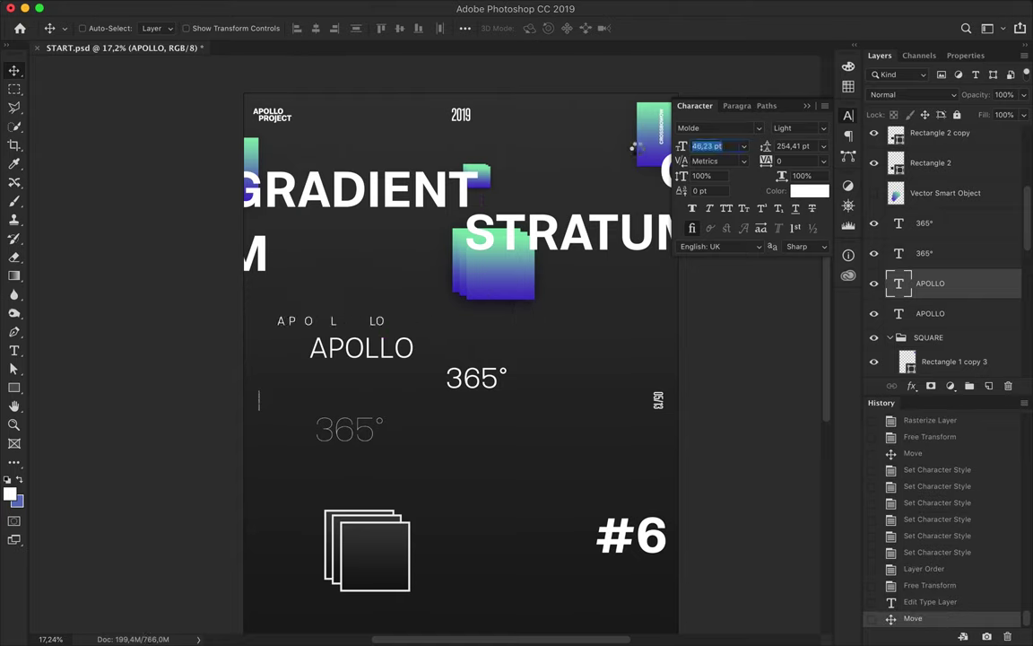
{"action": "key", "text": "t"}
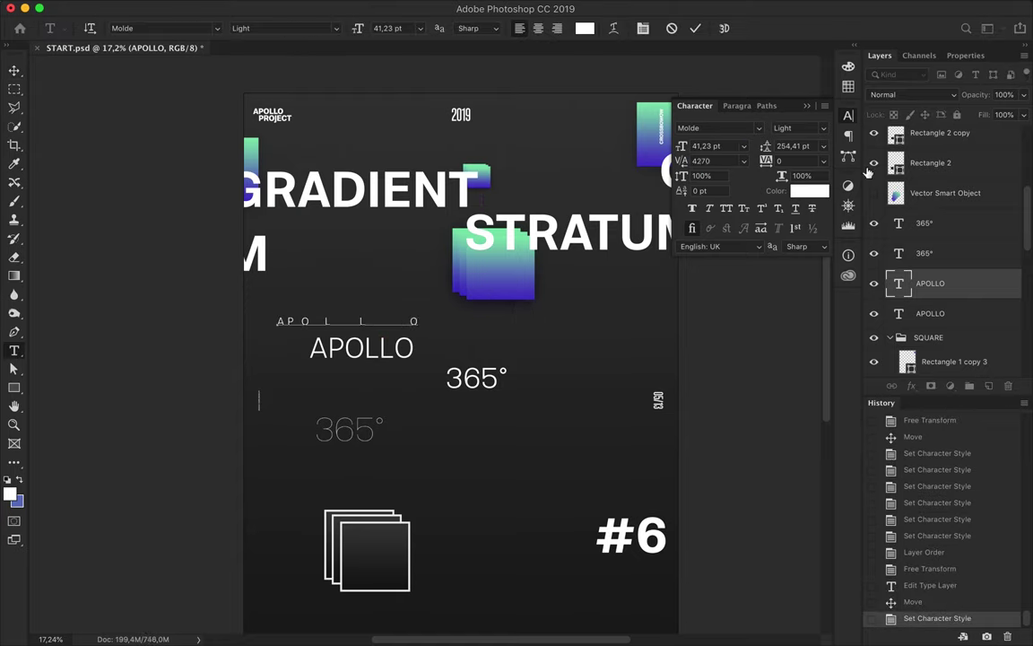
{"action": "key", "text": "Escape"}
{"action": "key", "text": "v"}
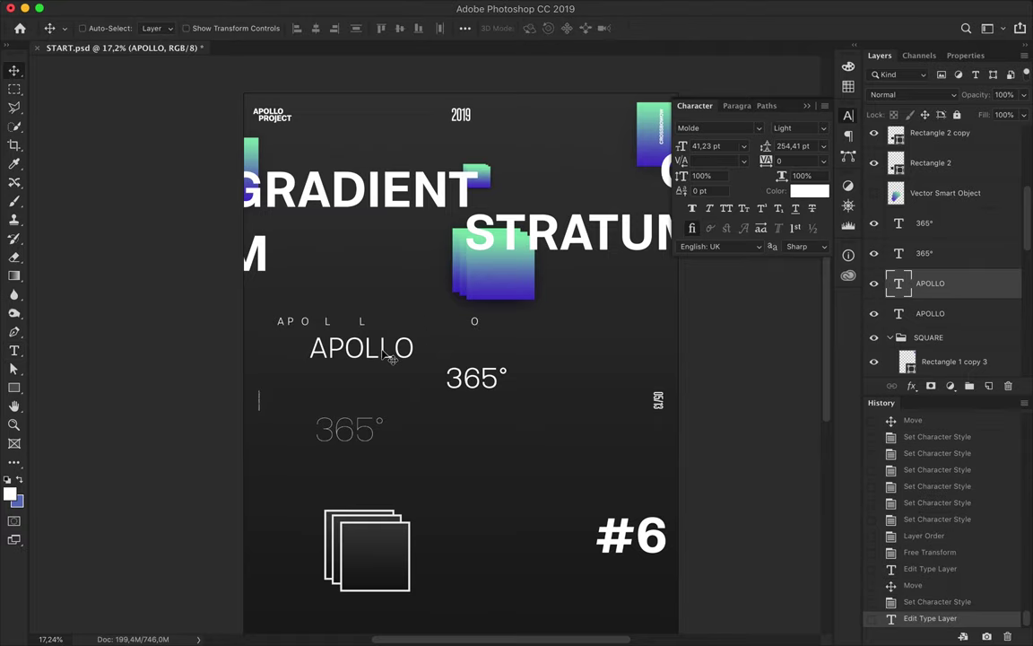
Delete the large APOLLO and 365° layers and retype a copied line as 365.
{"action": "left_click", "coordinate": [392, 355], "text": "ctrl"}
{"action": "key", "text": "Delete"}
{"action": "key", "text": "Delete"}
{"action": "key", "text": "Delete"}
{"action": "left_click_drag", "start_coordinate": [364, 322], "coordinate": [374, 357]}
{"action": "double_click", "coordinate": [373, 354]}
{"action": "type", "text": "365"}
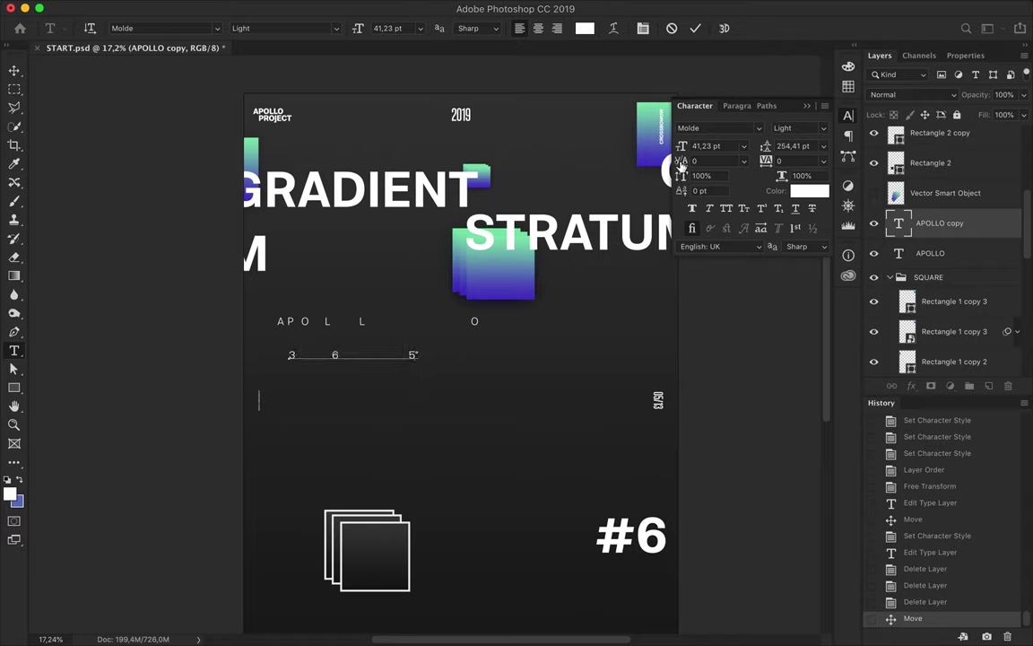
{"action": "key", "text": "ctrl+Return"}
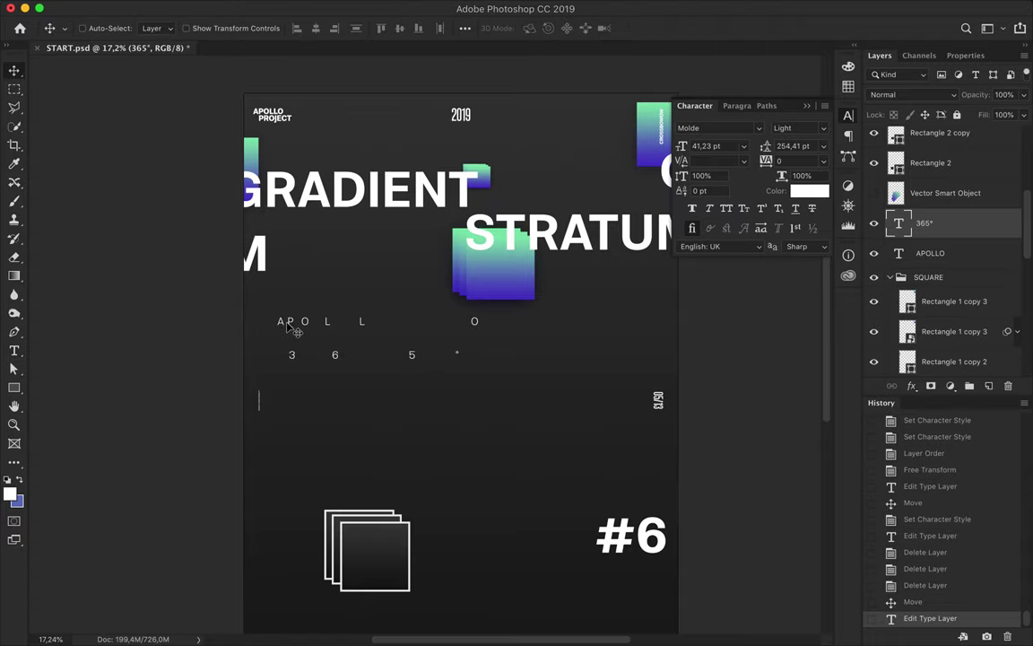
Place the 365° line beside APOLLO and adjust the APOLLO copy's letter spacing.
{"action": "left_click", "coordinate": [285, 323]}
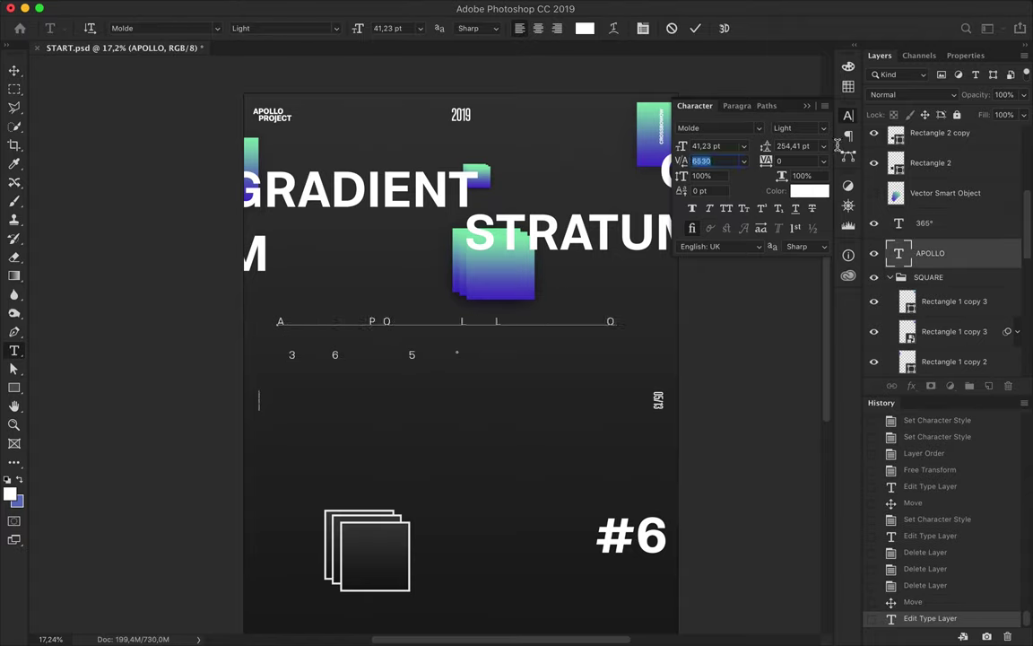
{"action": "left_click", "coordinate": [14, 70]}
{"action": "mouse_move", "coordinate": [412, 358]}
{"action": "left_mouse_down"}
{"action": "mouse_move", "coordinate": [417, 341]}
{"action": "mouse_move", "coordinate": [405, 357]}
{"action": "left_mouse_up"}
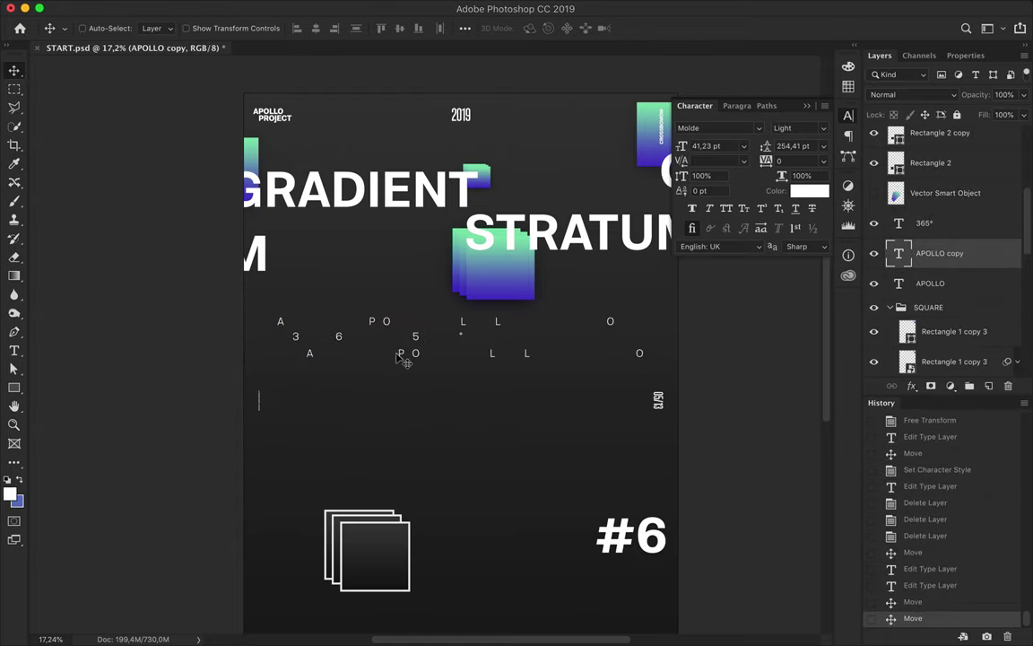
{"action": "double_click", "coordinate": [403, 358]}
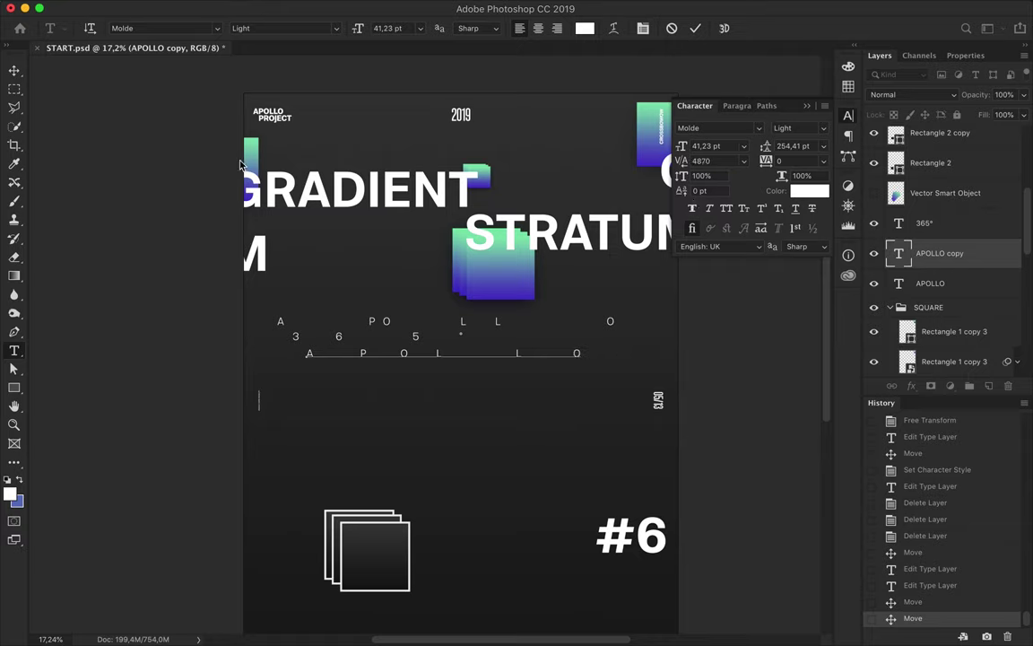
{"action": "key", "text": "Escape"}
{"action": "key", "text": "v"}
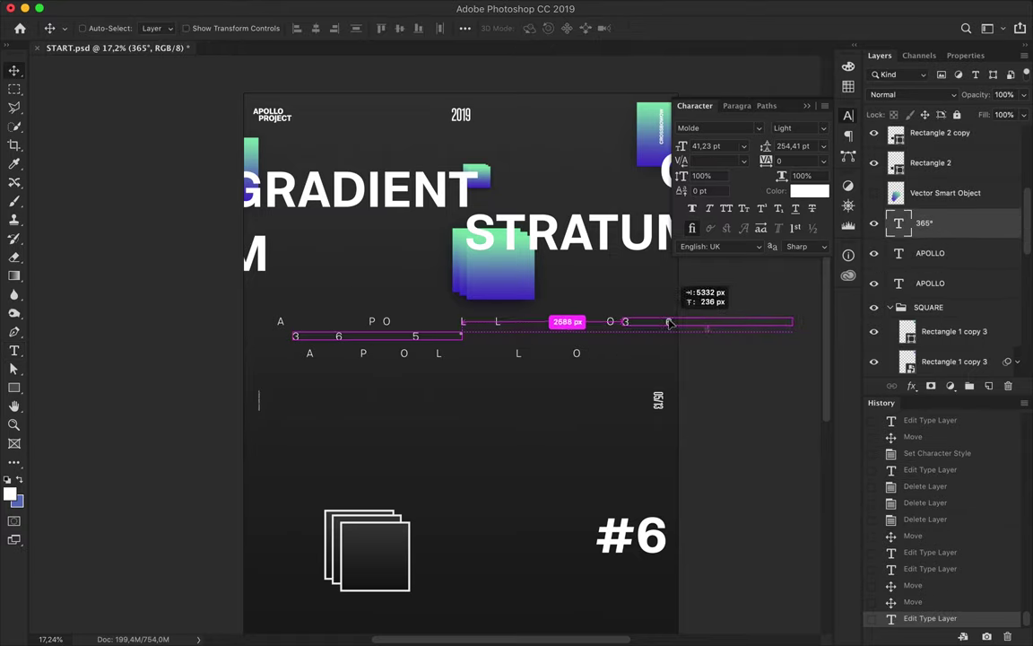
Duplicate the 365° line, vertically centre it with APOLLO, and move the row down-right.
{"action": "mouse_move", "coordinate": [339, 337]}
{"action": "left_mouse_down"}
{"action": "mouse_move", "coordinate": [664, 323]}
{"action": "mouse_move", "coordinate": [173, 348]}
{"action": "left_mouse_up"}
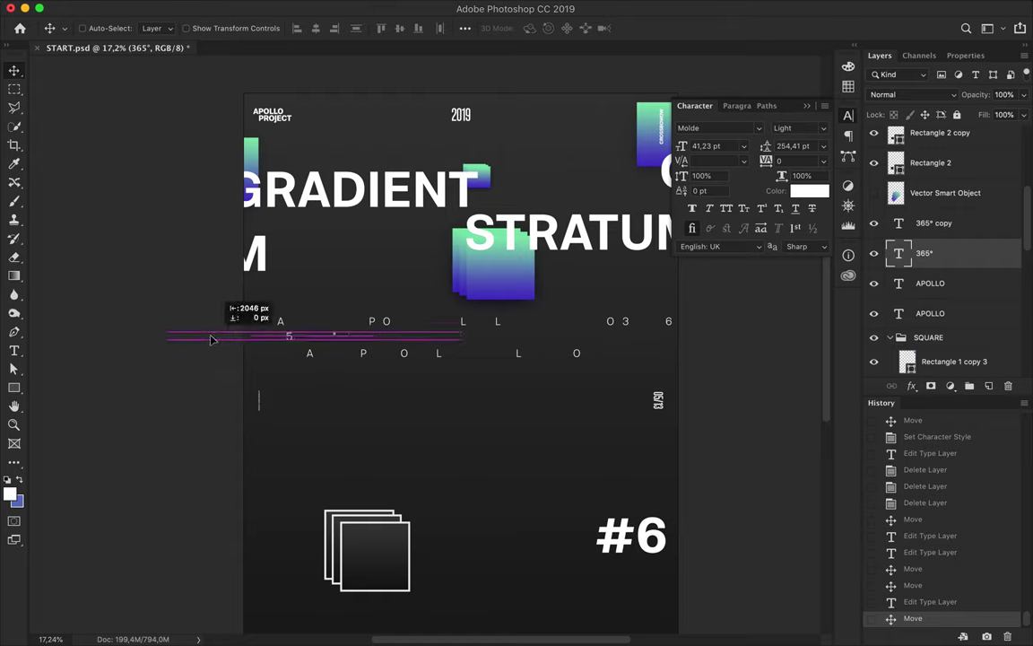
{"action": "left_click", "coordinate": [310, 354], "text": "super"}
{"action": "left_click_drag", "start_coordinate": [309, 355], "coordinate": [314, 337]}
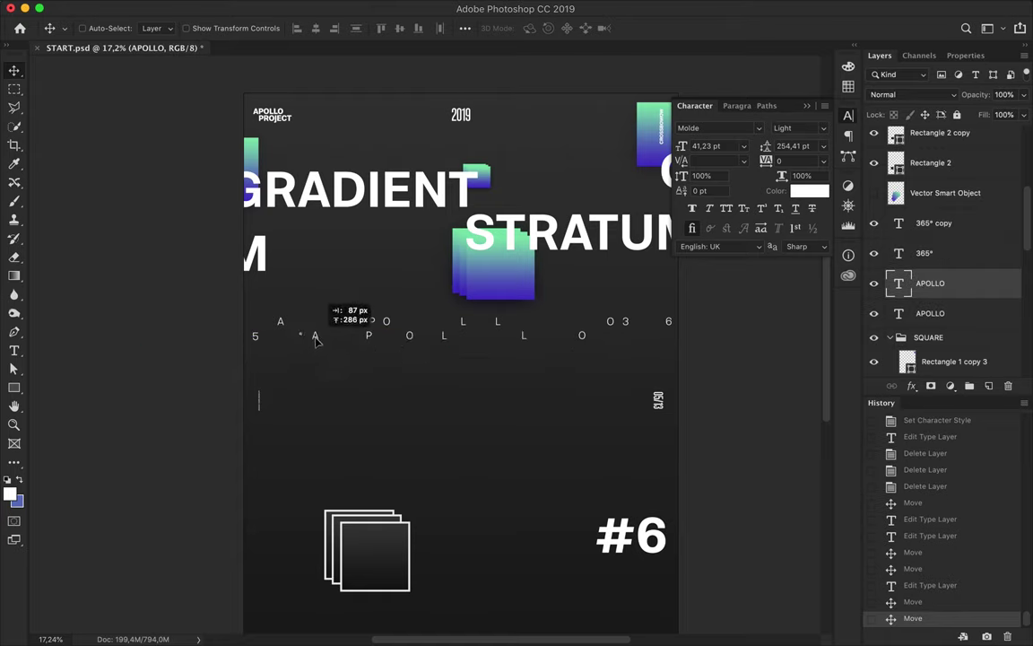
{"action": "left_click", "coordinate": [257, 341], "text": "shift"}
{"action": "left_click", "coordinate": [400, 28]}
{"action": "left_click_drag", "start_coordinate": [535, 337], "coordinate": [654, 360]}
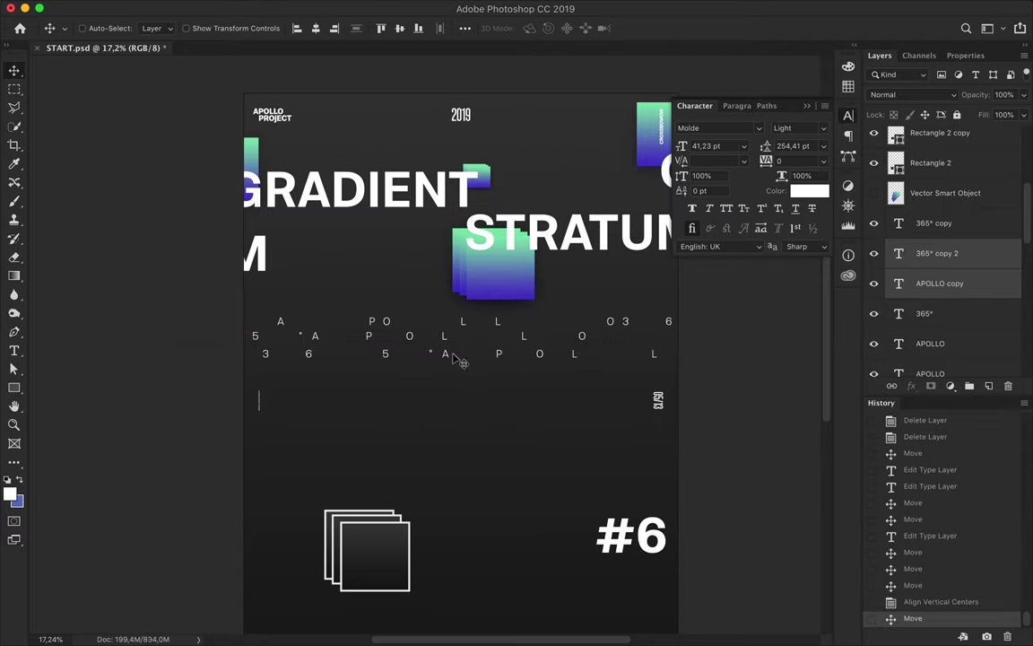
{"action": "left_click_drag", "start_coordinate": [454, 357], "coordinate": [464, 357]}
Shift the APOLLO copy row left and change its letter spacing.
{"action": "key", "text": "t"}
{"action": "left_click", "coordinate": [507, 353]}
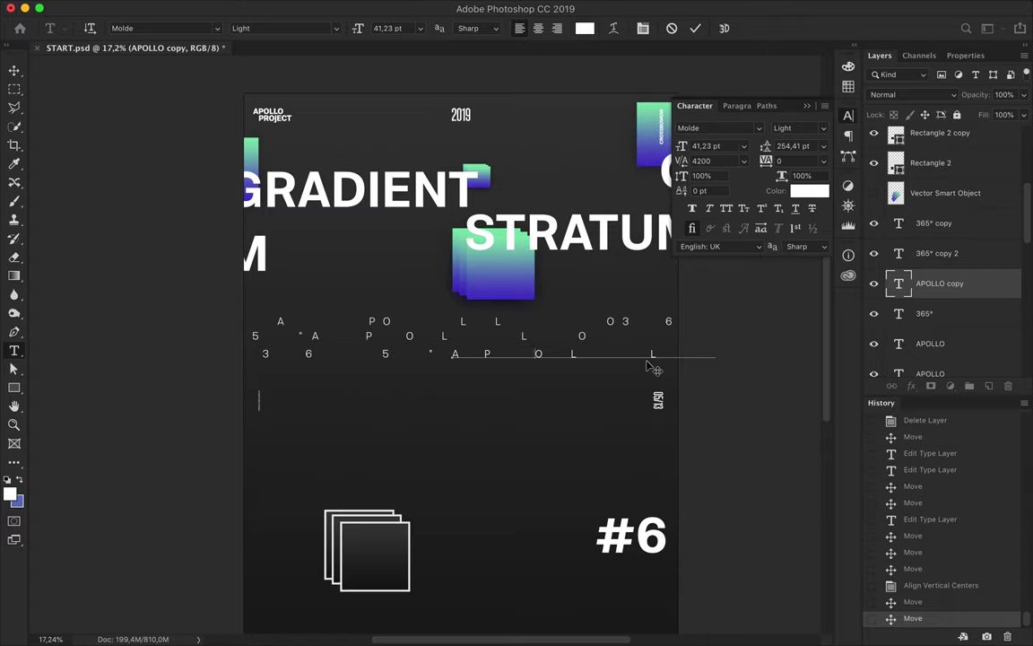
{"action": "key", "text": "Escape"}
{"action": "key", "text": "v"}
{"action": "mouse_move", "coordinate": [652, 368]}
{"action": "left_mouse_down"}
{"action": "mouse_move", "coordinate": [364, 359]}
{"action": "mouse_move", "coordinate": [411, 380]}
{"action": "left_mouse_up"}
{"action": "double_click", "coordinate": [899, 283]}
{"action": "left_click", "coordinate": [702, 160]}
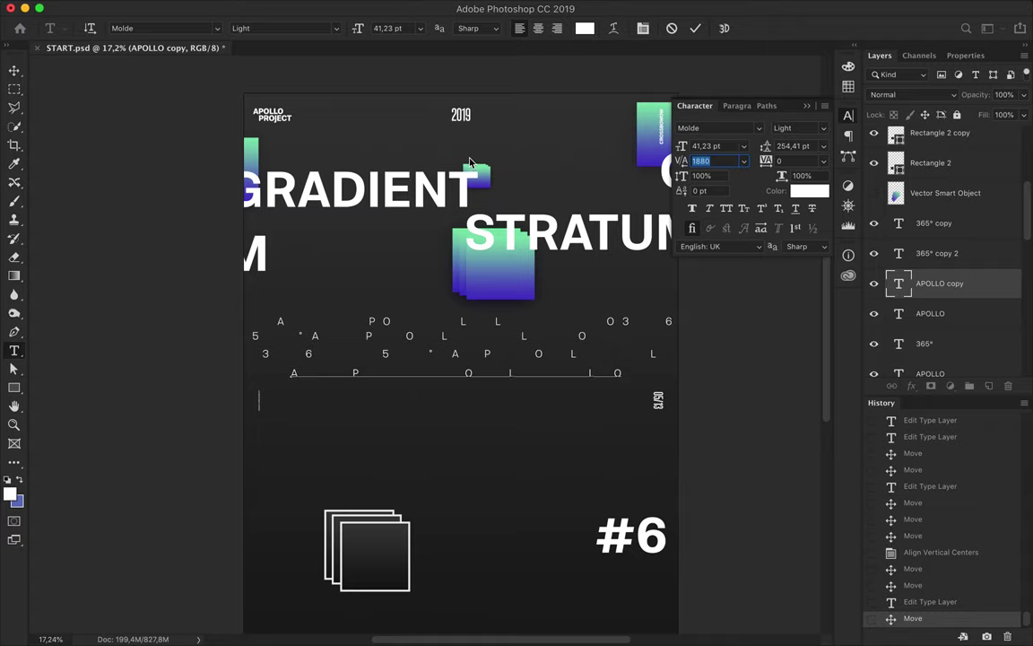
{"action": "key", "text": "Escape"}
{"action": "key", "text": "v"}
Duplicate the APOLLO and 365° rows downward as a fifth line with new letter spacing.
{"action": "left_click", "coordinate": [394, 328]}
{"action": "left_click_drag", "start_coordinate": [491, 363], "coordinate": [503, 400]}
{"action": "left_click_drag", "start_coordinate": [305, 392], "coordinate": [315, 398]}
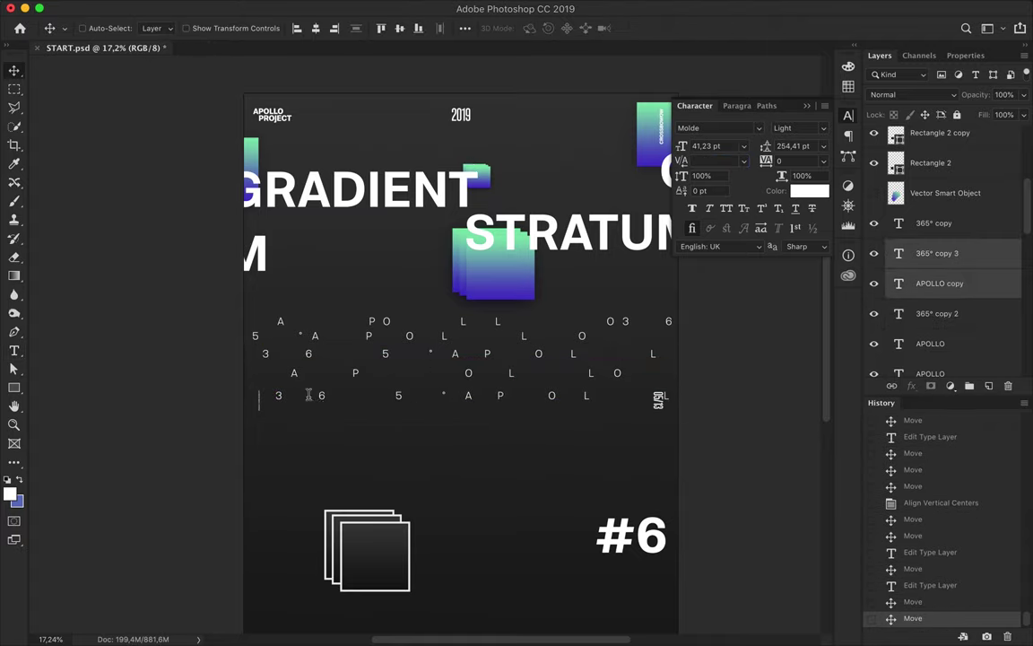
{"action": "double_click", "coordinate": [308, 394]}
{"action": "left_click", "coordinate": [702, 161]}
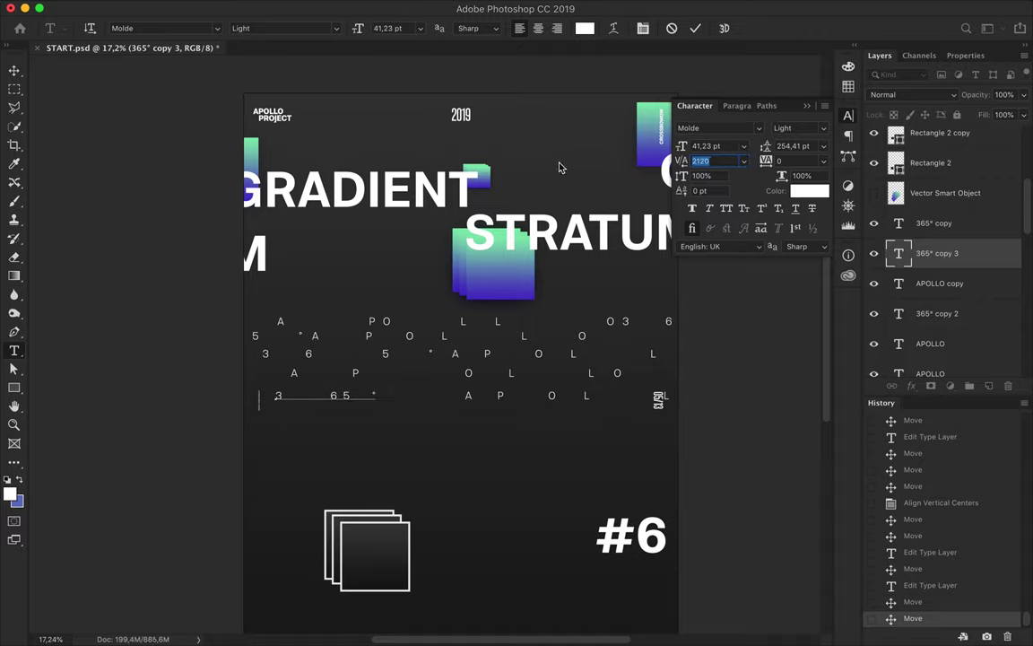
{"action": "key", "text": "Escape"}
{"action": "key", "text": "v"}
Slide the fifth-row APOLLO copy left and set its final letter spacing.
{"action": "left_click_drag", "start_coordinate": [470, 399], "coordinate": [400, 399]}
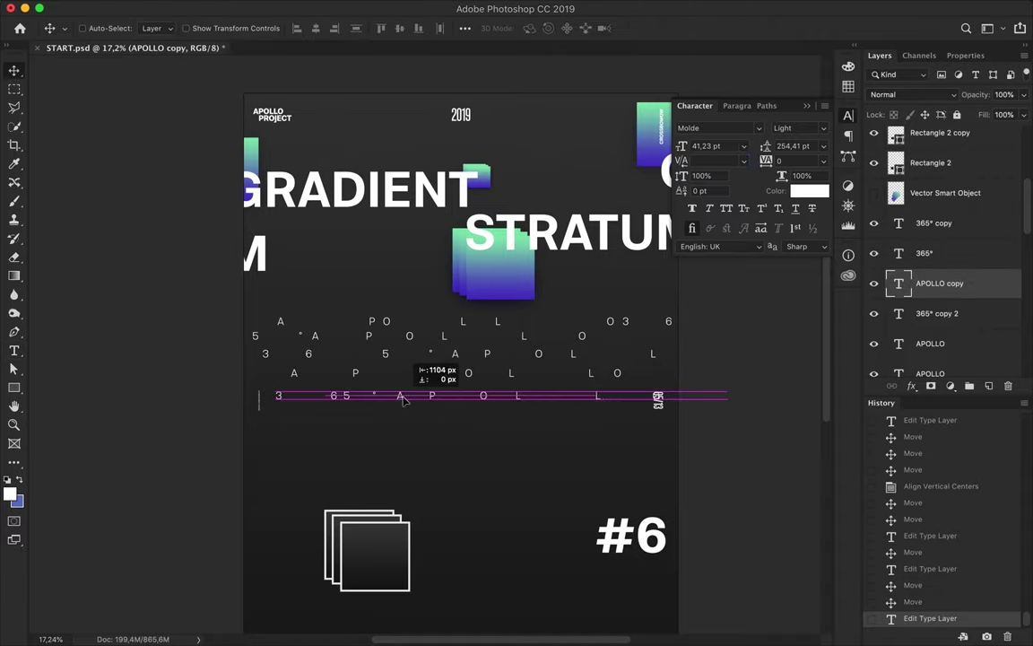
{"action": "key", "text": "t"}
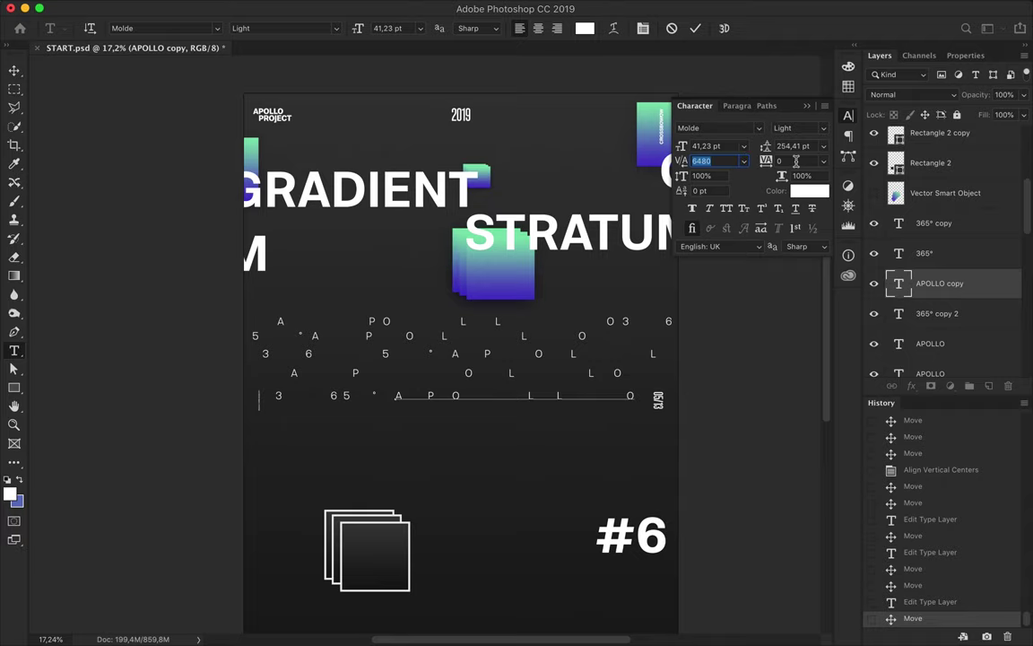
{"action": "key", "text": "Escape"}
{"action": "key", "text": "v"}
{"action": "scroll", "coordinate": [441, 287], "scroll_direction": "down", "scroll_amount": 1}
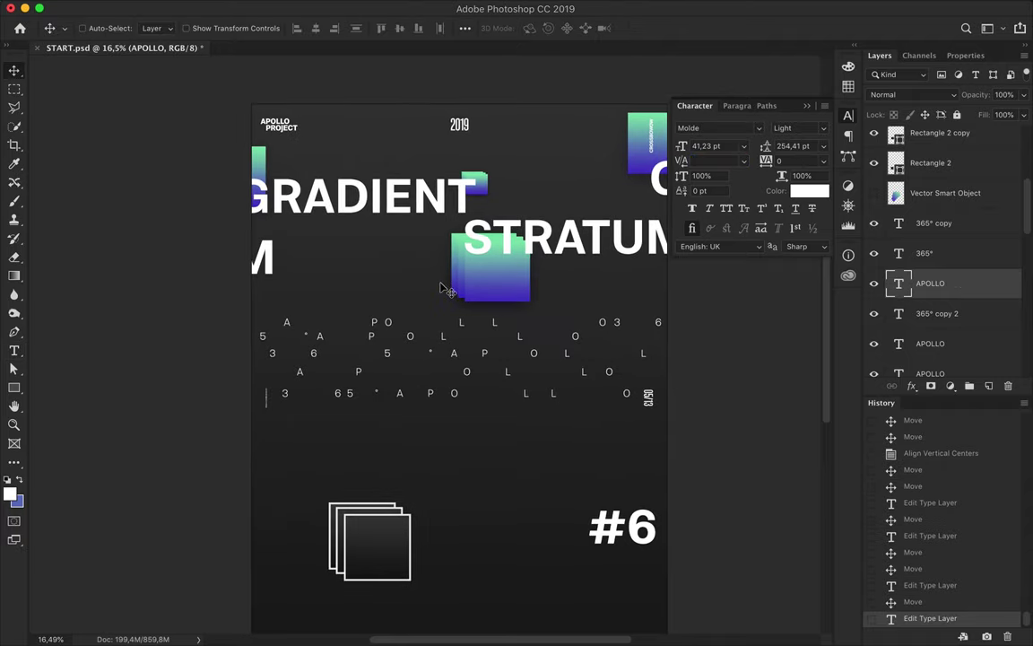
Shrink GRADIENT, set STRATUM to 131 pt, and shift both titles right.
{"action": "left_click", "coordinate": [443, 199]}
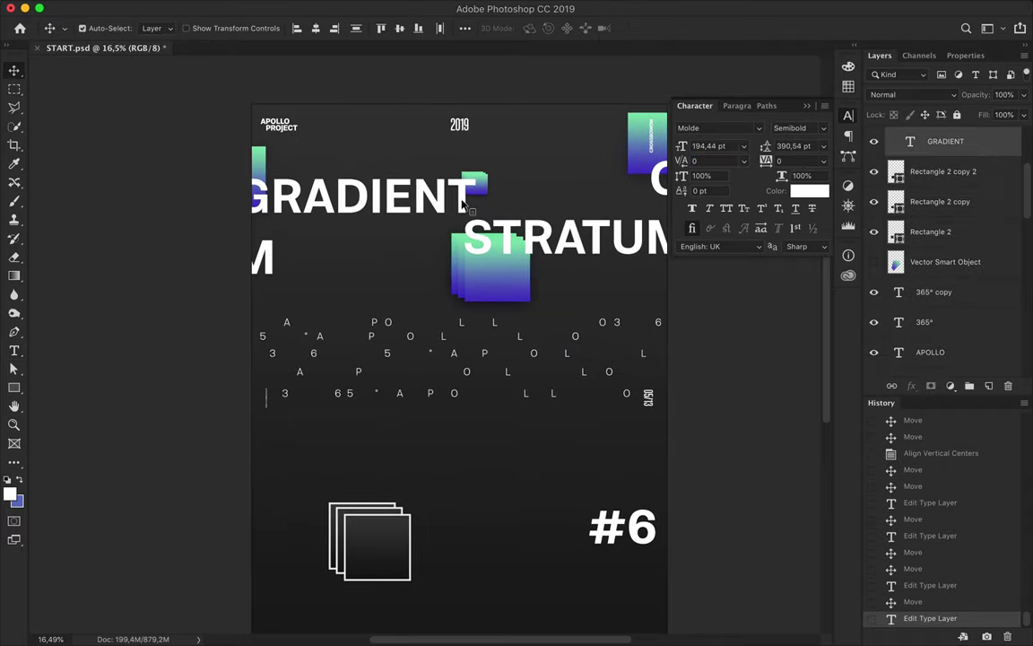
{"action": "key", "text": "super"}
{"action": "key", "text": "Return"}
{"action": "key", "text": "alt+bracketright"}
{"action": "key", "text": "alt+bracketright"}
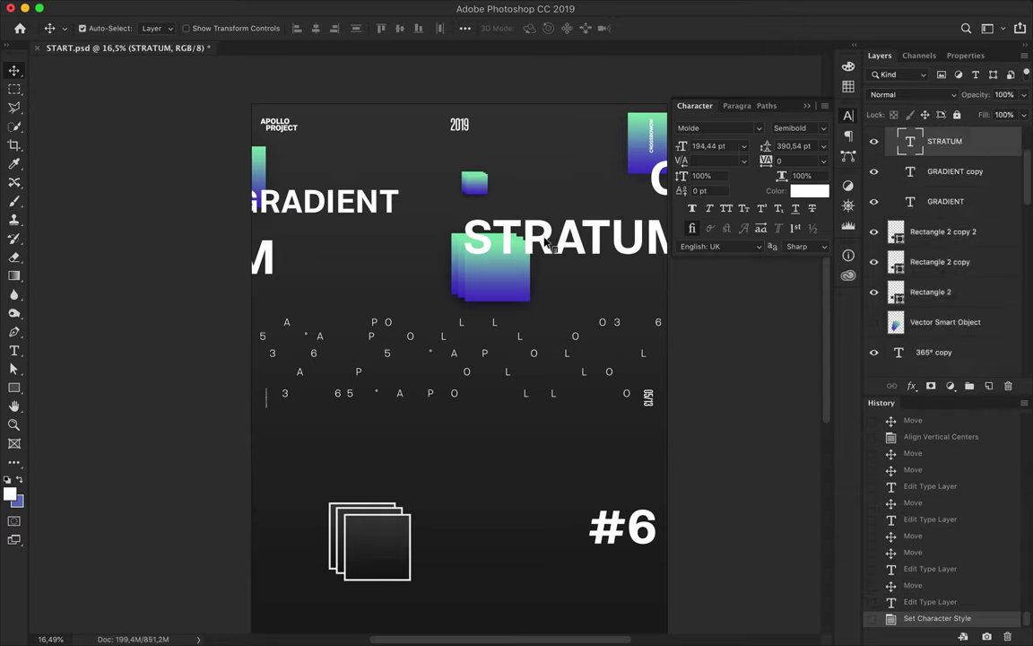
{"action": "type", "text": "131"}
{"action": "key", "text": "Return"}
{"action": "left_click_drag", "start_coordinate": [545, 208], "coordinate": [617, 208]}
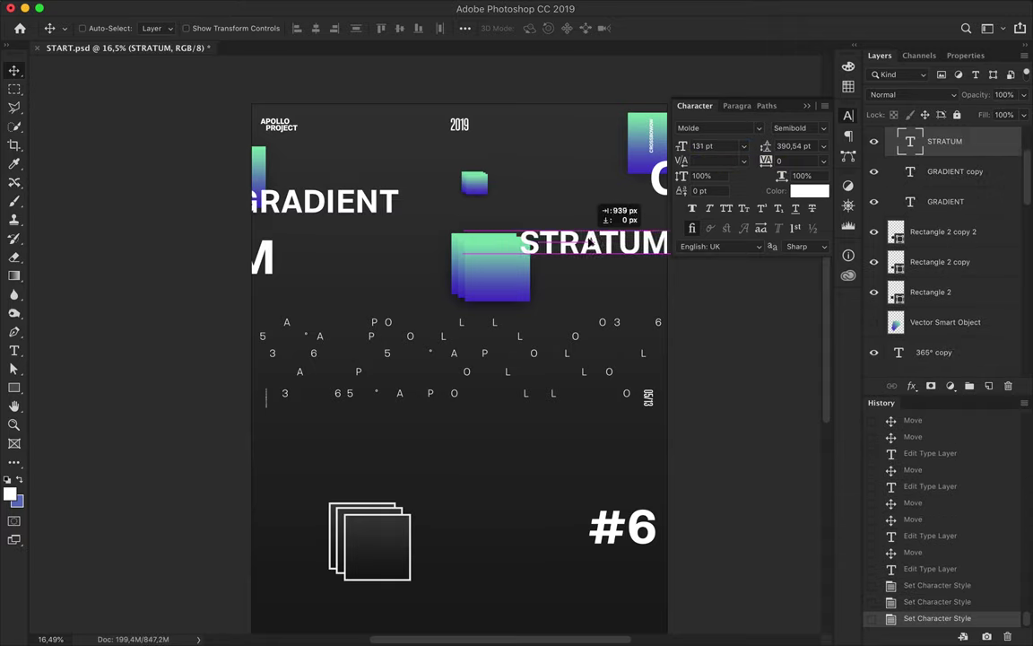
{"action": "left_click", "coordinate": [350, 205]}
{"action": "left_click_drag", "start_coordinate": [350, 205], "coordinate": [357, 205]}
Reposition the small gradient square stack and the main gradient squares.
{"action": "left_click", "coordinate": [270, 157], "text": "super"}
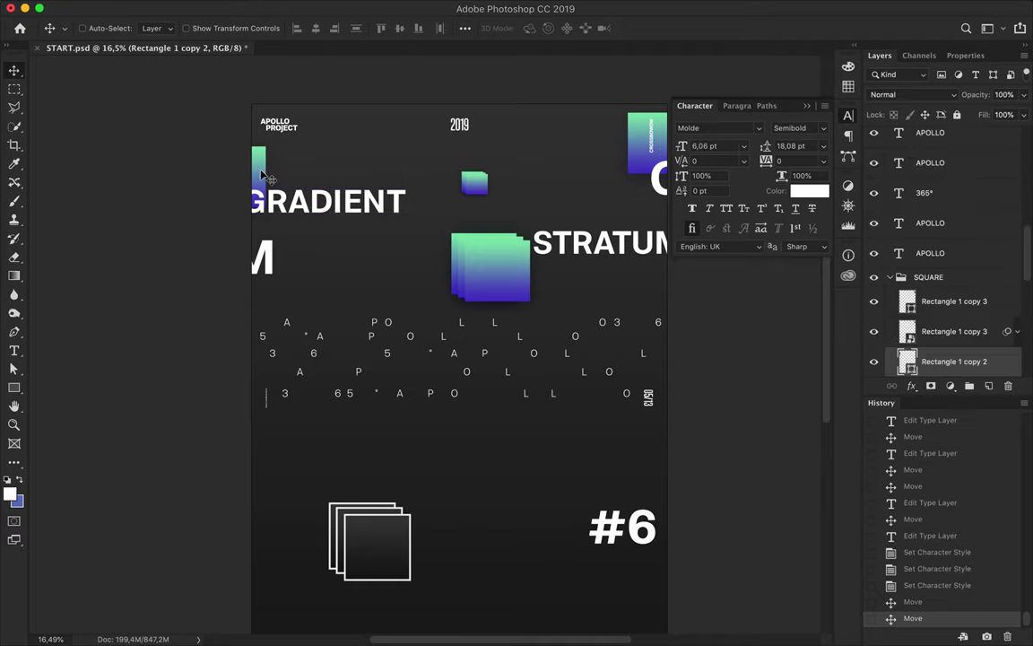
{"action": "left_click_drag", "start_coordinate": [270, 154], "coordinate": [258, 155]}
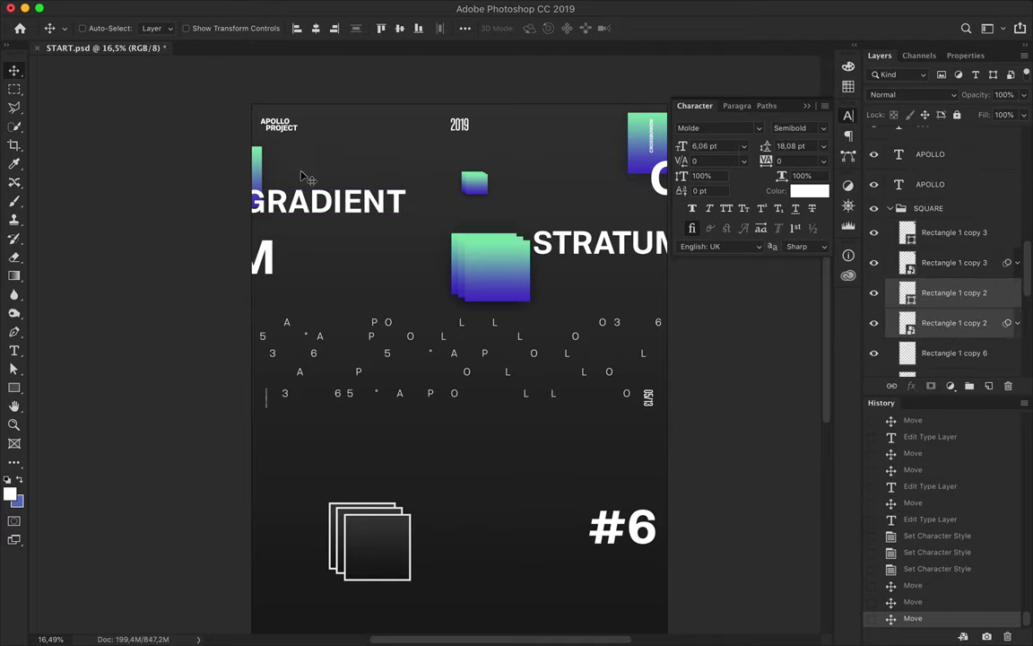
{"action": "left_click", "coordinate": [516, 230], "text": "super"}
{"action": "scroll", "coordinate": [959, 311], "scroll_direction": "down", "scroll_amount": 3}
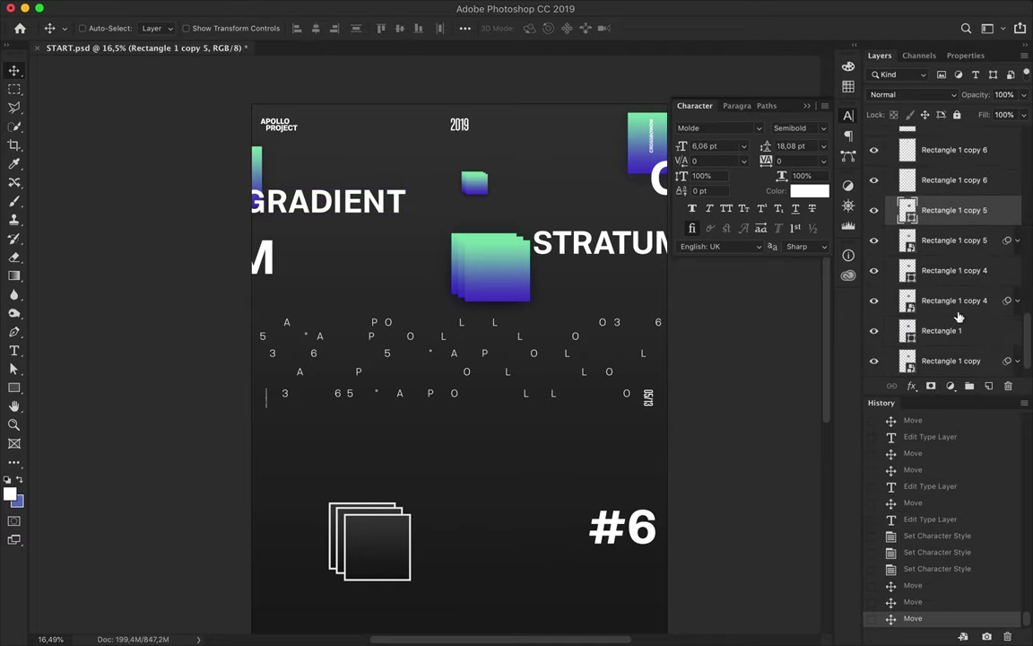
{"action": "left_click", "coordinate": [950, 360], "text": "shift"}
{"action": "left_click_drag", "start_coordinate": [459, 233], "coordinate": [490, 277]}
{"action": "scroll", "coordinate": [563, 180], "scroll_direction": "down", "scroll_amount": 1}
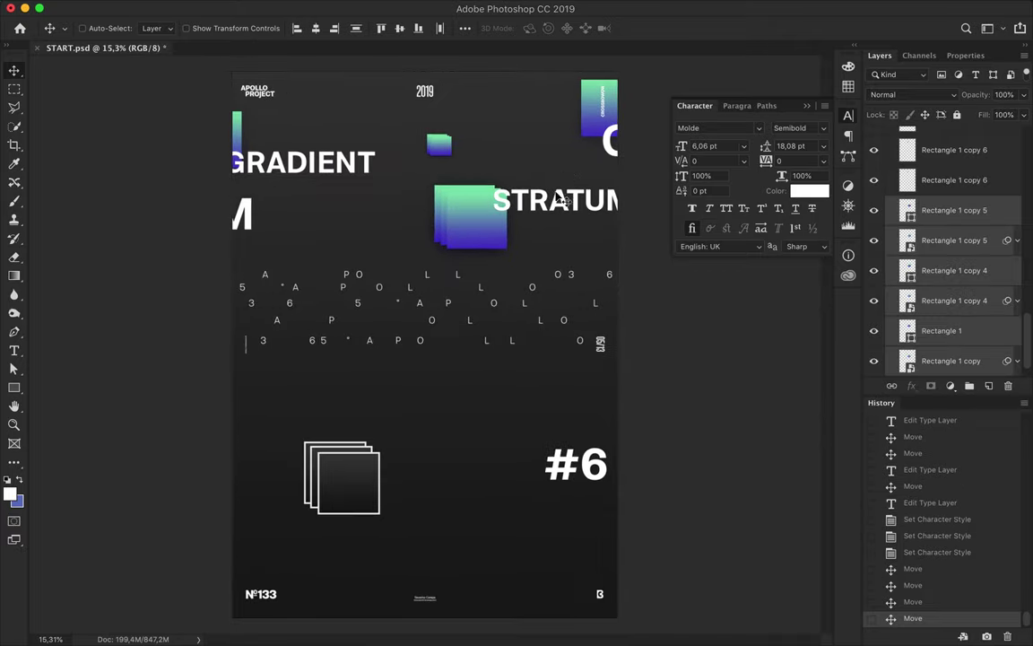
Set #6 to 131 pt, move it down-left, and lower the large M.
{"action": "left_click", "coordinate": [555, 474], "text": "super"}
{"action": "type", "text": "131"}
{"action": "key", "text": "Return"}
{"action": "left_click_drag", "start_coordinate": [587, 479], "coordinate": [538, 499]}
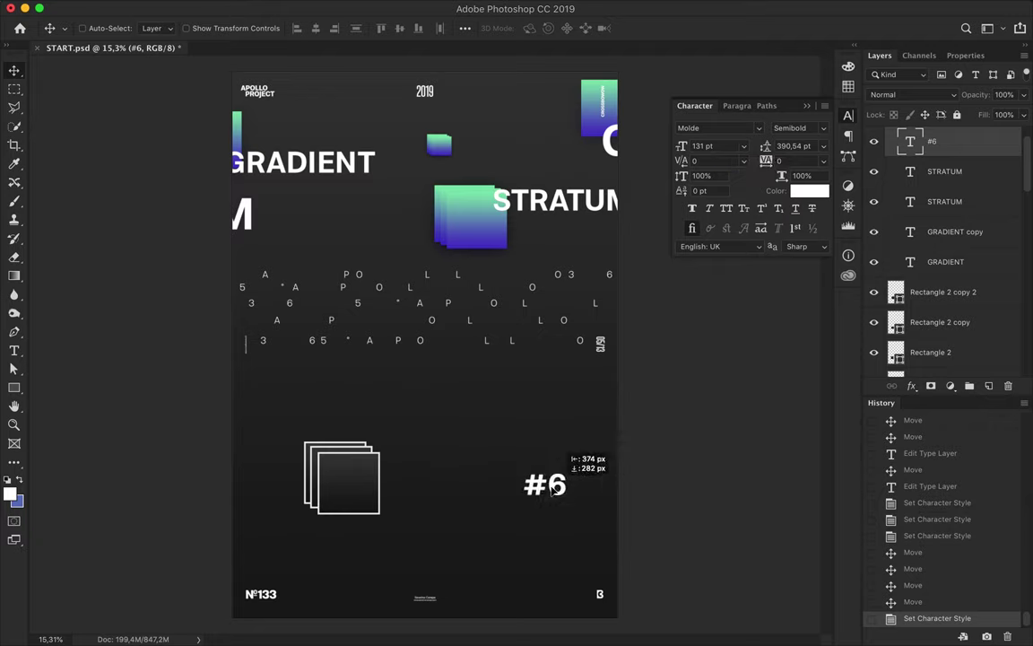
{"action": "left_click", "coordinate": [607, 151], "text": "super"}
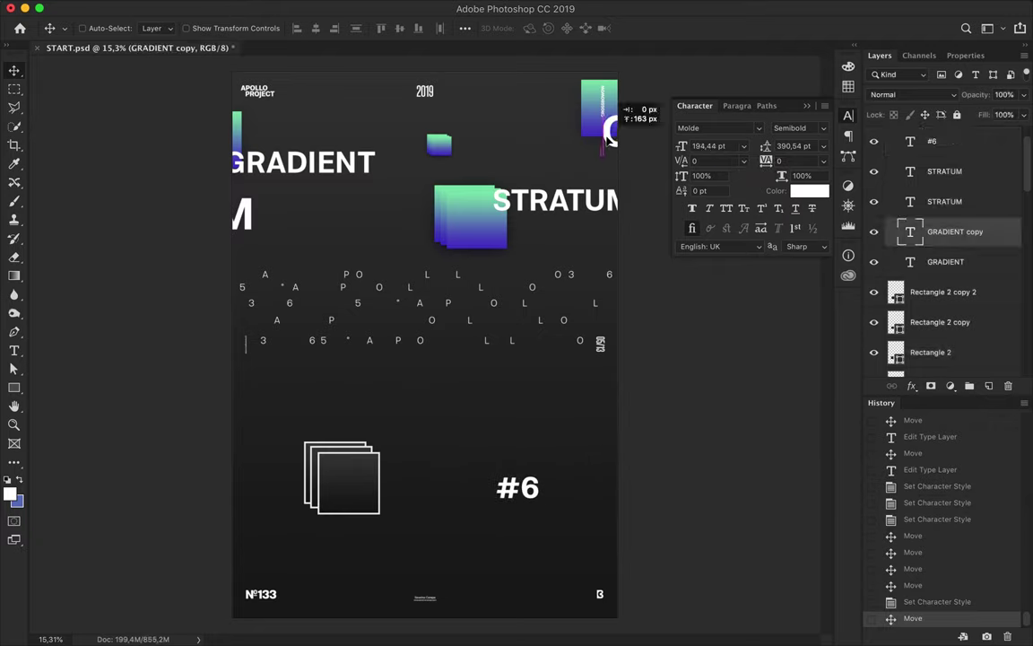
{"action": "left_click_drag", "start_coordinate": [248, 190], "coordinate": [251, 236]}
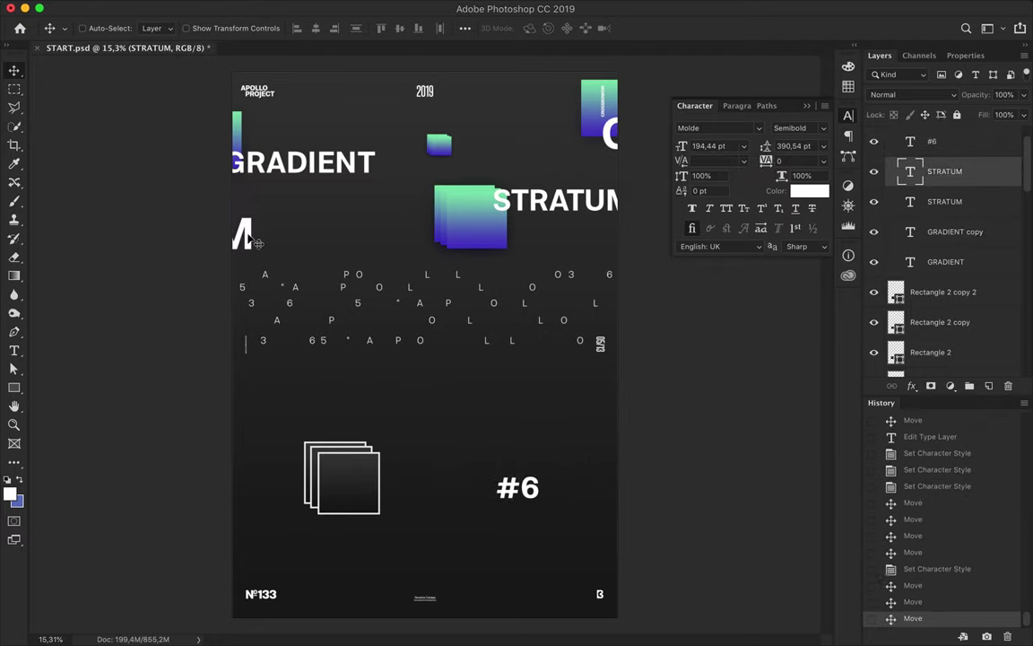
Shrink the outlined square stack with a 3,5 pt stroke, placing it at the top and a copy at bottom right.
{"action": "left_click", "coordinate": [310, 449], "text": "super"}
{"action": "left_click", "coordinate": [359, 503], "text": "shift+super"}
{"action": "key", "text": "super+t"}
{"action": "left_click_drag", "start_coordinate": [379, 514], "coordinate": [342, 478]}
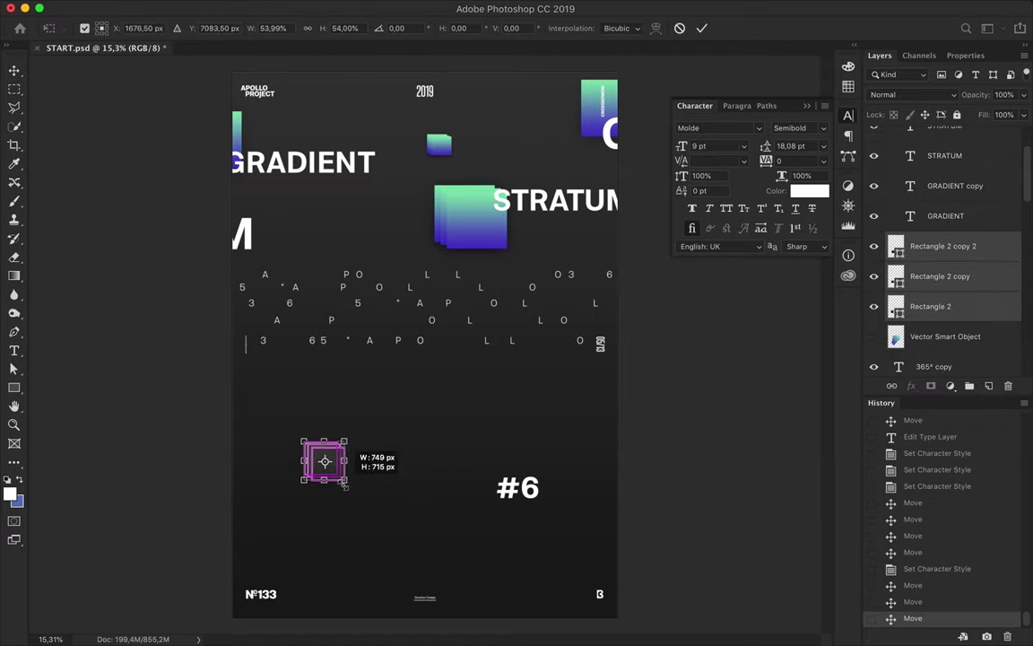
{"action": "key", "text": "Return"}
{"action": "key", "text": "u"}
{"action": "left_click_drag", "start_coordinate": [269, 27], "coordinate": [282, 27]}
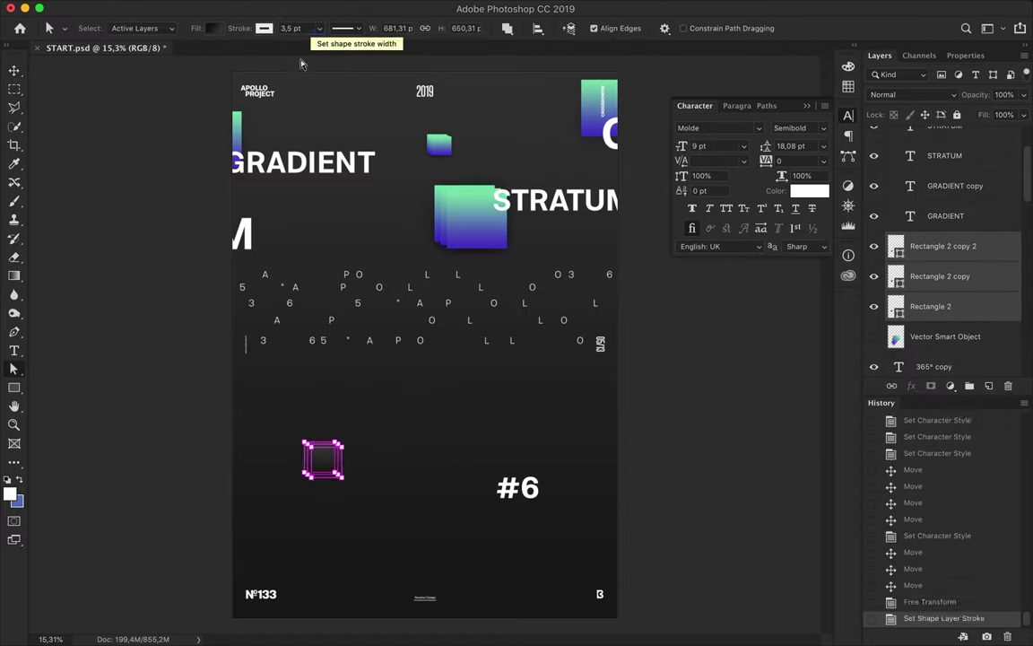
{"action": "key", "text": "v"}
{"action": "left_click_drag", "start_coordinate": [327, 464], "coordinate": [357, 89]}
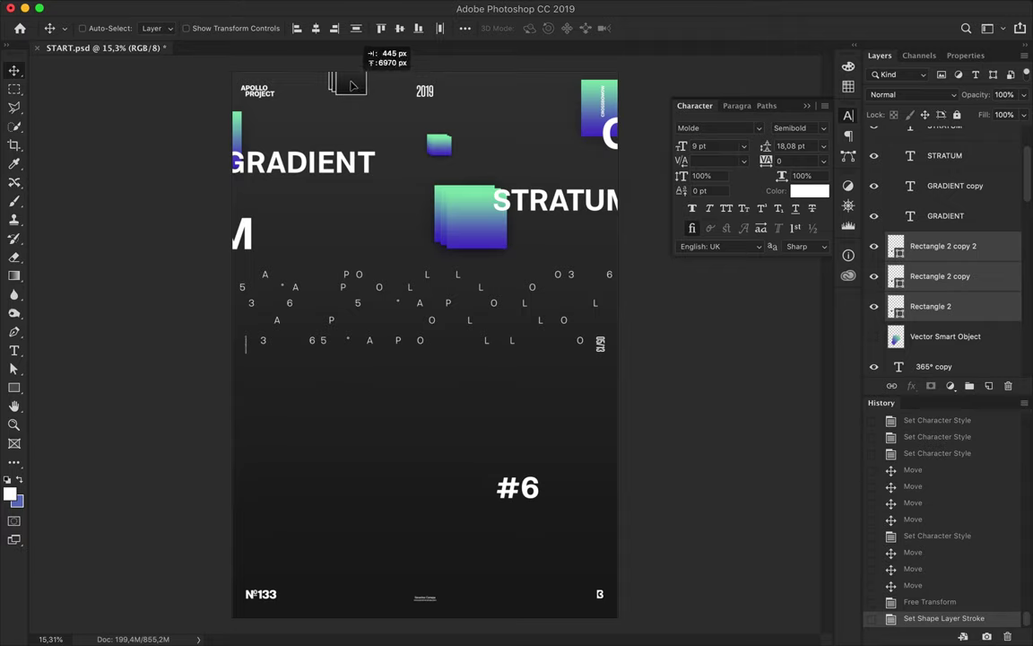
{"action": "left_click_drag", "start_coordinate": [397, 157], "coordinate": [565, 627]}
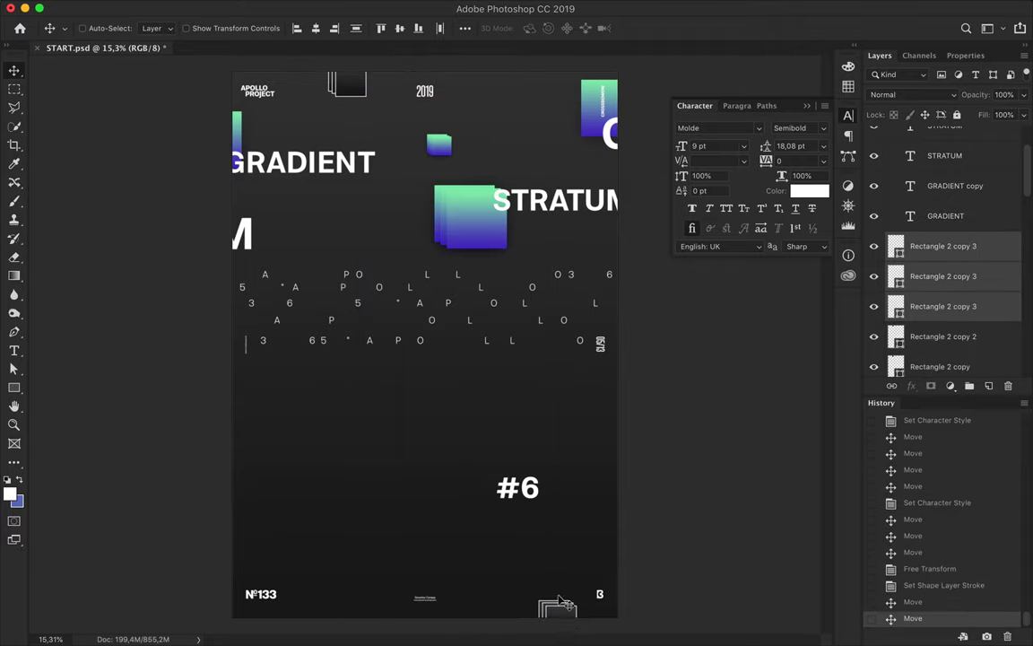
Draw a white, stroke-free rectangle bar between L and O on the first APOLLO row.
{"action": "key", "text": "u"}
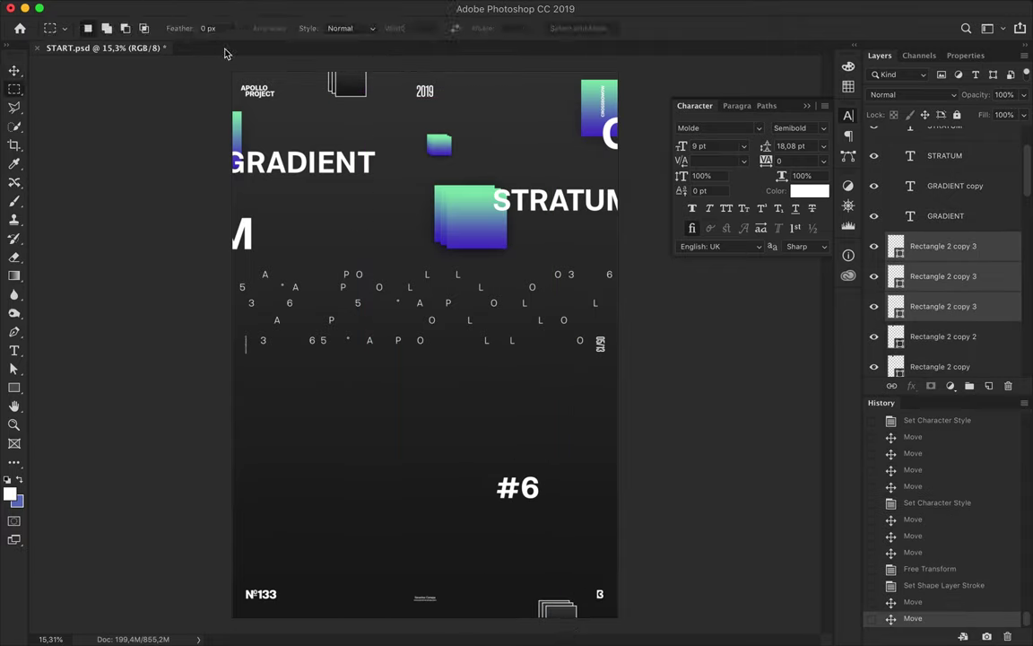
{"action": "left_click", "coordinate": [208, 27]}
{"action": "left_click", "coordinate": [143, 57]}
{"action": "left_click", "coordinate": [159, 28]}
{"action": "left_click", "coordinate": [124, 57]}
{"action": "left_click", "coordinate": [227, 57]}
{"action": "left_click", "coordinate": [872, 108]}
{"action": "left_click_drag", "start_coordinate": [459, 273], "coordinate": [563, 274]}
Squash the bar into a thin horizontal line and nudge it left.
{"action": "scroll", "coordinate": [489, 337], "scroll_direction": "up", "scroll_amount": 3}
{"action": "scroll", "coordinate": [586, 258], "scroll_direction": "right", "scroll_amount": 3}
{"action": "key", "text": "ctrl+t"}
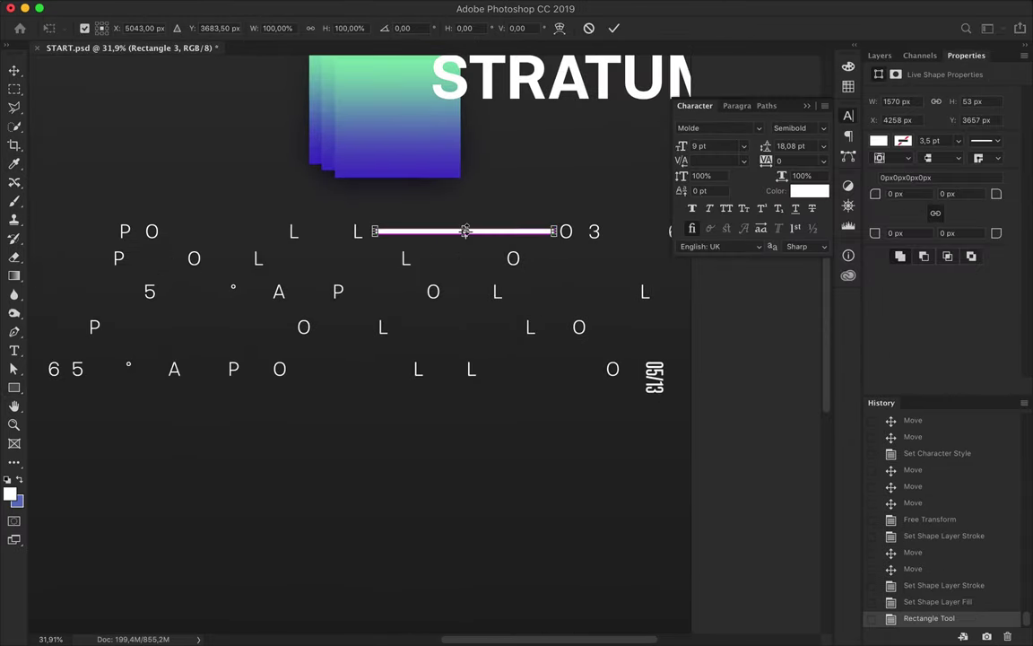
{"action": "left_click_drag", "start_coordinate": [464, 226], "coordinate": [464, 231]}
{"action": "key", "text": "Return"}
{"action": "key", "text": "v"}
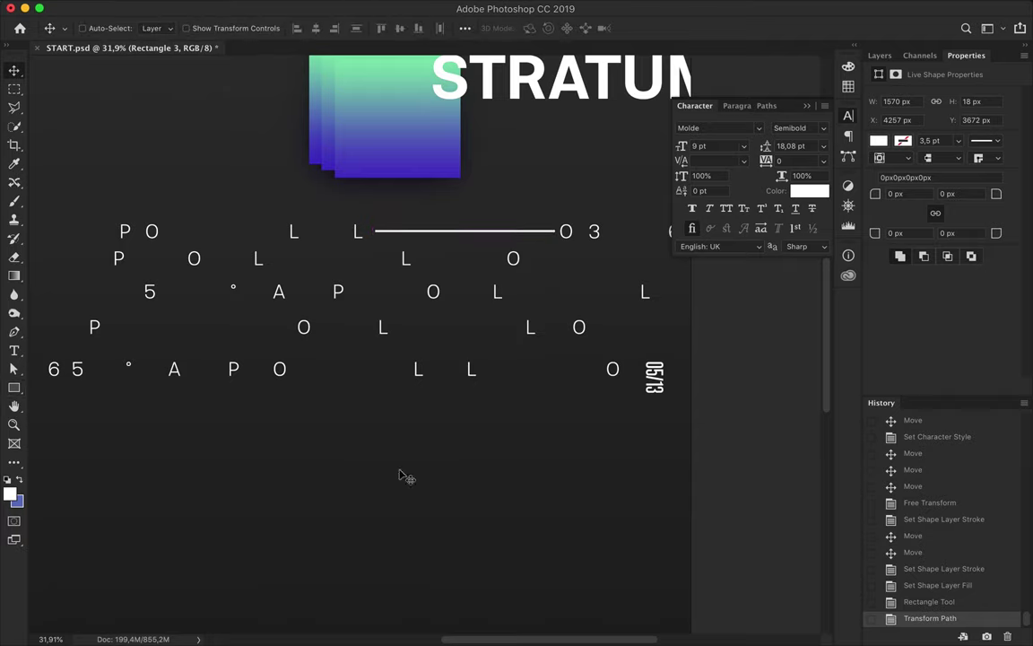
{"action": "key", "text": "shift+Left"}
{"action": "key", "text": "shift+Left"}
{"action": "key", "text": "shift+Left"}
{"action": "scroll", "coordinate": [440, 240], "scroll_direction": "down", "scroll_amount": 2}
Duplicate the line between A and P on the second row and shorten it.
{"action": "left_click_drag", "start_coordinate": [597, 254], "coordinate": [381, 333]}
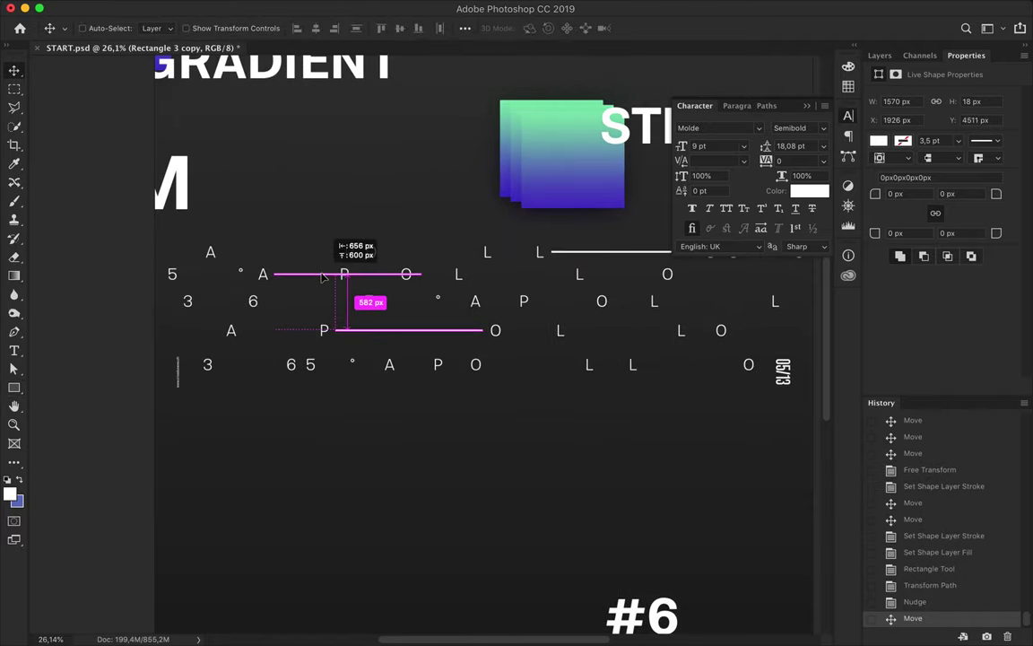
{"action": "left_click_drag", "start_coordinate": [381, 334], "coordinate": [320, 277]}
{"action": "key", "text": "ctrl+t"}
{"action": "scroll", "coordinate": [422, 271], "scroll_direction": "up", "scroll_amount": 2}
{"action": "left_click_drag", "start_coordinate": [416, 235], "coordinate": [289, 238]}
{"action": "key", "text": "Return"}
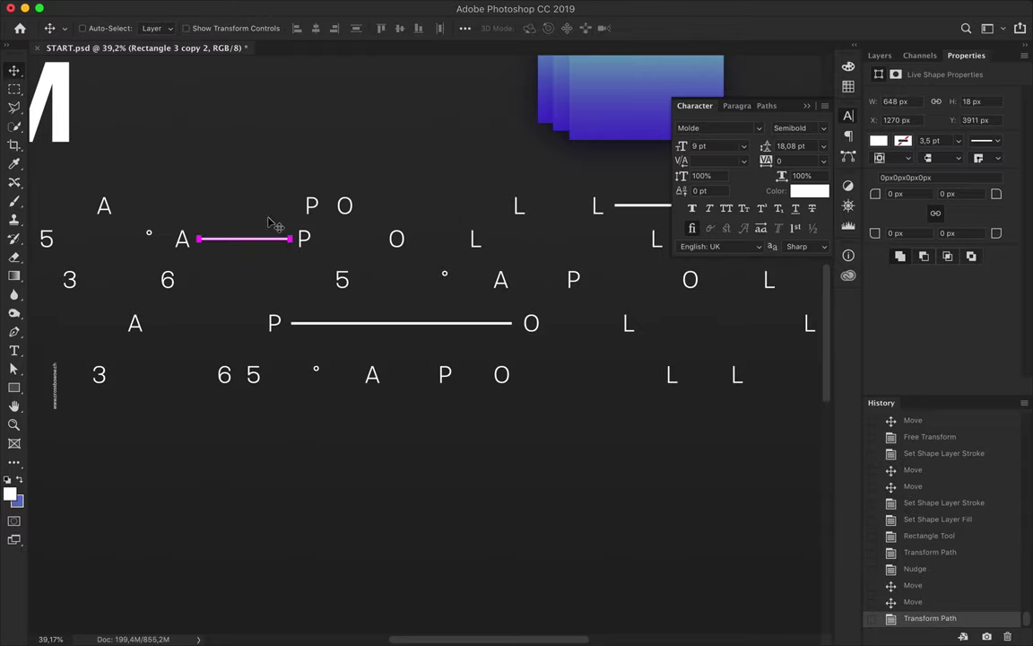
{"action": "scroll", "coordinate": [266, 243], "scroll_direction": "right", "scroll_amount": 5}
{"action": "key", "text": "Left"}
Copy lines into the fourth row after P and between O and L, widening them.
{"action": "mouse_move", "coordinate": [72, 245]}
{"action": "left_mouse_down"}
{"action": "mouse_move", "coordinate": [710, 314]}
{"action": "mouse_move", "coordinate": [711, 327]}
{"action": "mouse_move", "coordinate": [808, 330]}
{"action": "mouse_move", "coordinate": [453, 378]}
{"action": "left_mouse_up"}
{"action": "key", "text": "ctrl+t"}
{"action": "key", "text": "Return"}
{"action": "key", "text": "ctrl+t"}
{"action": "left_click_drag", "start_coordinate": [537, 372], "coordinate": [544, 372]}
{"action": "key", "text": "Return"}
Add a narrower line copy between 3 and 6 in the 365° row.
{"action": "scroll", "coordinate": [527, 380], "scroll_direction": "down", "scroll_amount": 2}
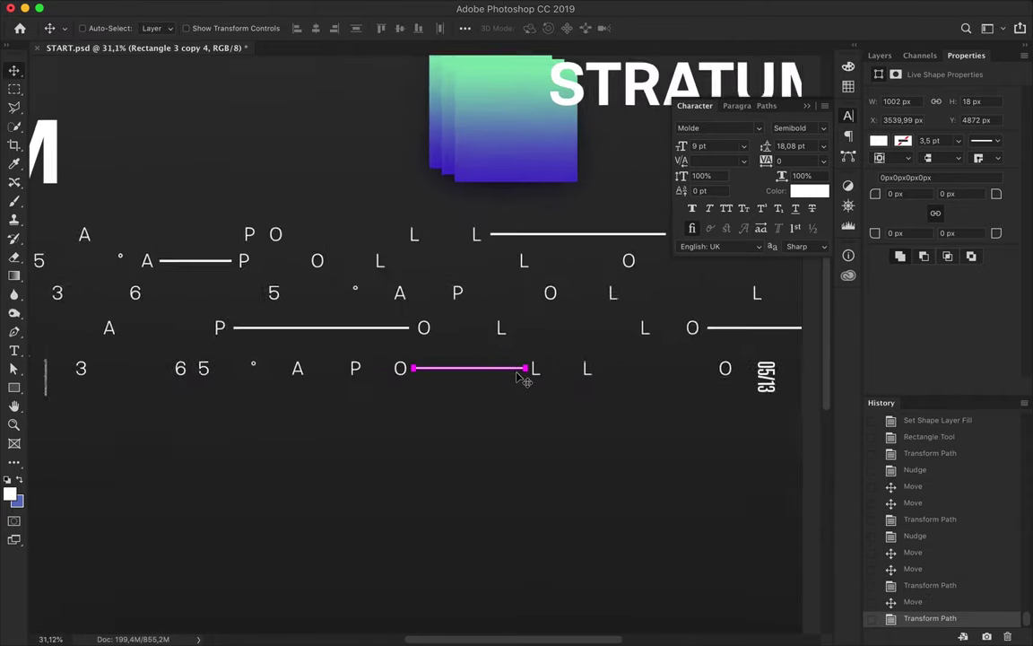
{"action": "scroll", "coordinate": [482, 396], "scroll_direction": "down", "scroll_amount": 3}
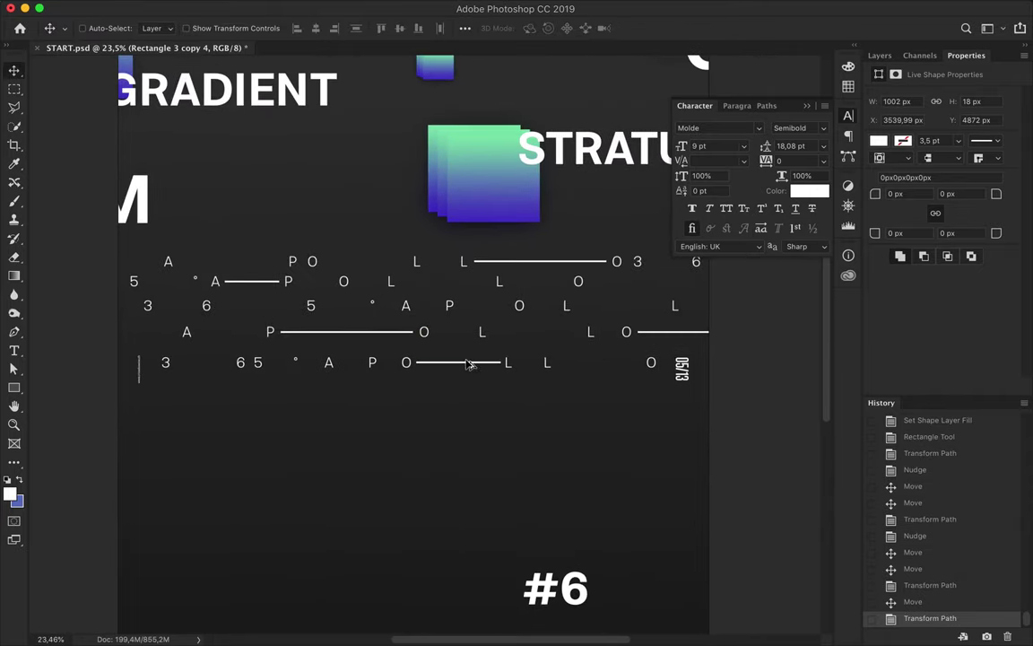
{"action": "left_click_drag", "start_coordinate": [261, 285], "coordinate": [206, 305]}
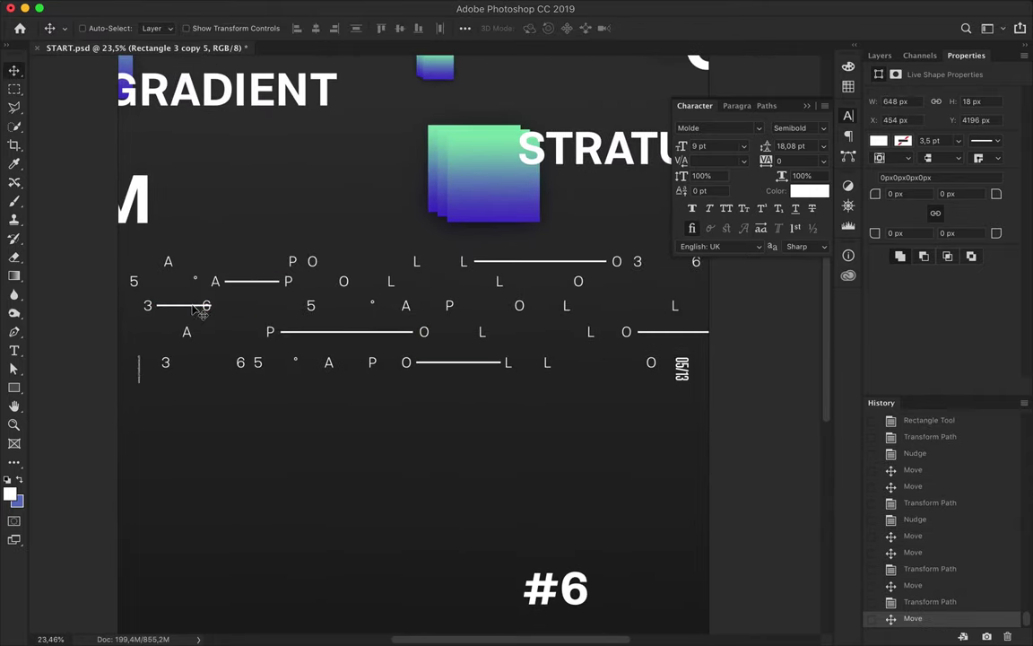
{"action": "scroll", "coordinate": [207, 305], "scroll_direction": "up", "scroll_amount": 3}
{"action": "key", "text": "ctrl+t"}
{"action": "left_click_drag", "start_coordinate": [323, 350], "coordinate": [306, 351]}
{"action": "key", "text": "Return"}
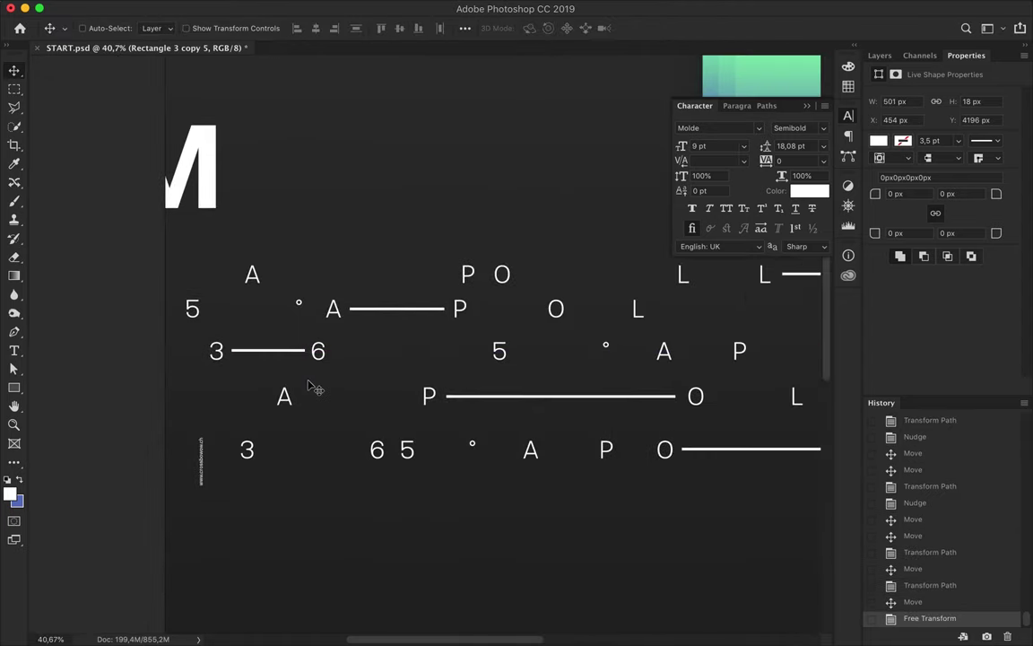
{"action": "key", "text": "Up"}
Scroll back over the poster and bring up the Layers panel.
{"action": "scroll", "coordinate": [296, 444], "scroll_direction": "down", "scroll_amount": 2}
{"action": "scroll", "coordinate": [328, 386], "scroll_direction": "down", "scroll_amount": 2}
{"action": "scroll", "coordinate": [328, 384], "scroll_direction": "down", "scroll_amount": 2}
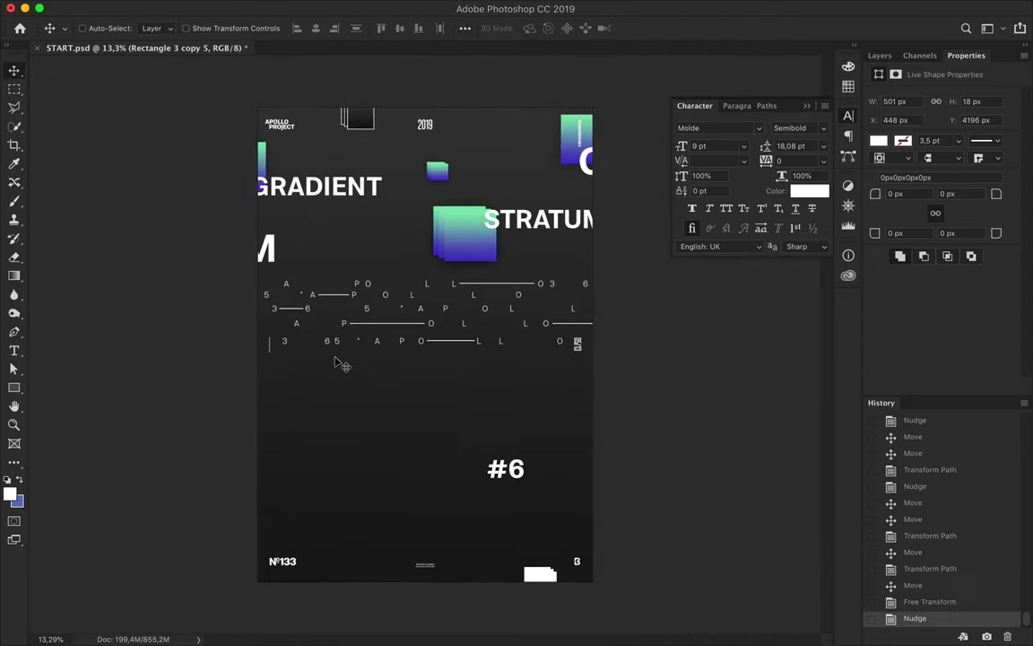
{"action": "scroll", "coordinate": [549, 340], "scroll_direction": "up", "scroll_amount": 2}
{"action": "left_click", "coordinate": [880, 54]}
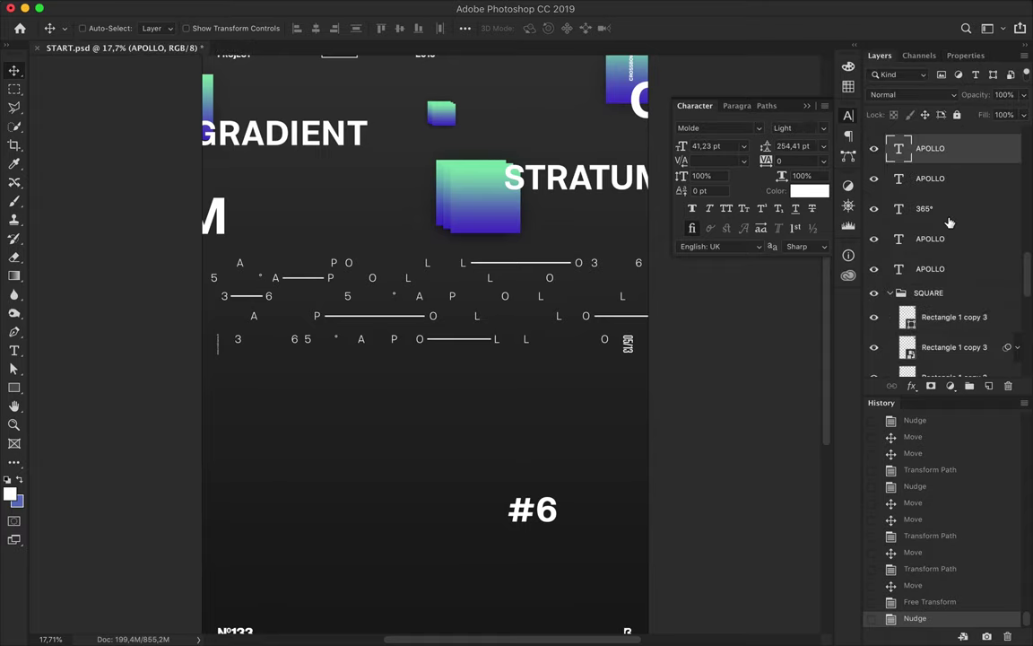
Select all the APOLLO and 365° text row layers together.
{"action": "left_click", "coordinate": [948, 231]}
{"action": "left_click", "coordinate": [242, 269], "text": "shift+super"}
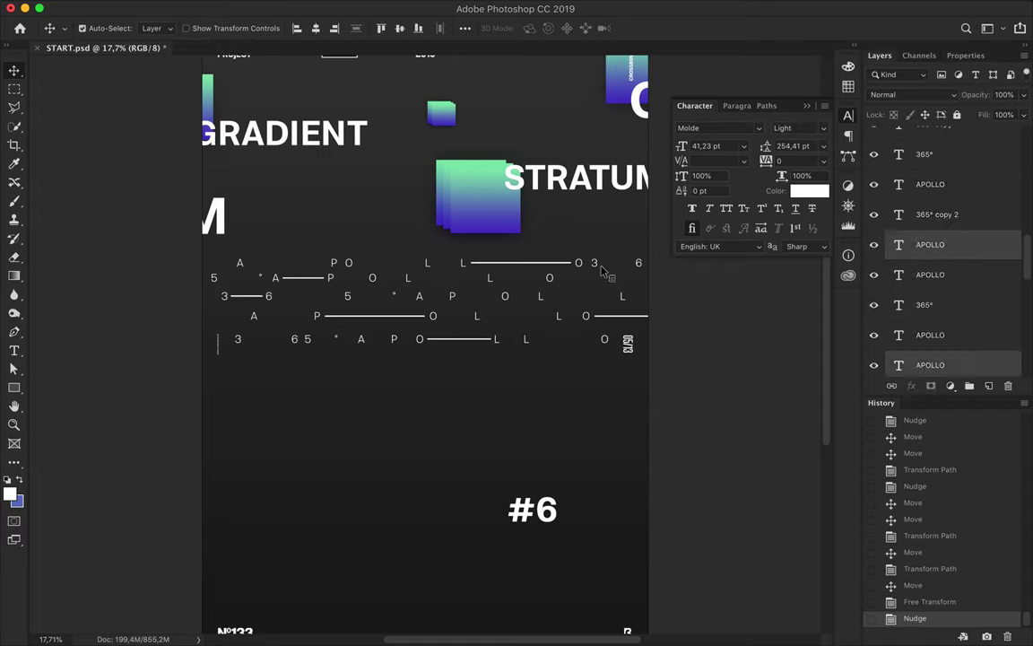
{"action": "left_click", "coordinate": [539, 247], "text": "shift+super"}
{"action": "left_click", "coordinate": [247, 260], "text": "shift+super"}
{"action": "left_click", "coordinate": [376, 271], "text": "shift+super"}
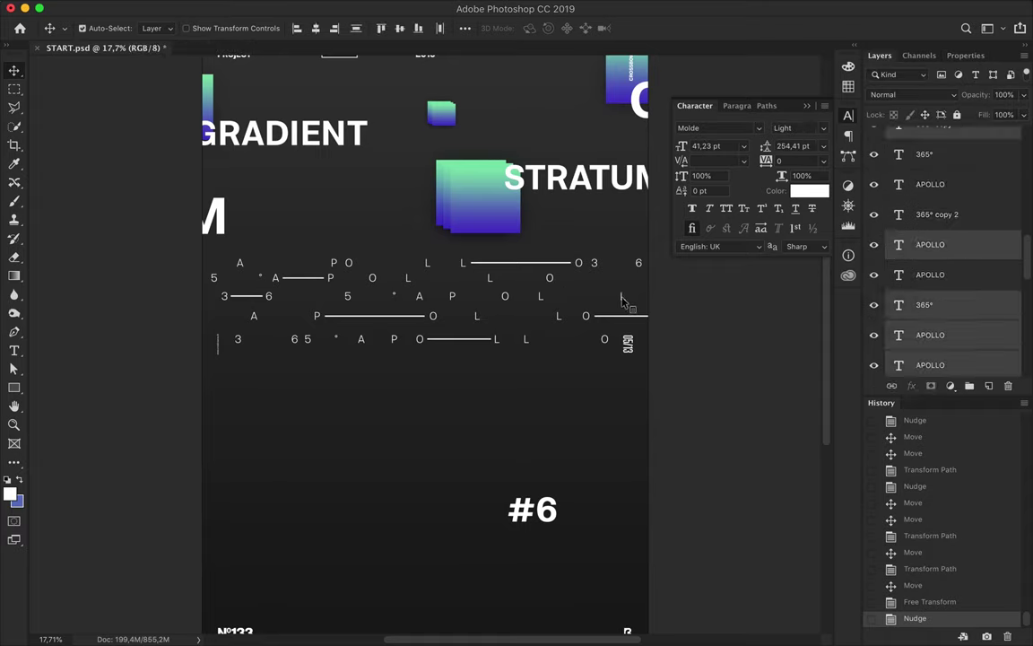
{"action": "left_click", "coordinate": [243, 269], "text": "shift+super"}
{"action": "left_click", "coordinate": [252, 280], "text": "shift+super"}
{"action": "left_click", "coordinate": [233, 292], "text": "shift+super"}
{"action": "left_click", "coordinate": [300, 316], "text": "shift+super"}
{"action": "left_click", "coordinate": [332, 312], "text": "shift+super"}
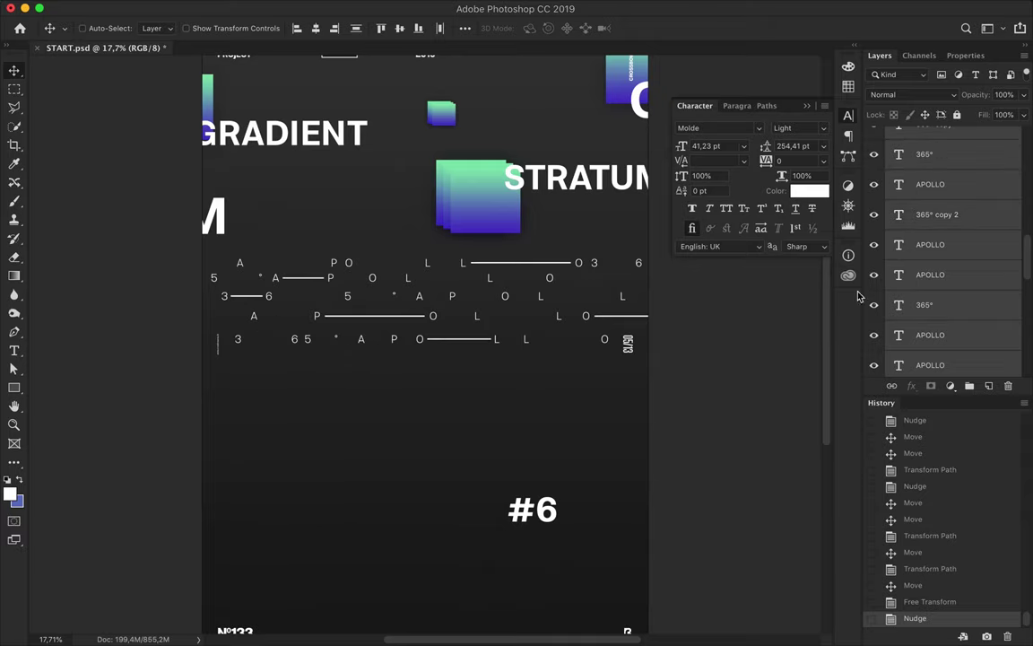
Group the rows as 'Small letters' and reorder the rows inside the group.
{"action": "left_click", "coordinate": [968, 385]}
{"action": "type", "text": "mall letters"}
{"action": "key", "text": "Return"}
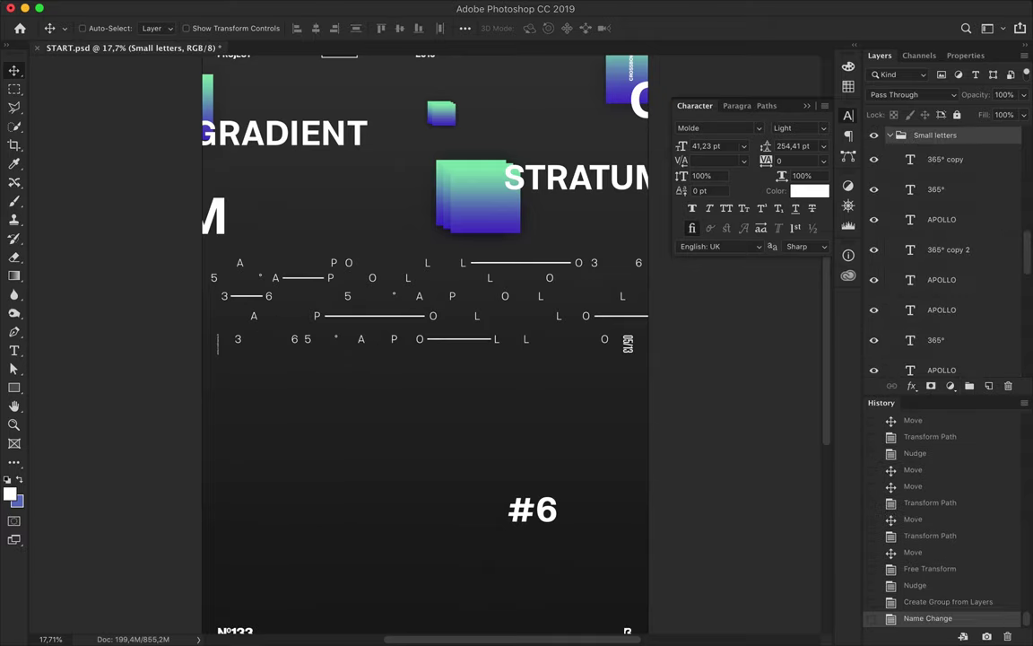
{"action": "left_click_drag", "start_coordinate": [950, 202], "coordinate": [944, 314]}
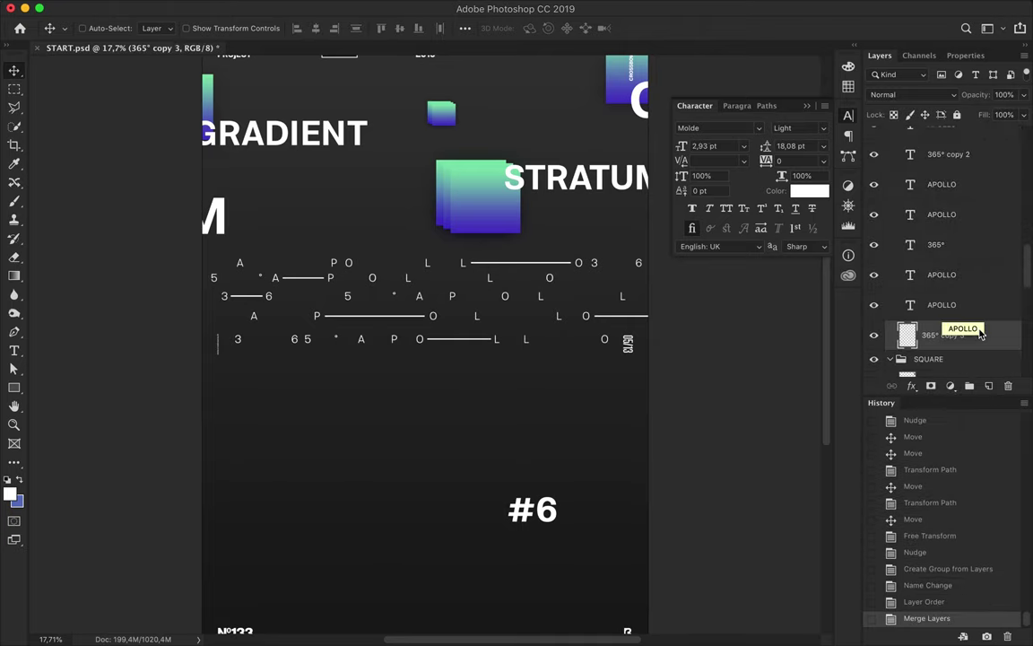
Convert the merged letter-row copy to a smart object, rasterize it, and move it down.
{"action": "right_click", "coordinate": [943, 334]}
{"action": "left_click", "coordinate": [849, 215]}
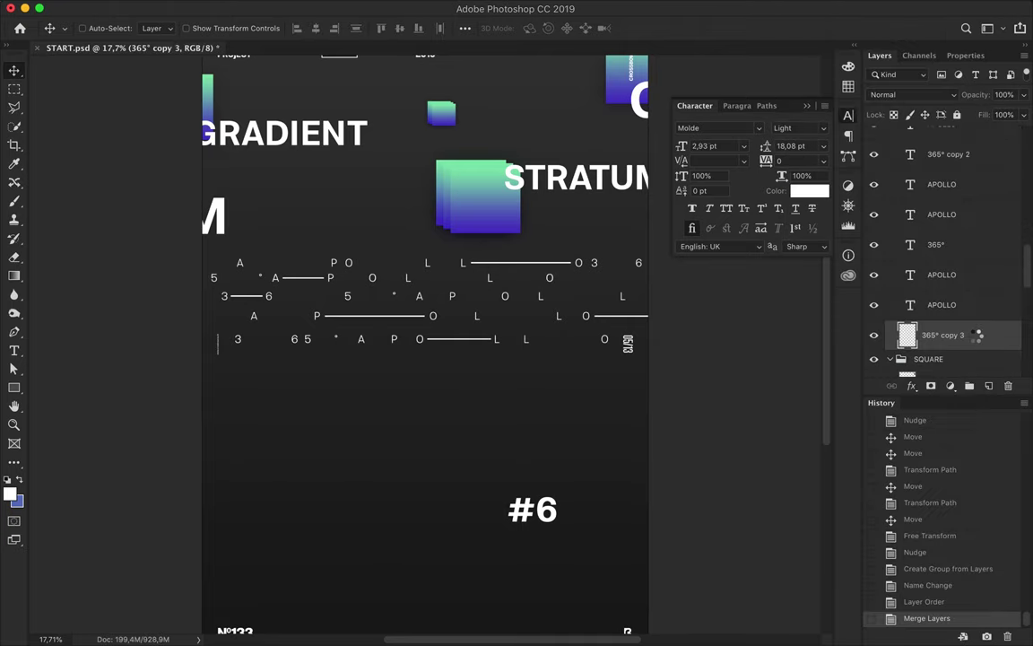
{"action": "right_click", "coordinate": [950, 333]}
{"action": "left_click", "coordinate": [830, 345]}
{"action": "left_click_drag", "start_coordinate": [528, 285], "coordinate": [538, 432]}
Fill the copied letters' selection with the blue-purple gradient, then deselect.
{"action": "left_click", "coordinate": [908, 334], "text": "ctrl"}
{"action": "key", "text": "g"}
{"action": "left_click", "coordinate": [125, 29]}
{"action": "left_click", "coordinate": [986, 42]}
{"action": "left_click_drag", "start_coordinate": [423, 496], "coordinate": [424, 414]}
{"action": "left_click", "coordinate": [428, 437], "text": "alt"}
{"action": "key", "text": "ctrl+d"}
Move the gradient letter rows up about 135 px and place 365° copy 3 above copy 4.
{"action": "key", "text": "v"}
{"action": "left_click_drag", "start_coordinate": [428, 436], "coordinate": [429, 315]}
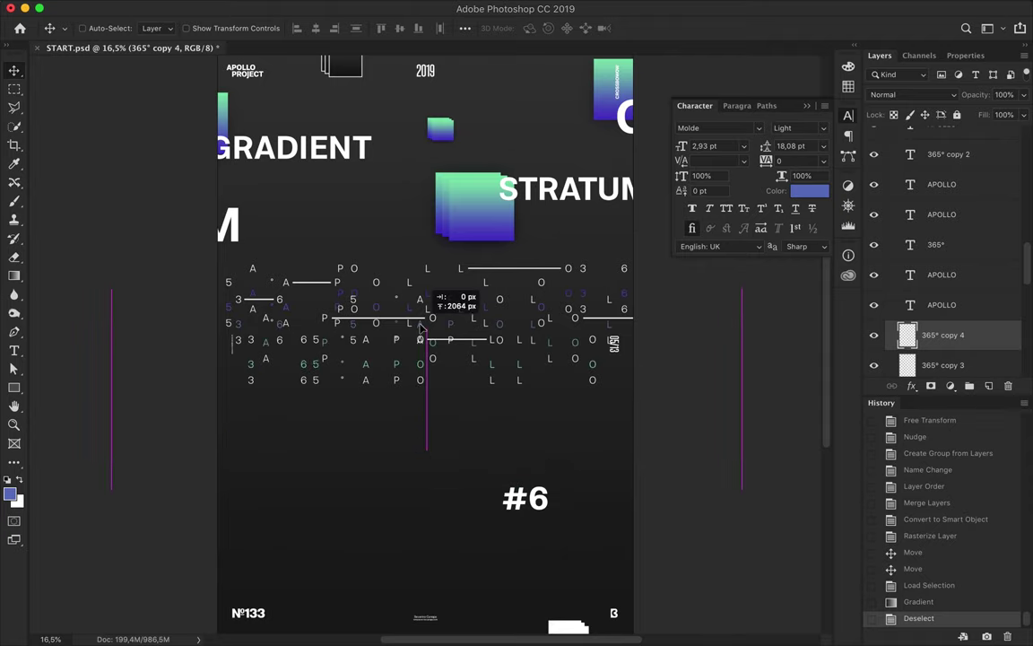
{"action": "left_click_drag", "start_coordinate": [942, 365], "coordinate": [942, 318]}
{"action": "scroll", "coordinate": [427, 347], "scroll_direction": "up", "scroll_amount": 4}
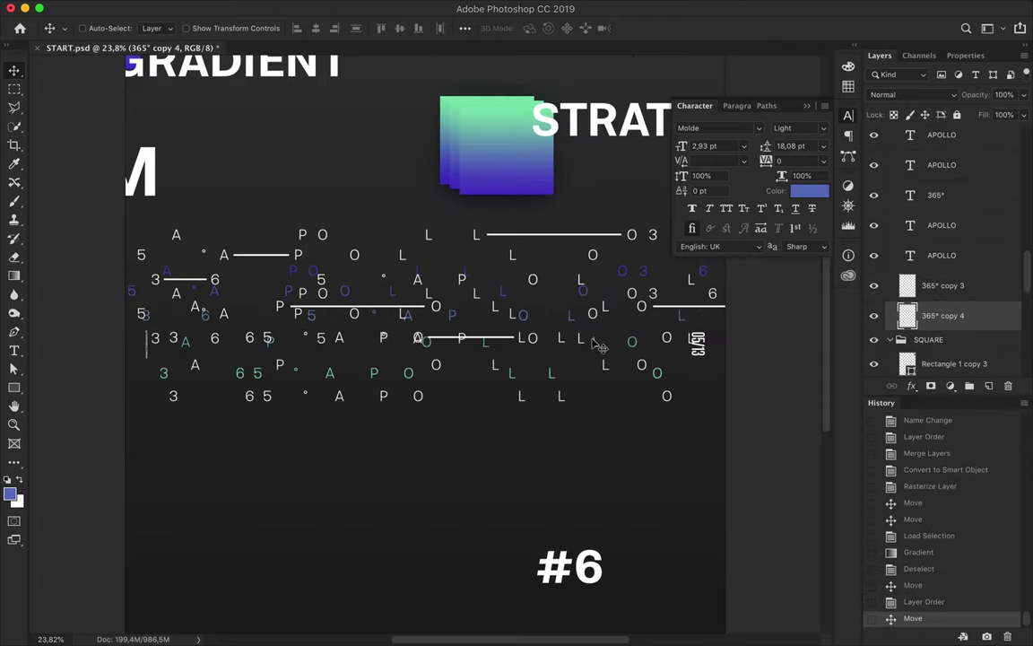
{"action": "scroll", "coordinate": [595, 346], "scroll_direction": "down", "scroll_amount": 3}
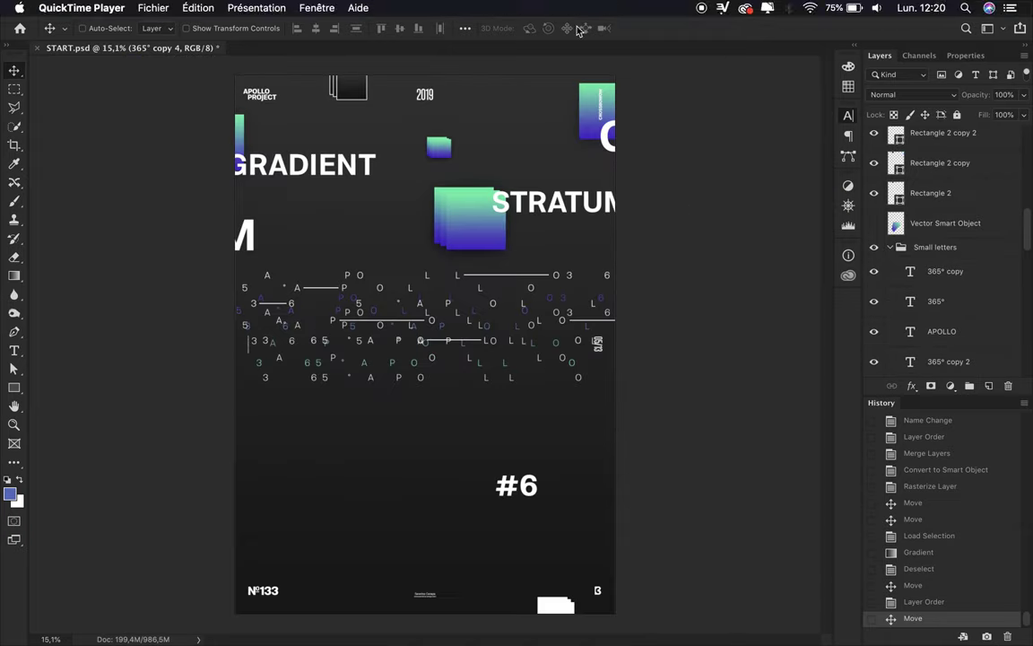
Scale all the gradient square layers up to about 131%.
{"action": "left_click", "coordinate": [951, 323]}
{"action": "scroll", "coordinate": [948, 339], "scroll_direction": "down", "scroll_amount": 3}
{"action": "left_click", "coordinate": [948, 336], "text": "shift"}
{"action": "key", "text": "ctrl+t"}
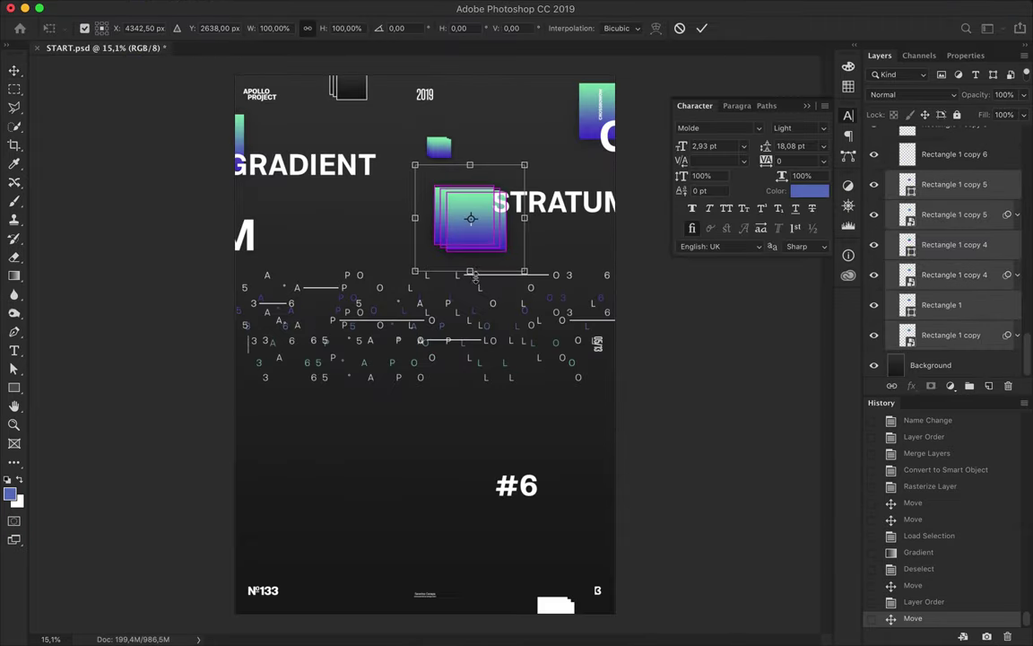
{"action": "left_click_drag", "start_coordinate": [473, 258], "coordinate": [485, 296]}
{"action": "left_click_drag", "start_coordinate": [471, 230], "coordinate": [461, 224]}
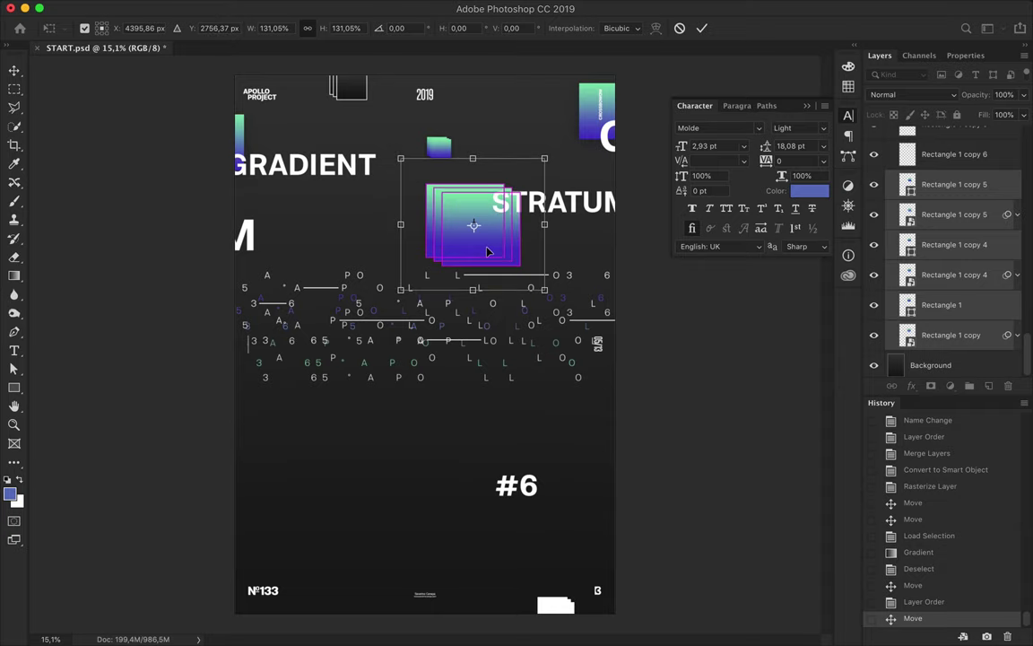
{"action": "left_click_drag", "start_coordinate": [399, 154], "coordinate": [387, 146]}
{"action": "key", "text": "Return"}
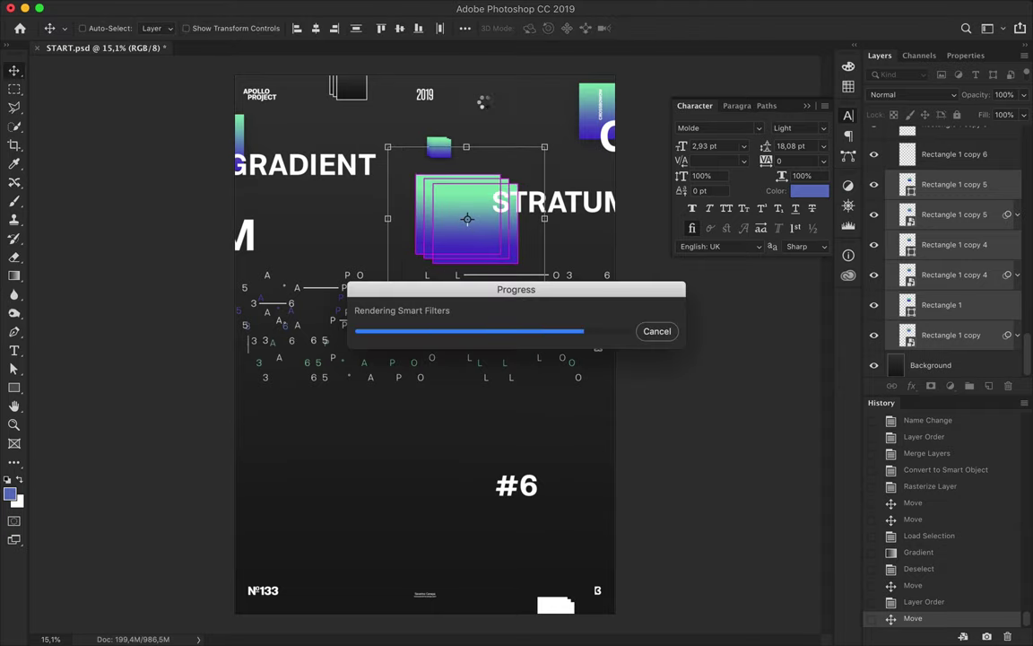
Show the layout guides and shift the squares right toward STRATUM.
{"action": "key", "text": "ctrl+semicolon"}
{"action": "scroll", "coordinate": [448, 153], "scroll_direction": "up", "scroll_amount": 2}
{"action": "mouse_move", "coordinate": [446, 142]}
{"action": "left_mouse_down"}
{"action": "mouse_move", "coordinate": [481, 175]}
{"action": "mouse_move", "coordinate": [429, 175]}
{"action": "mouse_move", "coordinate": [496, 177]}
{"action": "mouse_move", "coordinate": [501, 143]}
{"action": "left_mouse_up"}
{"action": "left_click", "coordinate": [507, 174], "text": "ctrl"}
{"action": "key", "text": "ctrl+t"}
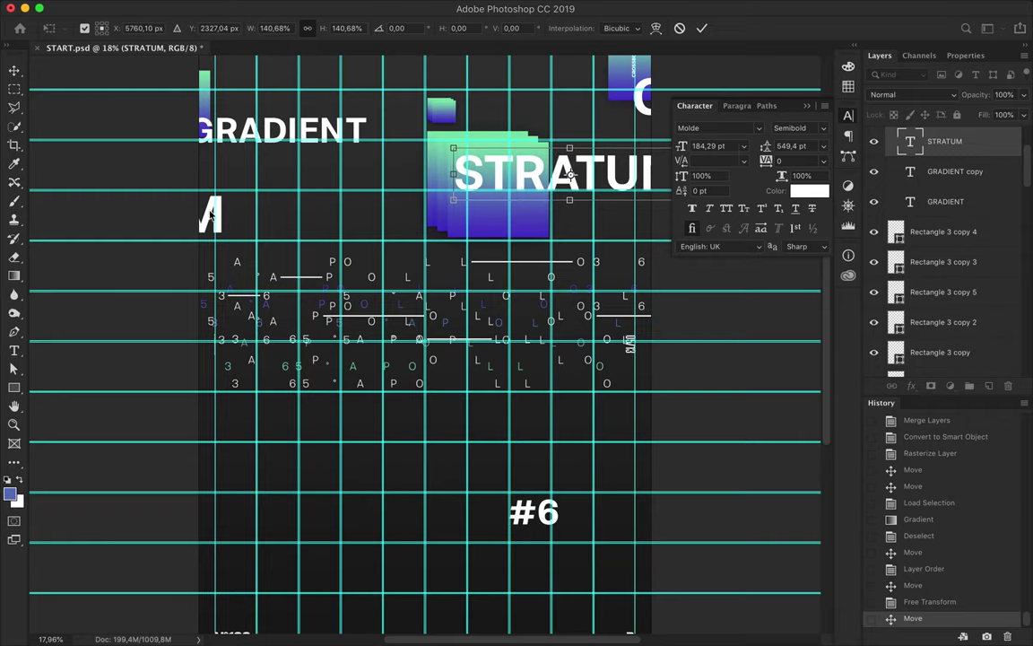
Apply the enlarged STRATUM, duplicate it slightly right, and shrink the GRADIENT copy text slightly.
{"action": "key", "text": "Return"}
{"action": "key", "text": "alt+Right"}
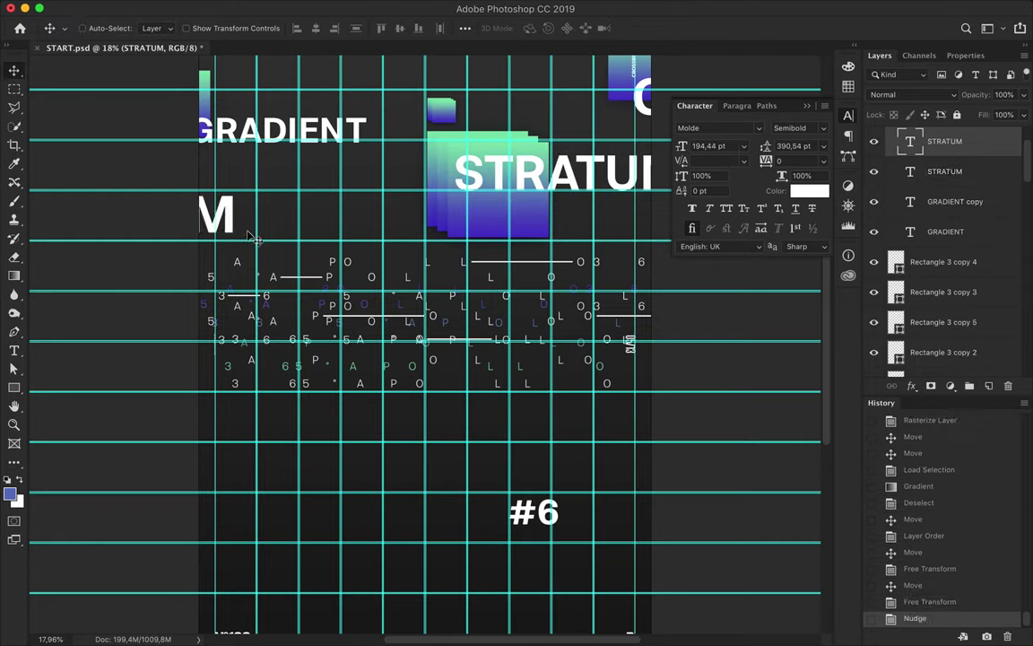
{"action": "key", "text": "Right"}
{"action": "scroll", "coordinate": [627, 172], "scroll_direction": "down", "scroll_amount": 2}
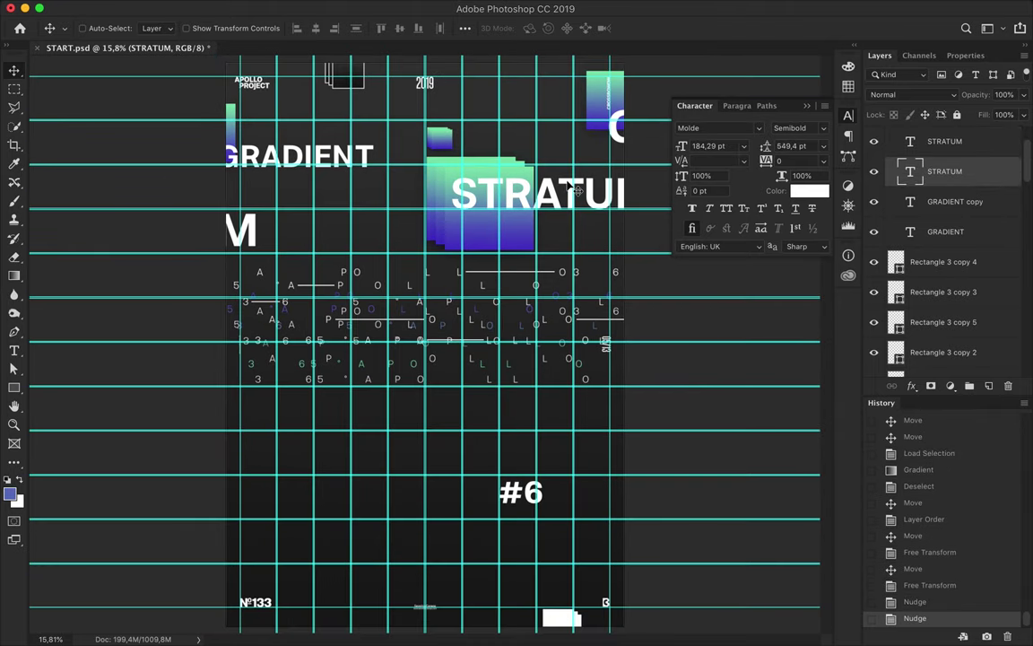
{"action": "left_click", "coordinate": [619, 135]}
{"action": "key", "text": "ctrl+t"}
{"action": "left_click_drag", "start_coordinate": [619, 136], "coordinate": [633, 134]}
{"action": "key", "text": "Return"}
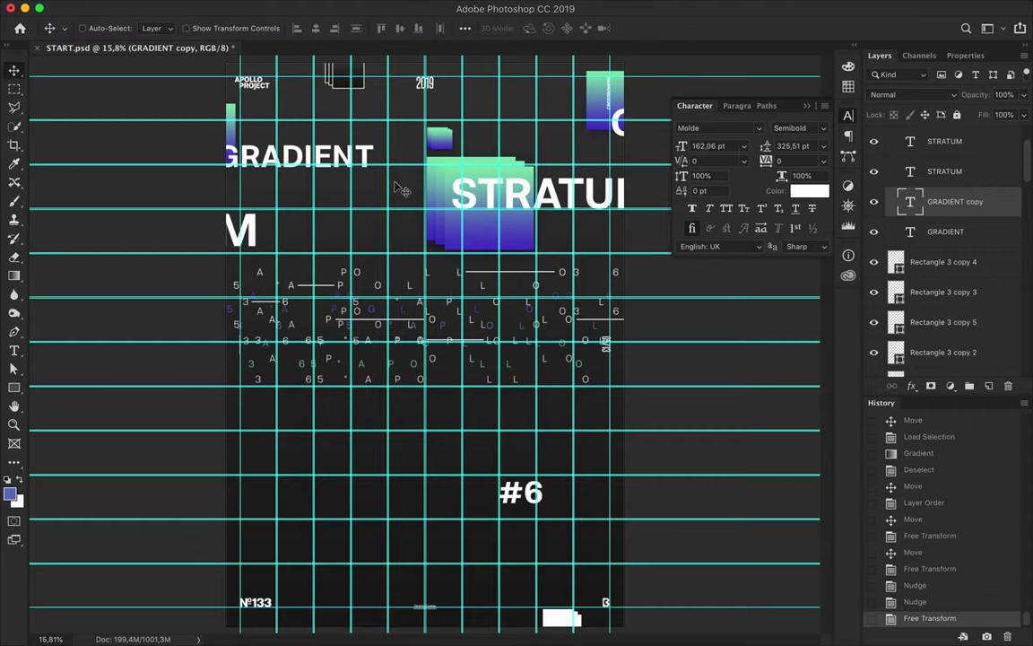
Replace the bottom white rectangle with a copy of the outlined squares and nudge GRADIENT up.
{"action": "left_click", "coordinate": [565, 626]}
{"action": "key", "text": "Delete"}
{"action": "key", "text": "Delete"}
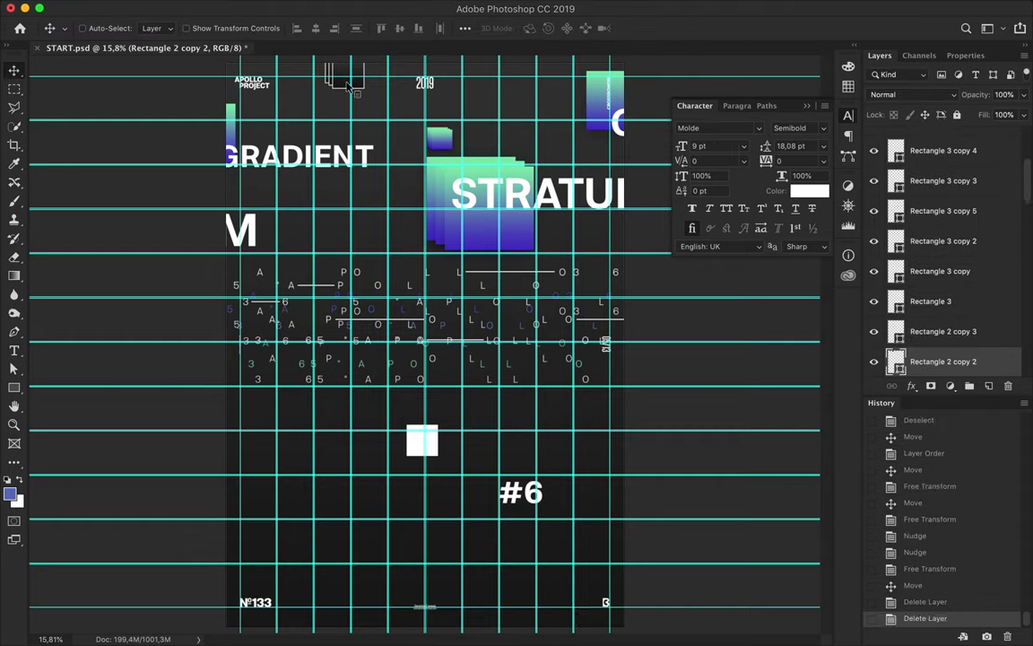
{"action": "left_click_drag", "start_coordinate": [333, 86], "coordinate": [564, 612]}
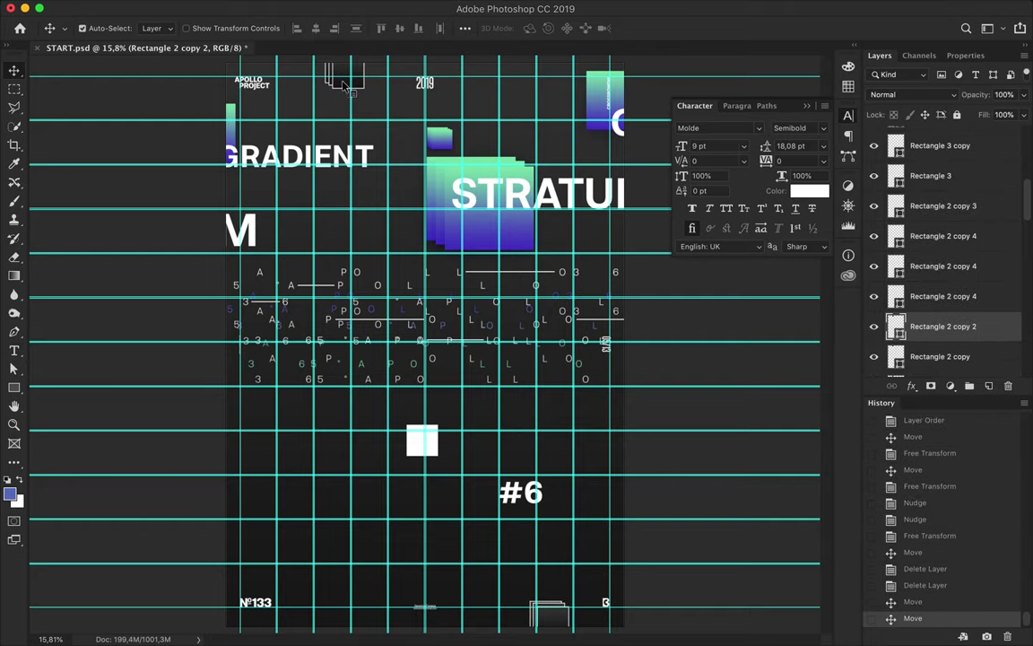
{"action": "left_click_drag", "start_coordinate": [319, 81], "coordinate": [341, 84]}
{"action": "left_click", "coordinate": [332, 157]}
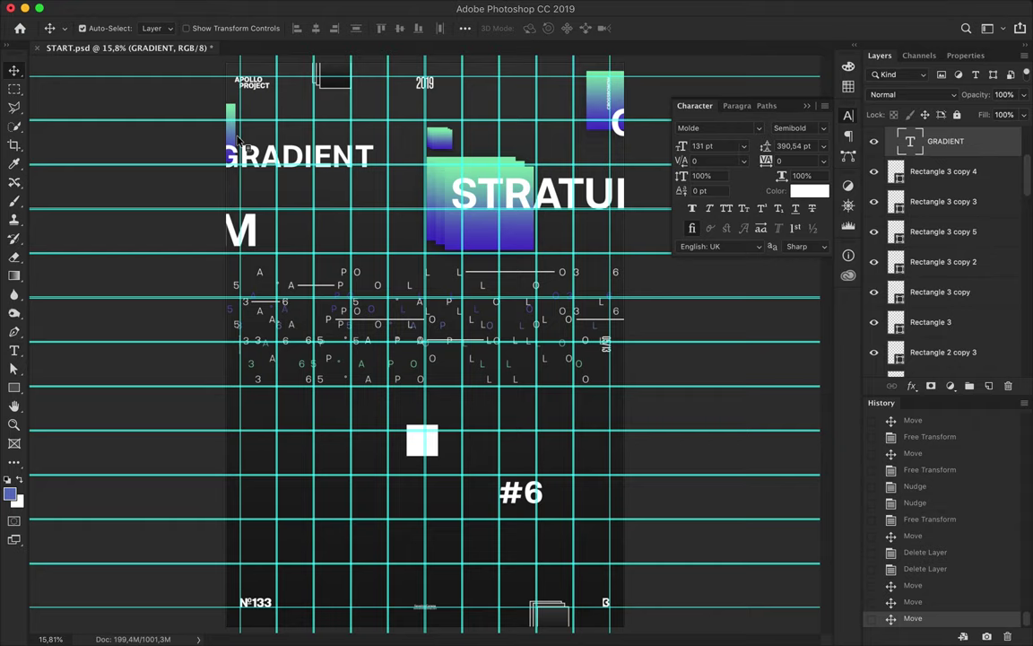
{"action": "left_click", "coordinate": [936, 220]}
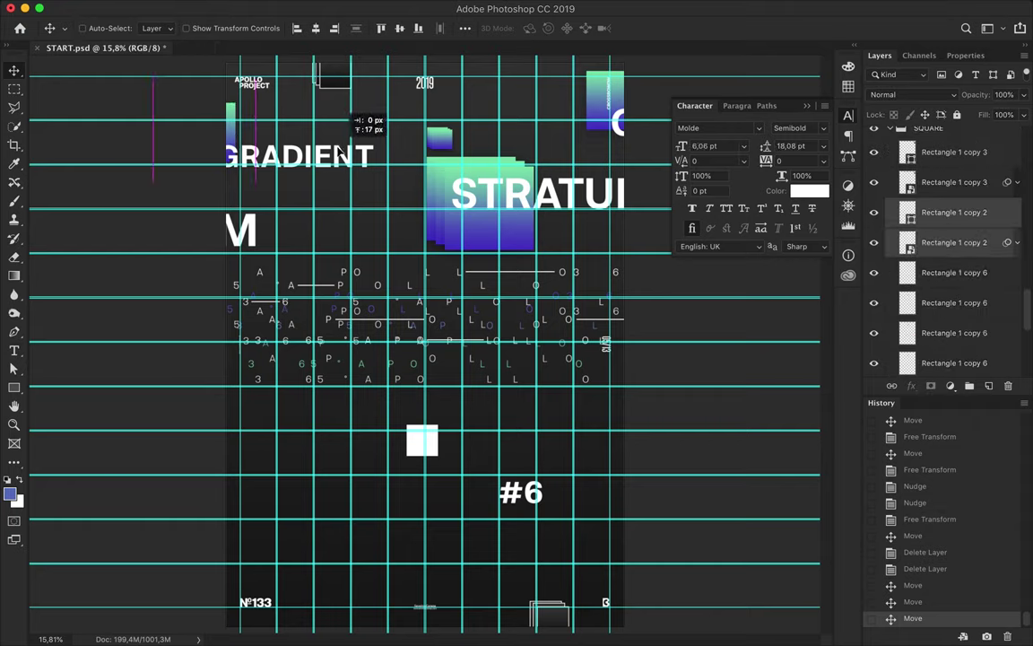
{"action": "left_click", "coordinate": [328, 171], "text": "ctrl"}
{"action": "key", "text": "shift+Up"}
Widen the large M to about 117% and move it further left.
{"action": "left_click", "coordinate": [278, 206], "text": "ctrl"}
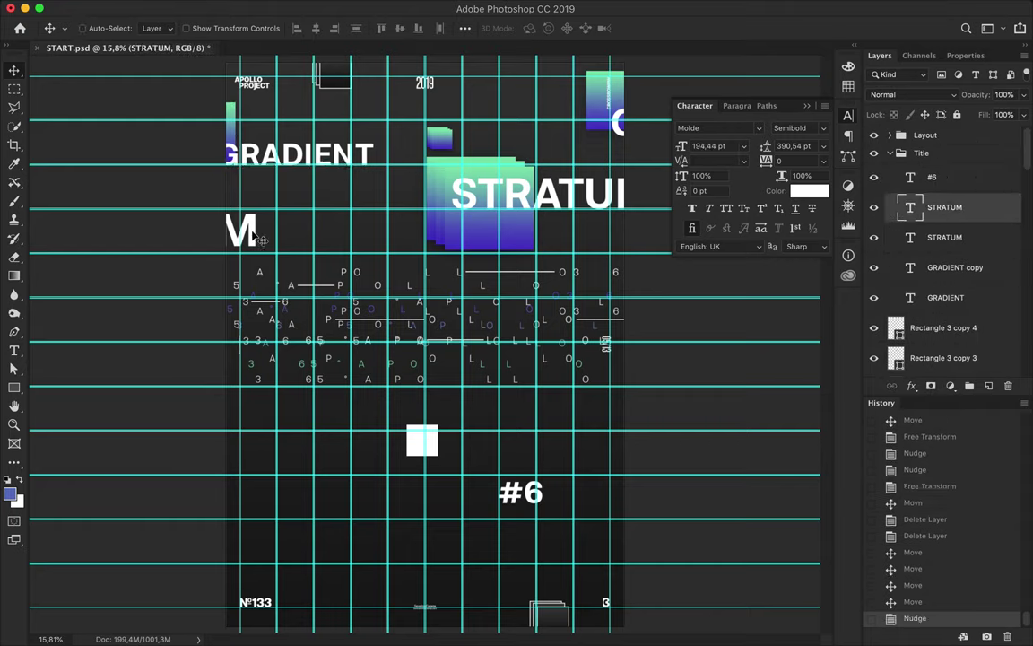
{"action": "key", "text": "ctrl+t"}
{"action": "left_click_drag", "start_coordinate": [258, 227], "coordinate": [294, 227]}
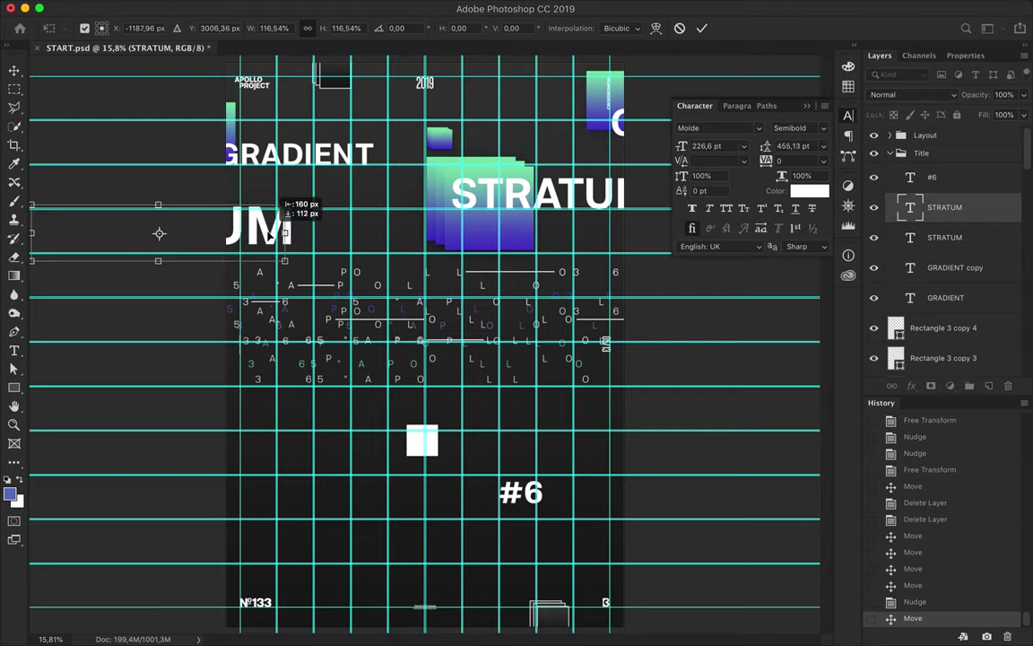
{"action": "key", "text": "Return"}
{"action": "mouse_move", "coordinate": [214, 231]}
{"action": "left_mouse_down"}
{"action": "mouse_move", "coordinate": [267, 232]}
{"action": "mouse_move", "coordinate": [247, 231]}
{"action": "left_mouse_up"}
{"action": "key", "text": "ctrl+t"}
{"action": "key", "text": "Return"}
Toggle the guides and raise the white square's layer in the stack.
{"action": "scroll", "coordinate": [402, 243], "scroll_direction": "down", "scroll_amount": 1}
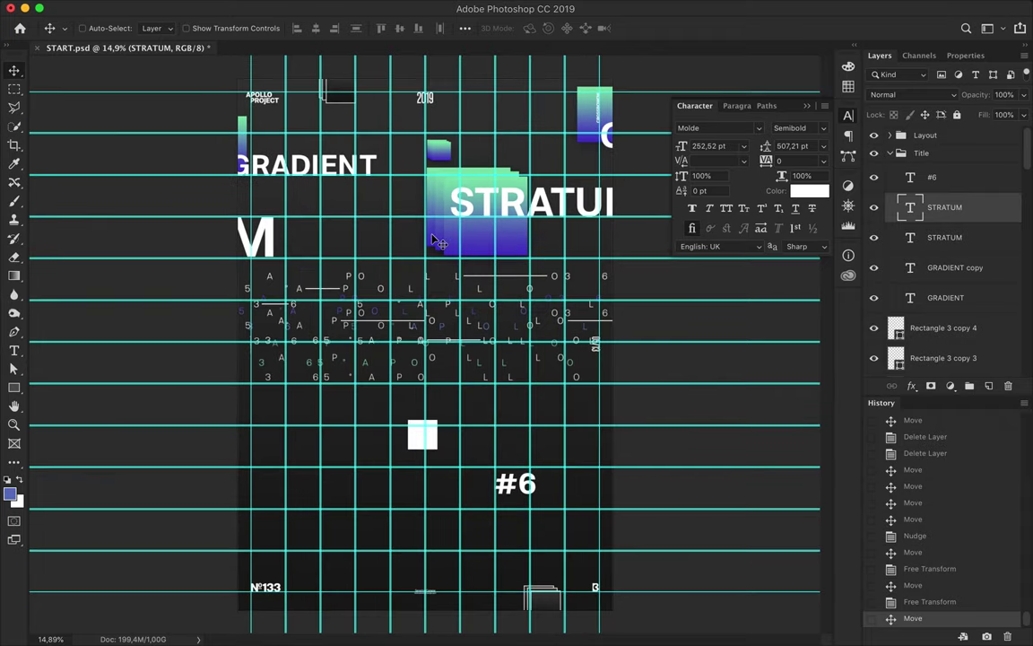
{"action": "key", "text": "ctrl+semicolon"}
{"action": "key", "text": "ctrl+semicolon"}
{"action": "key", "text": "ctrl+semicolon"}
{"action": "left_click", "coordinate": [429, 435]}
{"action": "left_click_drag", "start_coordinate": [942, 361], "coordinate": [942, 206]}
Drop the white square's layer just above Background and tuck it behind the gradient squares.
{"action": "scroll", "coordinate": [944, 276], "scroll_direction": "down", "scroll_amount": 3}
{"action": "scroll", "coordinate": [945, 275], "scroll_direction": "up", "scroll_amount": 5}
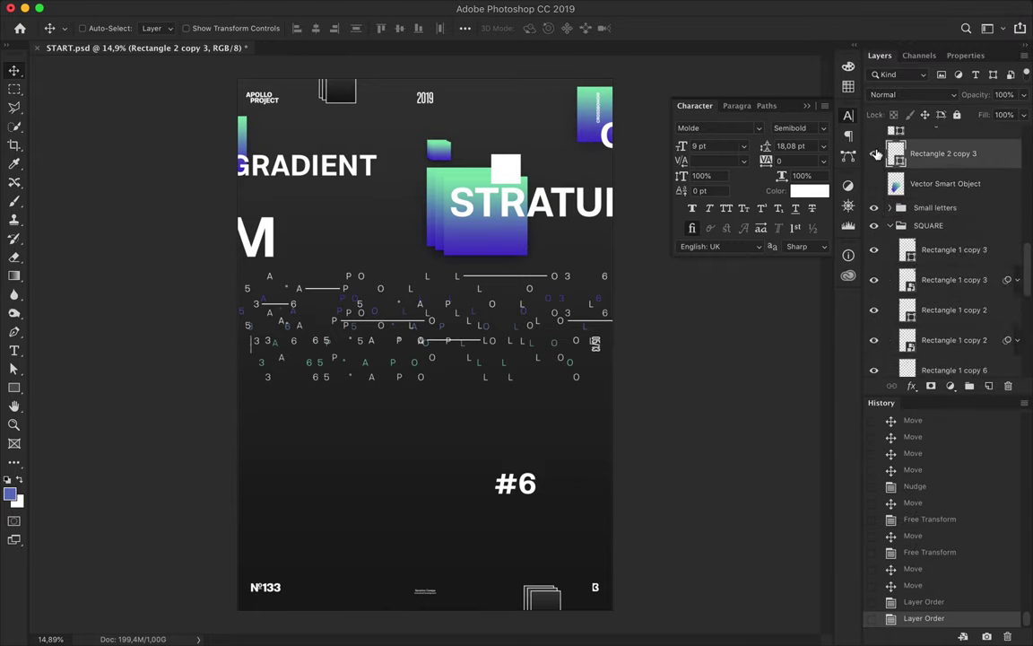
{"action": "left_click_drag", "start_coordinate": [942, 132], "coordinate": [942, 260]}
{"action": "mouse_move", "coordinate": [953, 150]}
{"action": "left_mouse_down"}
{"action": "mouse_move", "coordinate": [954, 384]}
{"action": "mouse_move", "coordinate": [893, 296]}
{"action": "left_mouse_up"}
{"action": "left_click_drag", "start_coordinate": [891, 238], "coordinate": [897, 350]}
{"action": "key", "text": "ctrl+plus"}
{"action": "scroll", "coordinate": [596, 154], "scroll_direction": "up", "scroll_amount": 3}
{"action": "left_click_drag", "start_coordinate": [560, 168], "coordinate": [514, 164]}
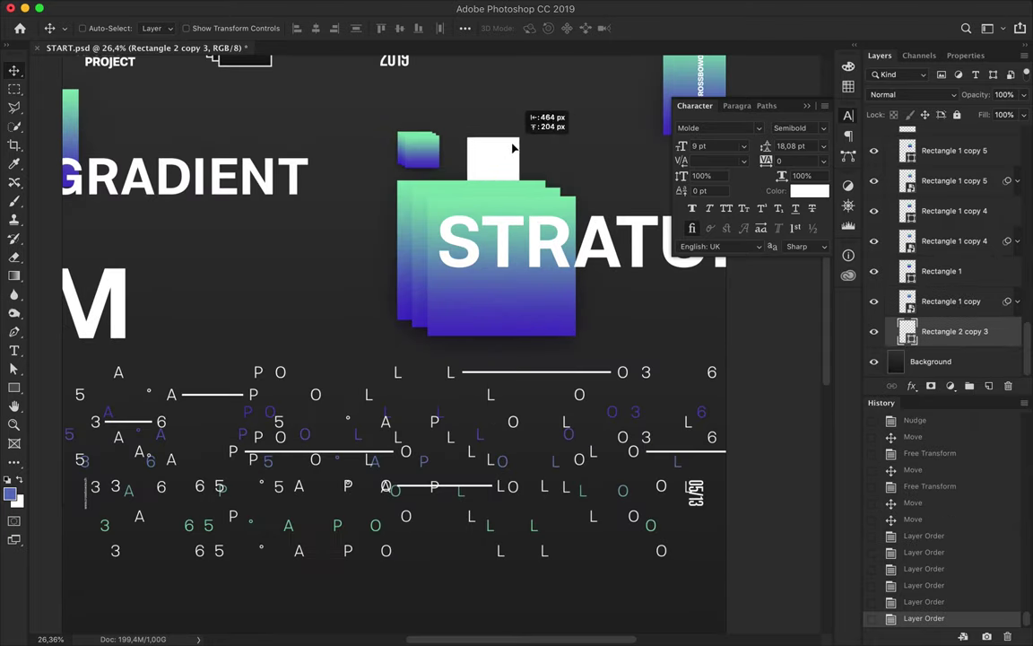
{"action": "scroll", "coordinate": [503, 168], "scroll_direction": "down", "scroll_amount": 3}
{"action": "scroll", "coordinate": [503, 168], "scroll_direction": "down", "scroll_amount": 2}
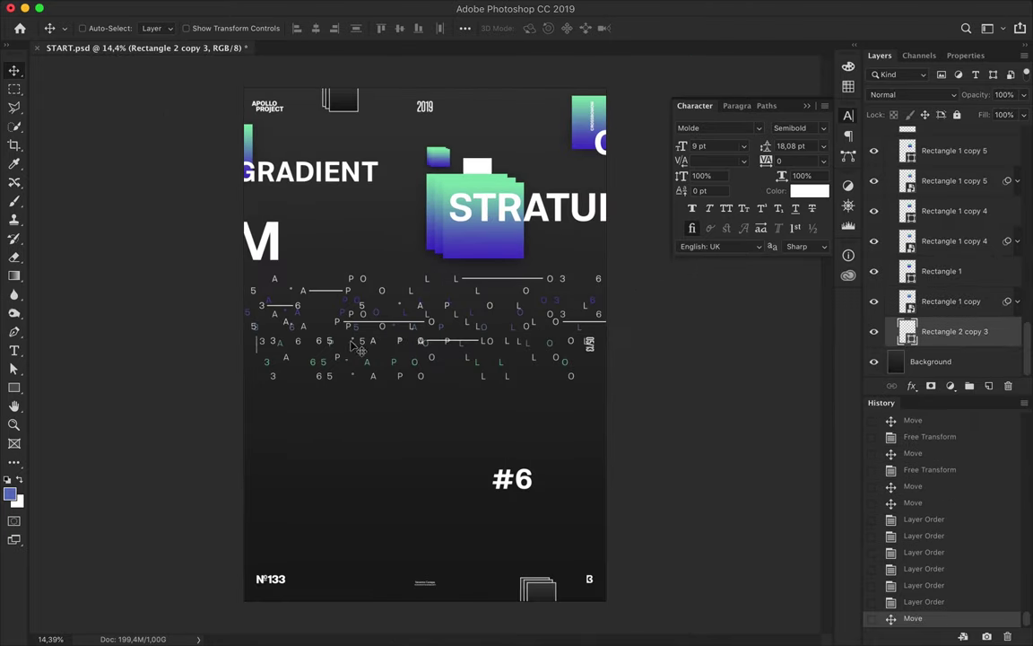
{"action": "left_click", "coordinate": [897, 362]}
Draw a closed curved Pen shape sweeping across the poster's lower left.
{"action": "key", "text": "p"}
{"action": "left_click", "coordinate": [614, 588]}
{"action": "left_click_drag", "start_coordinate": [570, 547], "coordinate": [538, 536]}
{"action": "left_click_drag", "start_coordinate": [460, 496], "coordinate": [430, 457]}
{"action": "left_click_drag", "start_coordinate": [387, 404], "coordinate": [357, 385]}
{"action": "left_click_drag", "start_coordinate": [298, 350], "coordinate": [285, 334]}
{"action": "left_click_drag", "start_coordinate": [237, 299], "coordinate": [215, 285]}
{"action": "left_click", "coordinate": [238, 609]}
{"action": "left_click", "coordinate": [616, 607]}
{"action": "left_click", "coordinate": [614, 588]}
Remove the curved shape's stroke and try a radial gradient fill, then reset the fill.
{"action": "key", "text": "v"}
{"action": "key", "text": "a"}
{"action": "left_click", "coordinate": [263, 28]}
{"action": "left_click", "coordinate": [201, 51]}
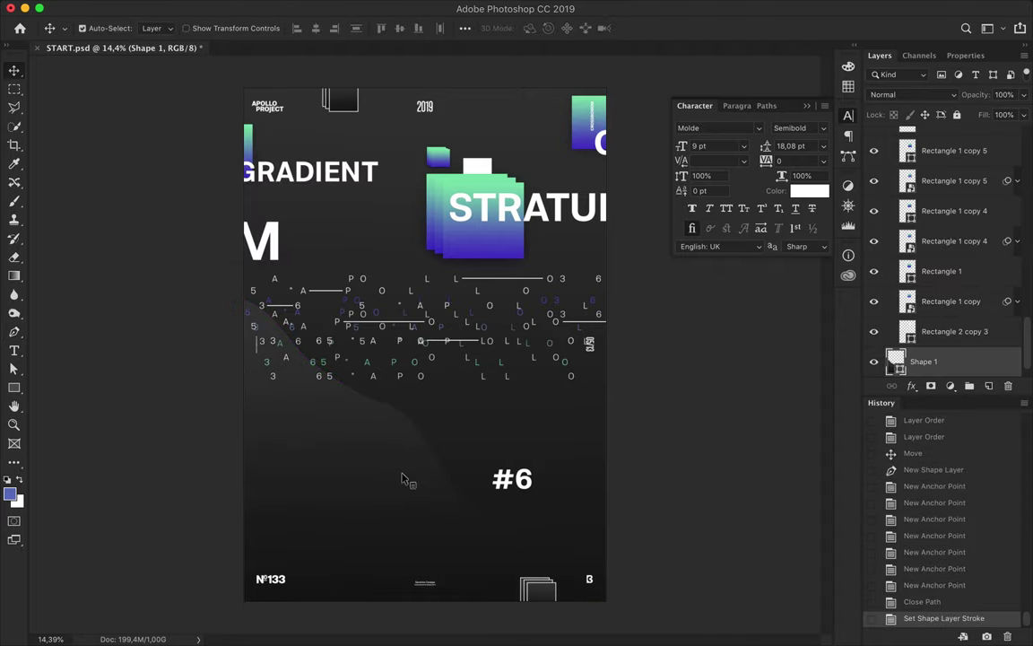
{"action": "left_click", "coordinate": [219, 29]}
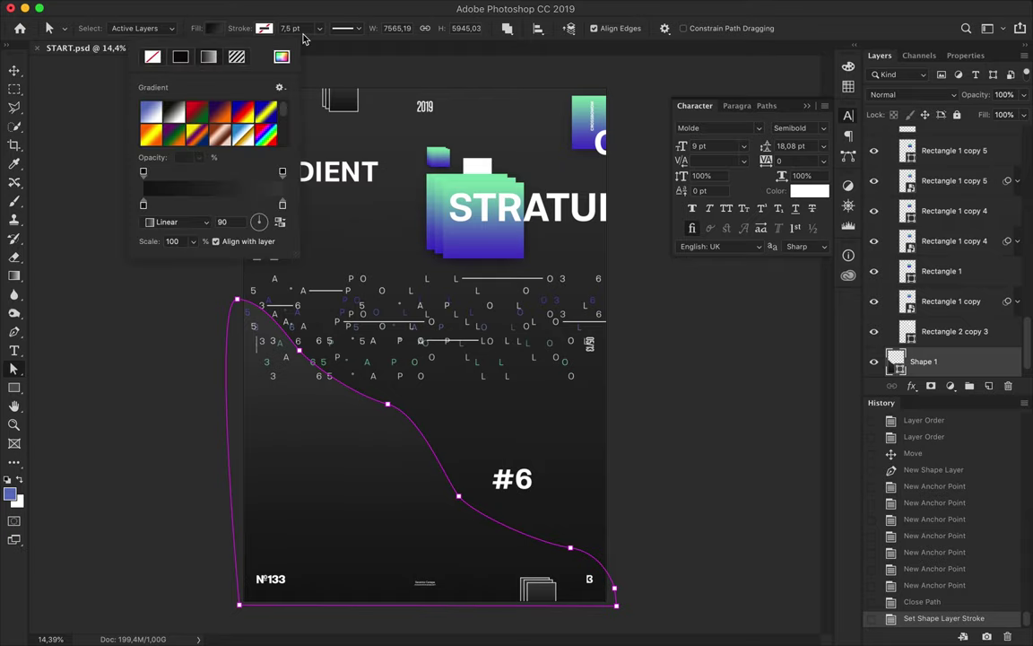
{"action": "left_click", "coordinate": [179, 222]}
{"action": "left_click", "coordinate": [179, 238]}
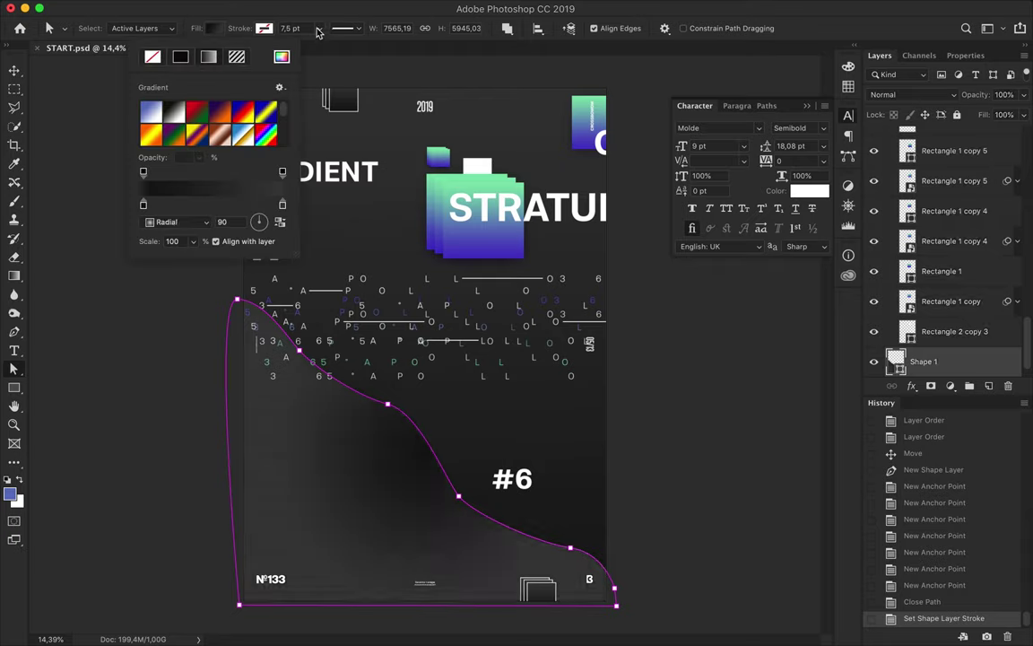
{"action": "key", "text": "Return"}
{"action": "left_click", "coordinate": [211, 28]}
{"action": "left_click", "coordinate": [181, 56]}
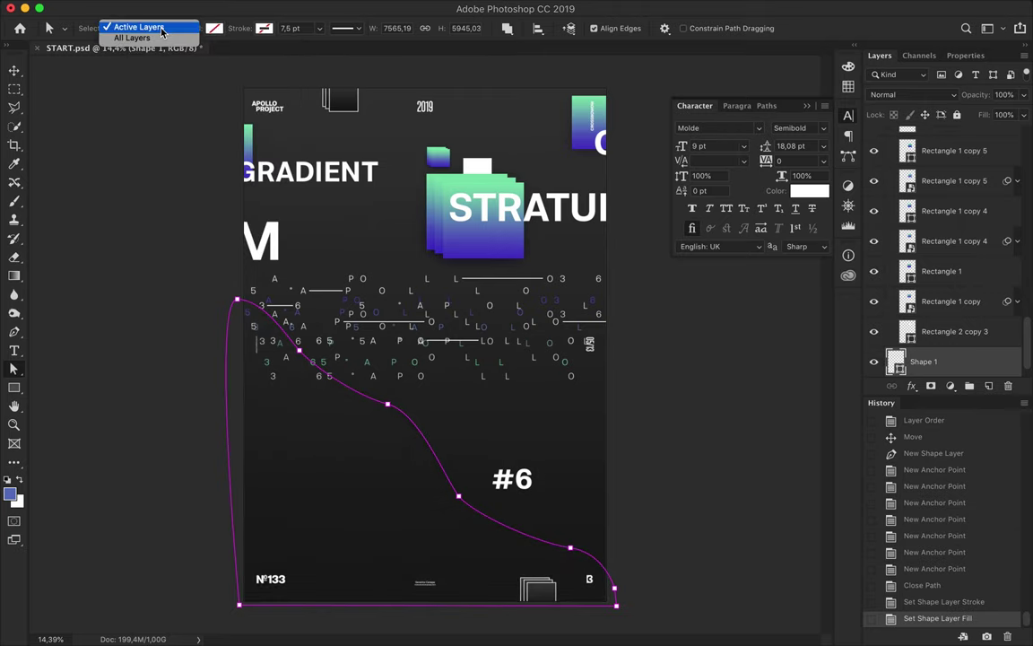
Set the curved shape's fill to solid black.
{"action": "key", "text": "p"}
{"action": "left_click", "coordinate": [99, 28]}
{"action": "key", "text": "ctrl+z"}
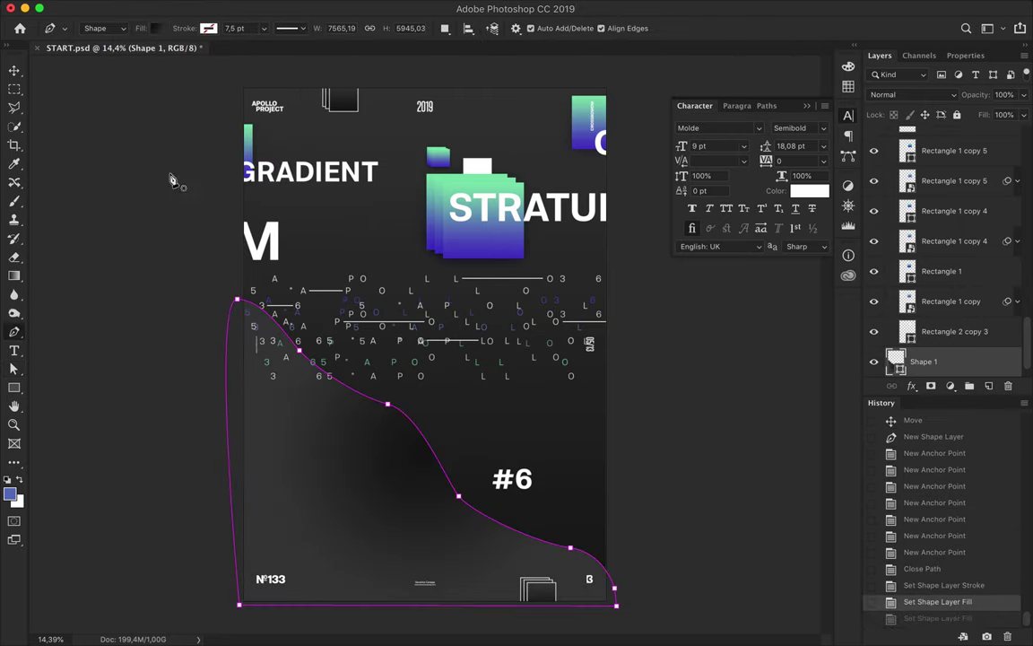
{"action": "left_click", "coordinate": [99, 28]}
{"action": "left_click", "coordinate": [159, 27]}
{"action": "left_click", "coordinate": [125, 56]}
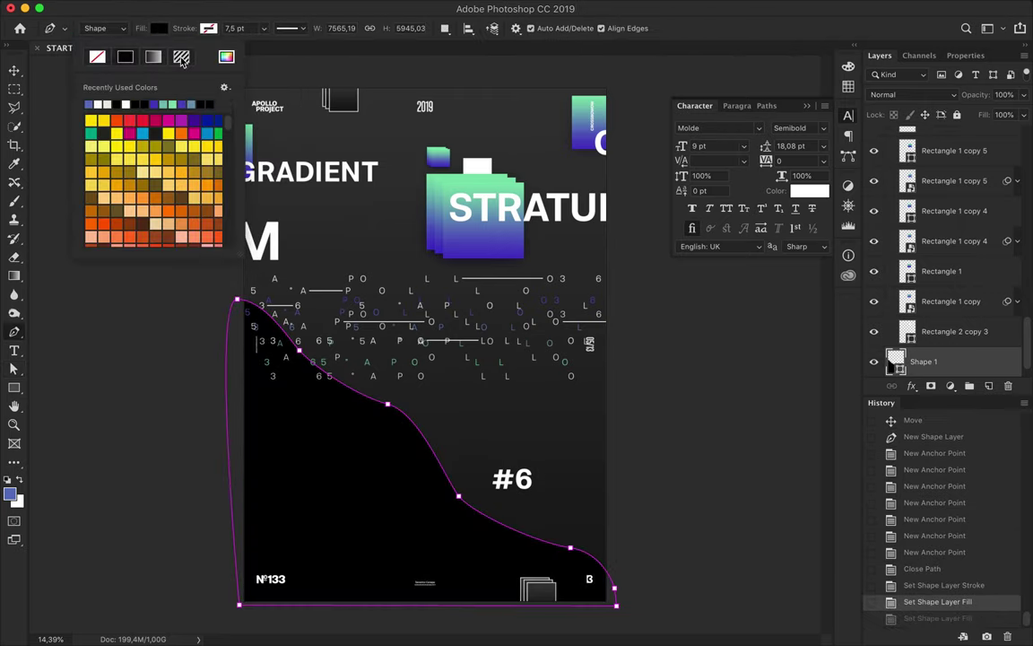
{"action": "key", "text": "Escape"}
Load Shape 1's outline as a selection and rasterize the layer.
{"action": "key", "text": "v"}
{"action": "left_click", "coordinate": [895, 361], "text": "ctrl"}
{"action": "right_click", "coordinate": [933, 361]}
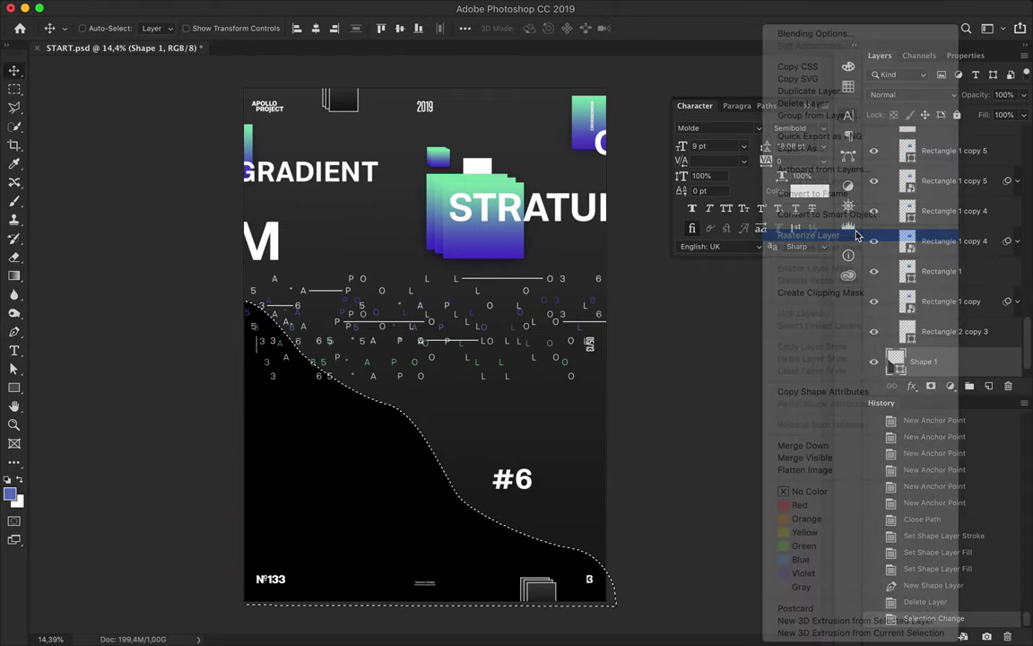
{"action": "left_click", "coordinate": [852, 233]}
Fill the selection with a diagonal dark gradient from the bottom-left corner, then deselect.
{"action": "key", "text": "g"}
{"action": "left_click", "coordinate": [135, 29]}
{"action": "left_click", "coordinate": [135, 28]}
{"action": "left_click_drag", "start_coordinate": [296, 538], "coordinate": [403, 341]}
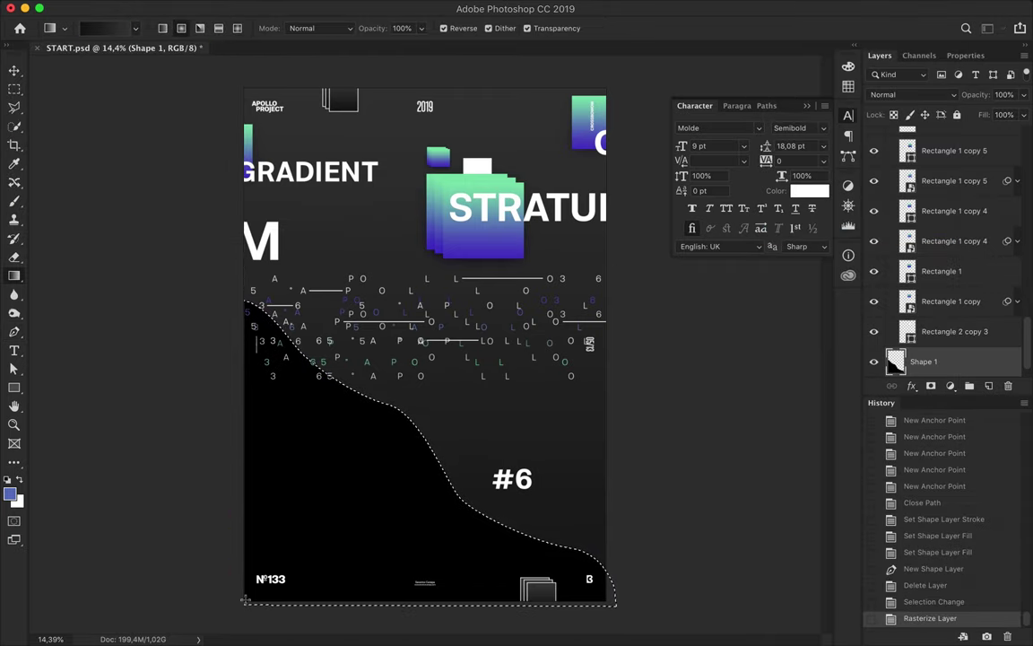
{"action": "key", "text": "ctrl+z"}
{"action": "left_click_drag", "start_coordinate": [404, 409], "coordinate": [254, 574]}
{"action": "key", "text": "ctrl+z"}
{"action": "left_click_drag", "start_coordinate": [426, 395], "coordinate": [236, 609]}
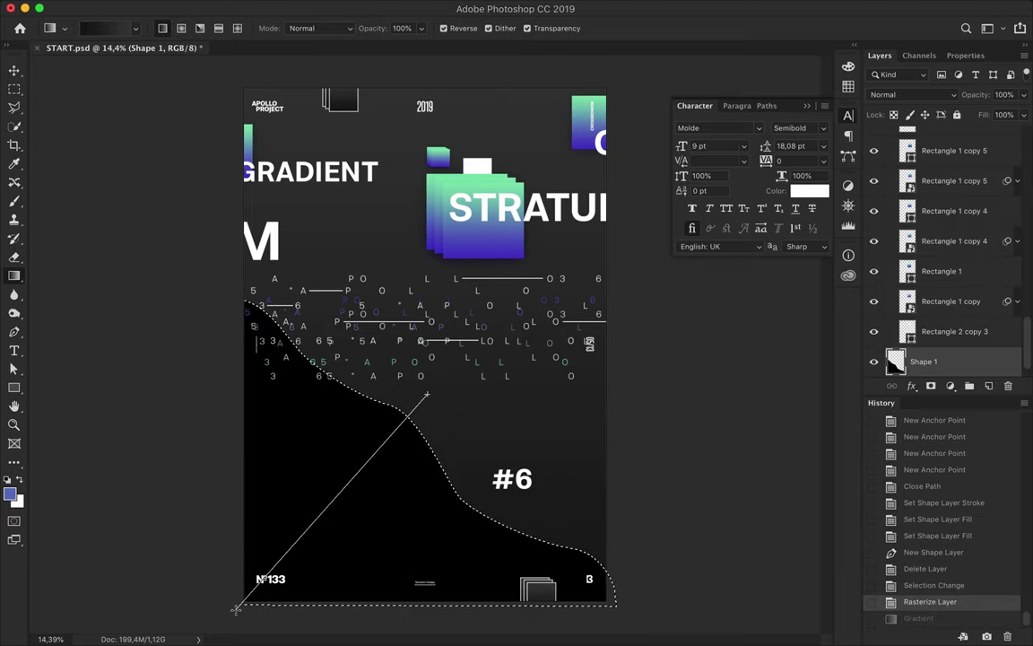
{"action": "key", "text": "ctrl+d"}
{"action": "key", "text": "v"}
{"action": "scroll", "coordinate": [947, 360], "scroll_direction": "down", "scroll_amount": 1}
Duplicate Shape 1 and gradient-fill the copy through its selection, then deselect.
{"action": "left_click_drag", "start_coordinate": [946, 361], "coordinate": [946, 366]}
{"action": "left_click", "coordinate": [895, 361], "text": "ctrl"}
{"action": "key", "text": "g"}
{"action": "left_click_drag", "start_coordinate": [538, 529], "coordinate": [412, 435]}
{"action": "key", "text": "v"}
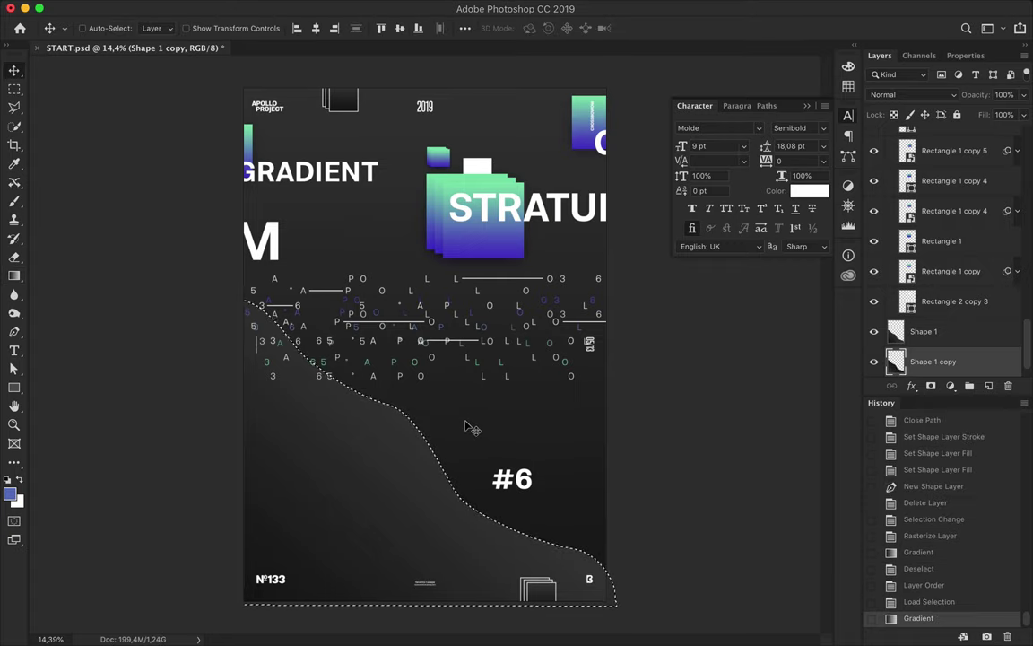
{"action": "key", "text": "ctrl+d"}
Apply a Gaussian Blur of about 132 px to Shape 1 copy.
{"action": "left_click", "coordinate": [358, 9]}
{"action": "left_click", "coordinate": [581, 233]}
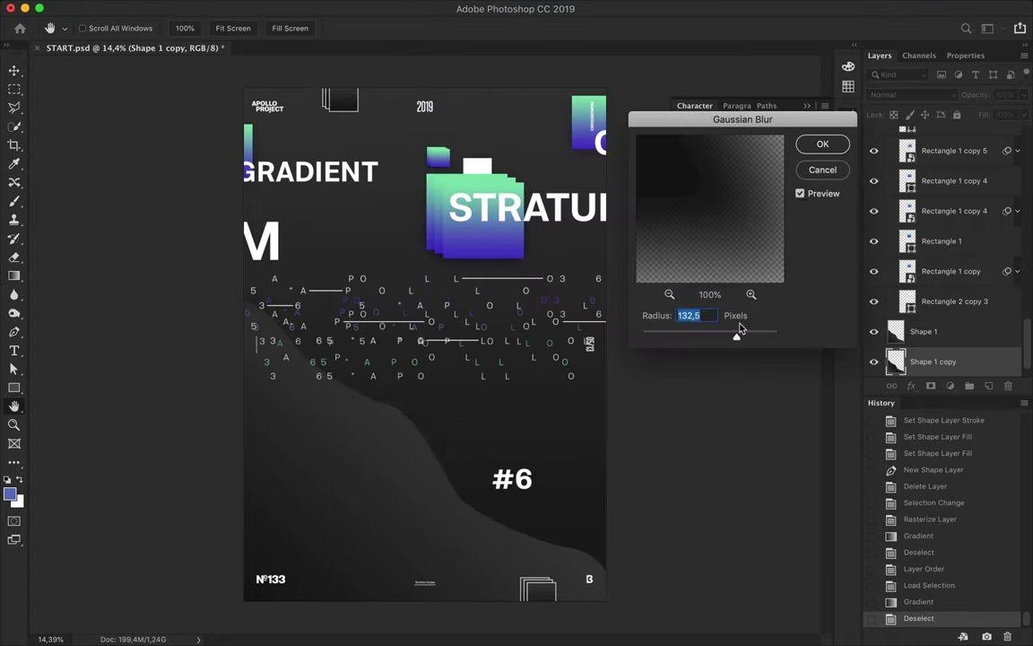
{"action": "mouse_move", "coordinate": [739, 338]}
{"action": "left_mouse_down"}
{"action": "mouse_move", "coordinate": [715, 339]}
{"action": "mouse_move", "coordinate": [735, 339]}
{"action": "left_mouse_up"}
{"action": "left_click", "coordinate": [818, 141]}
{"action": "scroll", "coordinate": [935, 293], "scroll_direction": "down", "scroll_amount": 1}
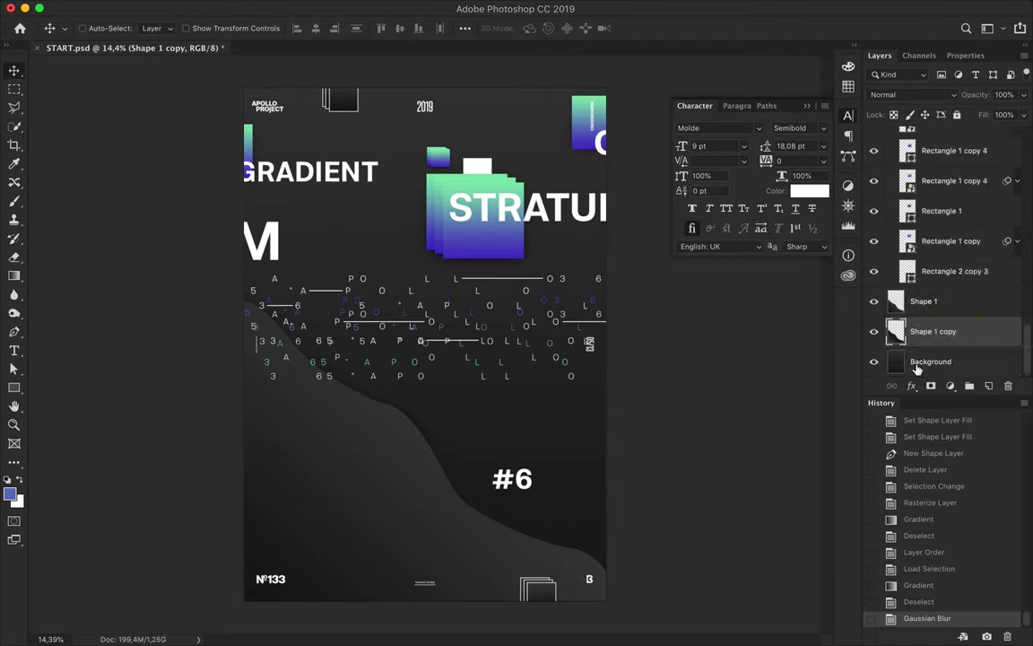
Begin a new curved Pen outline at the poster's lower left.
{"action": "key", "text": "p"}
{"action": "left_click", "coordinate": [232, 410]}
{"action": "left_click_drag", "start_coordinate": [290, 412], "coordinate": [307, 422]}
Finish and close the Shape 2 outline past the poster's bottom-left corner.
{"action": "left_click_drag", "start_coordinate": [336, 469], "coordinate": [348, 474]}
{"action": "left_click", "coordinate": [441, 533]}
{"action": "left_click", "coordinate": [509, 623]}
{"action": "left_click", "coordinate": [204, 609]}
{"action": "left_click", "coordinate": [232, 410]}
Move Shape 2 above Shape 1, set its stroke and rasterize it.
{"action": "key", "text": "a"}
{"action": "left_click_drag", "start_coordinate": [863, 330], "coordinate": [851, 276]}
{"action": "left_click", "coordinate": [263, 28]}
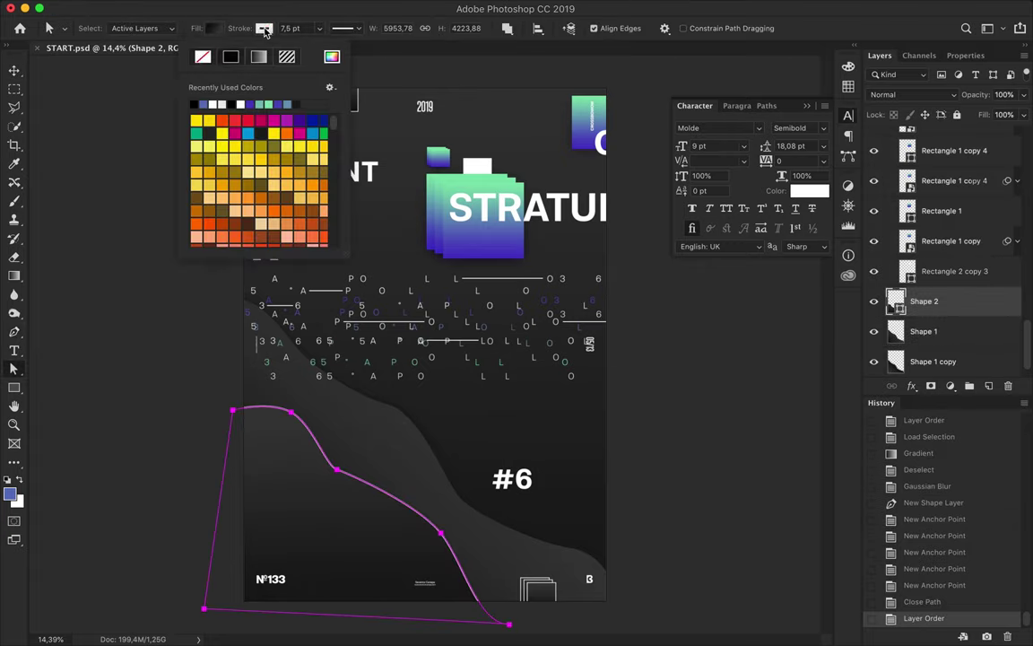
{"action": "left_click", "coordinate": [231, 56]}
{"action": "right_click", "coordinate": [951, 301]}
{"action": "left_click", "coordinate": [854, 229]}
Fill Shape 2's loaded selection with a dark diagonal gradient.
{"action": "left_click", "coordinate": [896, 301], "text": "super"}
{"action": "key", "text": "g"}
{"action": "left_click_drag", "start_coordinate": [354, 473], "coordinate": [235, 609]}
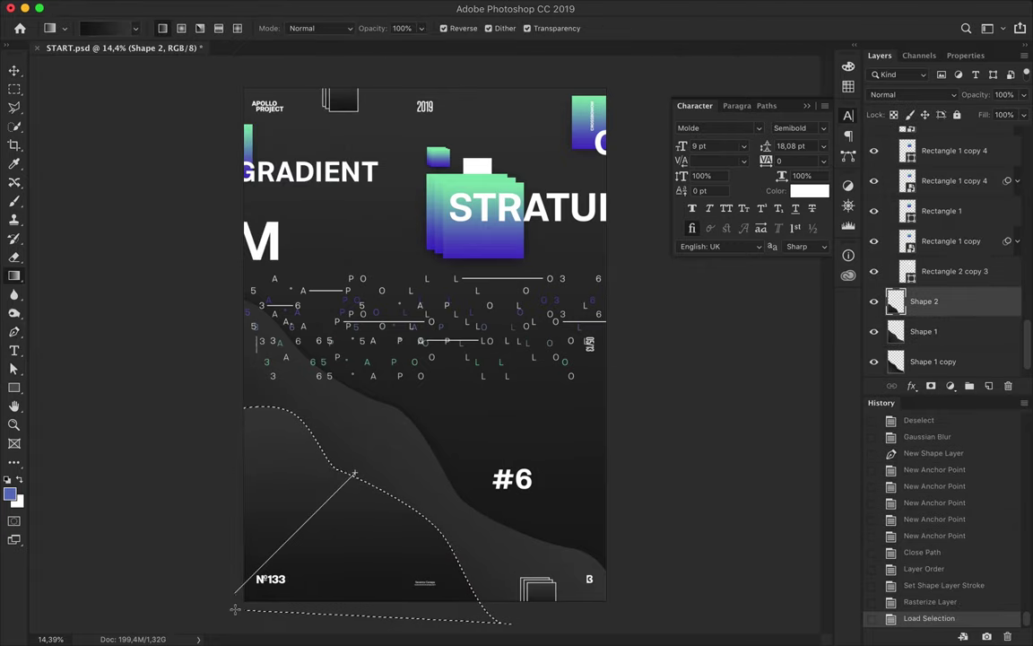
{"action": "left_click_drag", "start_coordinate": [376, 459], "coordinate": [260, 623]}
{"action": "key", "text": "v"}
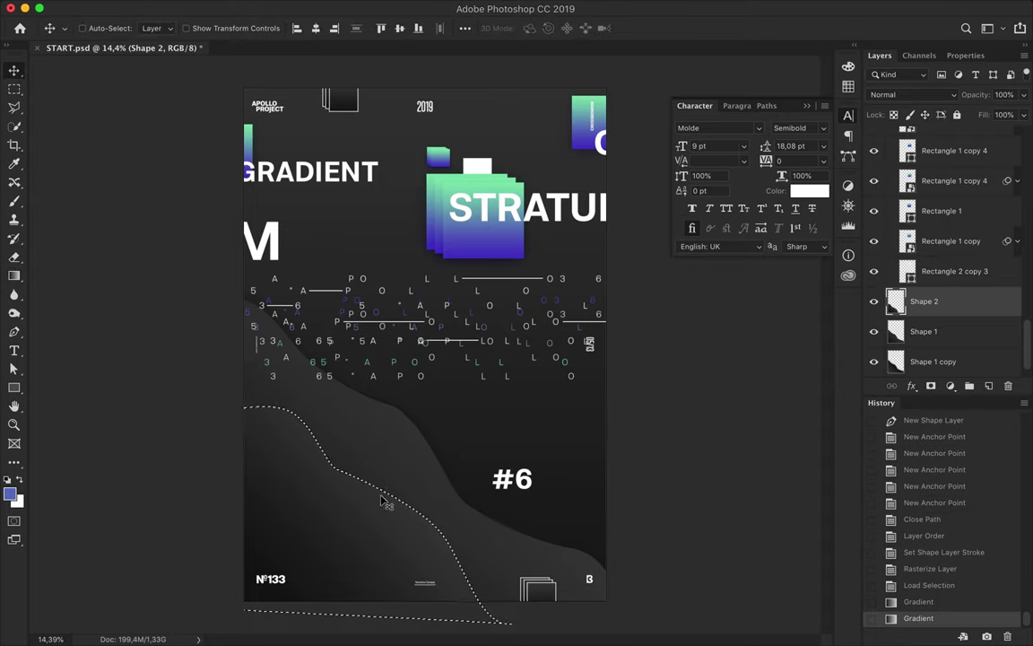
Duplicate Shape 2, gradient-fill the copy and keep Shape 2 above it.
{"action": "left_click_drag", "start_coordinate": [969, 315], "coordinate": [969, 296]}
{"action": "key", "text": "g"}
{"action": "left_click_drag", "start_coordinate": [370, 458], "coordinate": [371, 458]}
{"action": "key", "text": "v"}
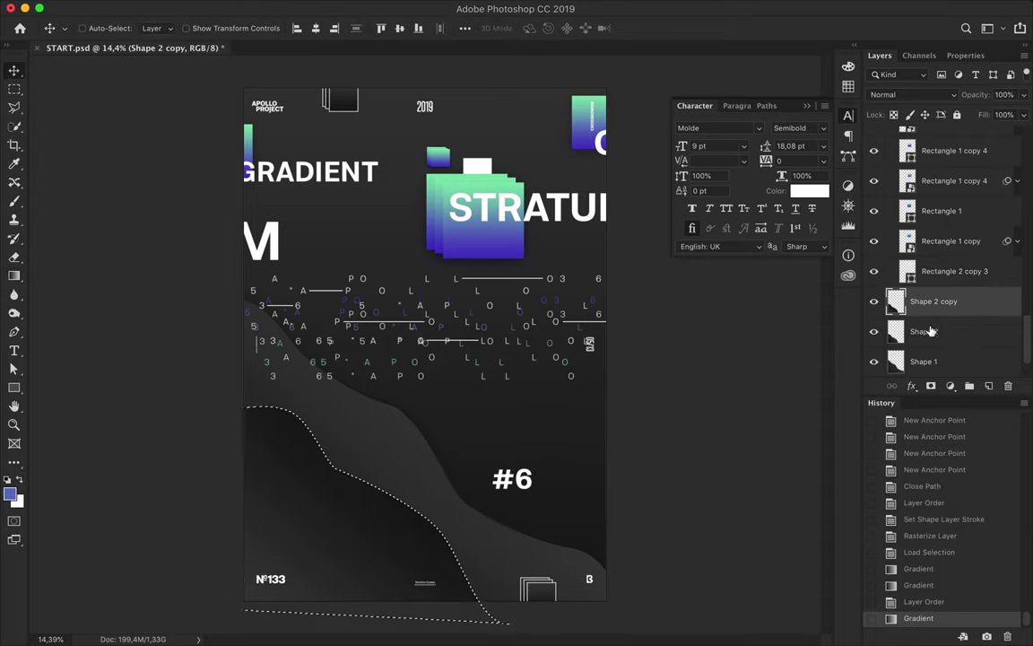
{"action": "left_click_drag", "start_coordinate": [876, 327], "coordinate": [877, 296]}
{"action": "key", "text": "m"}
{"action": "left_click", "coordinate": [687, 391]}
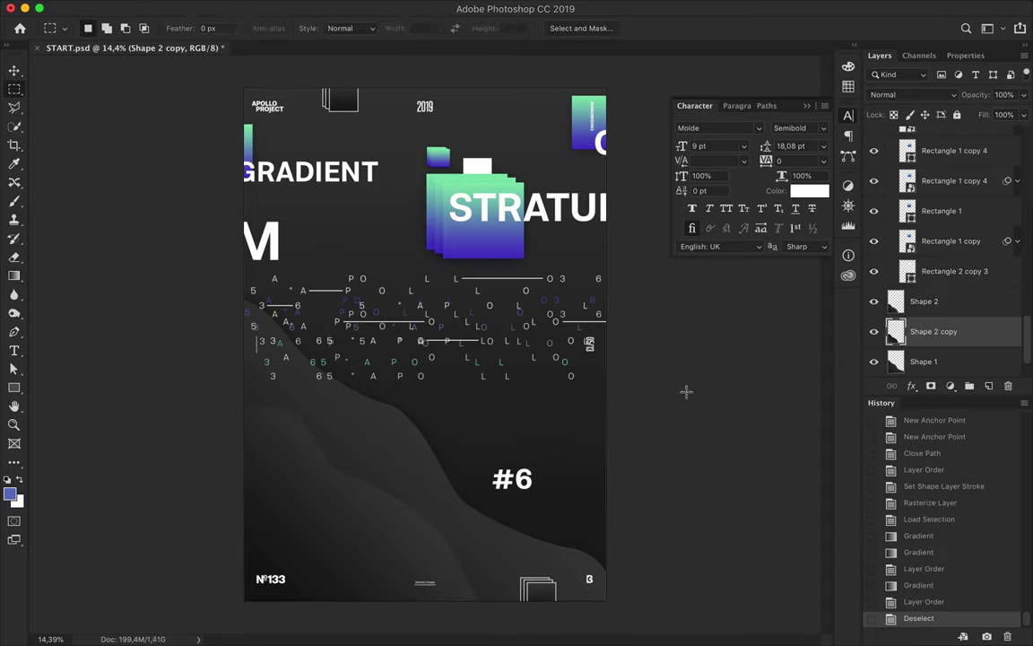
Apply Gaussian Blur to Shape 2 copy.
{"action": "key", "text": "super+f"}
{"action": "key", "text": "Escape"}
{"action": "left_click", "coordinate": [353, 8]}
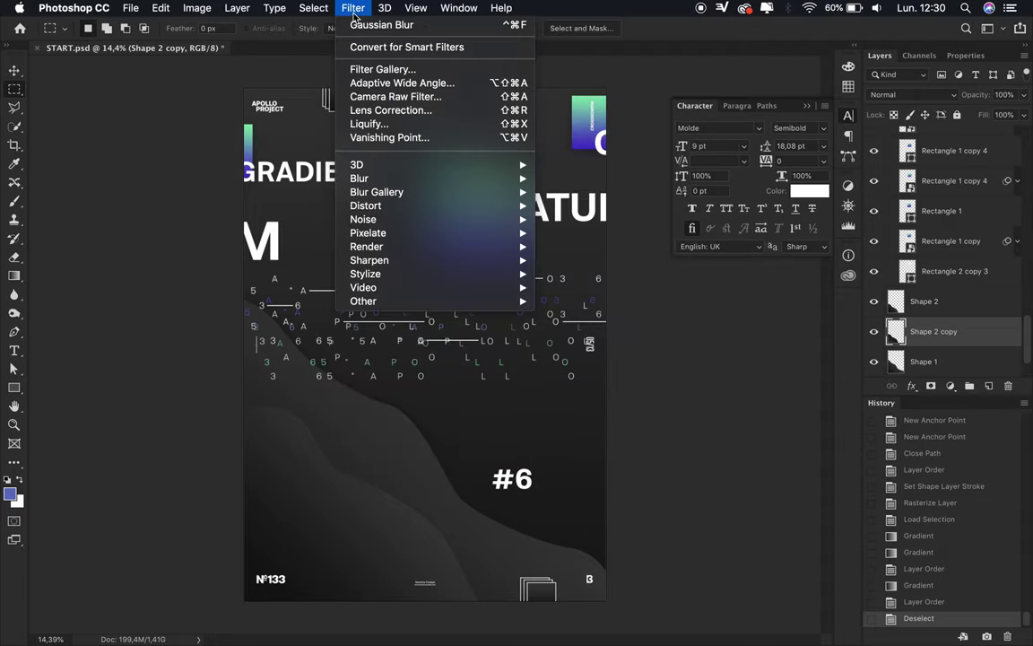
{"action": "left_click", "coordinate": [381, 24]}
Warp the blurred Shape 2 copy into a wavier curve.
{"action": "key", "text": "v"}
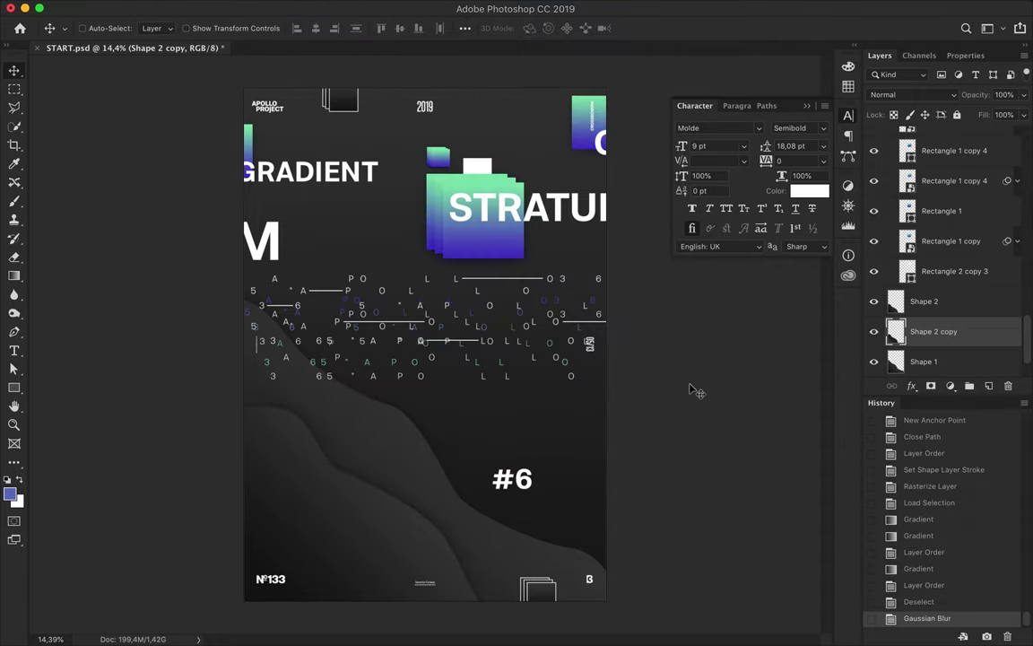
{"action": "key", "text": "ctrl+t"}
{"action": "right_click", "coordinate": [335, 368]}
{"action": "left_click", "coordinate": [376, 475]}
{"action": "left_click_drag", "start_coordinate": [301, 453], "coordinate": [467, 544]}
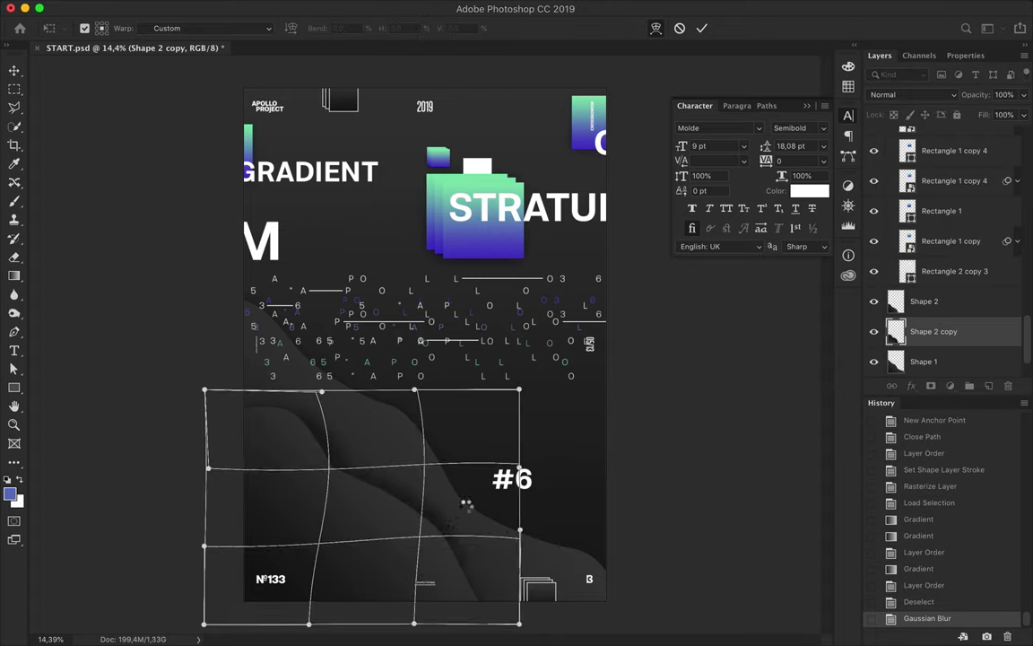
{"action": "key", "text": "Return"}
Warp Shape 1 copy's right side upward, then set both blurred copies to 42% fill.
{"action": "scroll", "coordinate": [992, 346], "scroll_direction": "down", "scroll_amount": 2}
{"action": "left_click", "coordinate": [951, 331]}
{"action": "key", "text": "ctrl+t"}
{"action": "right_click", "coordinate": [371, 369]}
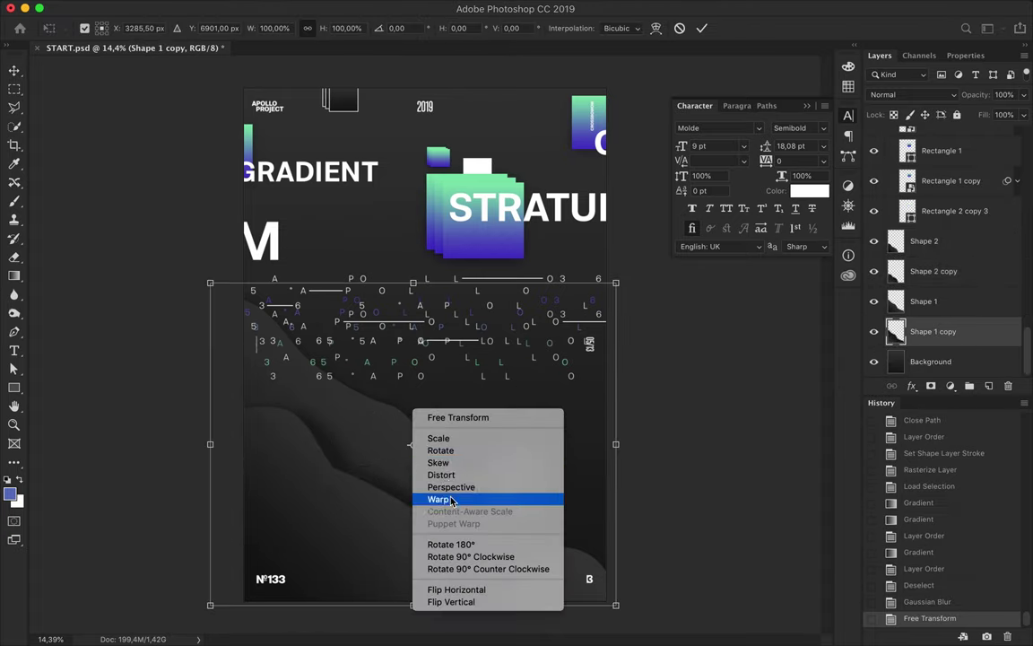
{"action": "left_click", "coordinate": [395, 493]}
{"action": "left_click_drag", "start_coordinate": [590, 545], "coordinate": [565, 542]}
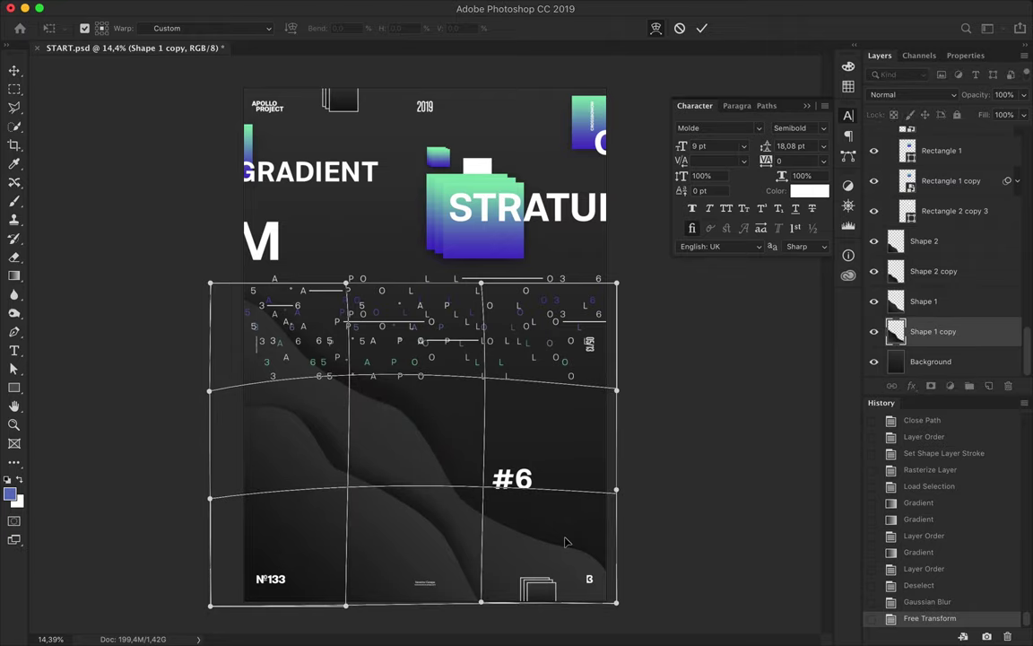
{"action": "key", "text": "Return"}
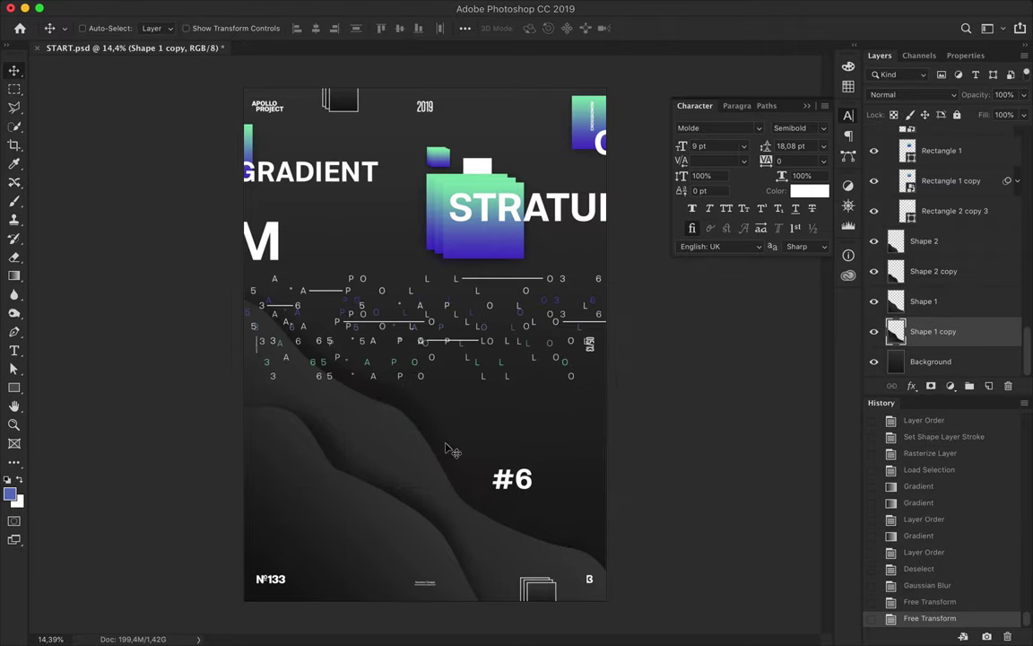
{"action": "left_click", "coordinate": [933, 271], "text": "ctrl"}
{"action": "left_click_drag", "start_coordinate": [1023, 115], "coordinate": [994, 135]}
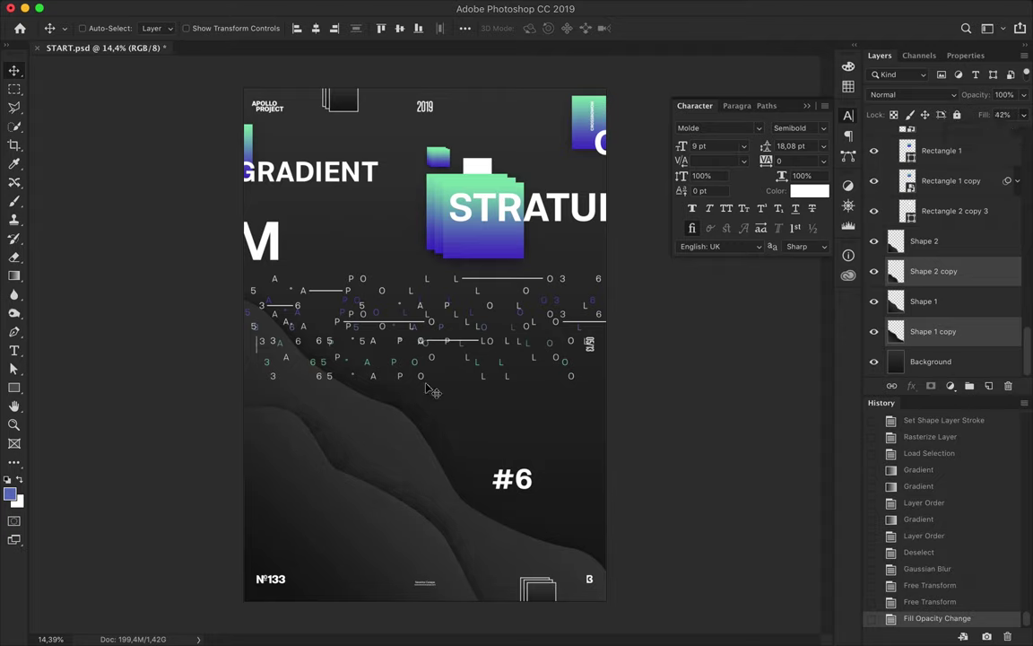
Lower the fill of all four curved shape layers together.
{"action": "left_click", "coordinate": [933, 241], "text": "ctrl"}
{"action": "left_click", "coordinate": [924, 301], "text": "ctrl"}
{"action": "left_click_drag", "start_coordinate": [1023, 115], "coordinate": [994, 133]}
{"action": "scroll", "coordinate": [671, 440], "scroll_direction": "up", "scroll_amount": 1}
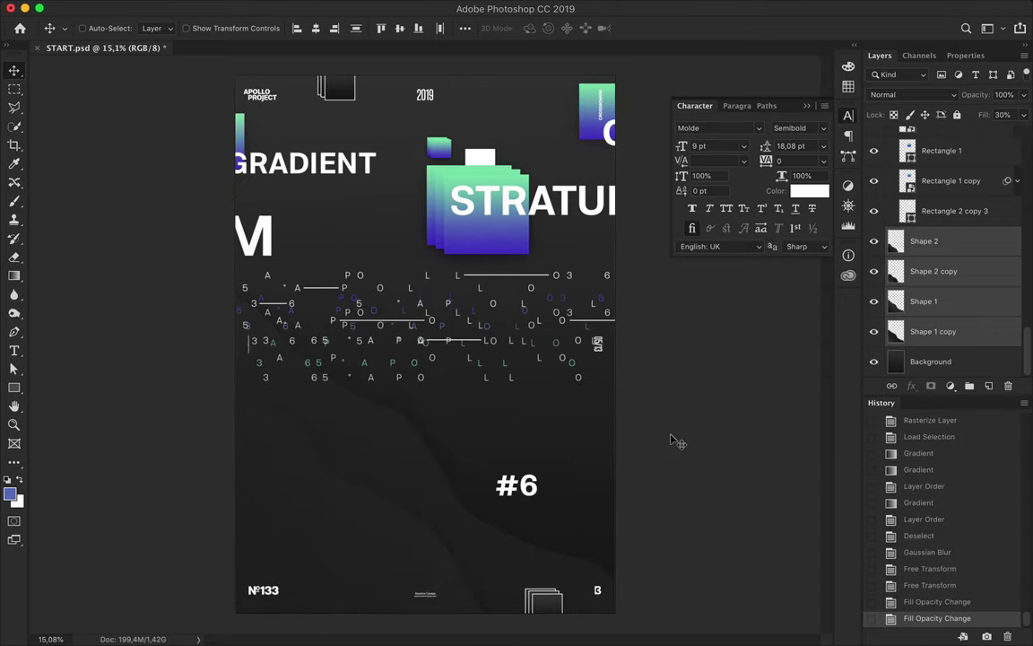
Delete the white rectangle and undo a trial move of the APOLLO 365 rows.
{"action": "left_click", "coordinate": [484, 158], "text": "ctrl"}
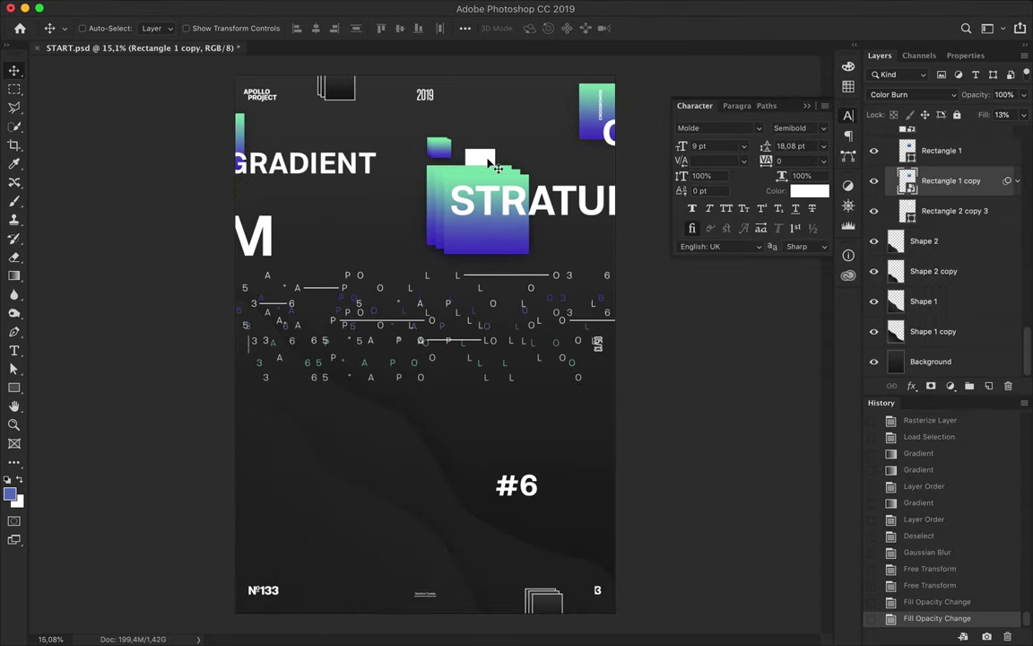
{"action": "key", "text": "Delete"}
{"action": "scroll", "coordinate": [478, 243], "scroll_direction": "up", "scroll_amount": 1}
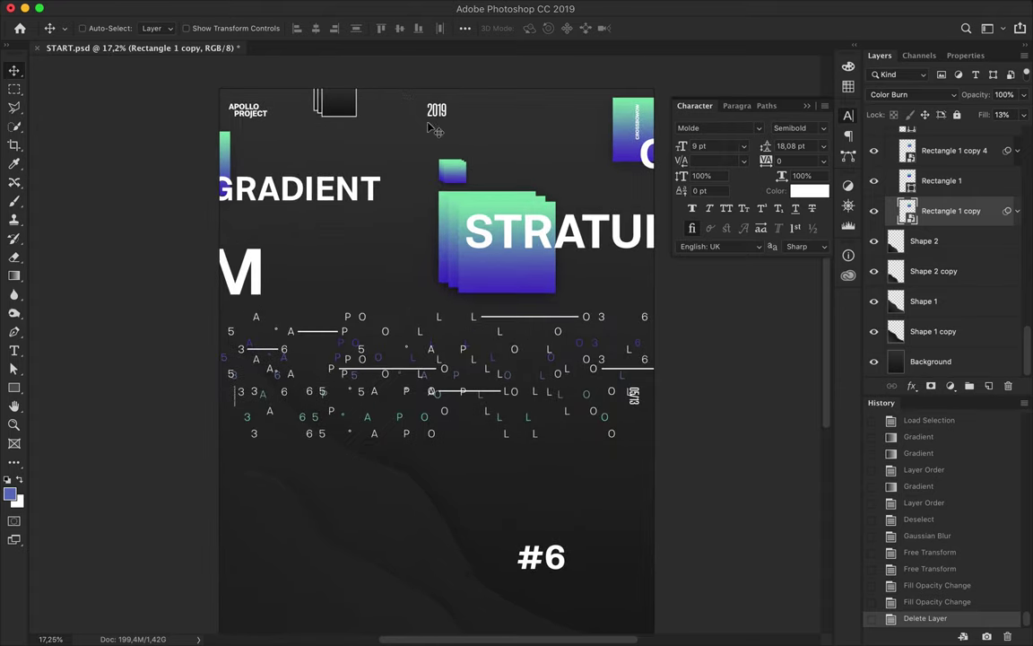
{"action": "left_click", "coordinate": [513, 390], "text": "ctrl"}
{"action": "left_click_drag", "start_coordinate": [513, 390], "coordinate": [489, 319]}
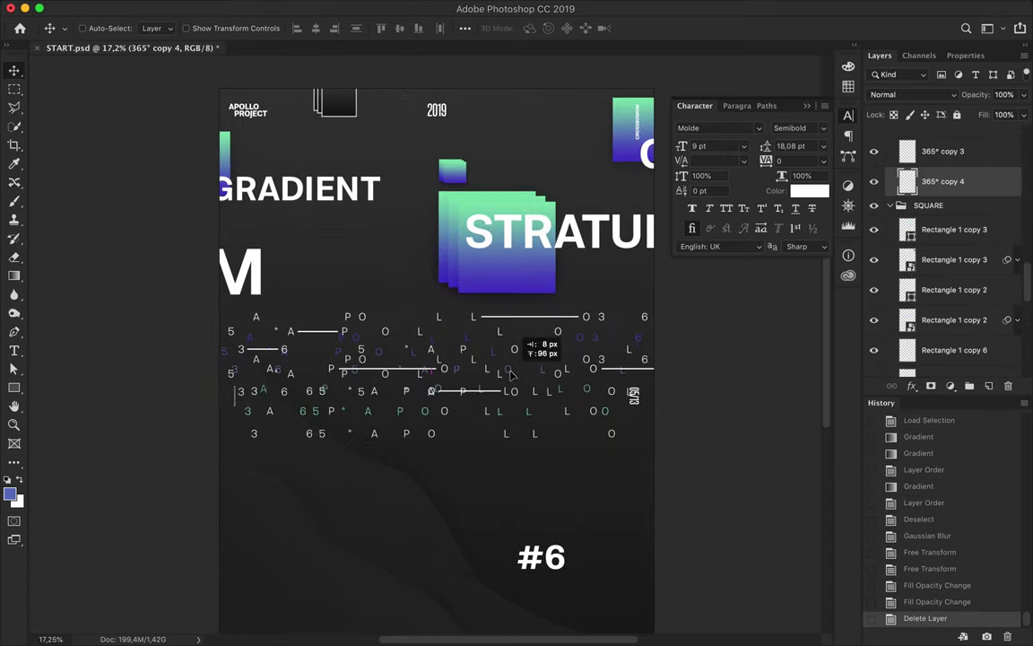
{"action": "key", "text": "ctrl+z"}
Nudge the 365° copy 3 rows down, then trial a faded Hard Light text copy and delete it.
{"action": "left_click_drag", "start_coordinate": [455, 398], "coordinate": [461, 412]}
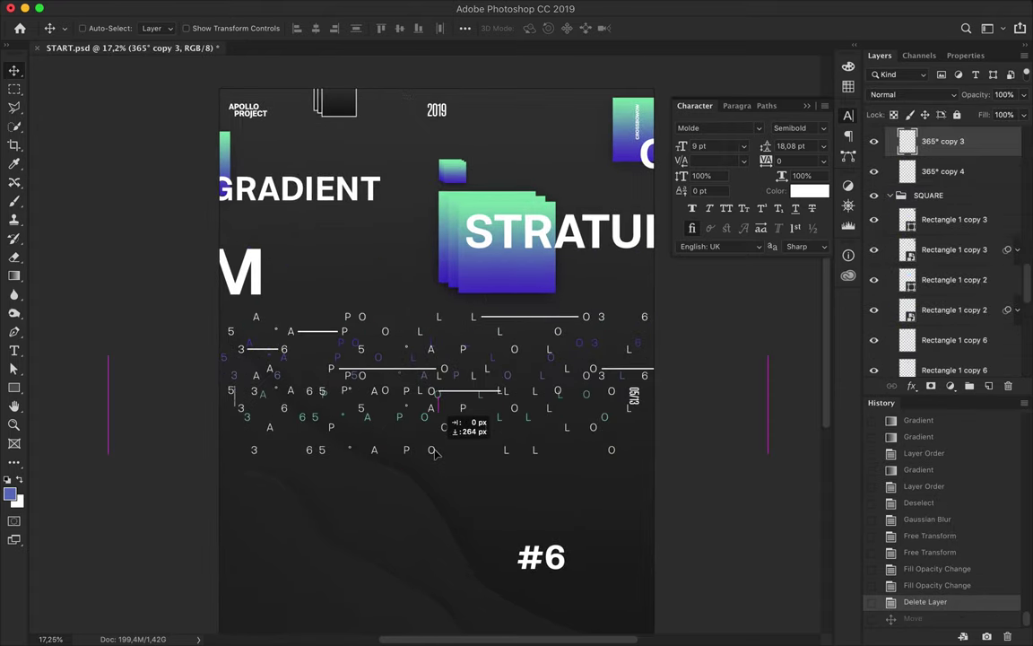
{"action": "scroll", "coordinate": [461, 413], "scroll_direction": "down", "scroll_amount": 1}
{"action": "left_click_drag", "start_coordinate": [431, 359], "coordinate": [430, 227]}
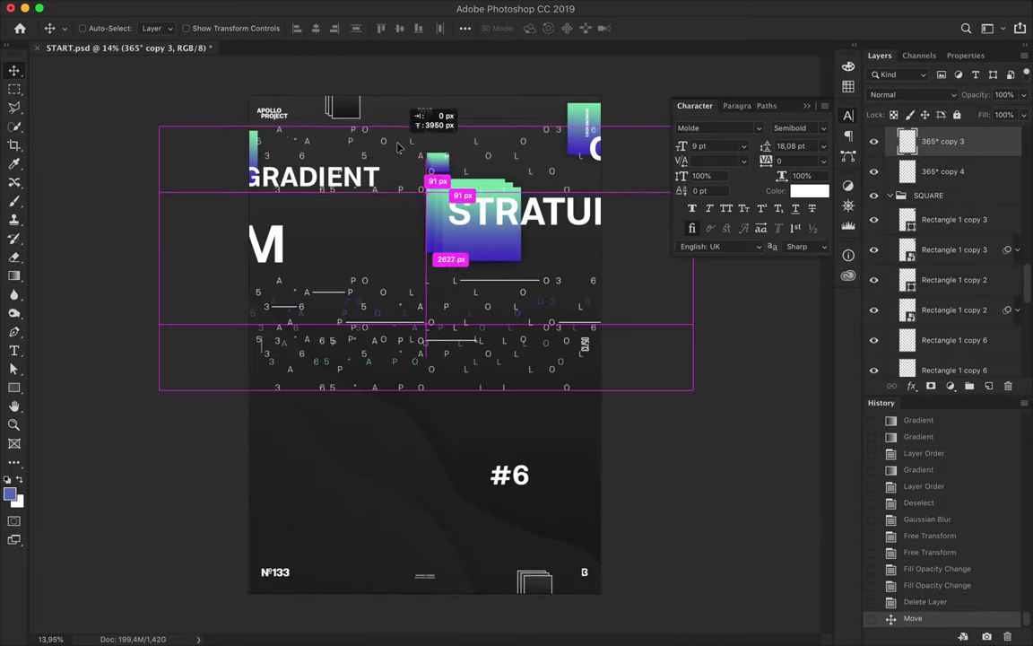
{"action": "mouse_move", "coordinate": [1024, 115]}
{"action": "left_mouse_down"}
{"action": "mouse_move", "coordinate": [995, 134]}
{"action": "mouse_move", "coordinate": [1009, 134]}
{"action": "left_mouse_up"}
{"action": "left_click", "coordinate": [914, 94]}
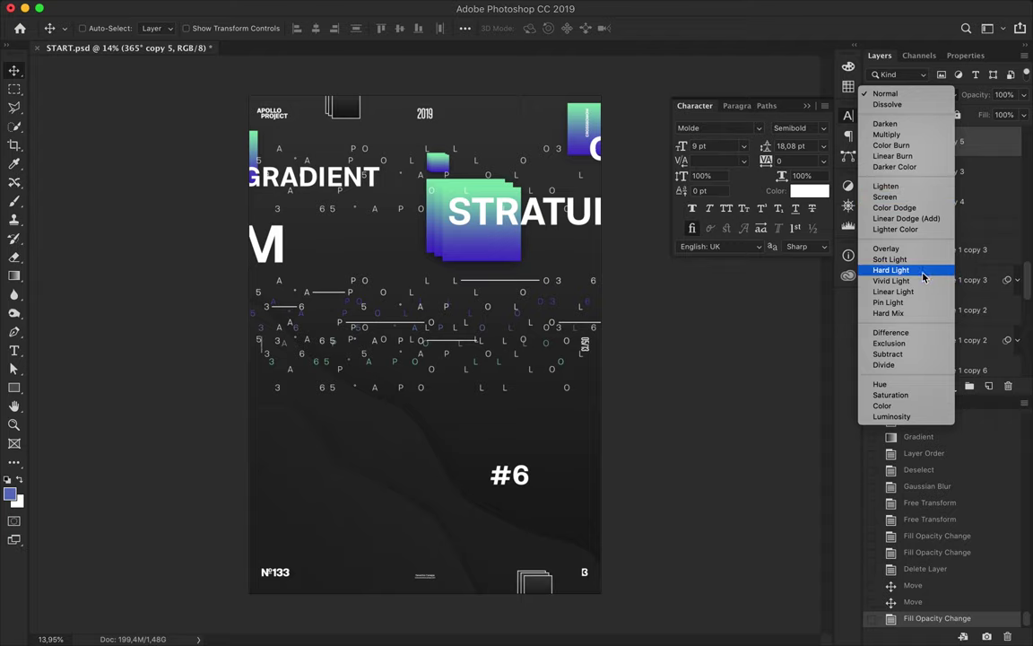
{"action": "key", "text": "Escape"}
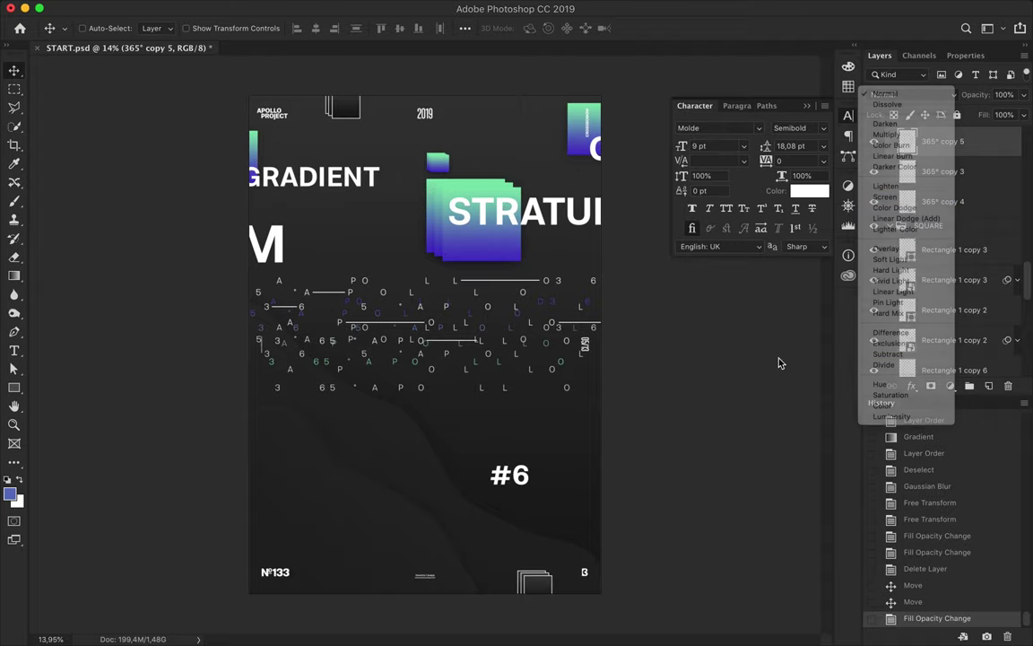
{"action": "left_click_drag", "start_coordinate": [430, 393], "coordinate": [431, 425]}
{"action": "key", "text": "Delete"}
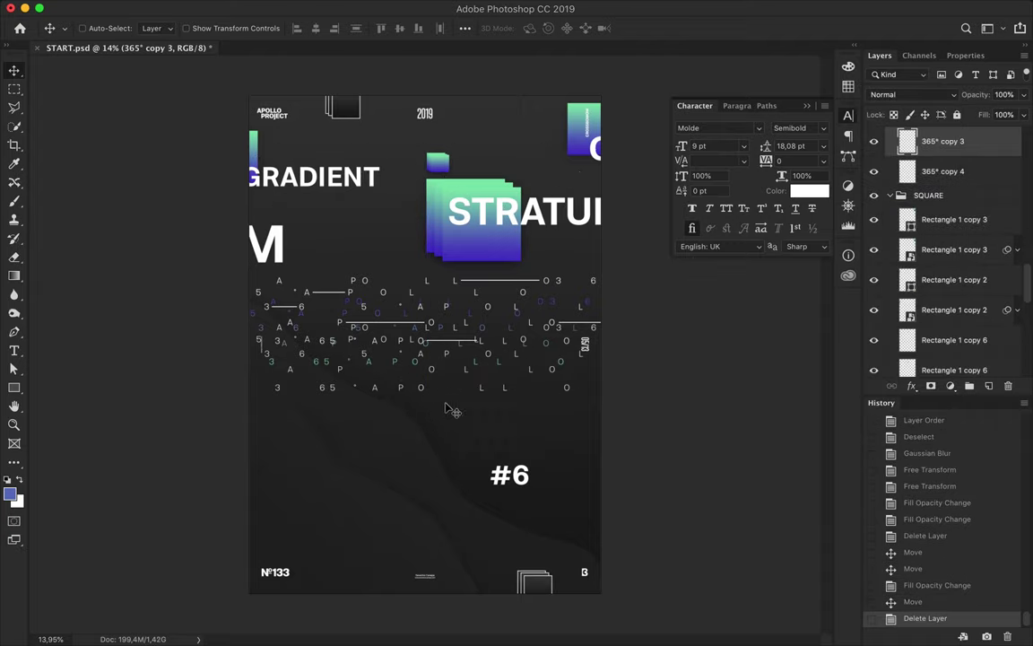
Duplicate the GRADIENT heading, retype it as 'POSTER #133' and shrink it to a third.
{"action": "scroll", "coordinate": [422, 197], "scroll_direction": "up", "scroll_amount": 2}
{"action": "scroll", "coordinate": [403, 224], "scroll_direction": "up", "scroll_amount": 1}
{"action": "scroll", "coordinate": [449, 161], "scroll_direction": "up", "scroll_amount": 2}
{"action": "scroll", "coordinate": [477, 143], "scroll_direction": "down", "scroll_amount": 2}
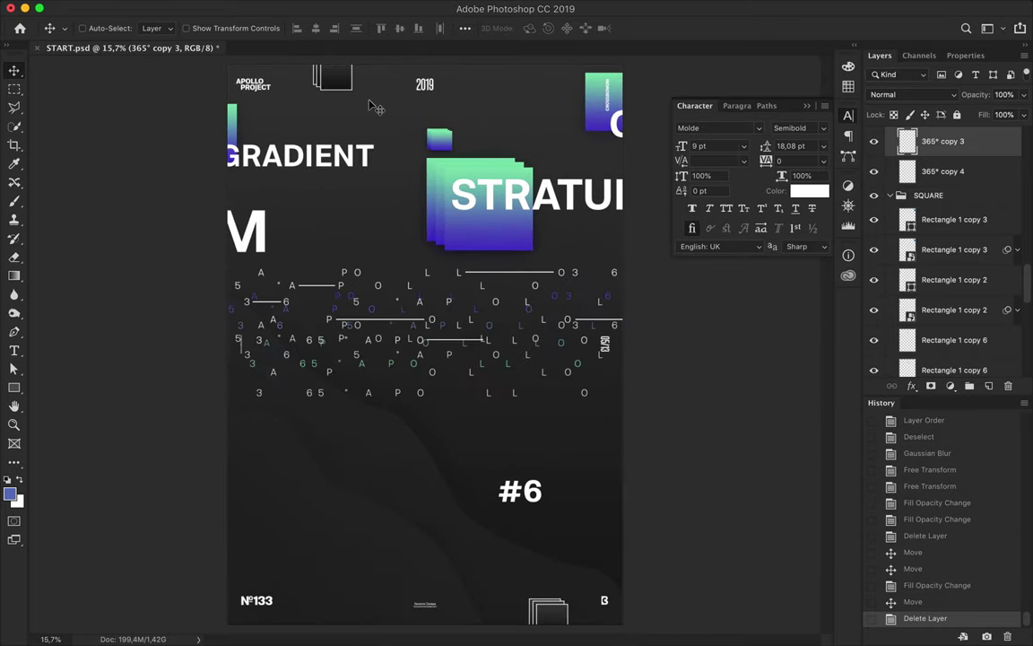
{"action": "left_click", "coordinate": [305, 155], "text": "ctrl"}
{"action": "left_click_drag", "start_coordinate": [305, 155], "coordinate": [305, 191]}
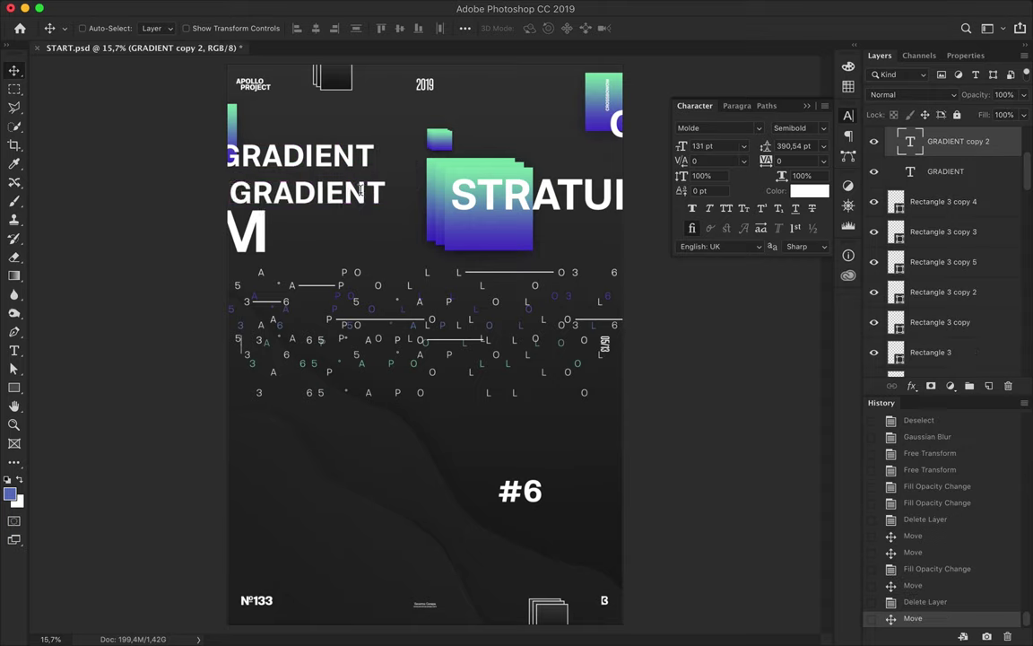
{"action": "double_click", "coordinate": [324, 173]}
{"action": "type", "text": "POSTER #133"}
{"action": "key", "text": "ctrl+t"}
{"action": "left_click_drag", "start_coordinate": [296, 178], "coordinate": [338, 186]}
{"action": "key", "text": "Return"}
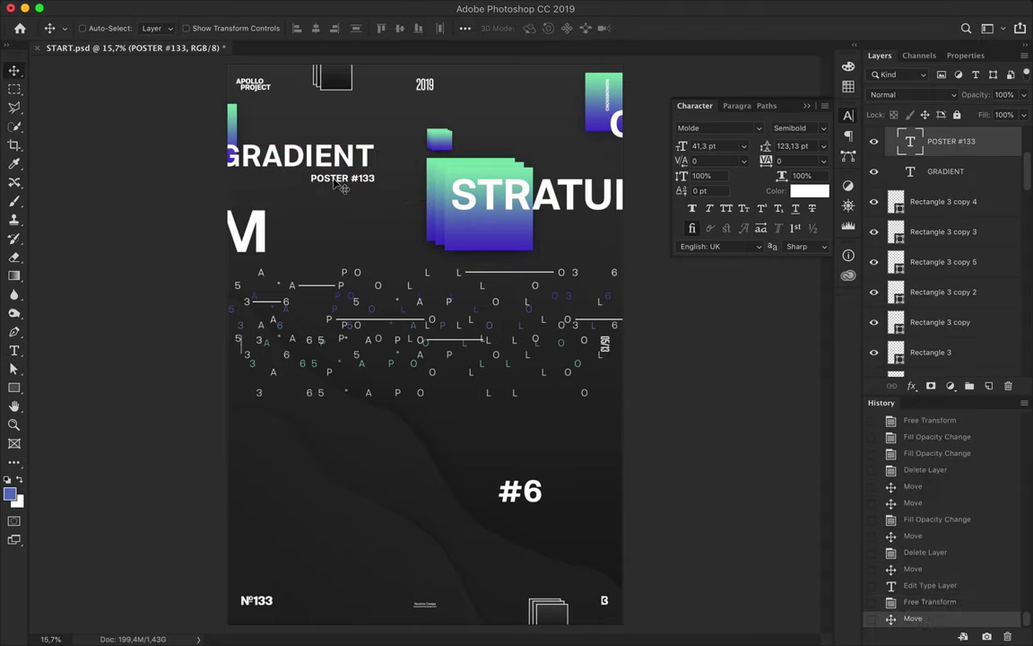
Delete the POSTER #133 caption and zoom out to the whole poster.
{"action": "key", "text": "Delete"}
{"action": "key", "text": "ctrl+minus"}
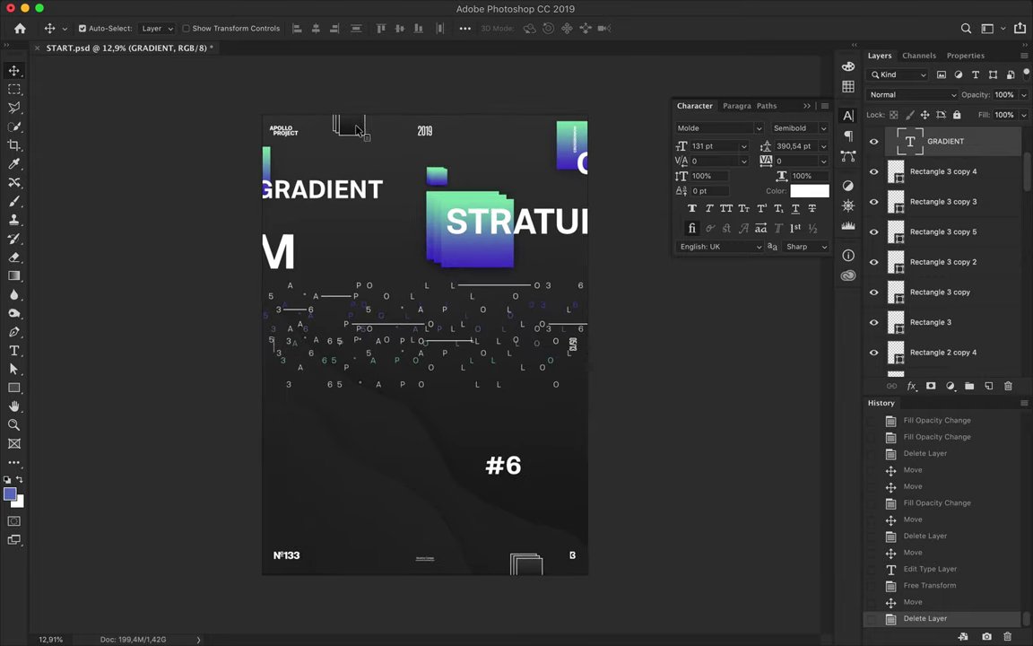
{"action": "left_click", "coordinate": [470, 265]}
Enlarge the stacked gradient squares and reposition them behind STRATUM.
{"action": "key", "text": "ctrl+t"}
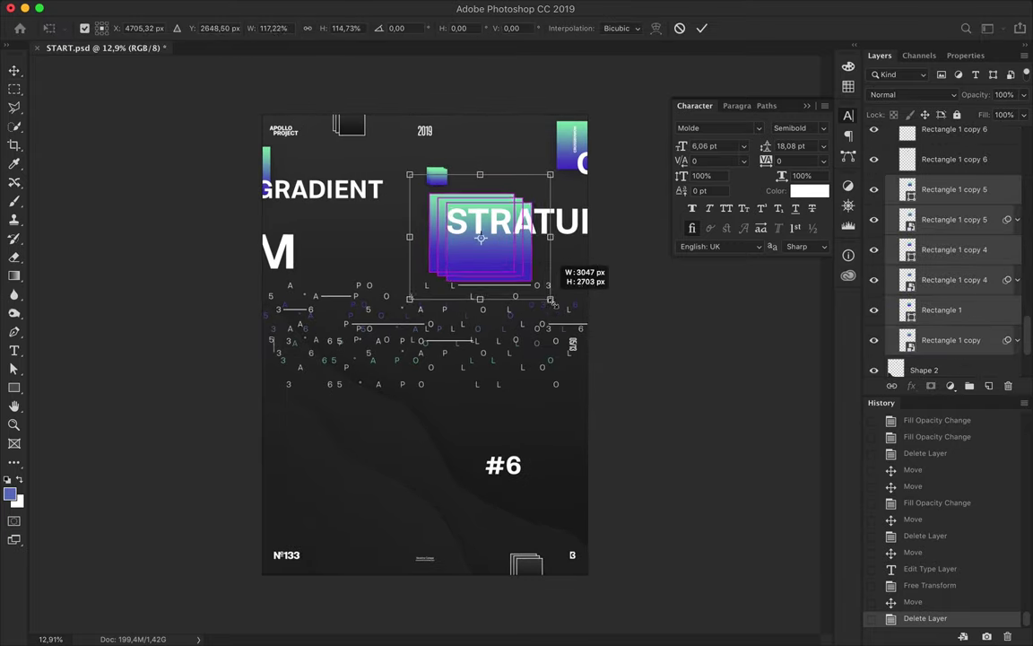
{"action": "left_click_drag", "start_coordinate": [547, 254], "coordinate": [574, 314]}
{"action": "key", "text": "Return"}
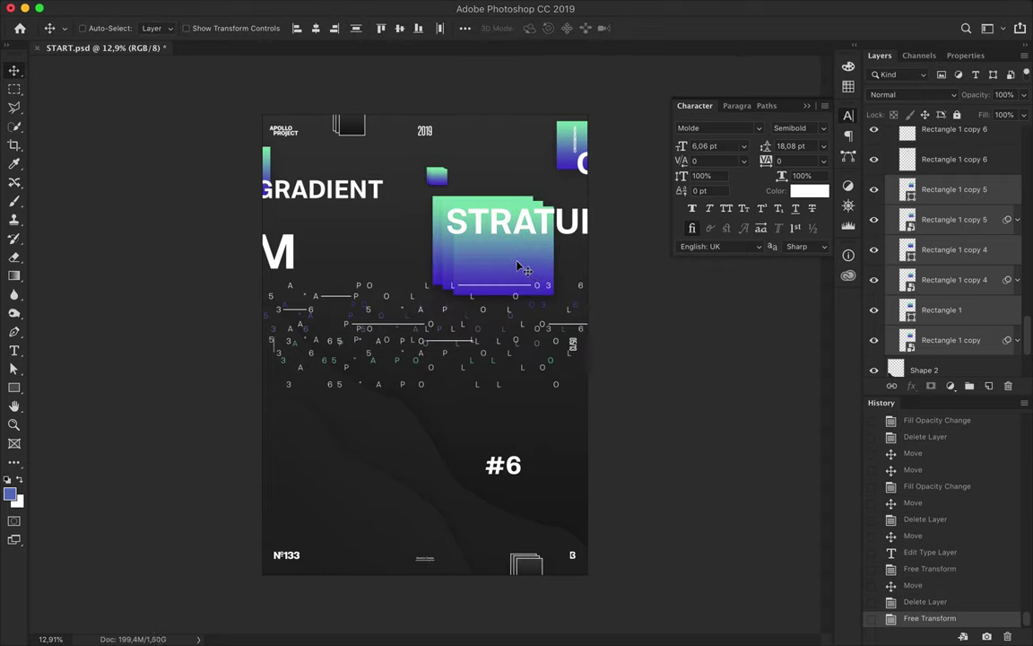
{"action": "left_click_drag", "start_coordinate": [517, 268], "coordinate": [466, 254]}
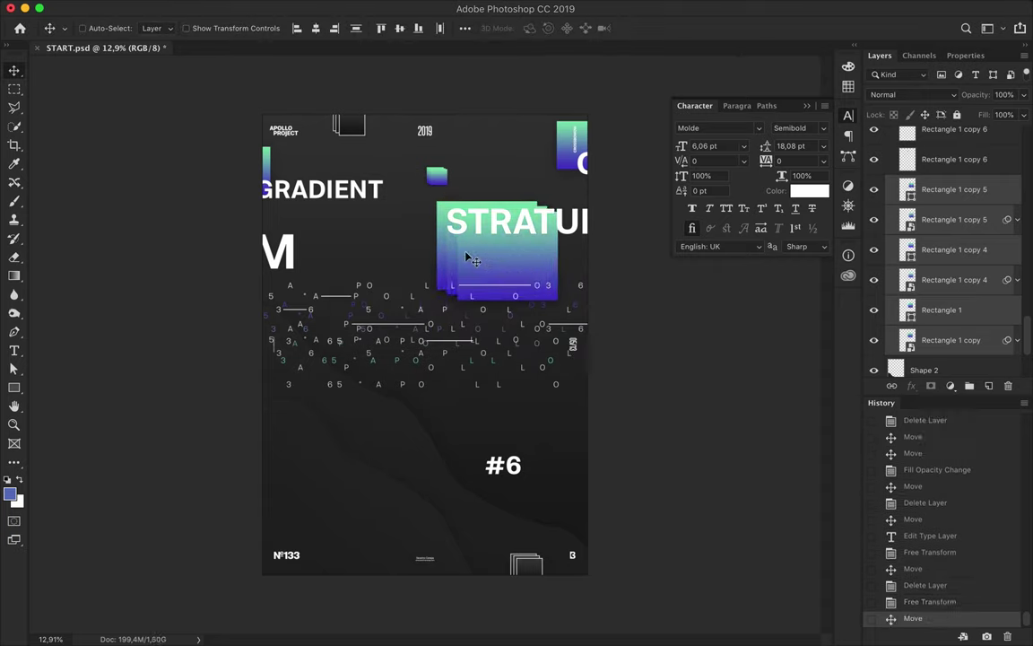
{"action": "key", "text": "ctrl+t"}
{"action": "left_click_drag", "start_coordinate": [436, 199], "coordinate": [426, 192]}
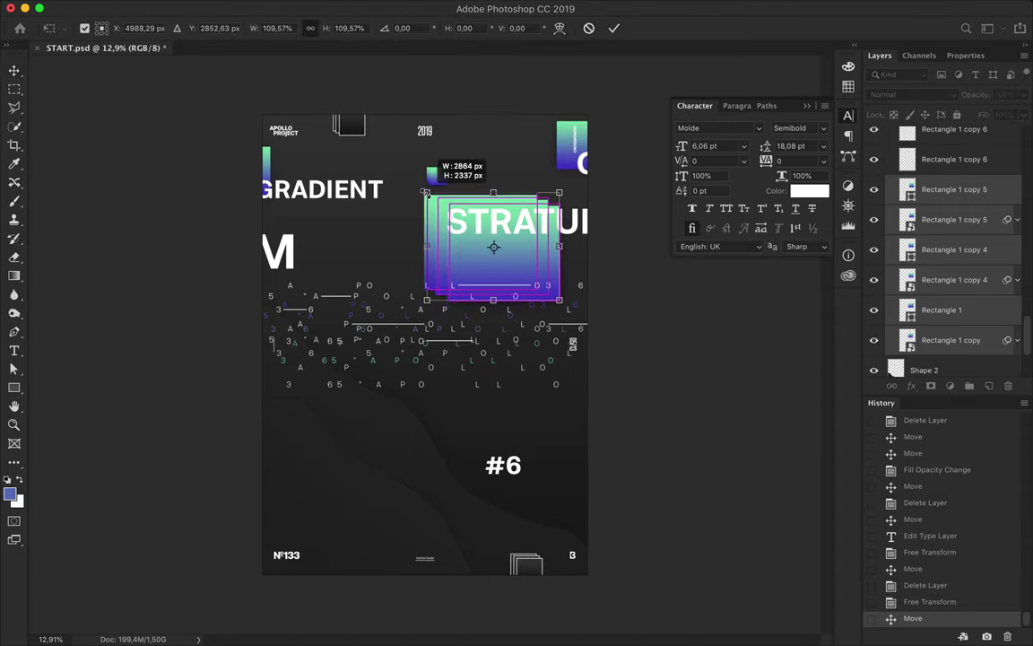
{"action": "key", "text": "Return"}
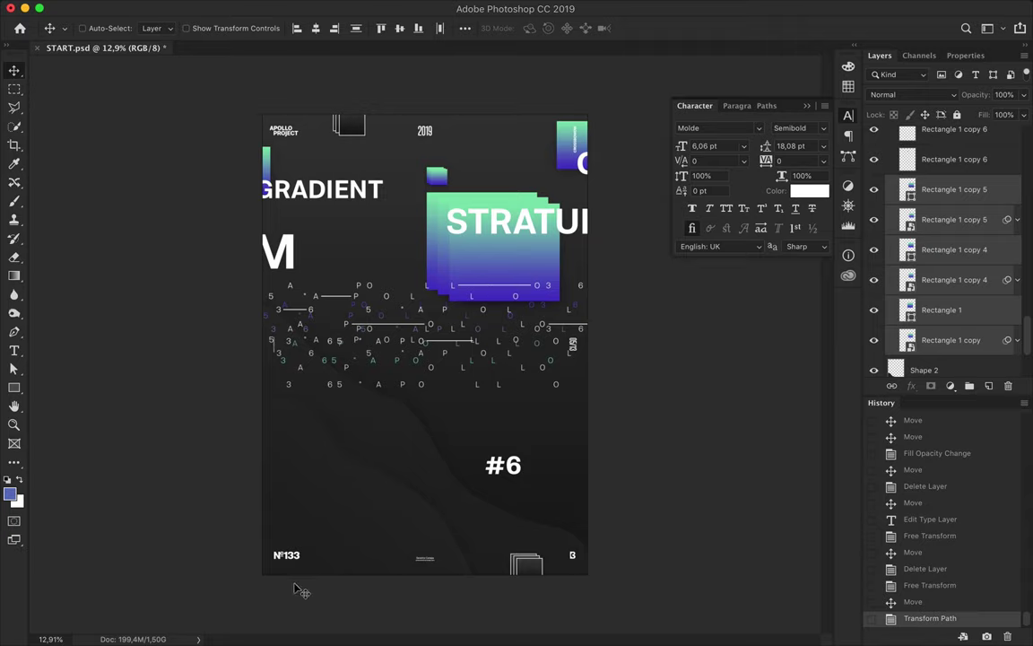
Copy a gradient square to the poster bottom and stretch it into a thin full-width bar.
{"action": "mouse_move", "coordinate": [491, 277]}
{"action": "left_mouse_down"}
{"action": "mouse_move", "coordinate": [418, 510]}
{"action": "mouse_move", "coordinate": [341, 583]}
{"action": "left_mouse_up"}
{"action": "key", "text": "ctrl+t"}
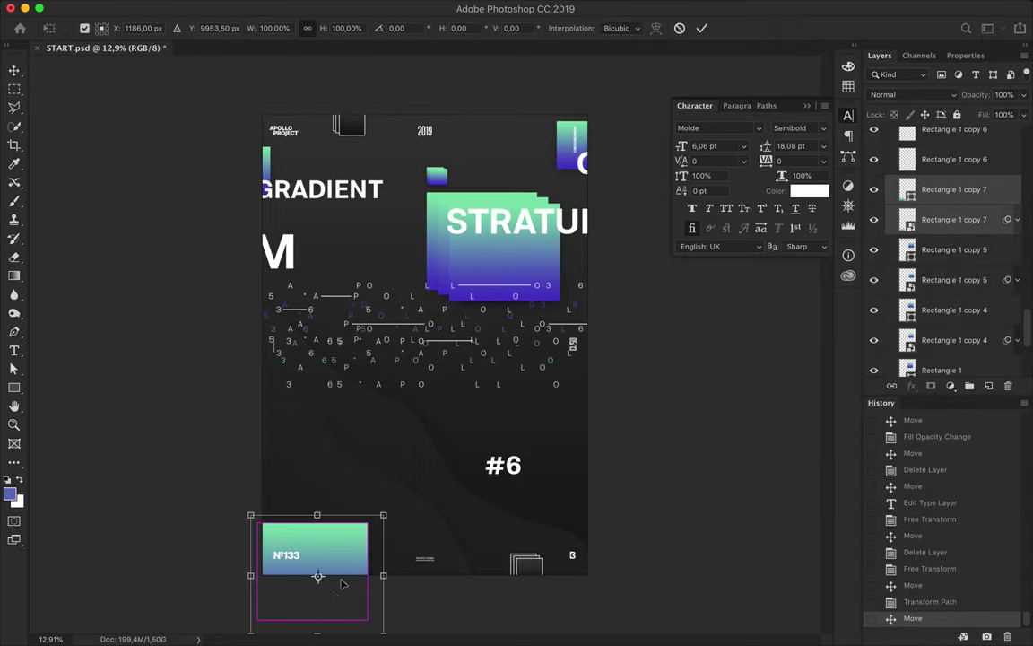
{"action": "left_click_drag", "start_coordinate": [317, 633], "coordinate": [317, 589]}
{"action": "left_click_drag", "start_coordinate": [383, 566], "coordinate": [652, 553]}
{"action": "key", "text": "Return"}
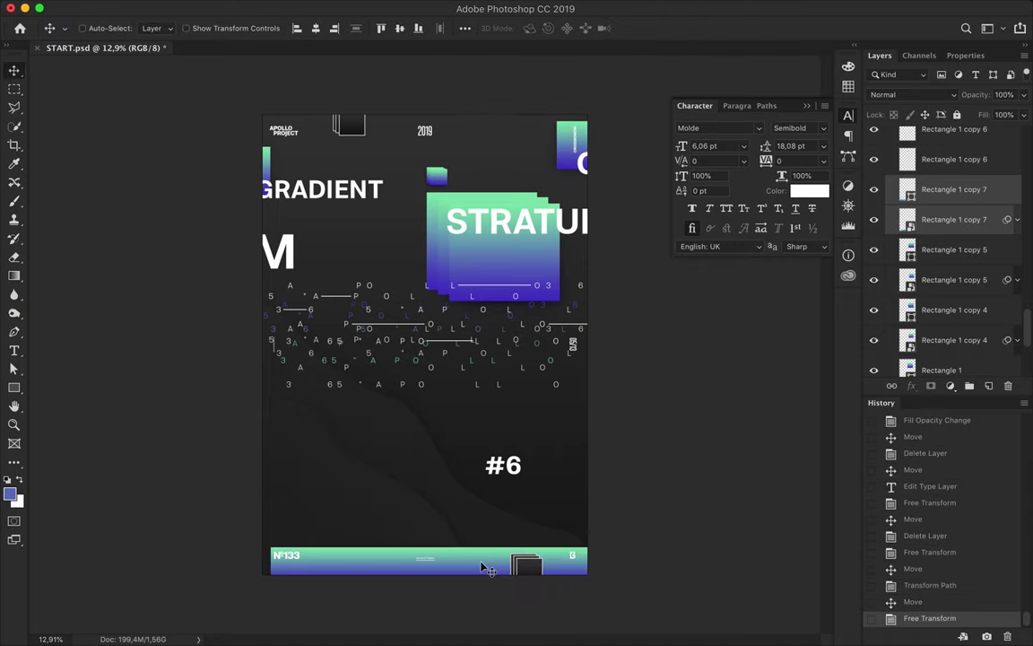
{"action": "left_click_drag", "start_coordinate": [476, 570], "coordinate": [468, 571]}
Move the bottom gradient bar's layer just above the background.
{"action": "left_click", "coordinate": [526, 563], "text": "ctrl"}
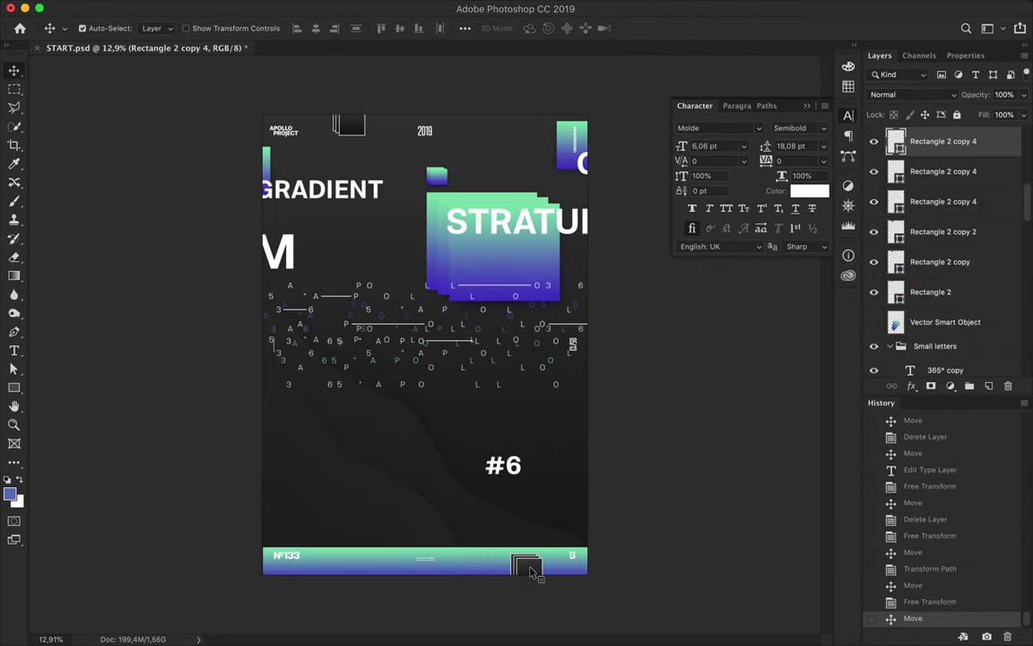
{"action": "left_click", "coordinate": [524, 551], "text": "ctrl"}
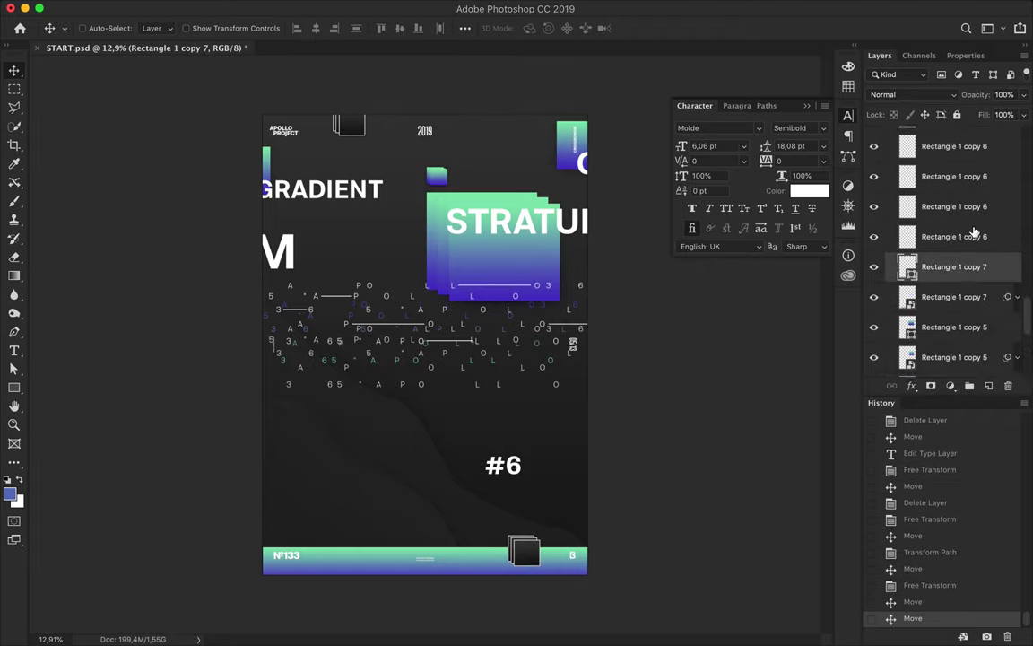
{"action": "mouse_move", "coordinate": [964, 316]}
{"action": "left_mouse_down"}
{"action": "mouse_move", "coordinate": [951, 363]}
{"action": "mouse_move", "coordinate": [930, 296]}
{"action": "left_mouse_up"}
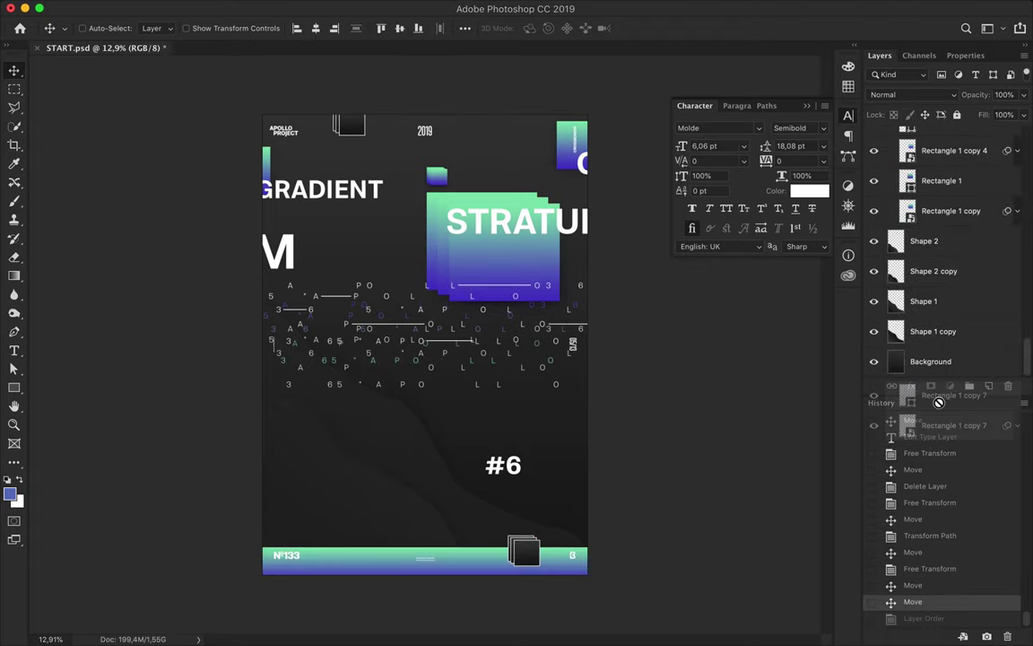
Lower the fill of the four curved shape layers to 28%.
{"action": "left_click", "coordinate": [924, 302]}
{"action": "left_click", "coordinate": [932, 332], "text": "ctrl"}
{"action": "left_click", "coordinate": [932, 211], "text": "ctrl"}
{"action": "left_click", "coordinate": [924, 181], "text": "ctrl"}
{"action": "mouse_move", "coordinate": [1024, 115]}
{"action": "left_mouse_down"}
{"action": "mouse_move", "coordinate": [977, 134]}
{"action": "mouse_move", "coordinate": [1023, 132]}
{"action": "left_mouse_up"}
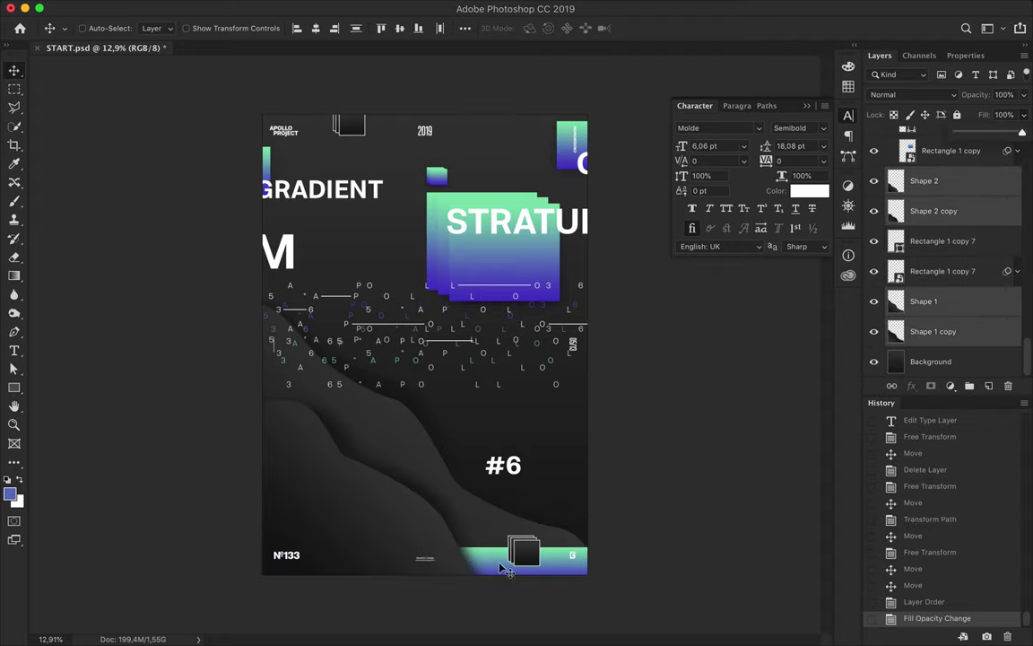
Place a second bar copy above the curved shapes and make it thinner.
{"action": "left_click_drag", "start_coordinate": [941, 157], "coordinate": [942, 195]}
{"action": "key", "text": "ctrl+t"}
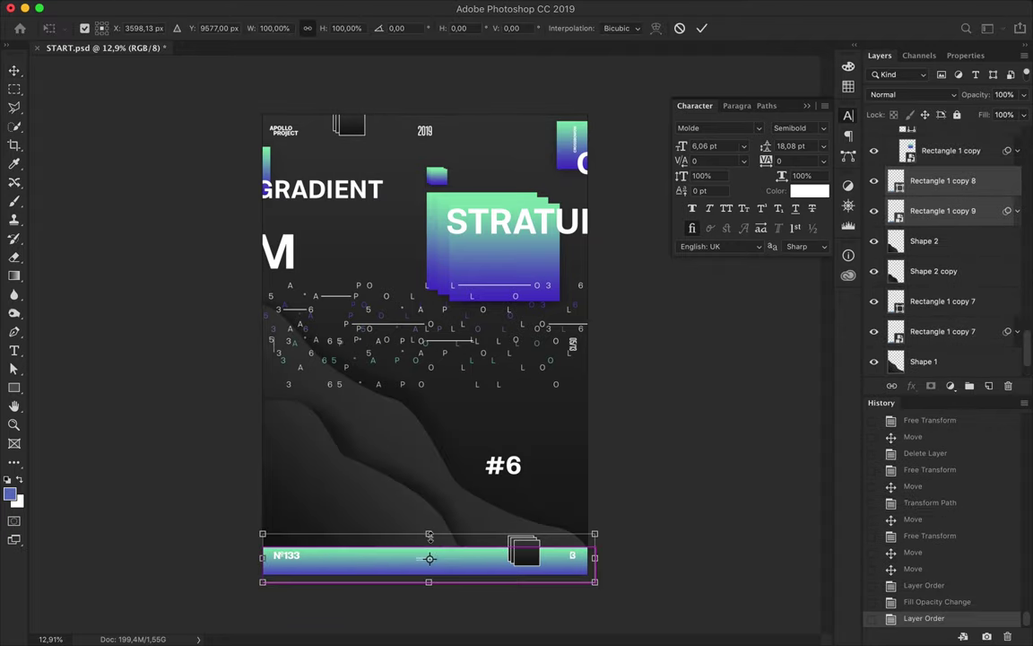
{"action": "left_click_drag", "start_coordinate": [429, 535], "coordinate": [429, 559]}
{"action": "key", "text": "Return"}
{"action": "key", "text": "ctrl+t"}
{"action": "left_click_drag", "start_coordinate": [428, 579], "coordinate": [431, 583]}
{"action": "key", "text": "Return"}
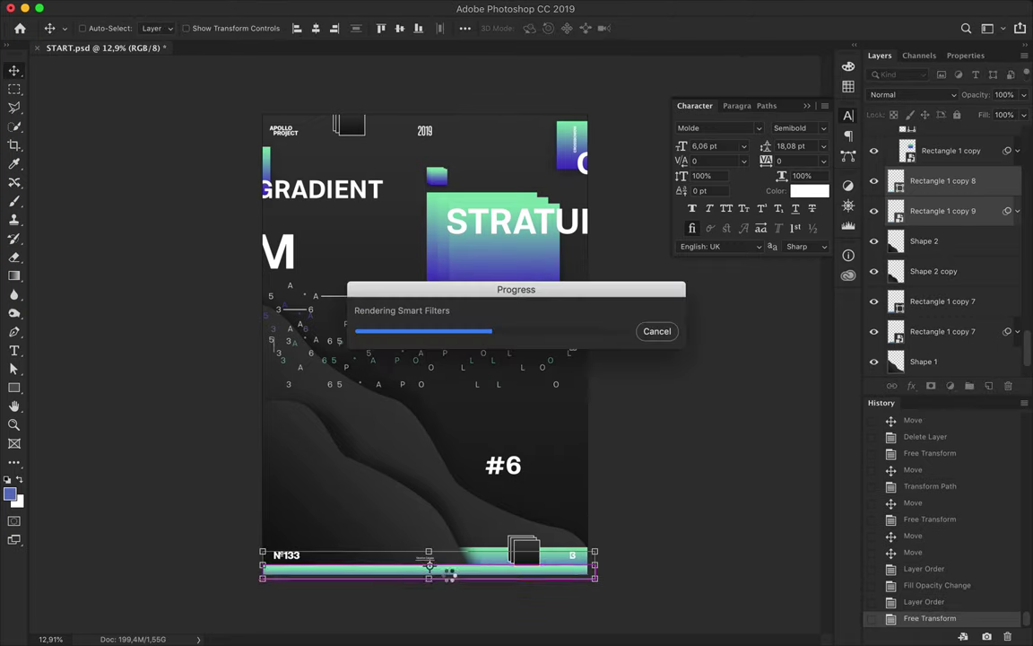
Shift the small stacked squares left along the bar, then slim and nudge the lower bar.
{"action": "left_click", "coordinate": [529, 556], "text": "ctrl"}
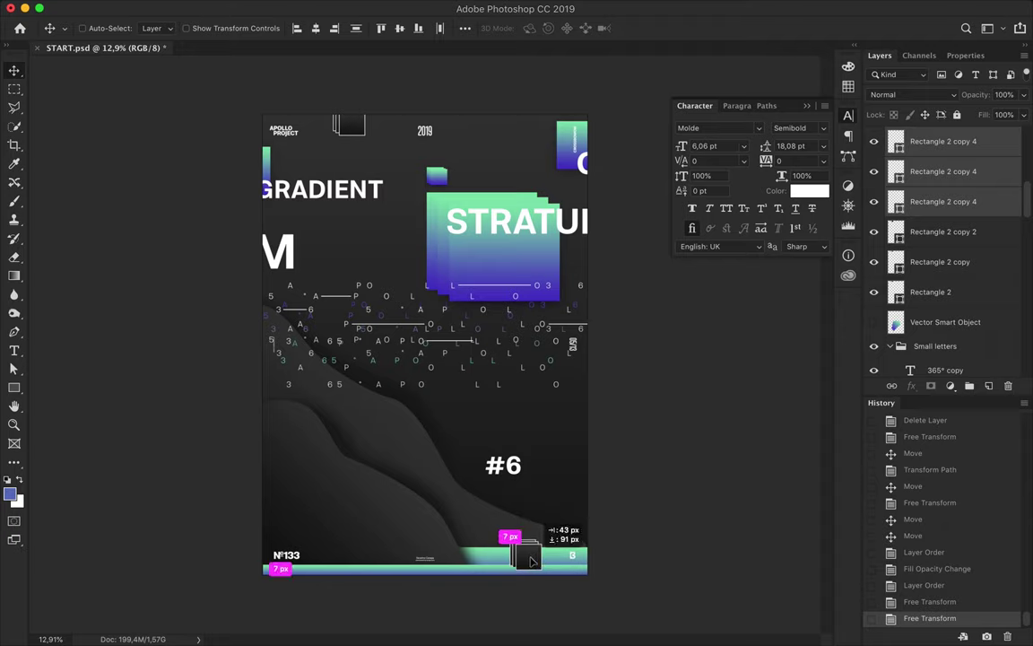
{"action": "left_click_drag", "start_coordinate": [530, 561], "coordinate": [514, 562]}
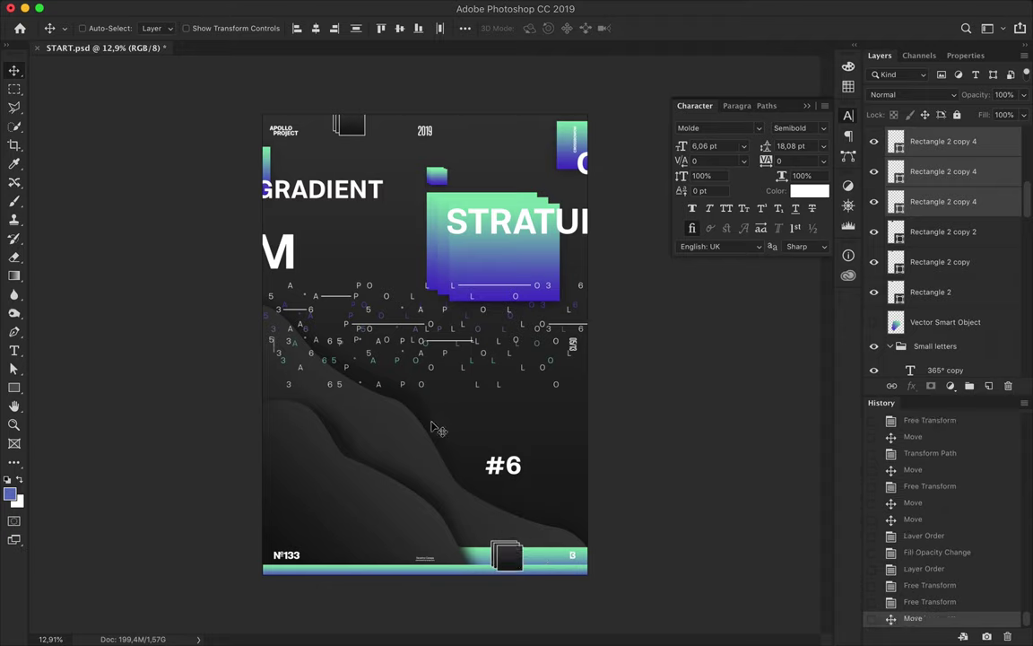
{"action": "left_click", "coordinate": [529, 549], "text": "ctrl"}
{"action": "key", "text": "ctrl+t"}
{"action": "left_click_drag", "start_coordinate": [429, 575], "coordinate": [429, 579]}
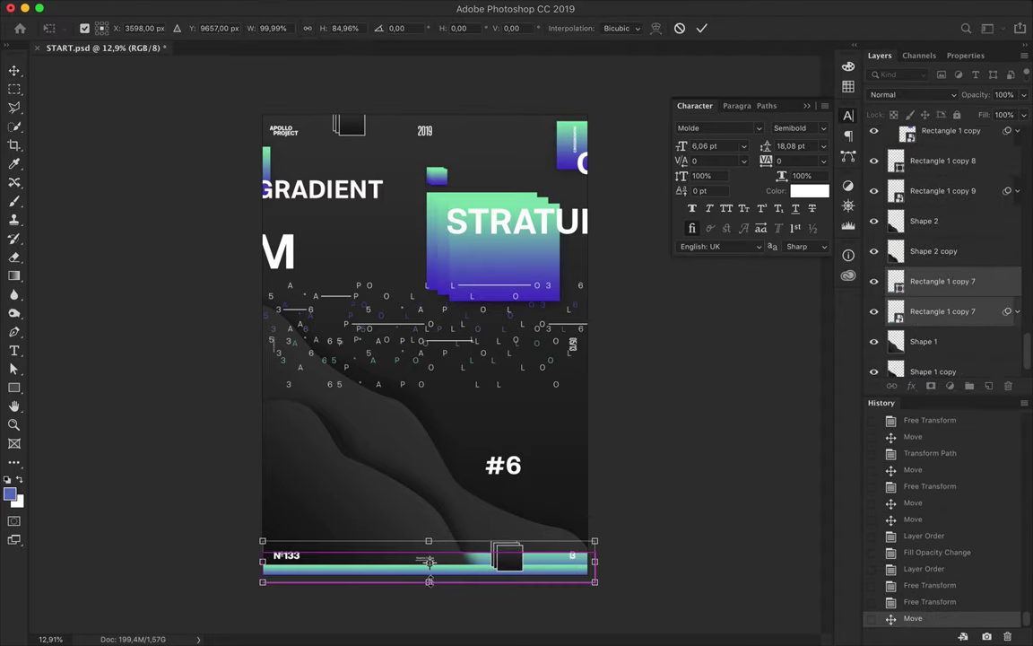
{"action": "key", "text": "Return"}
{"action": "key", "text": "Down"}
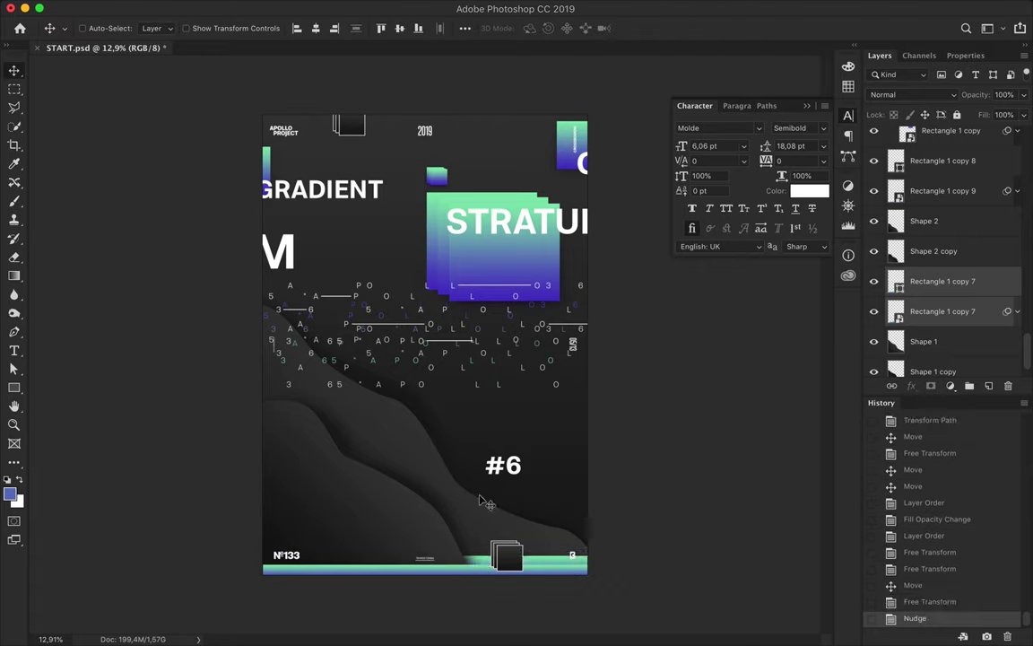
{"action": "left_click", "coordinate": [516, 476]}
{"action": "key", "text": "ctrl+t"}
Enlarge the #6 and tuck its layer between Shape 1 and Shape 1 copy.
{"action": "left_click_drag", "start_coordinate": [522, 476], "coordinate": [565, 525]}
{"action": "key", "text": "Return"}
{"action": "mouse_move", "coordinate": [933, 140]}
{"action": "left_mouse_down"}
{"action": "mouse_move", "coordinate": [972, 388]}
{"action": "mouse_move", "coordinate": [939, 272]}
{"action": "mouse_move", "coordinate": [935, 330]}
{"action": "left_mouse_up"}
{"action": "scroll", "coordinate": [935, 296], "scroll_direction": "down", "scroll_amount": 2}
{"action": "mouse_move", "coordinate": [934, 281]}
{"action": "left_mouse_down"}
{"action": "mouse_move", "coordinate": [946, 203]}
{"action": "mouse_move", "coordinate": [937, 143]}
{"action": "mouse_move", "coordinate": [941, 320]}
{"action": "left_mouse_up"}
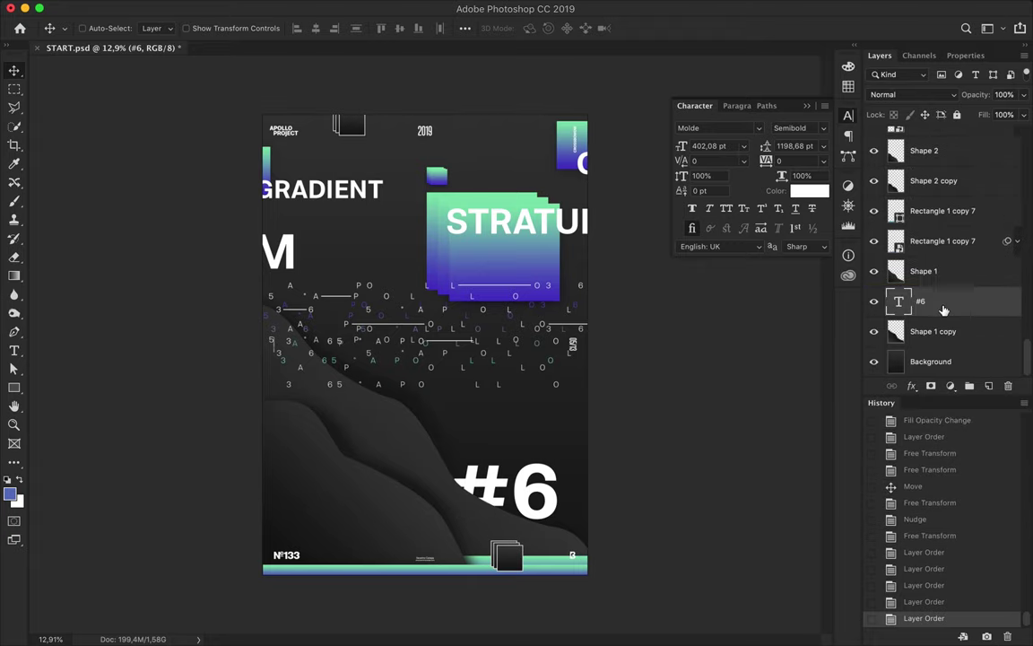
{"action": "left_click_drag", "start_coordinate": [528, 485], "coordinate": [531, 492]}
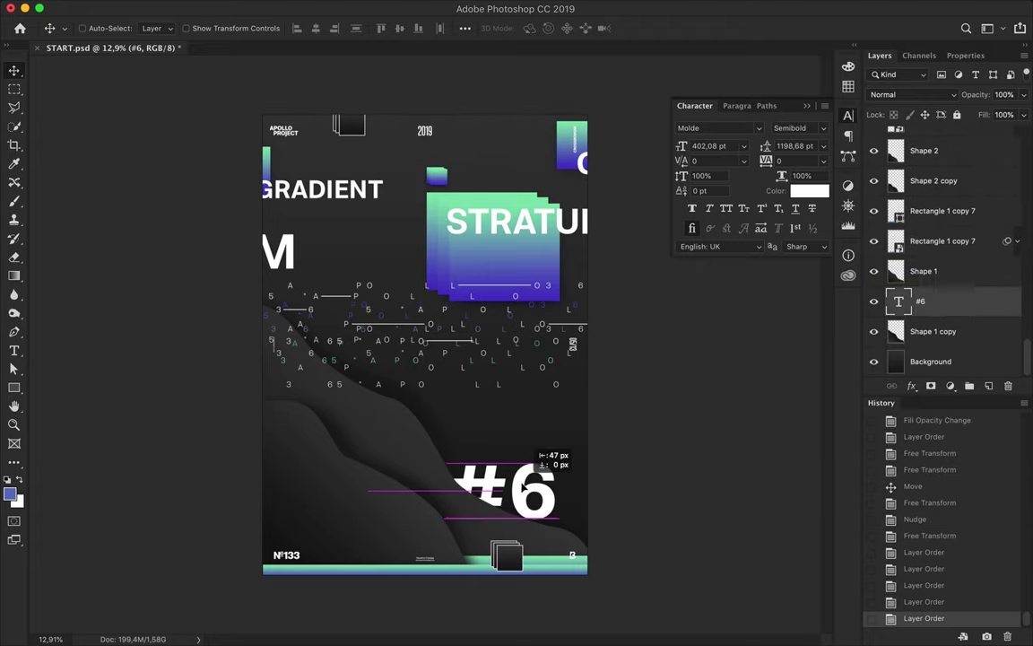
{"action": "scroll", "coordinate": [534, 487], "scroll_direction": "up", "scroll_amount": 1}
Scatter copies of a thin white line across the lower left, above the bar layers.
{"action": "mouse_move", "coordinate": [354, 301]}
{"action": "left_mouse_down"}
{"action": "mouse_move", "coordinate": [421, 531]}
{"action": "mouse_move", "coordinate": [466, 549]}
{"action": "mouse_move", "coordinate": [484, 540]}
{"action": "left_mouse_up"}
{"action": "key", "text": "Up"}
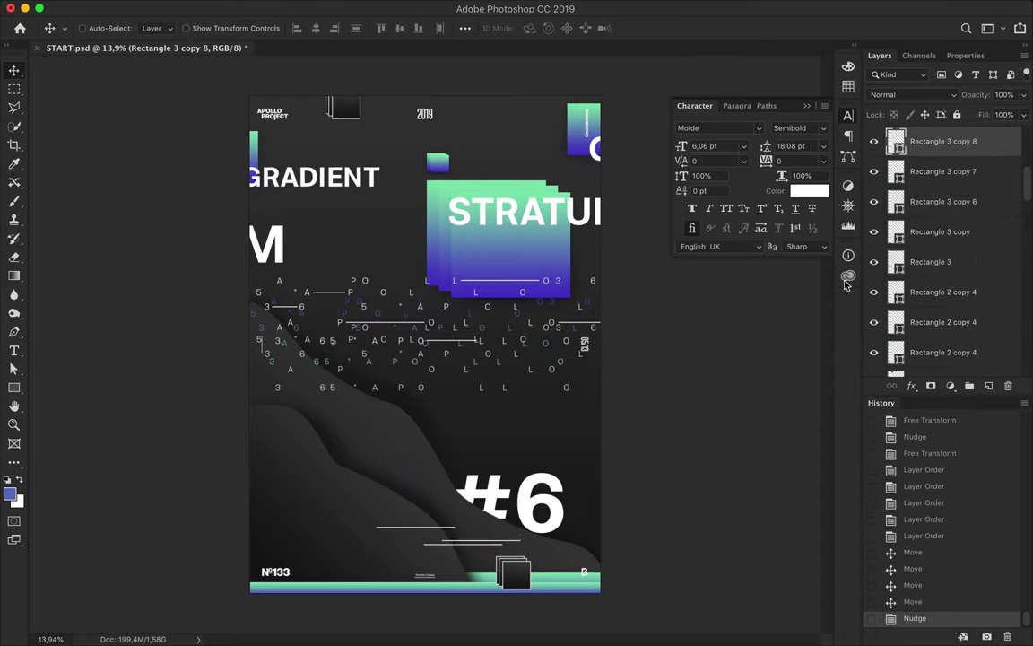
{"action": "left_click_drag", "start_coordinate": [942, 140], "coordinate": [931, 199]}
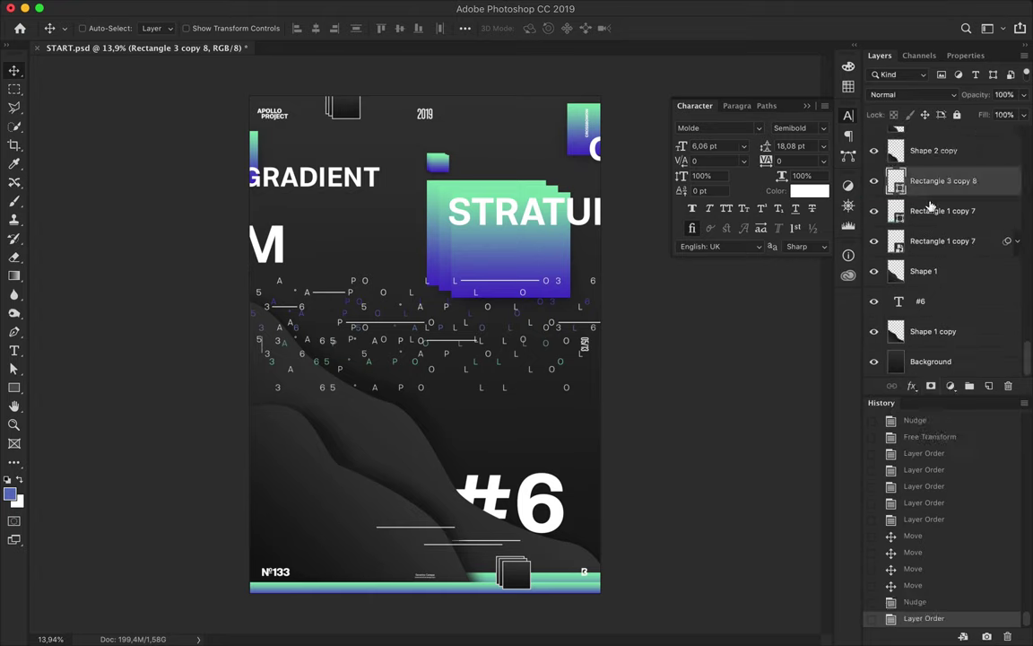
{"action": "left_click_drag", "start_coordinate": [553, 551], "coordinate": [399, 491]}
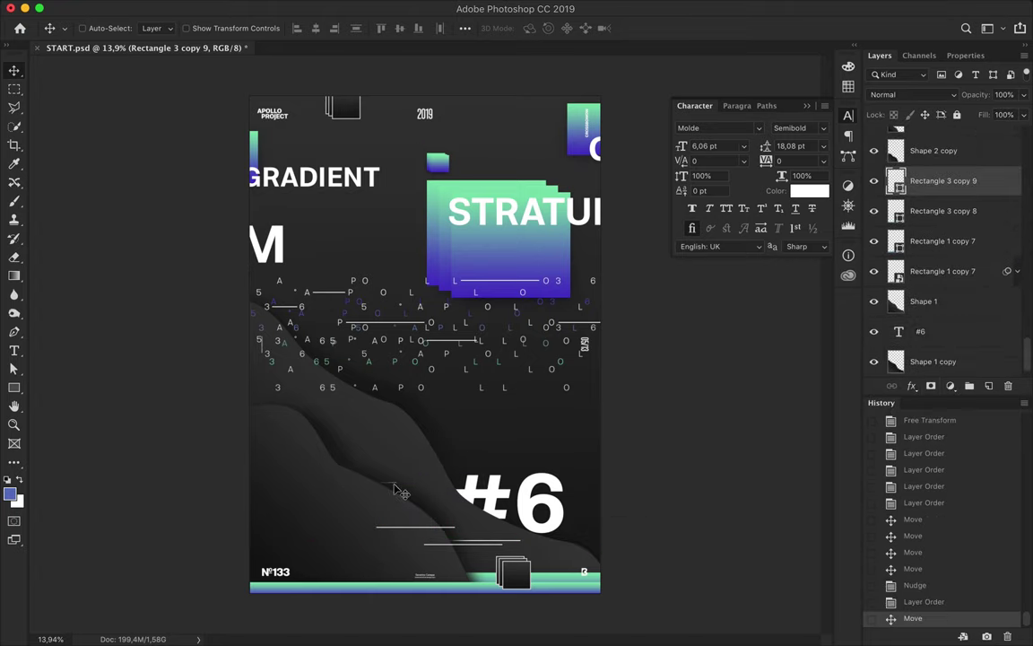
{"action": "mouse_move", "coordinate": [454, 533]}
{"action": "left_mouse_down"}
{"action": "mouse_move", "coordinate": [431, 562]}
{"action": "mouse_move", "coordinate": [367, 563]}
{"action": "mouse_move", "coordinate": [312, 518]}
{"action": "left_mouse_up"}
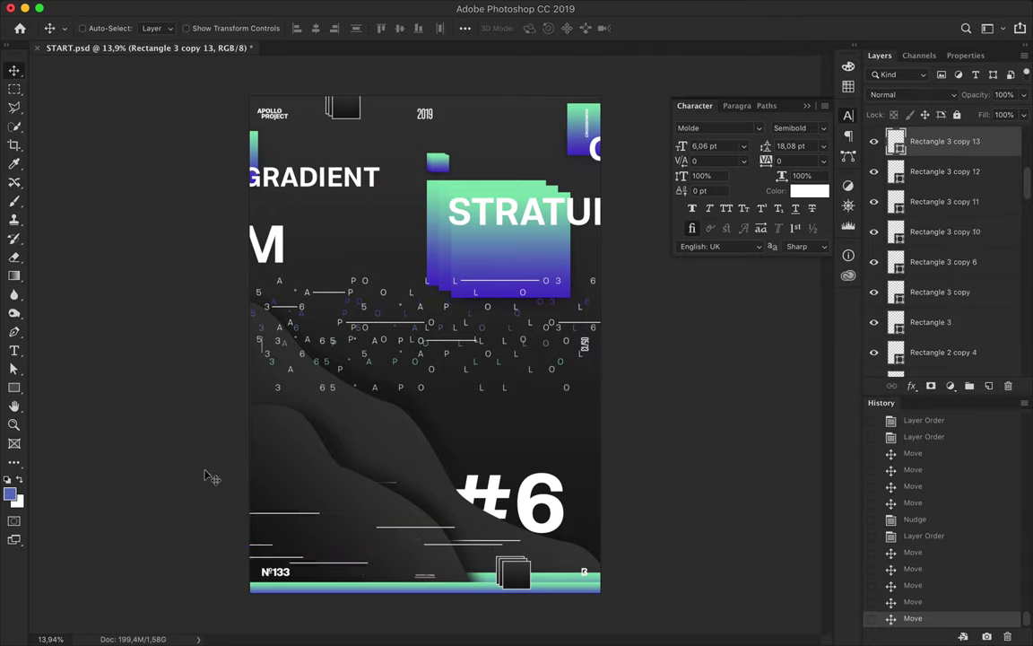
{"action": "left_click", "coordinate": [330, 106]}
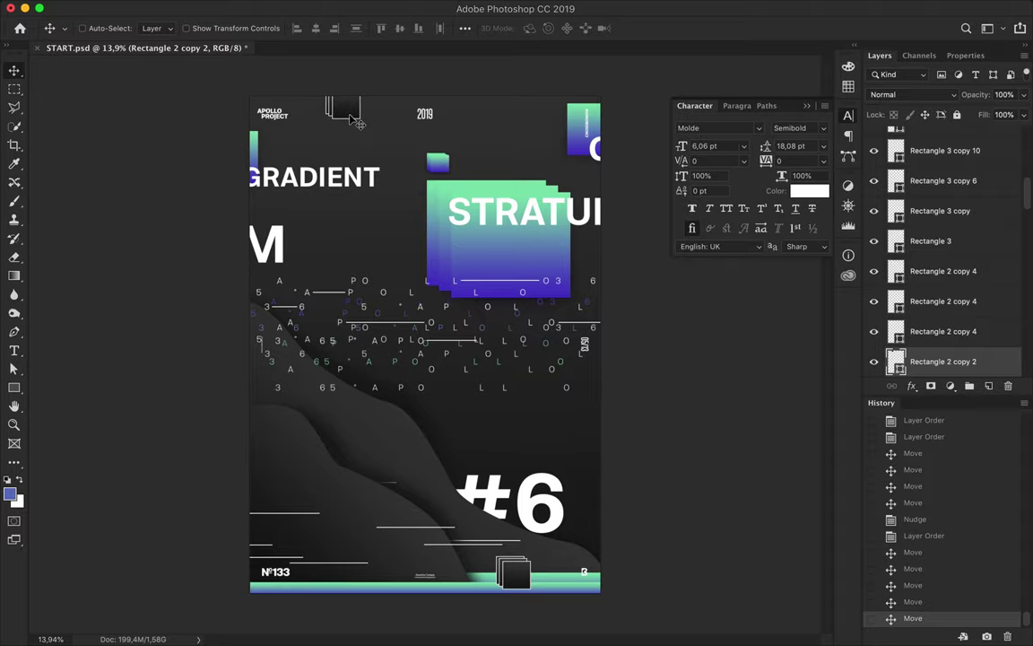
Save the finished poster as START.psd.
{"action": "key", "text": "super+s"}
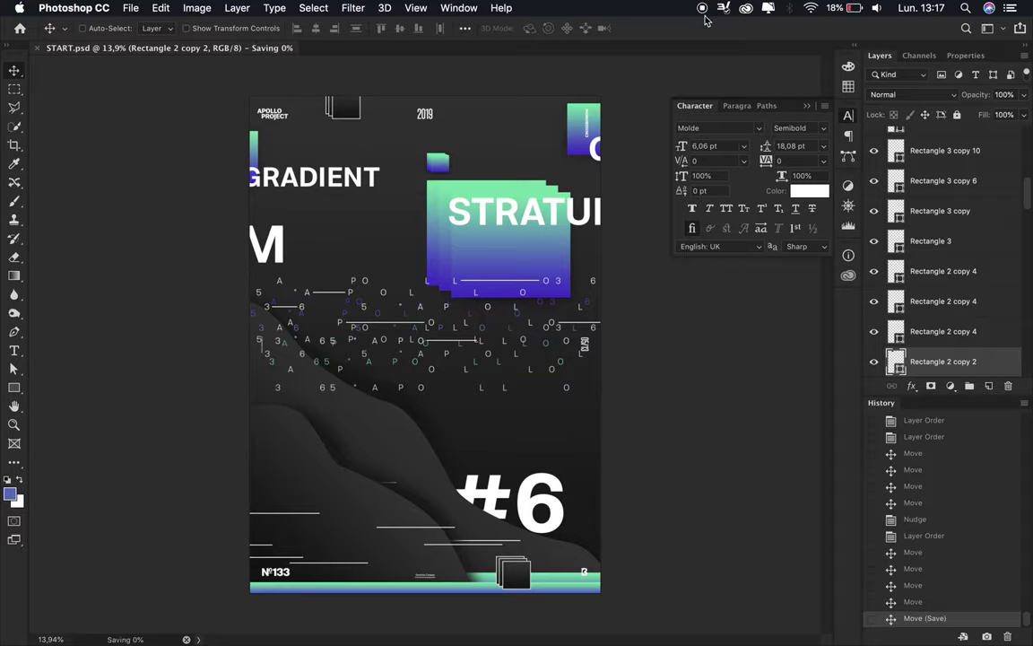